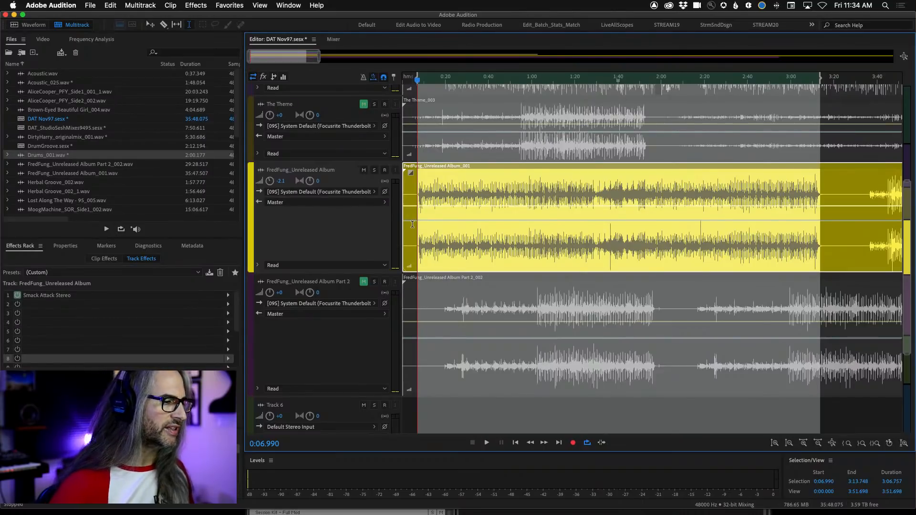
Step: Show effects in the track controls and set the FredFung_Unreleased Album track volume to +0 while auditioning the session
key("space")
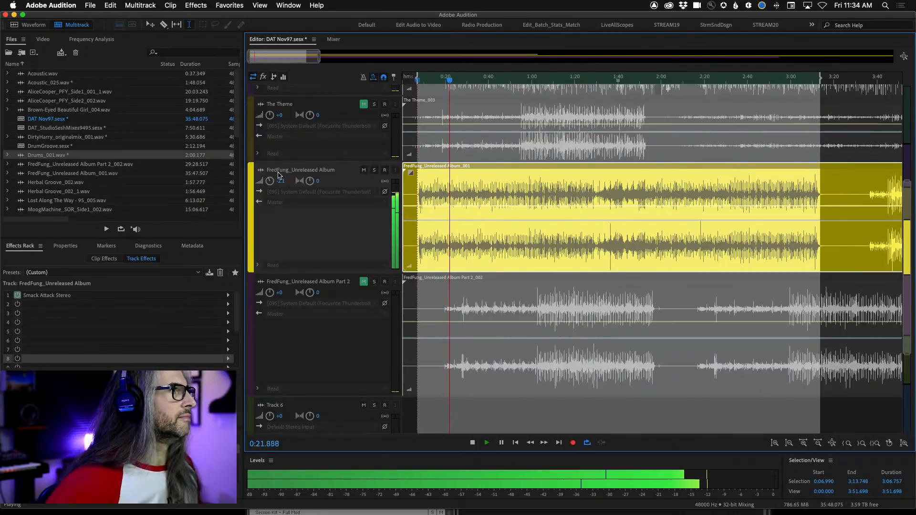
left_click(263, 77)
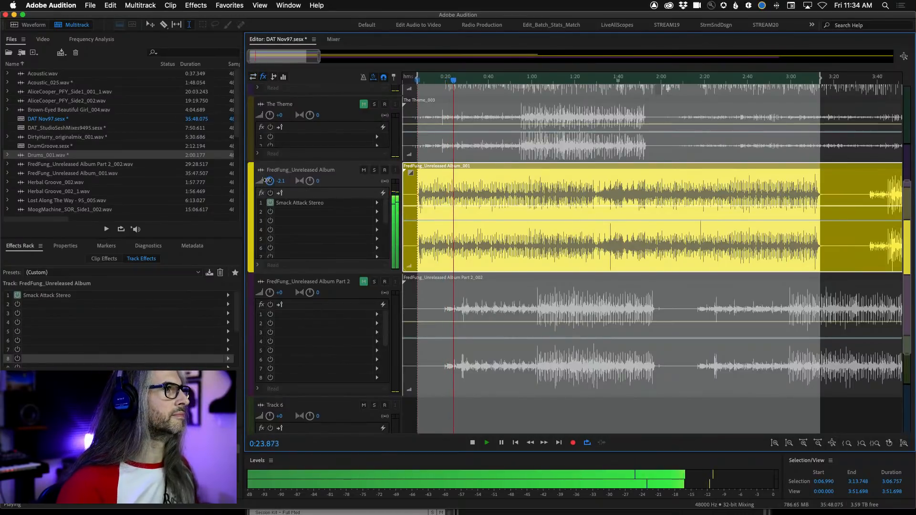
left_click_drag(268, 180, 266, 174)
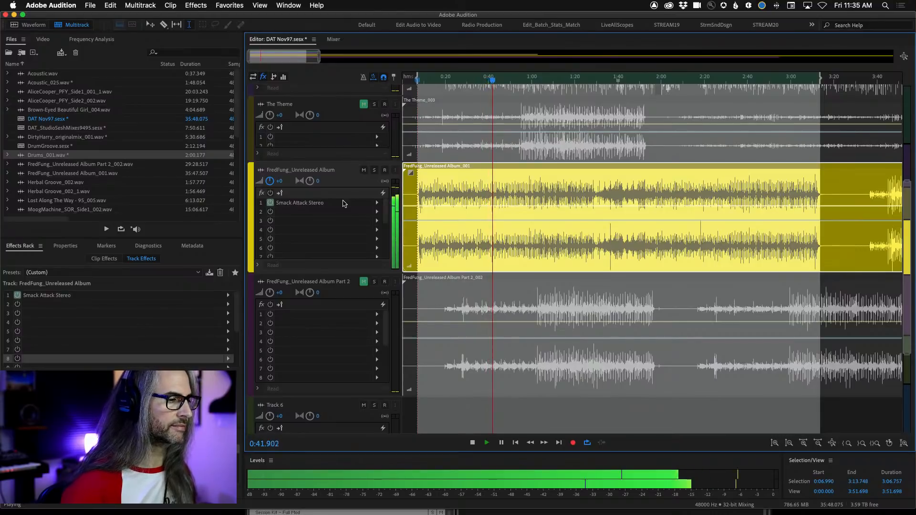
key("space")
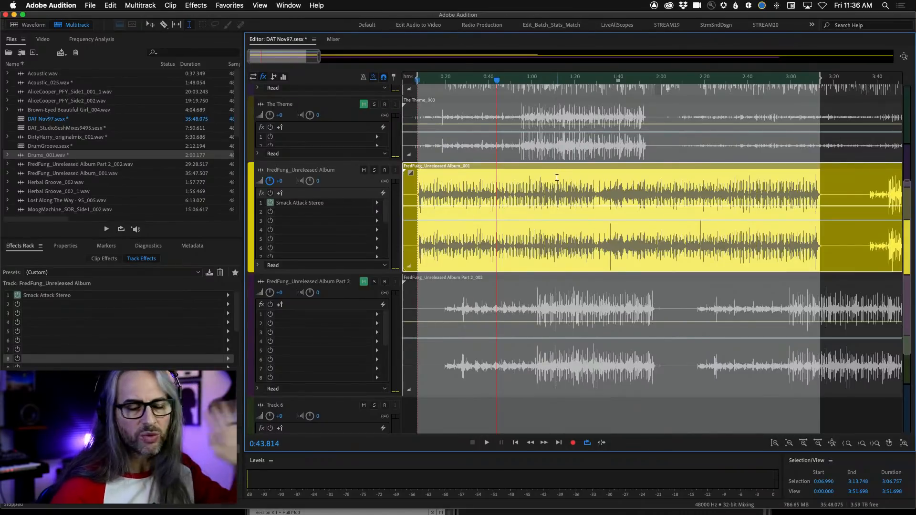
Step: Open Drums_001.wav in the waveform editor and turn on the IMPusher (s) effect in rack slot 1
double_click(47, 156)
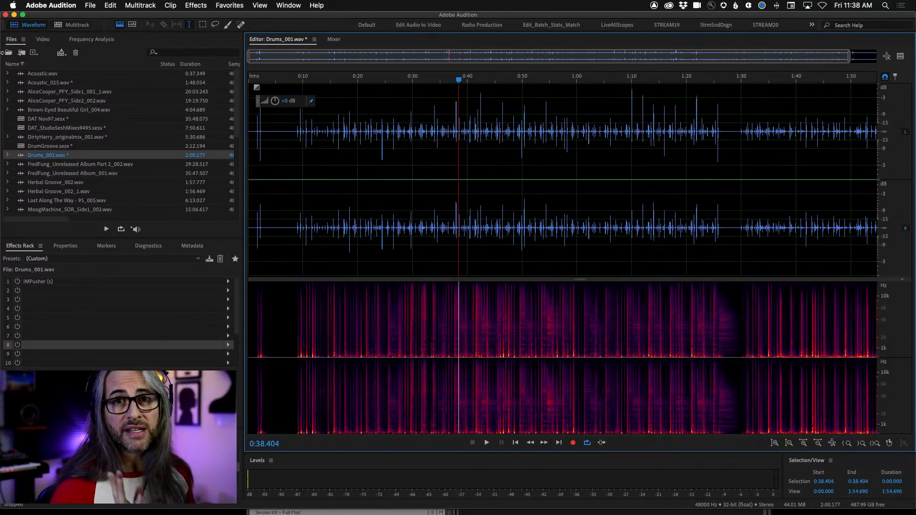
left_click(288, 5)
mouse_move(326, 3)
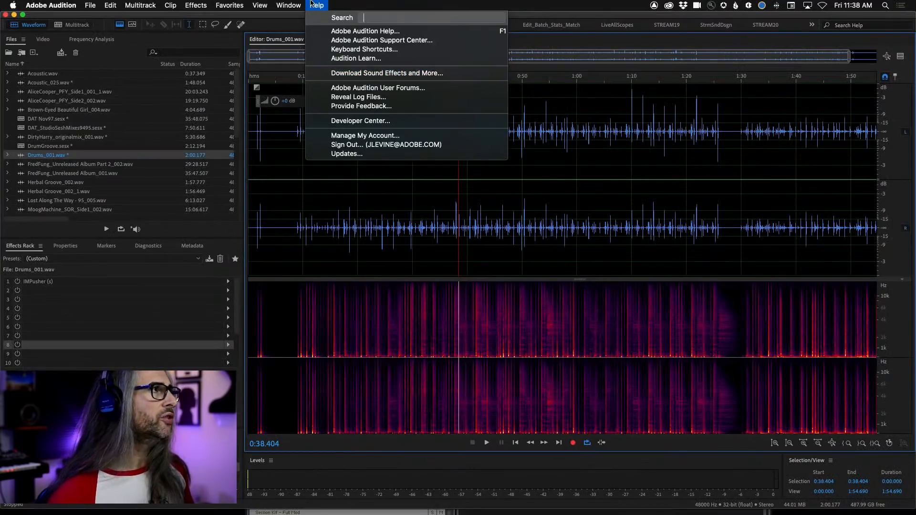
left_click(315, 5)
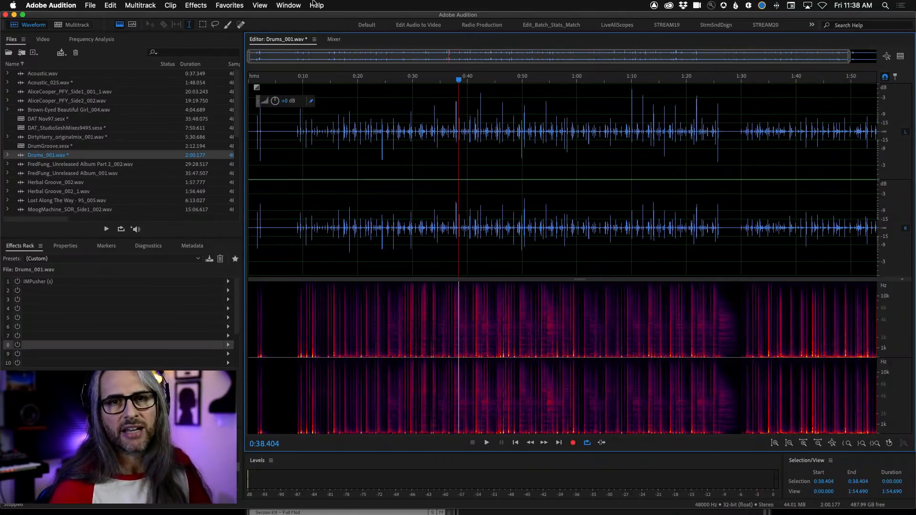
left_click(17, 281)
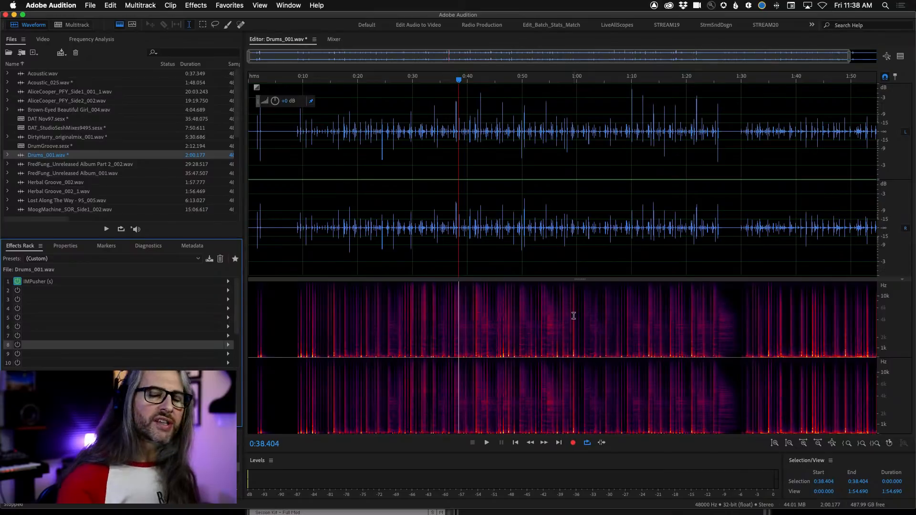
Step: Play the drum recording from about 0:29 to listen for a loopable groove
left_click(454, 118)
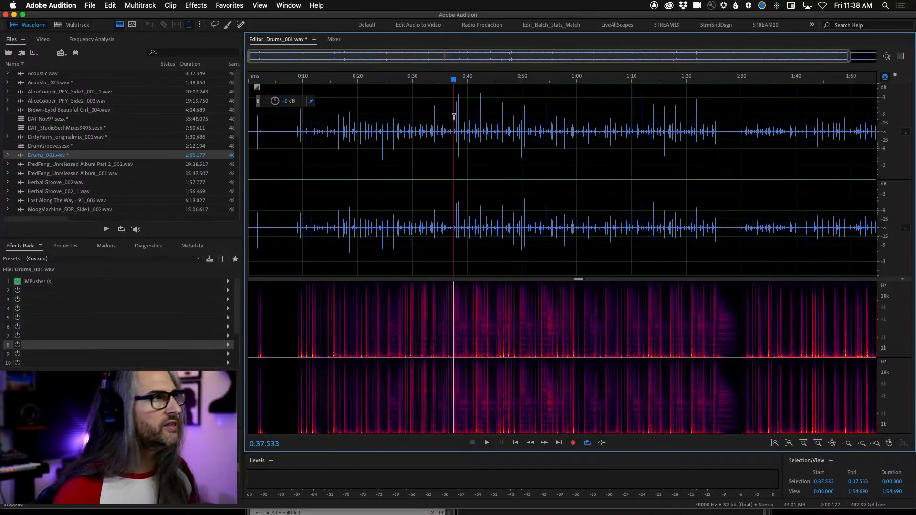
left_click(428, 116)
left_click(408, 106)
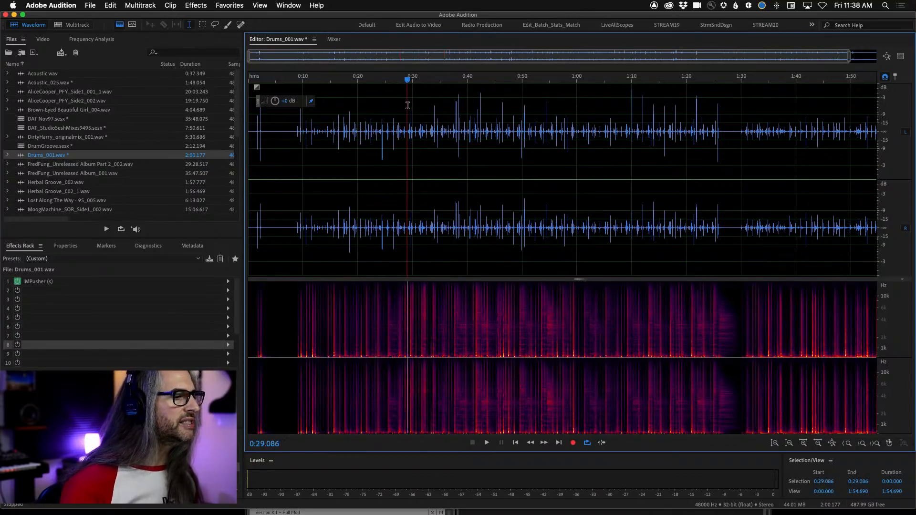
key("space")
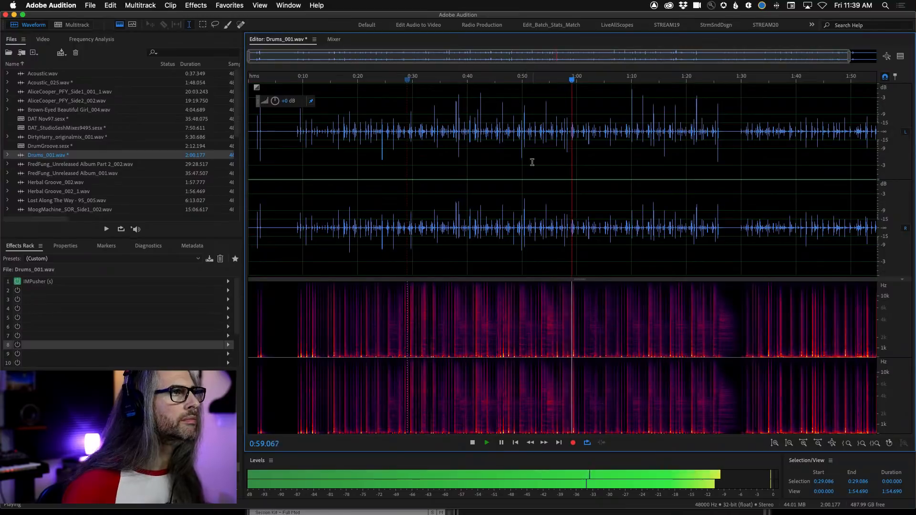
Step: Audition the drums up close from about 0:53, and again from about 0:58.2, to find a phrase start
left_click(539, 210)
scroll(557, 171, "up", 5)
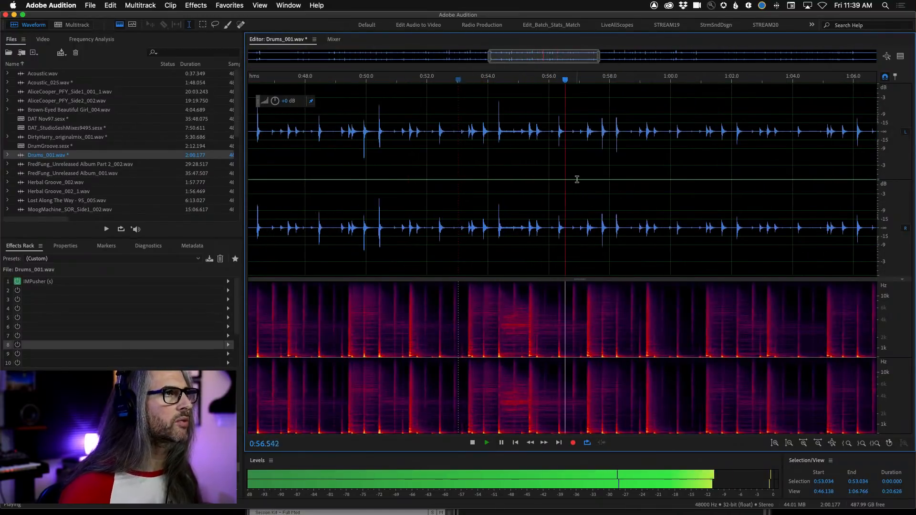
scroll(573, 179, "right", 2)
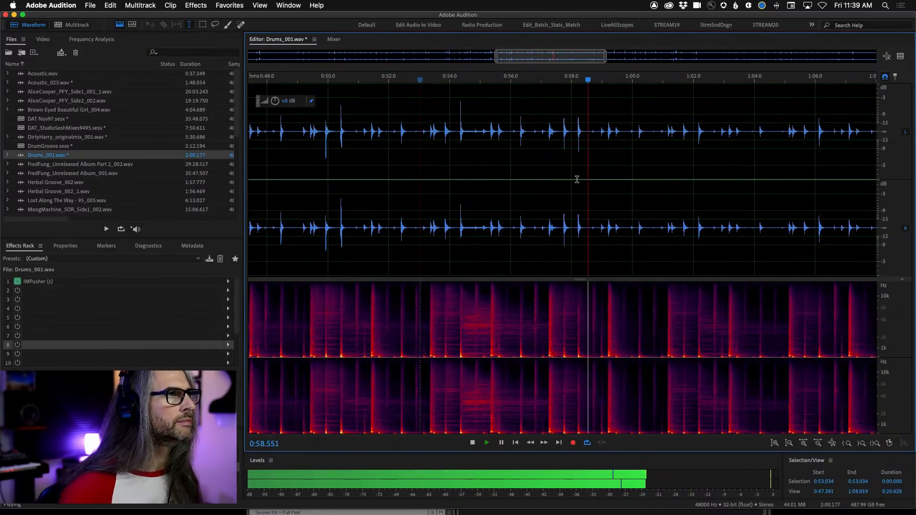
scroll(575, 180, "right", 6)
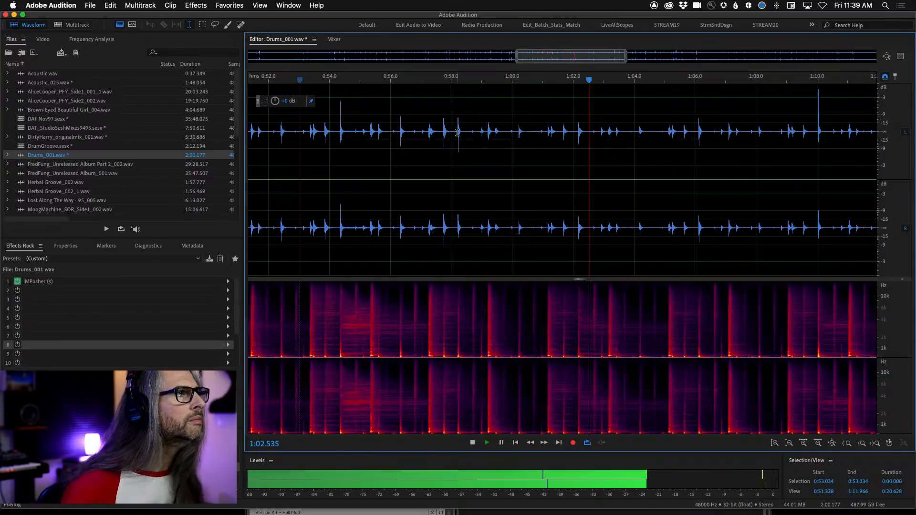
left_click(457, 133)
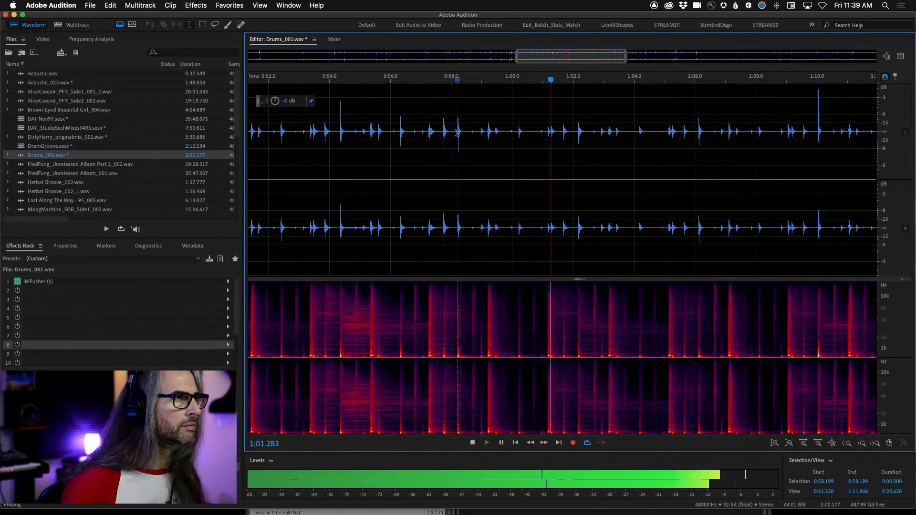
key("space")
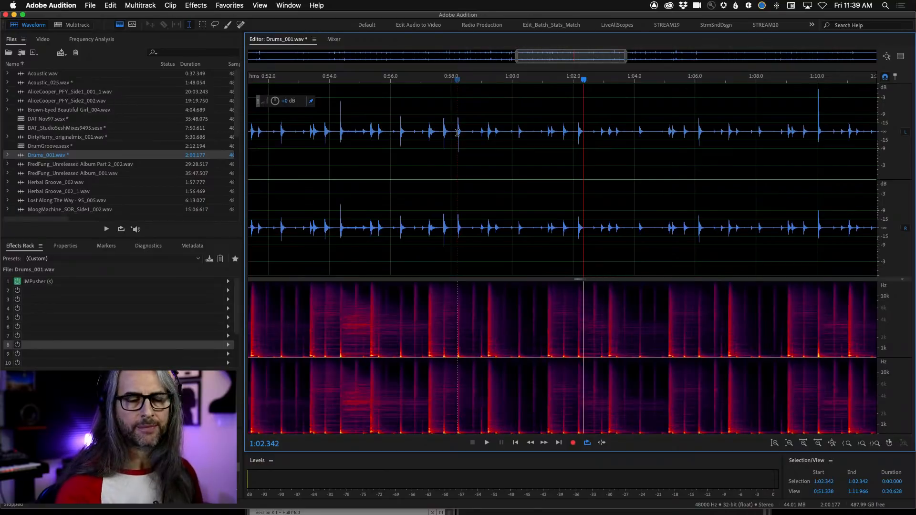
Step: Play briefly from about 0:58.1 to check the drum hit that starts the phrase
left_click(454, 132)
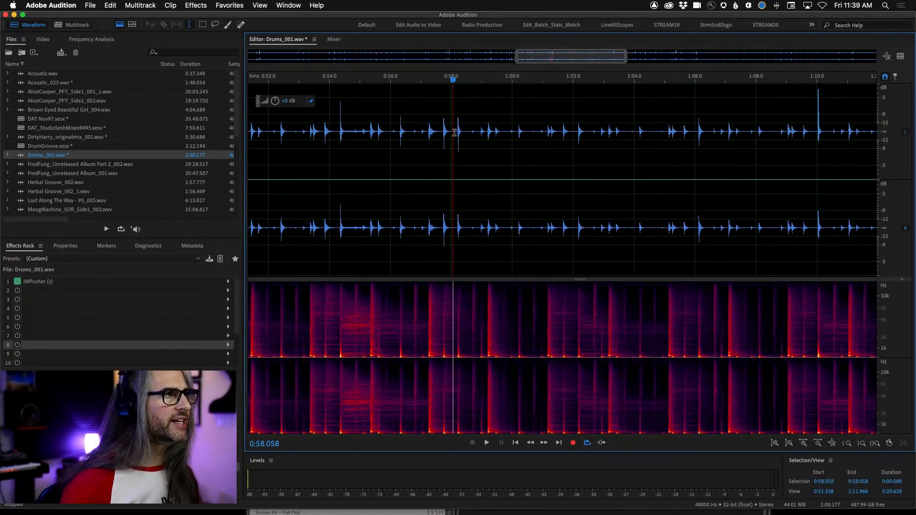
left_click(454, 133)
key("space")
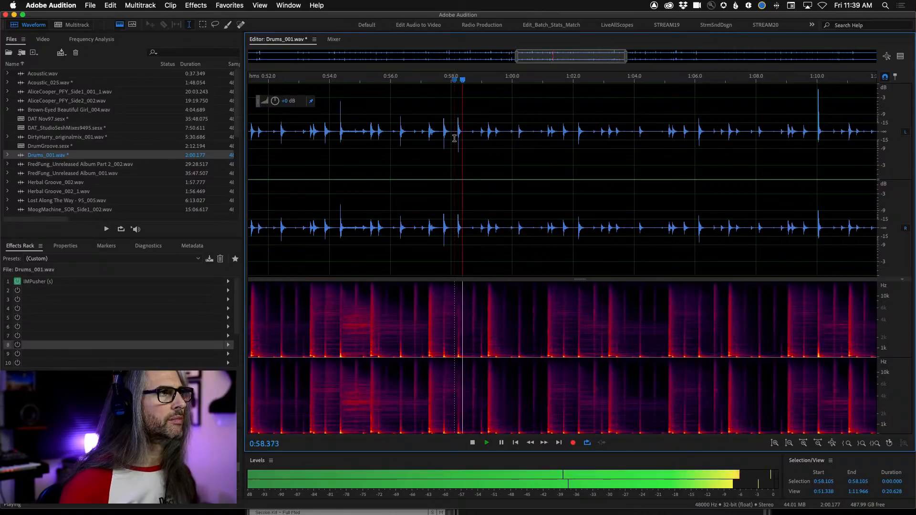
key("space")
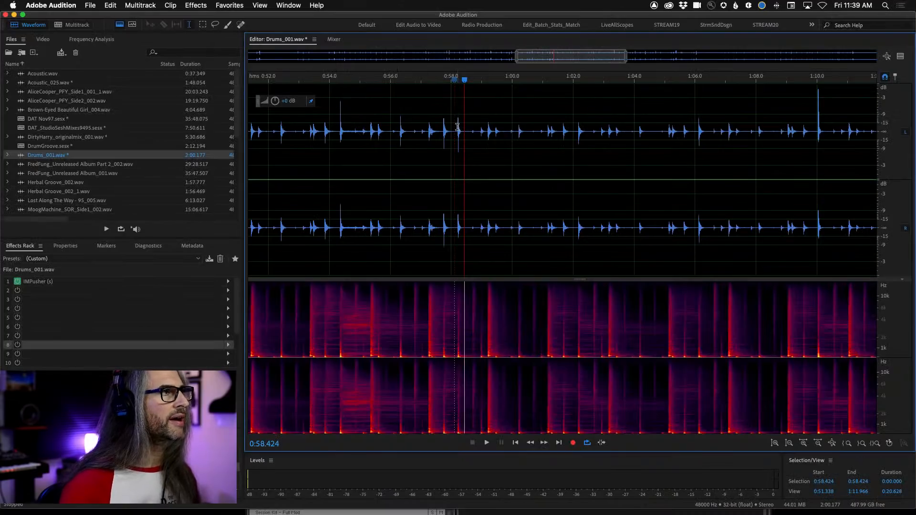
Step: Try a selection from 0:58.214 to 1:02.177, clear it, and replay the phrase from 0:58.214
left_click_drag(459, 128, 579, 192)
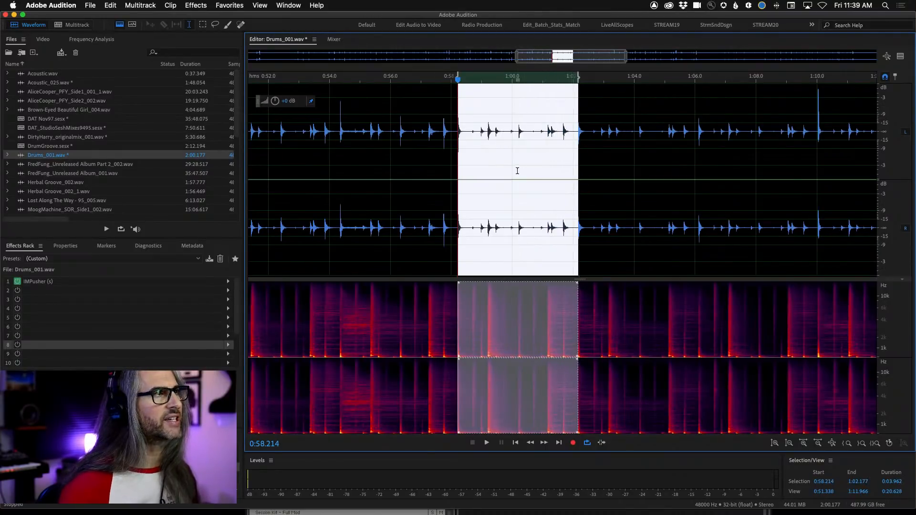
left_click(459, 123)
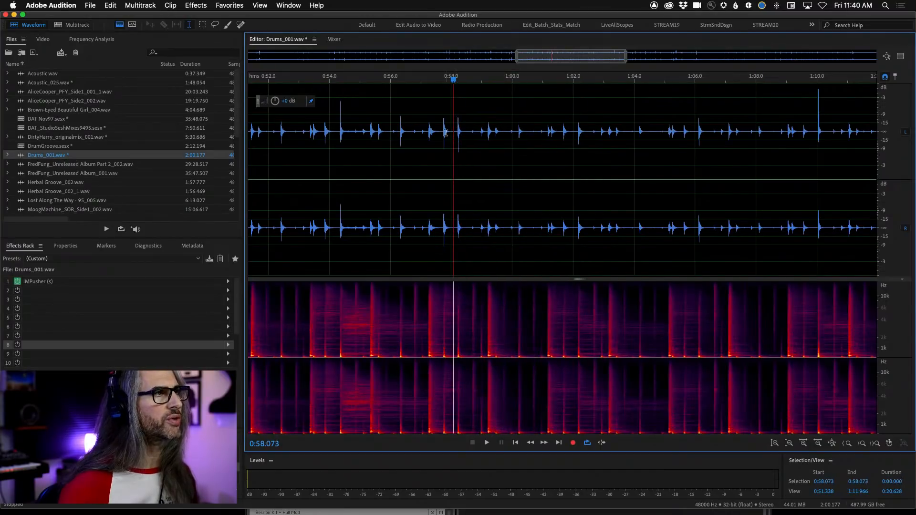
left_click(459, 131)
key("space")
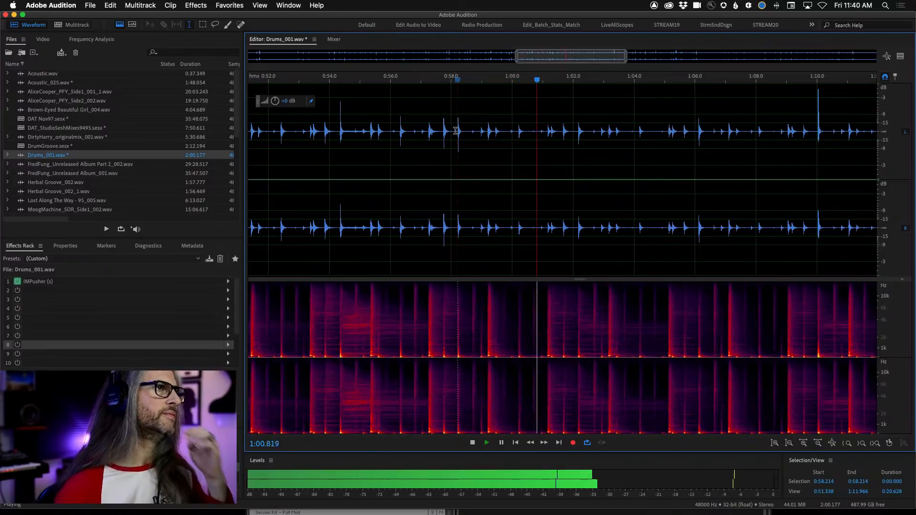
key("space")
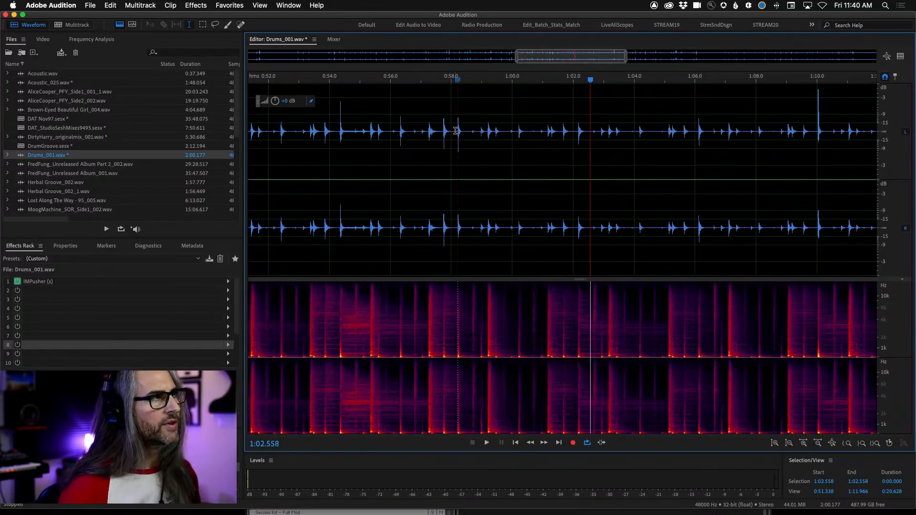
Step: Select the drum phrase from 0:58.214 to 1:02.177 and audition it from about 0:58.5
left_click_drag(459, 131, 579, 156)
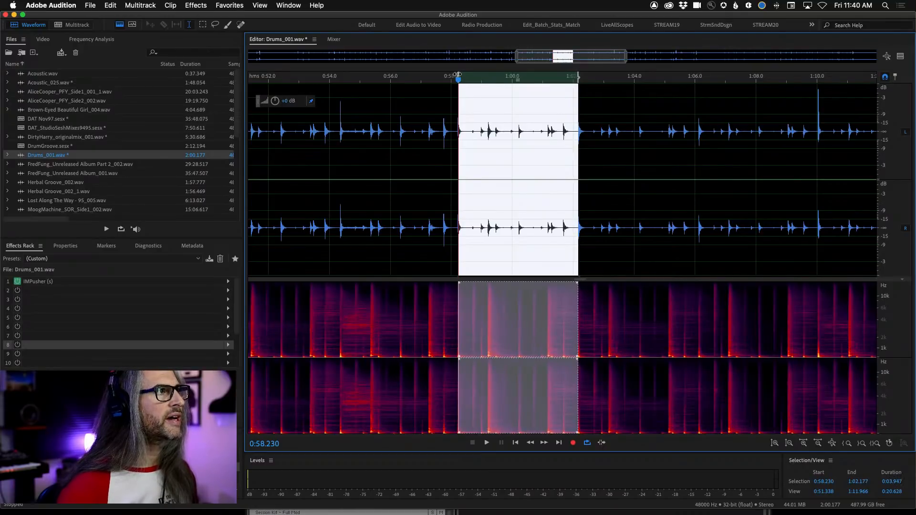
left_click_drag(457, 75, 457, 75)
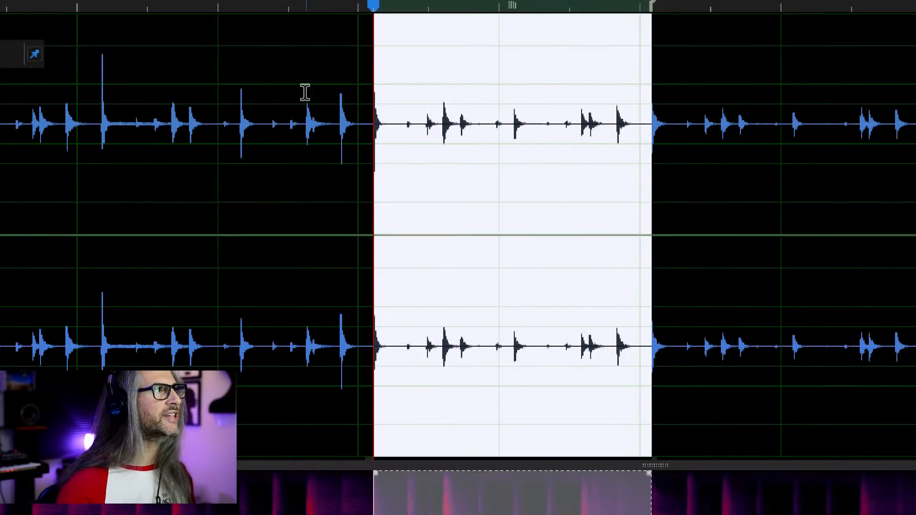
left_click_drag(374, 6, 394, 8)
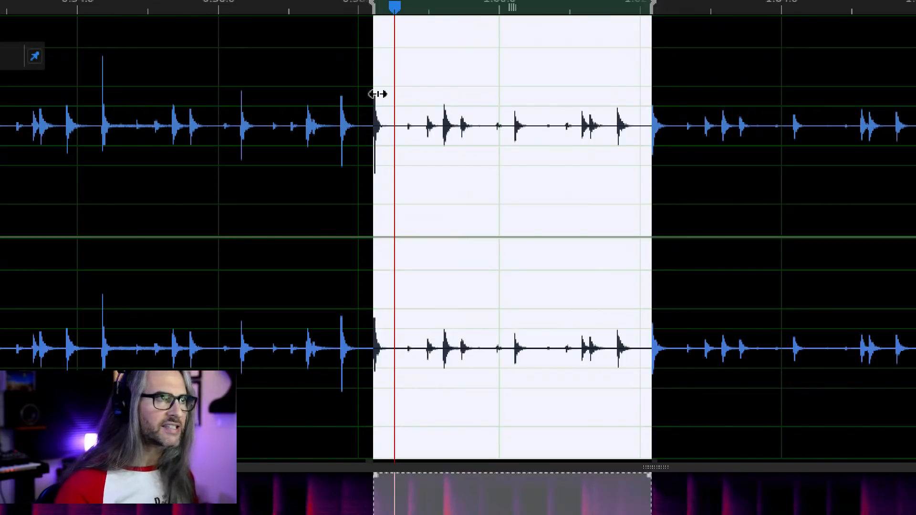
key("space")
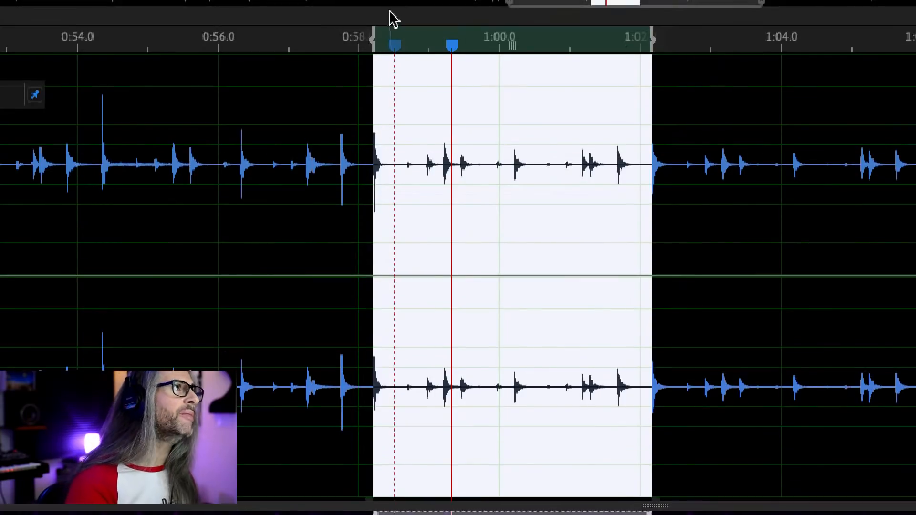
Step: Move the selection's start to 0:58.219, inside the waveform of the first drum hit
scroll(468, 151, "up", 5)
scroll(468, 151, "down", 2)
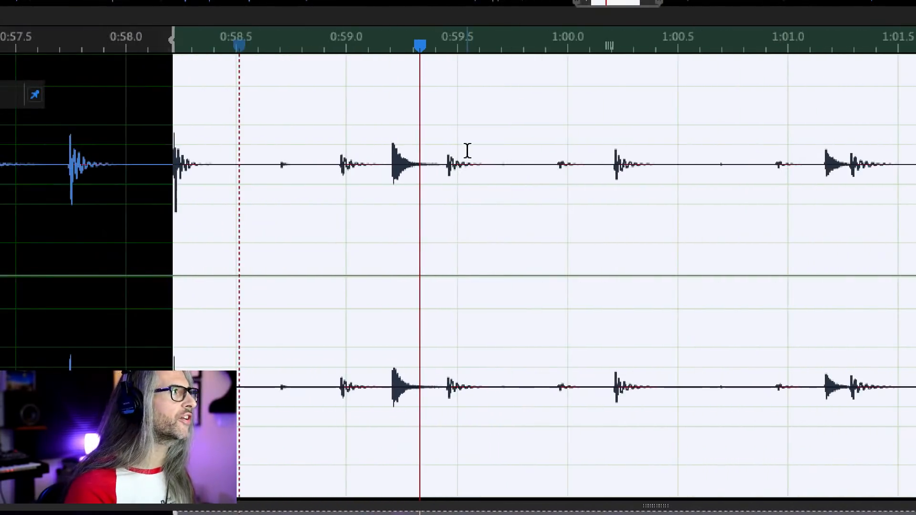
scroll(138, 167, "up", 6)
scroll(675, 162, "down", 3)
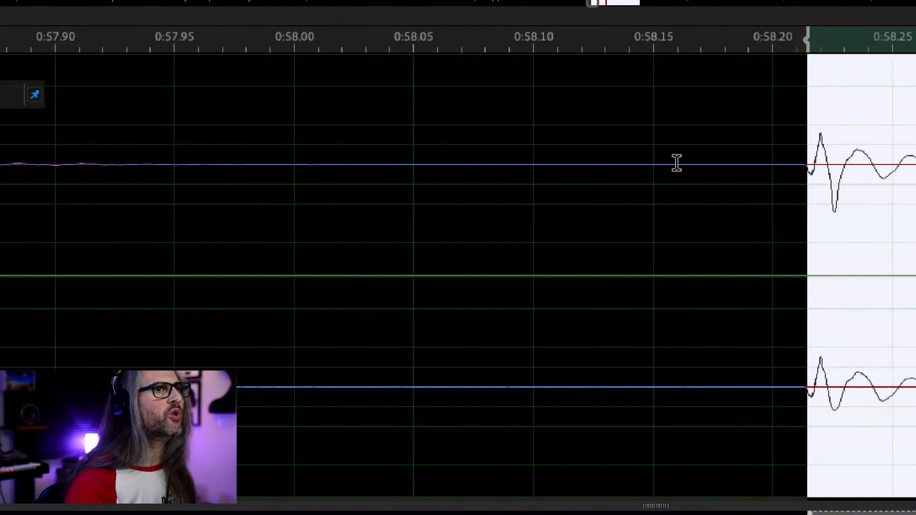
scroll(730, 115, "up", 3)
scroll(733, 118, "down", 1)
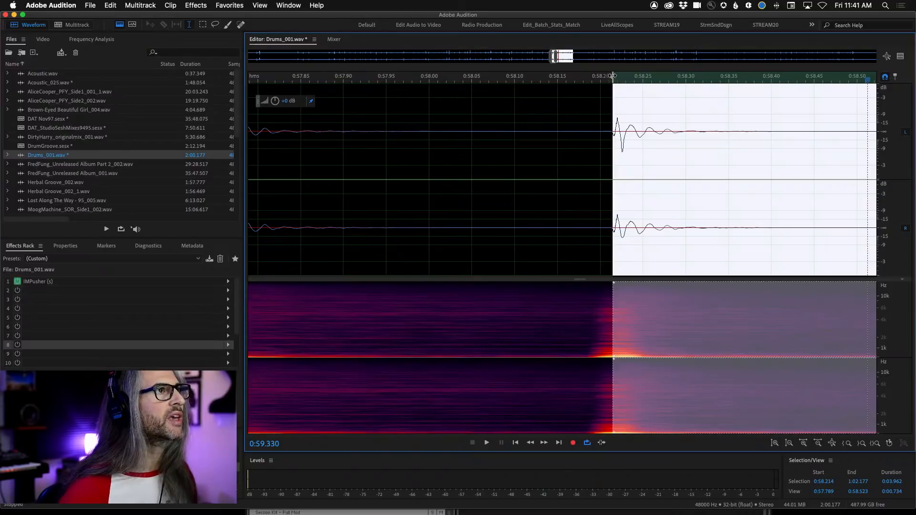
left_click_drag(613, 76, 617, 75)
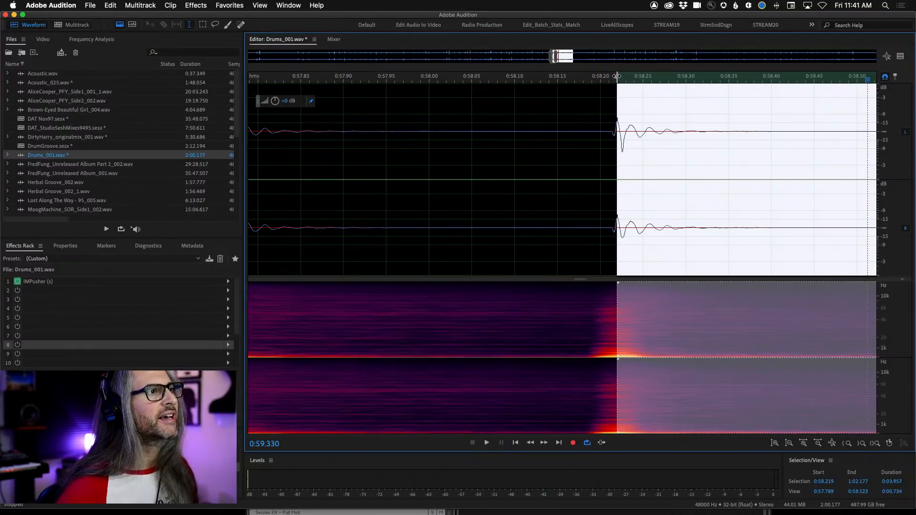
Step: Check both ends of the selection against the drum hits and play the selection as a loop
scroll(617, 143, "down", 5)
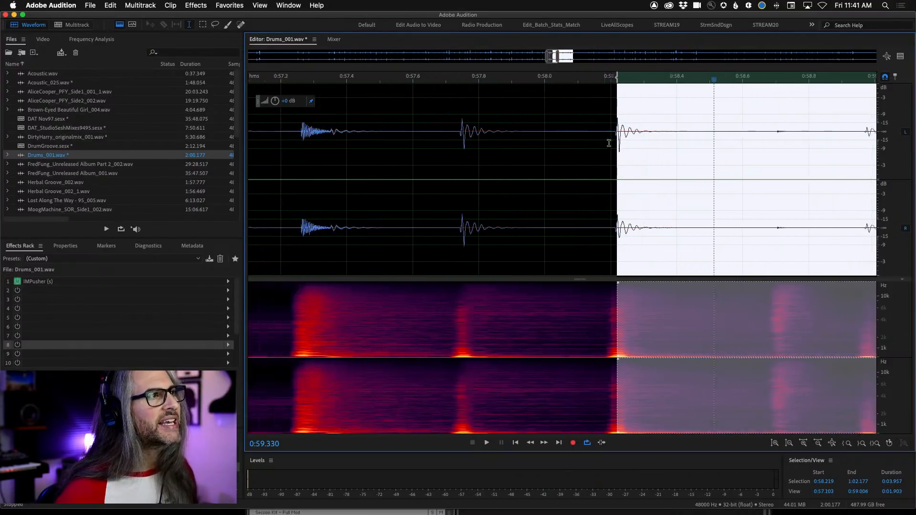
scroll(617, 143, "down", 2)
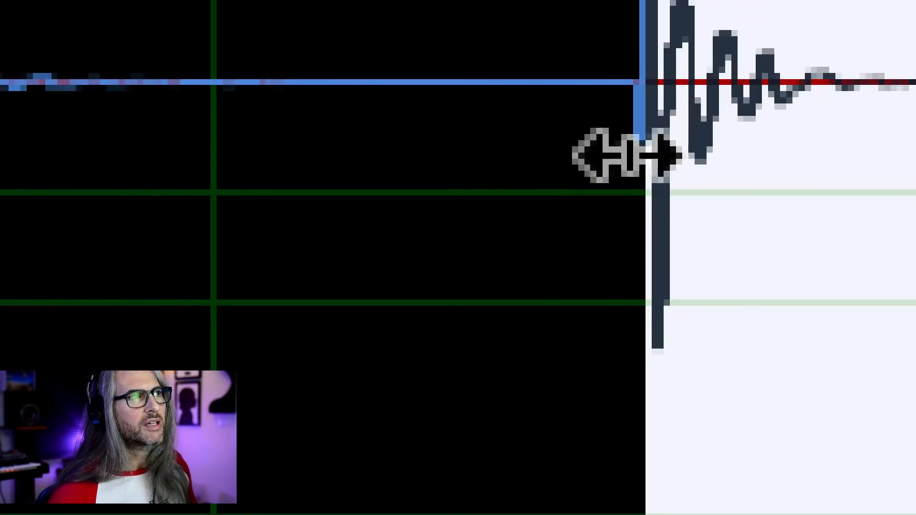
scroll(696, 123, "right", 10)
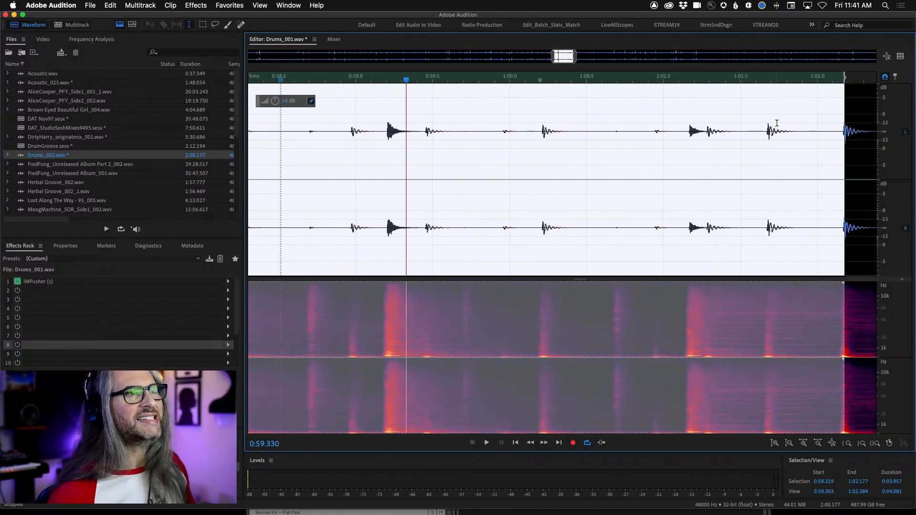
key("space")
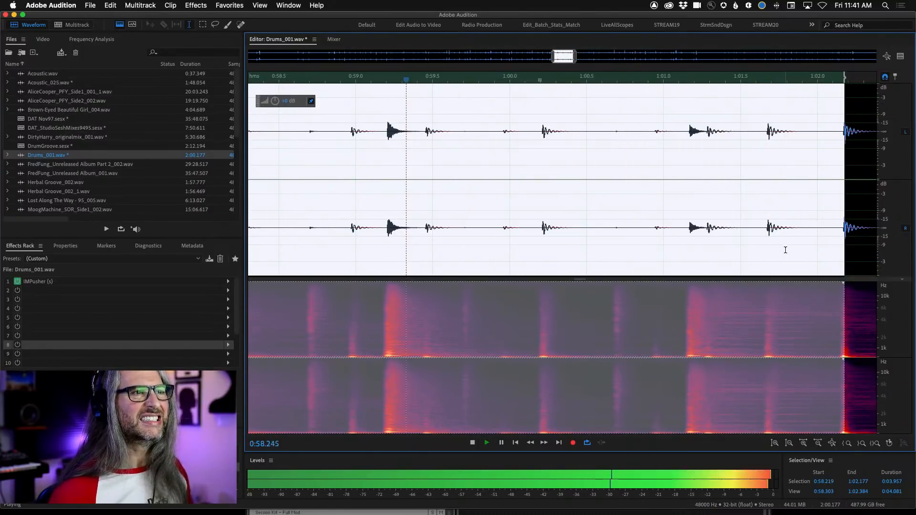
Step: Set the selection's end to 1:02.167 and its start to 0:58.213, just before the drum hits, and audition it
key("space")
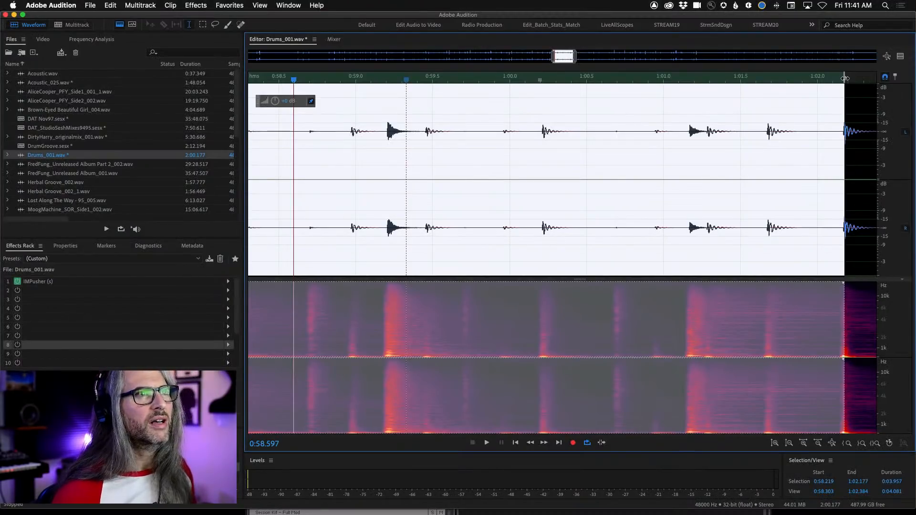
left_click_drag(844, 77, 843, 78)
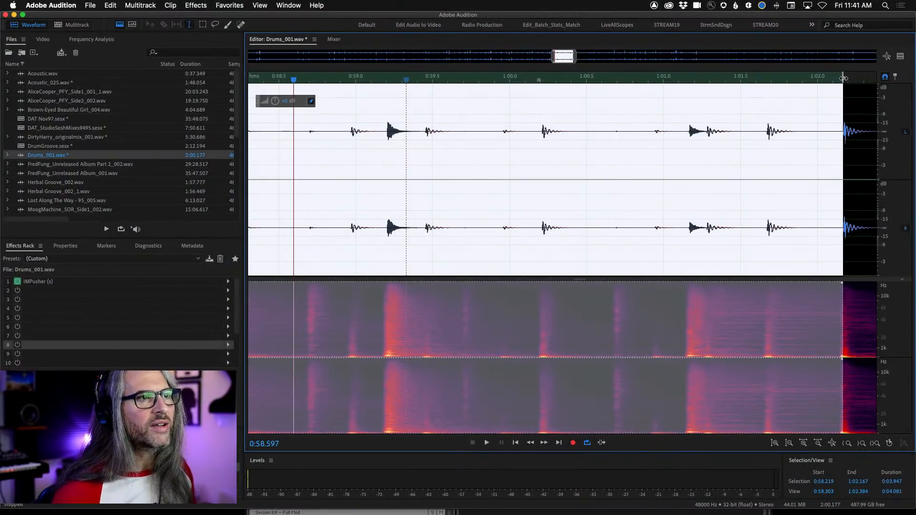
scroll(304, 170, "left", 5)
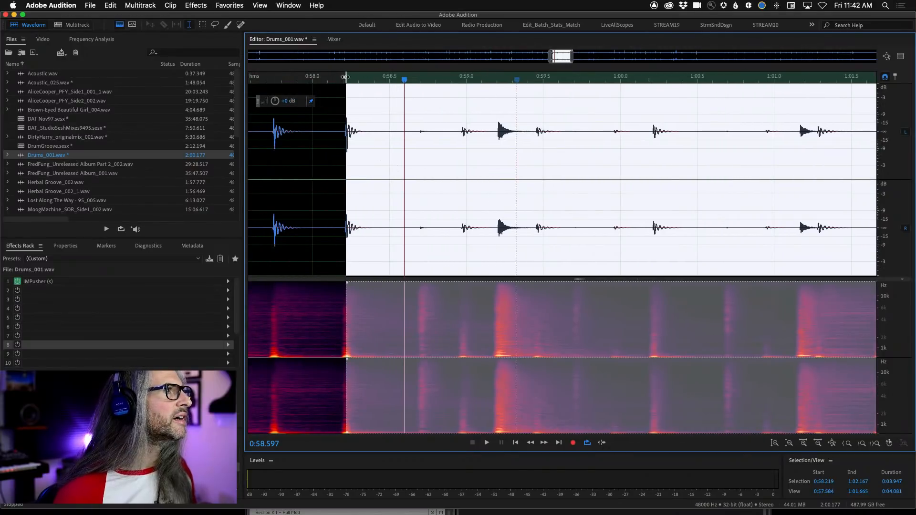
left_click_drag(345, 77, 344, 76)
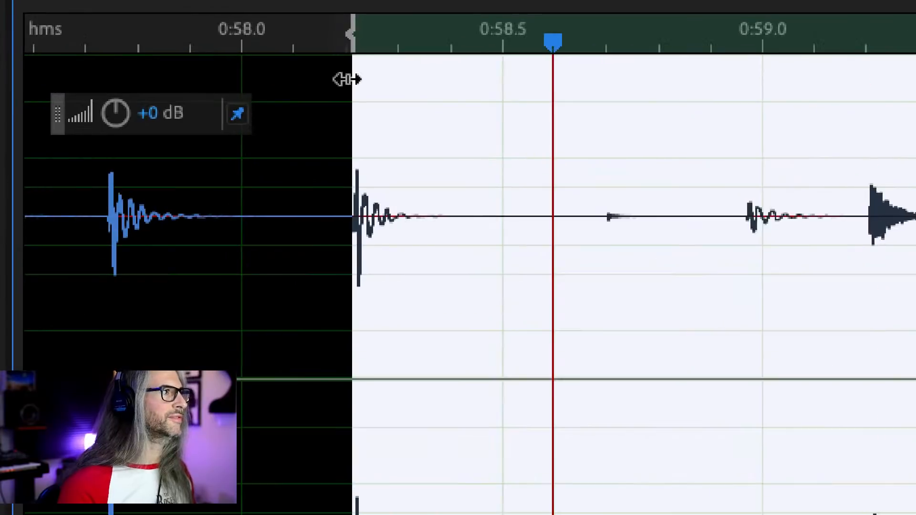
left_click_drag(356, 41, 354, 41)
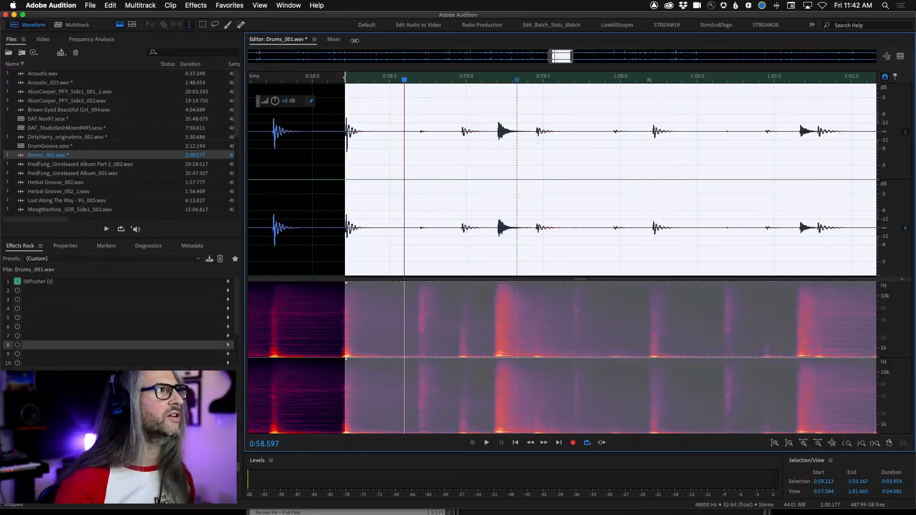
key("space")
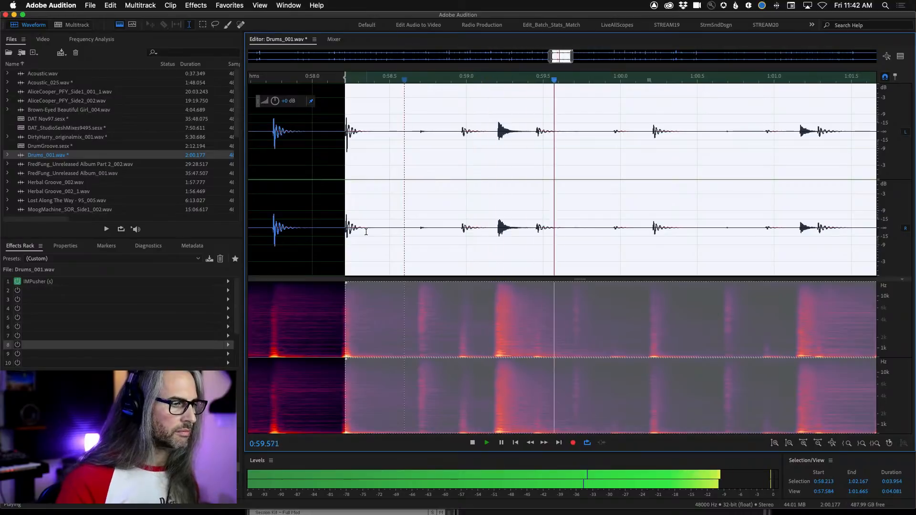
key("space")
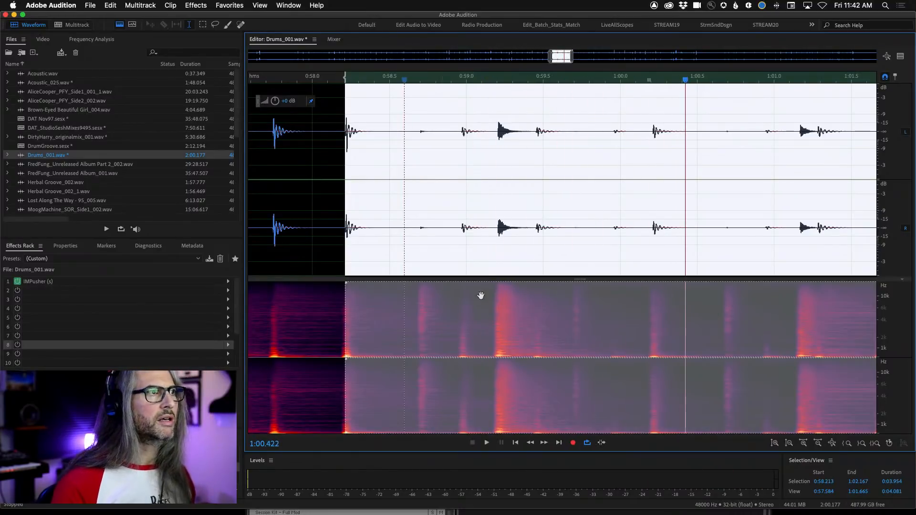
Step: Copy the selected drum phrase into a new audio file
scroll(481, 296, "down", 3)
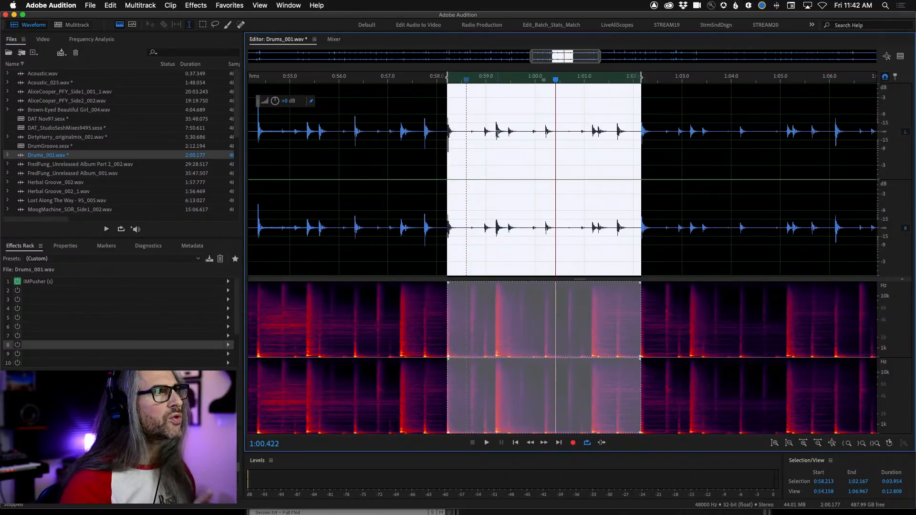
right_click(540, 154)
left_click(584, 299)
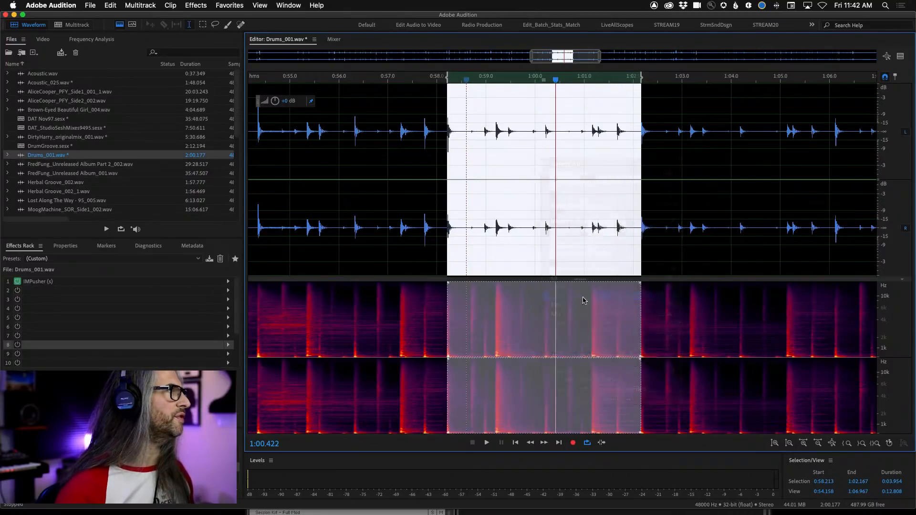
scroll(71, 109, "up", 6)
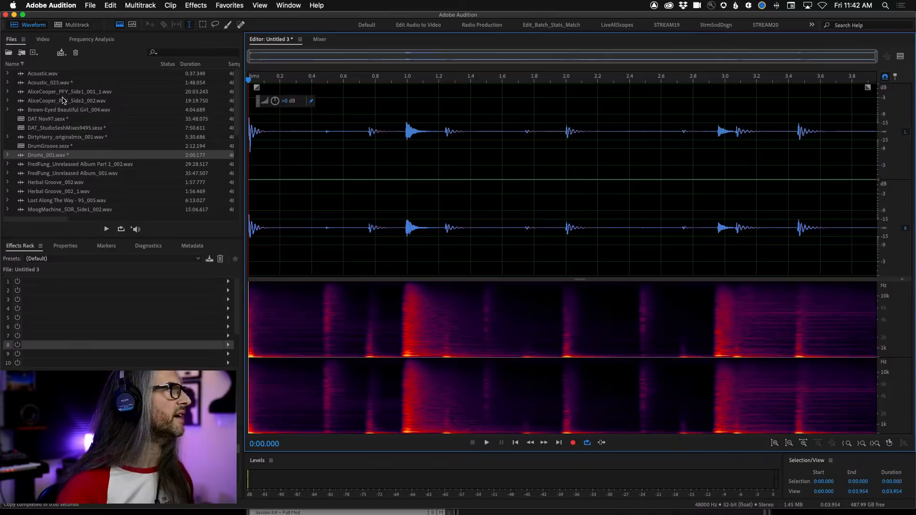
Step: Return to Drums_001.wav, shift the whole selection to the next phrase at 1:02.169 to 1:06.123, and play it
double_click(45, 156)
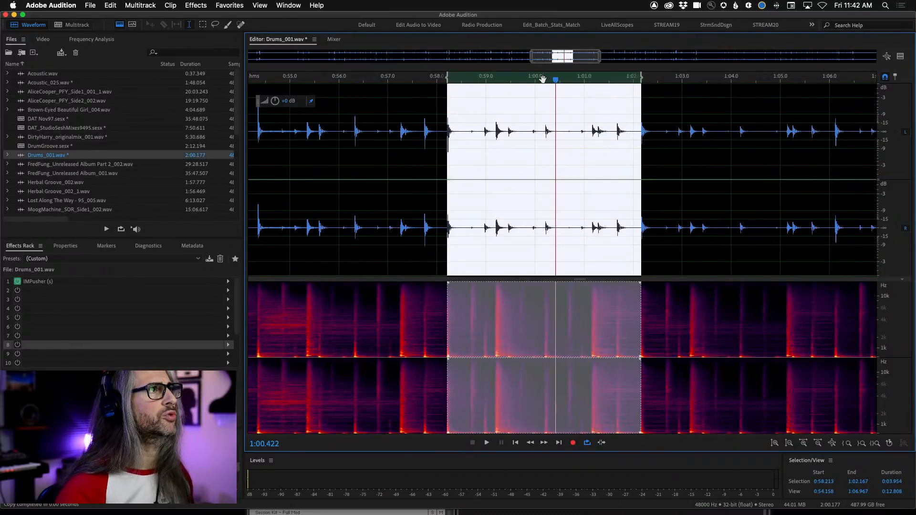
left_click_drag(544, 79, 738, 77)
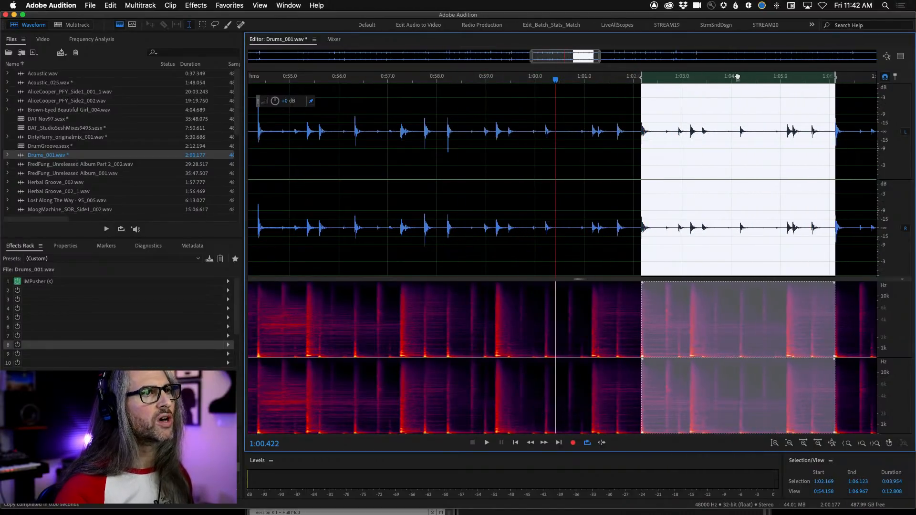
scroll(745, 75, "right", 5)
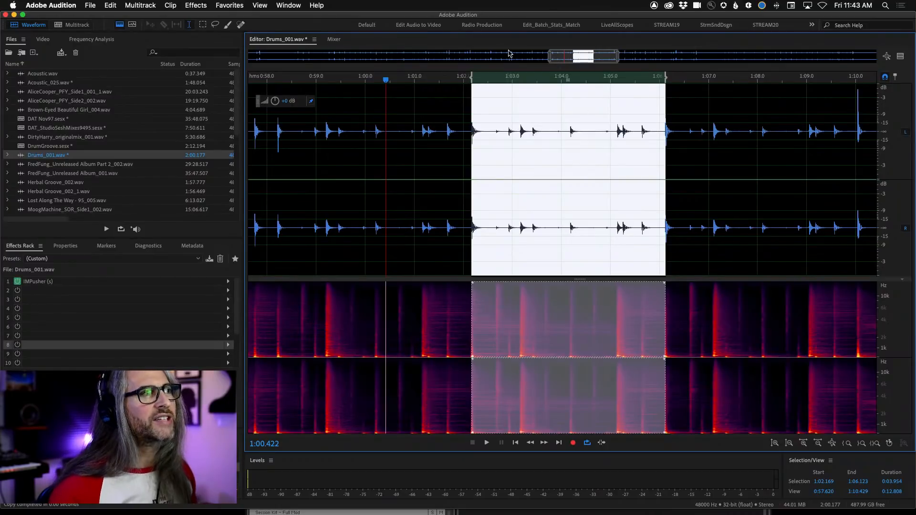
key("space")
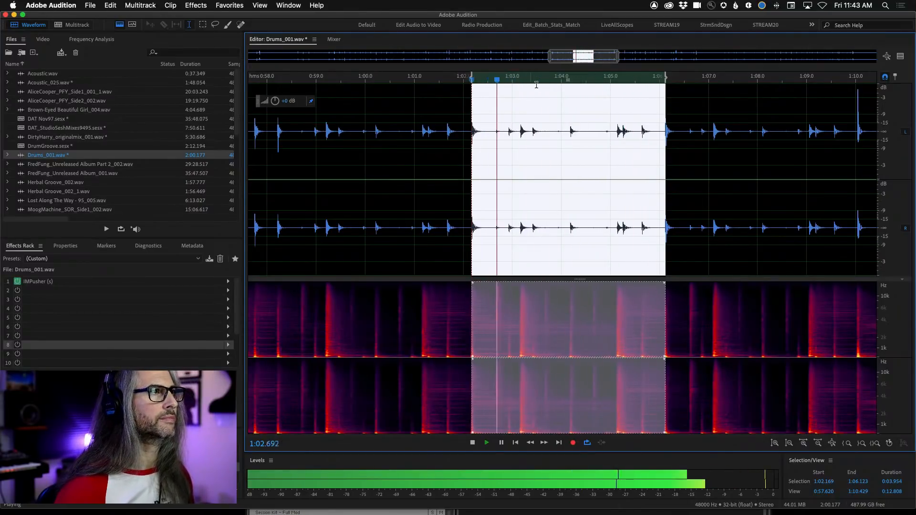
key("space")
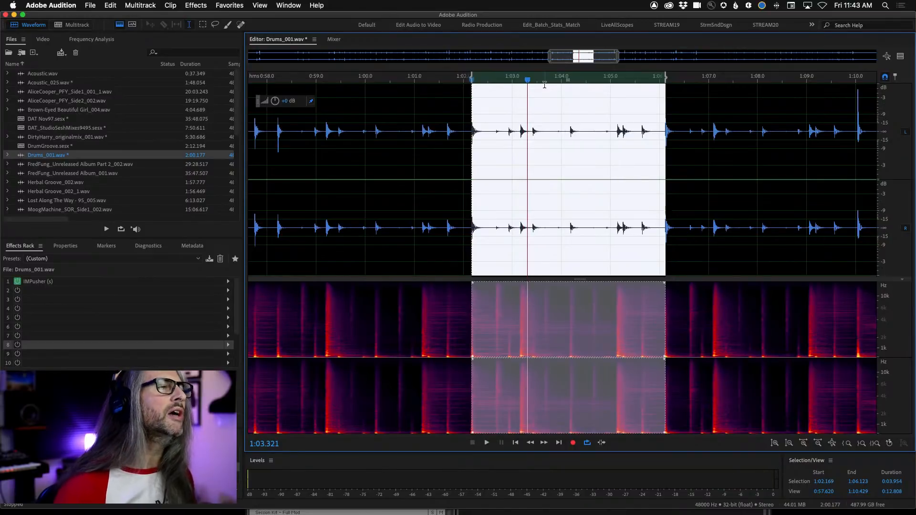
Step: Trim the selection's end to 1:06.121, just before the drum hit, and play it as a loop
scroll(667, 82, "up", 5)
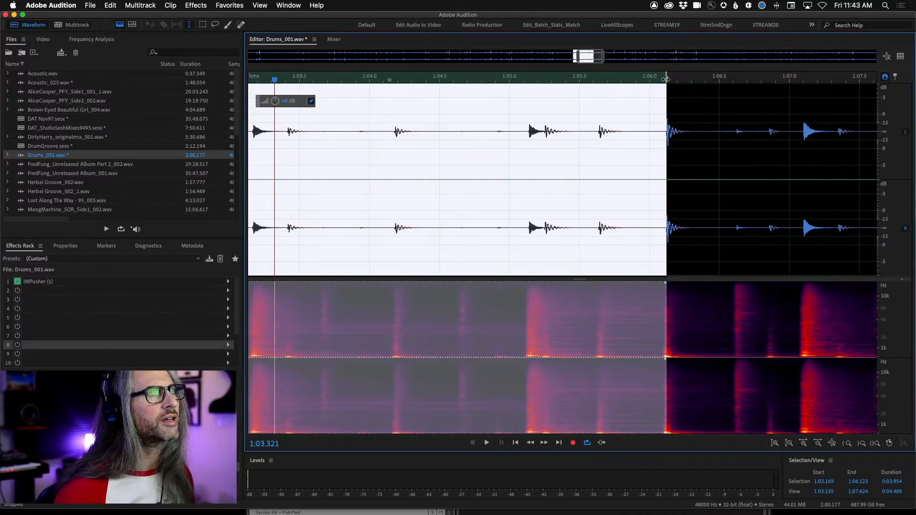
left_click_drag(665, 78, 664, 78)
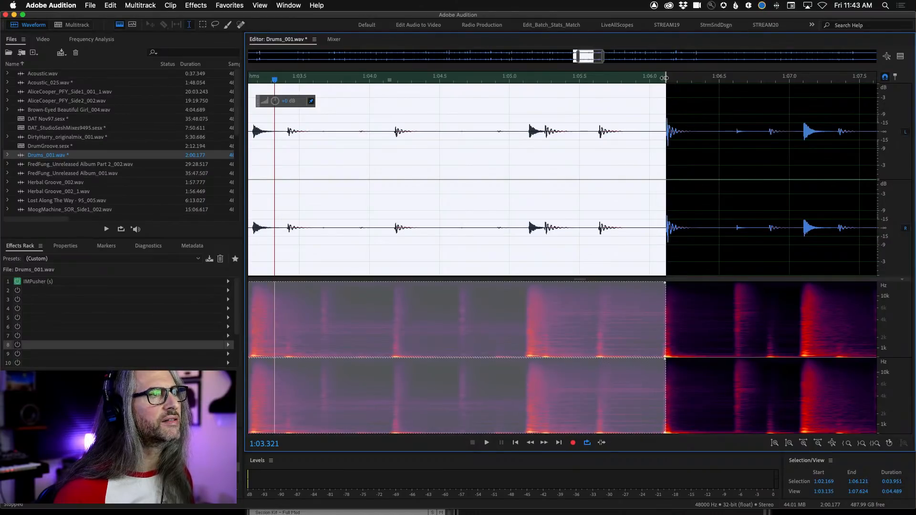
key("space")
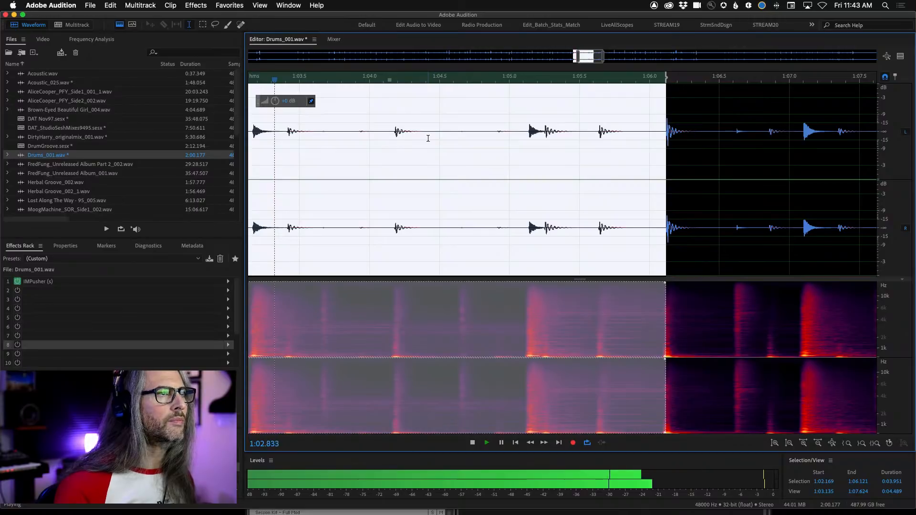
key("space")
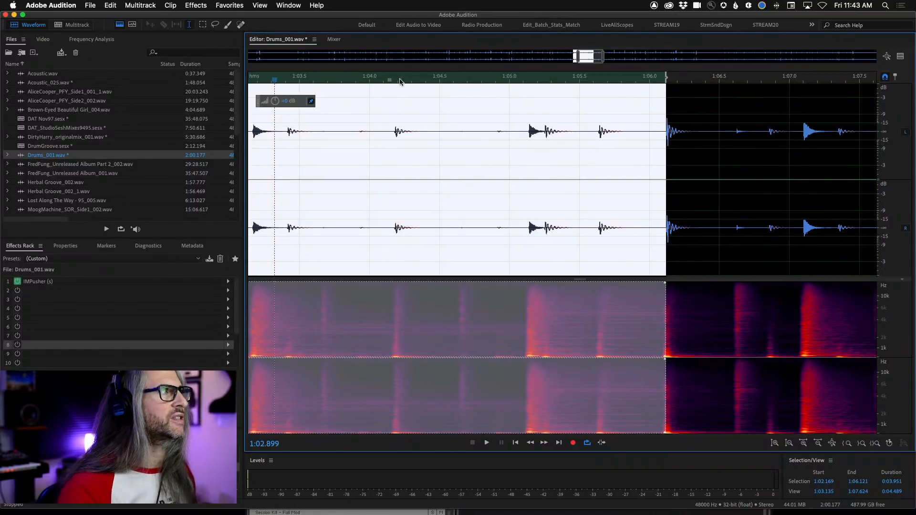
Step: Try shifting the selection to the following phrase, 1:06.119 to 1:10.071, and check both ends against the drum hits
key("shift+Right")
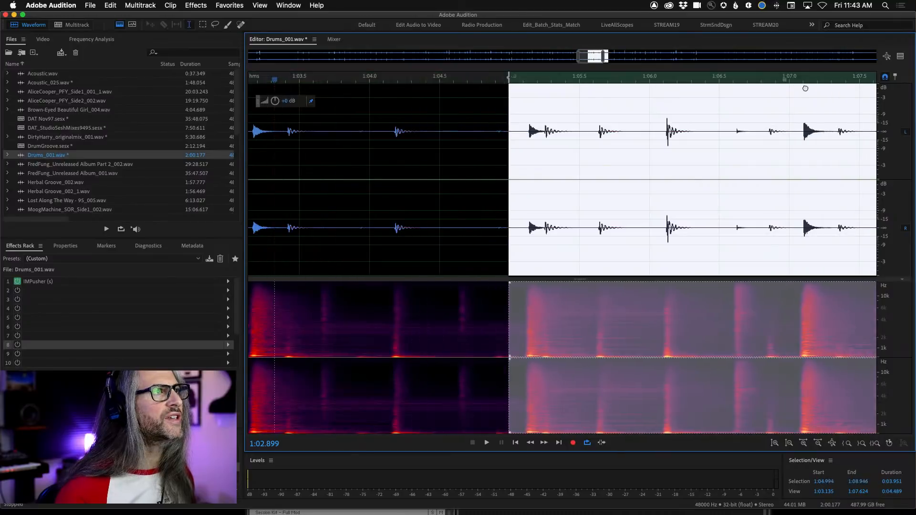
left_click_drag(772, 86, 775, 85)
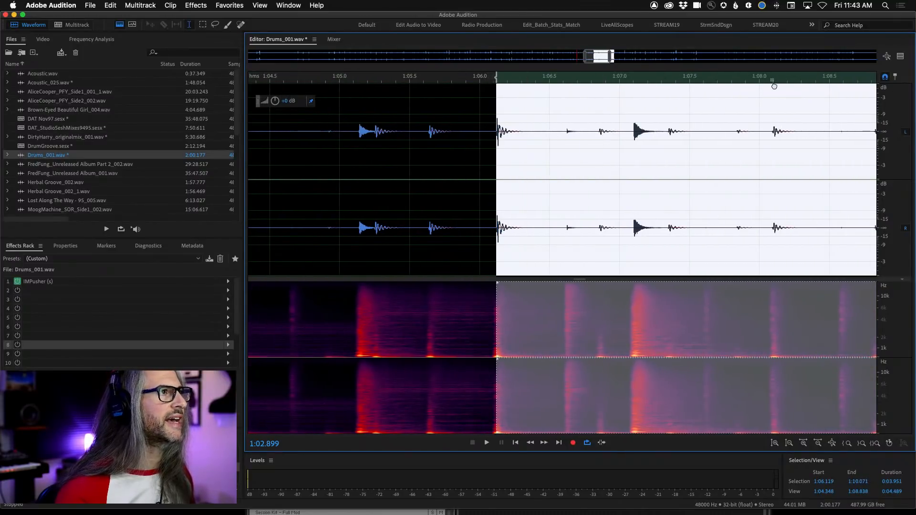
scroll(754, 137, "right", 5)
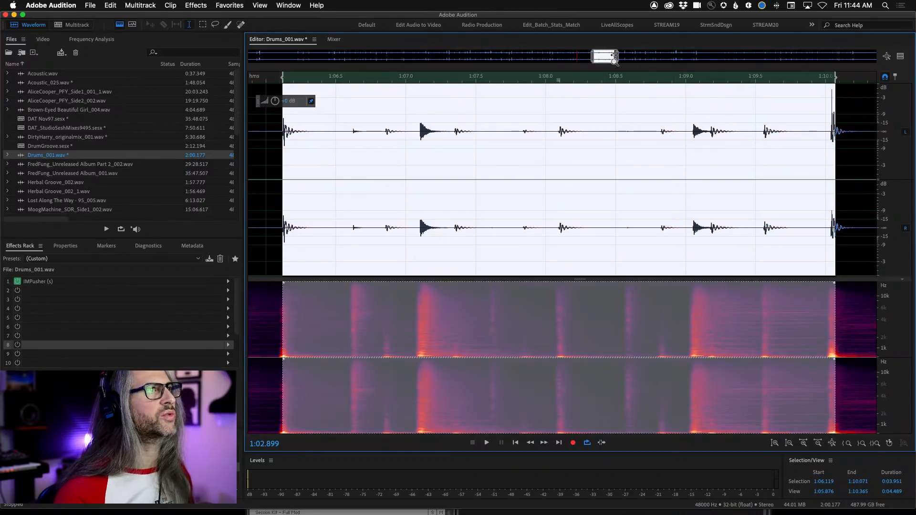
Step: Shift the whole selection back to the phrase at 1:02.171 to 1:06.123 and audition it as a loop
left_click_drag(592, 57, 595, 60)
left_click_drag(698, 82, 421, 106)
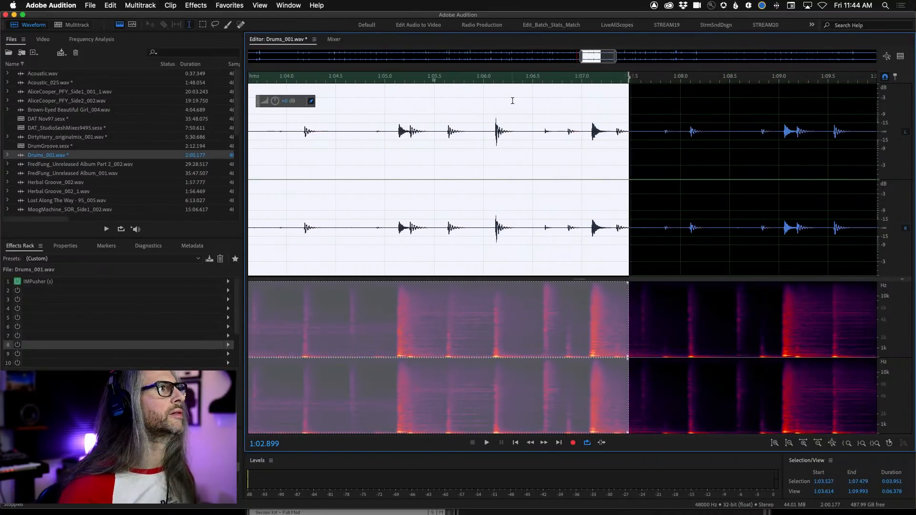
scroll(513, 100, "left", 5)
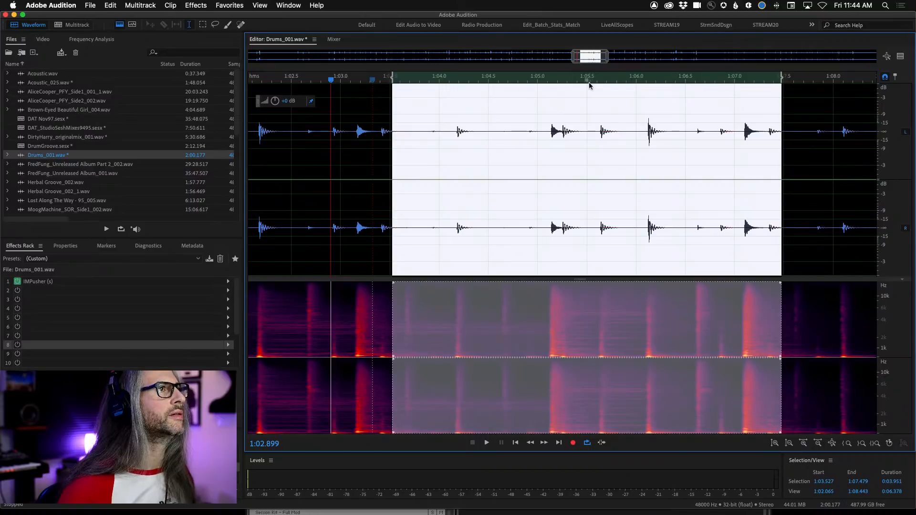
left_click_drag(590, 85, 453, 83)
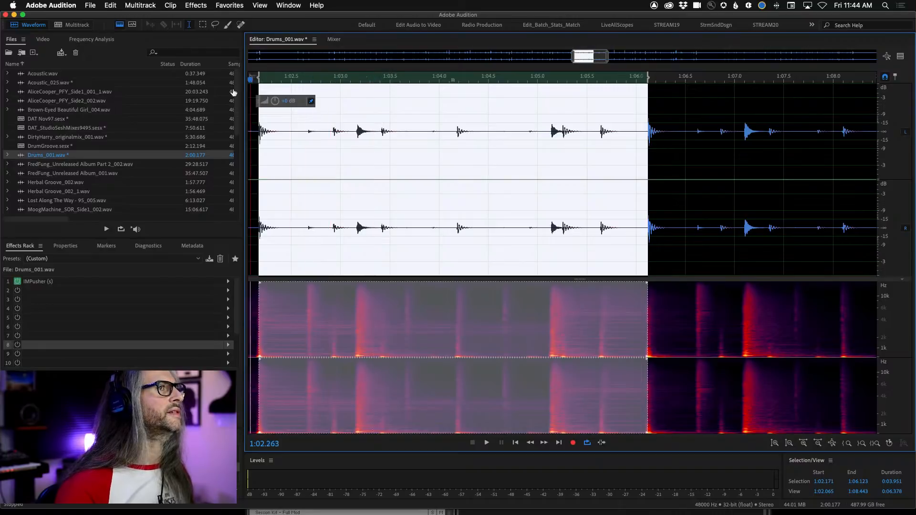
scroll(334, 119, "left", 10)
key("space")
scroll(341, 151, "down", 3)
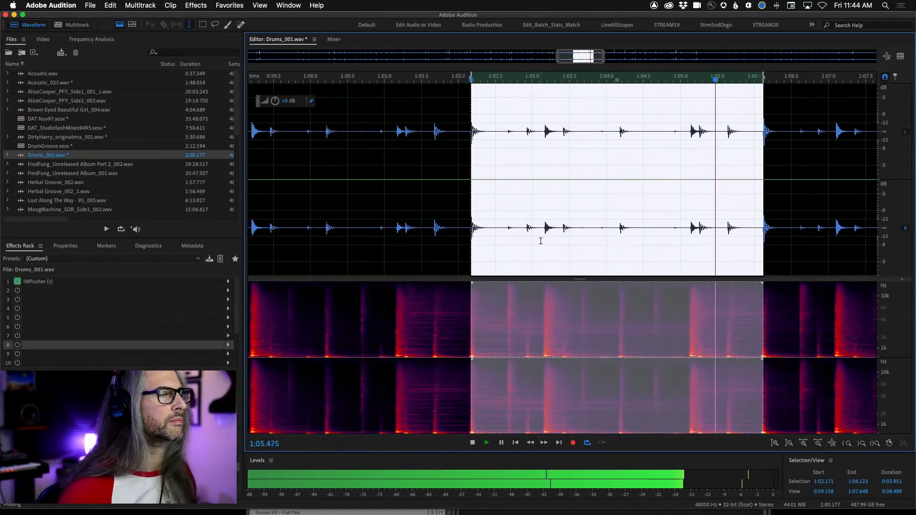
key("space")
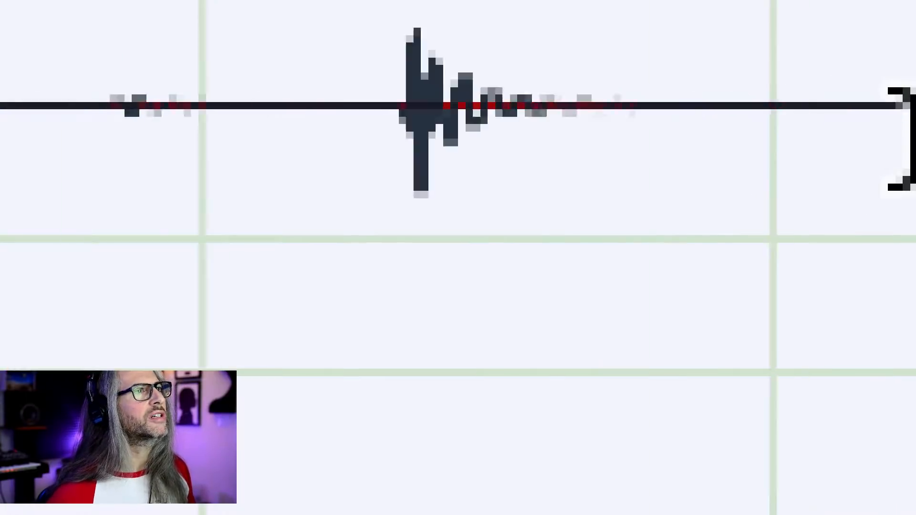
left_click_drag(547, 139, 914, 124)
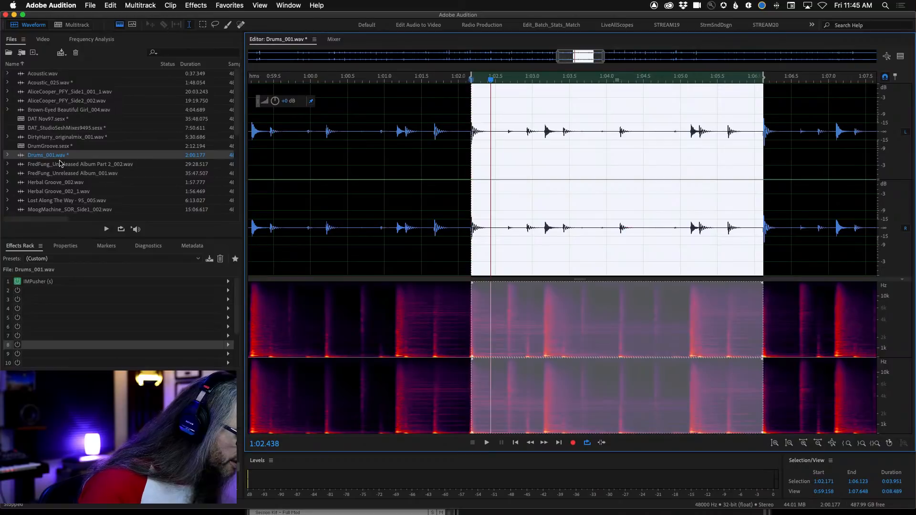
Step: Open Opium Intro - MP220 Final_002.wav, move the playhead to the selection's start at 2:44.225, and play briefly from there
scroll(60, 164, "down", 5)
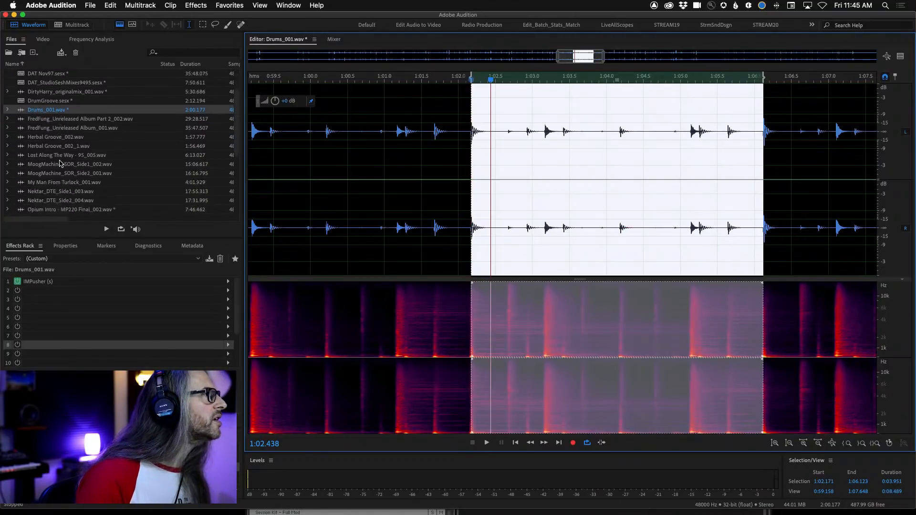
double_click(51, 202)
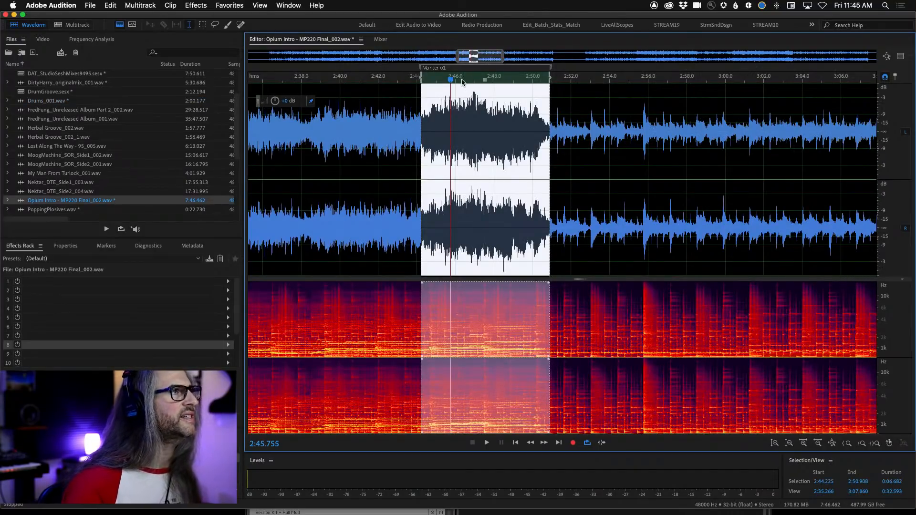
left_click_drag(451, 80, 415, 88)
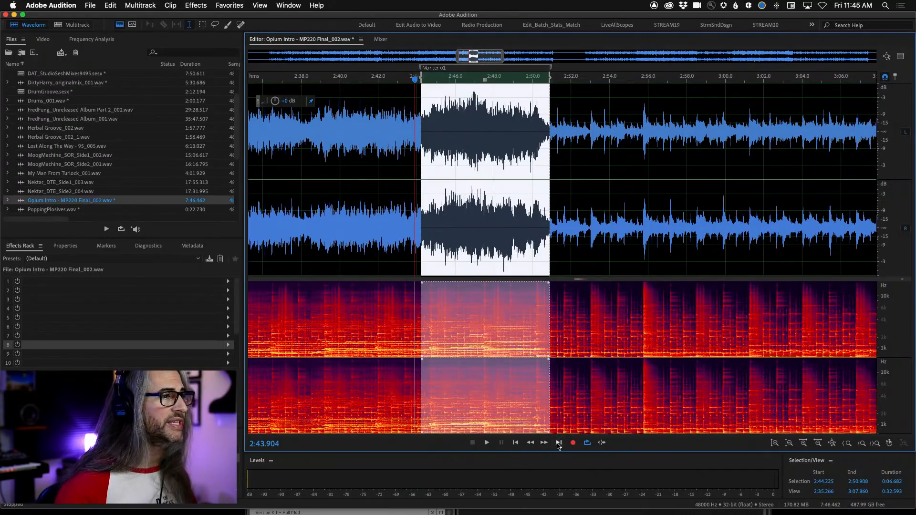
left_click(559, 443)
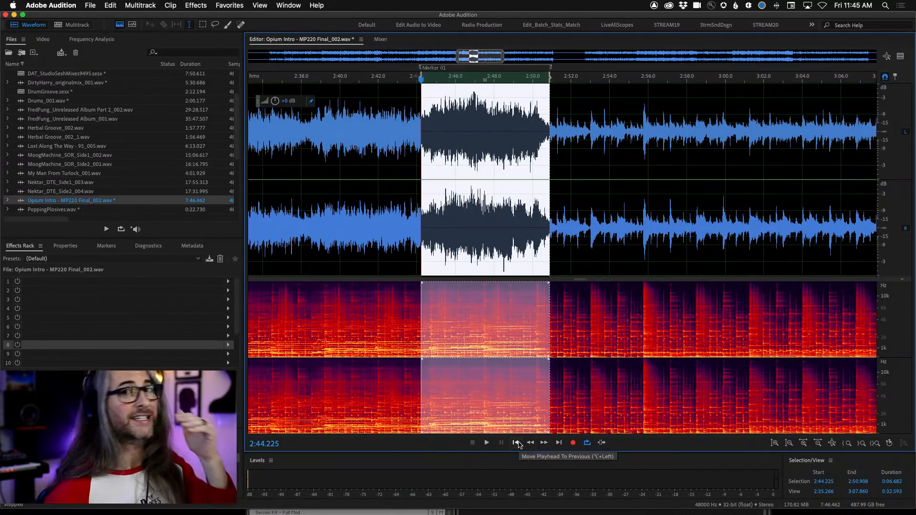
key("space")
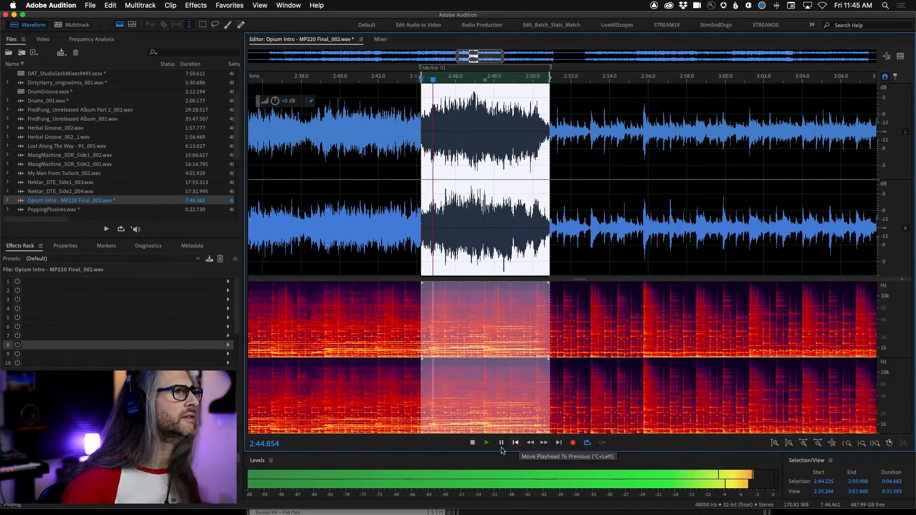
key("space")
Step: Place the playhead at about 0:15.7 in the intro, just before the first audible beat
scroll(545, 284, "left", 1)
scroll(545, 284, "left", 15)
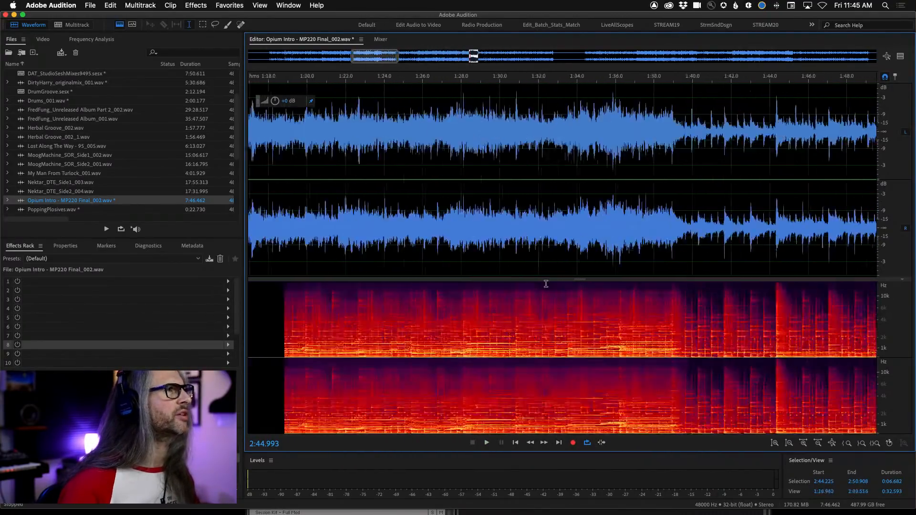
scroll(457, 286, "left", 3)
left_click(448, 132)
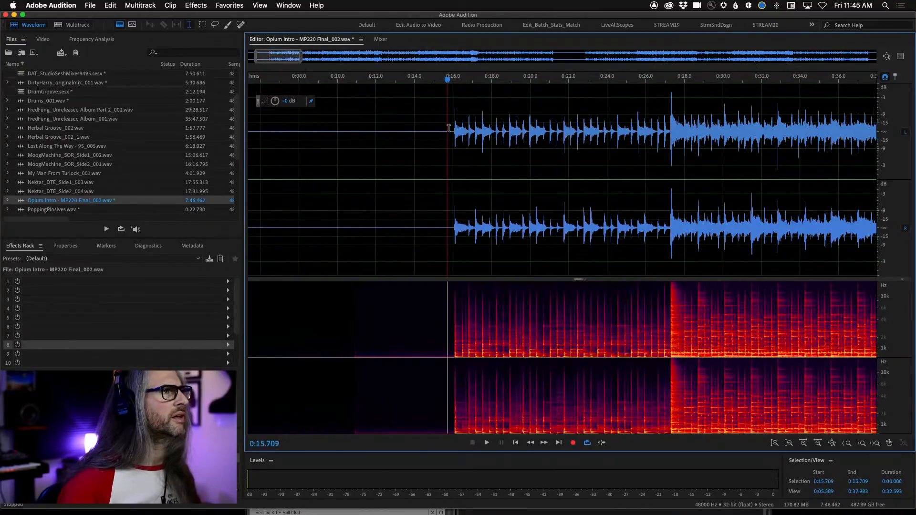
Step: Play the intro from about 0:15.7 and listen through the opening beats to find where its phrases begin
key("space")
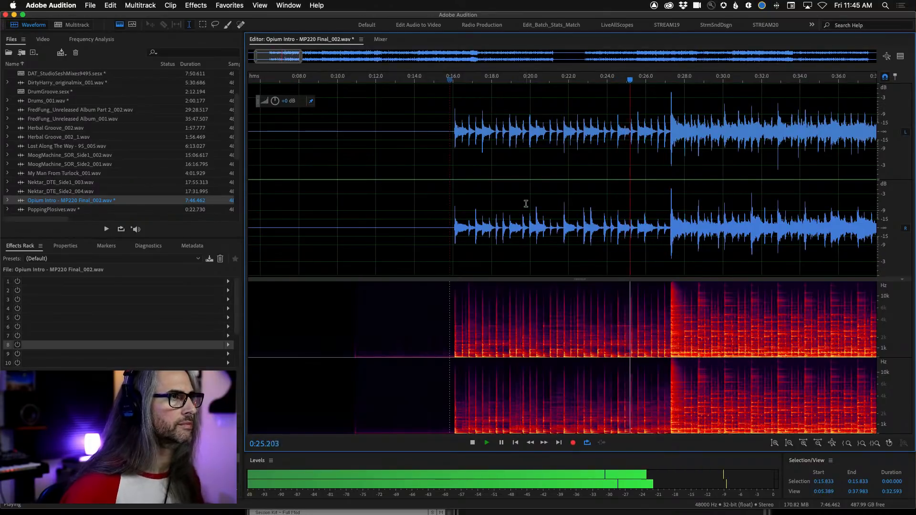
left_click(538, 131)
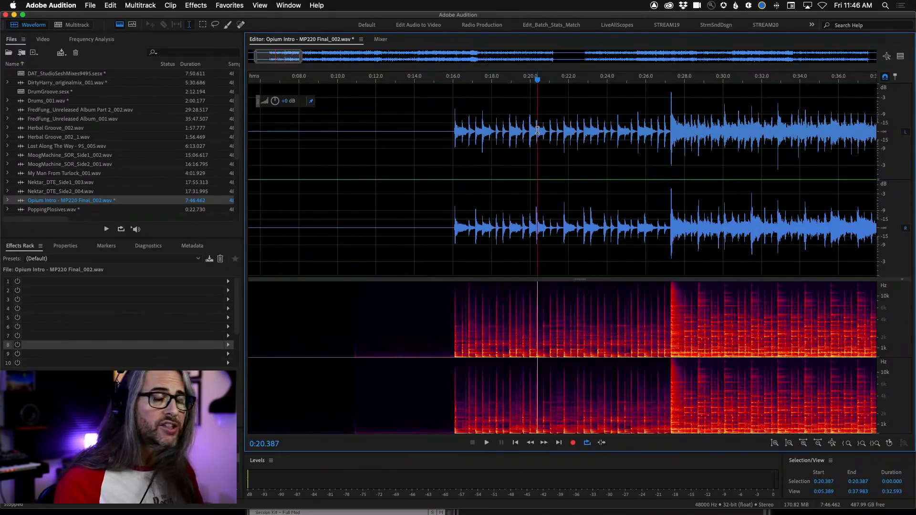
left_click(549, 121)
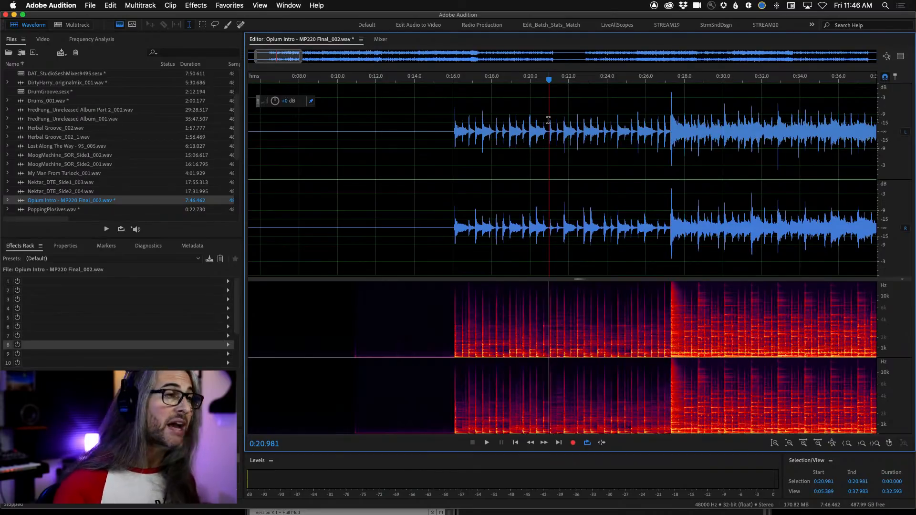
left_click(448, 119)
key("space")
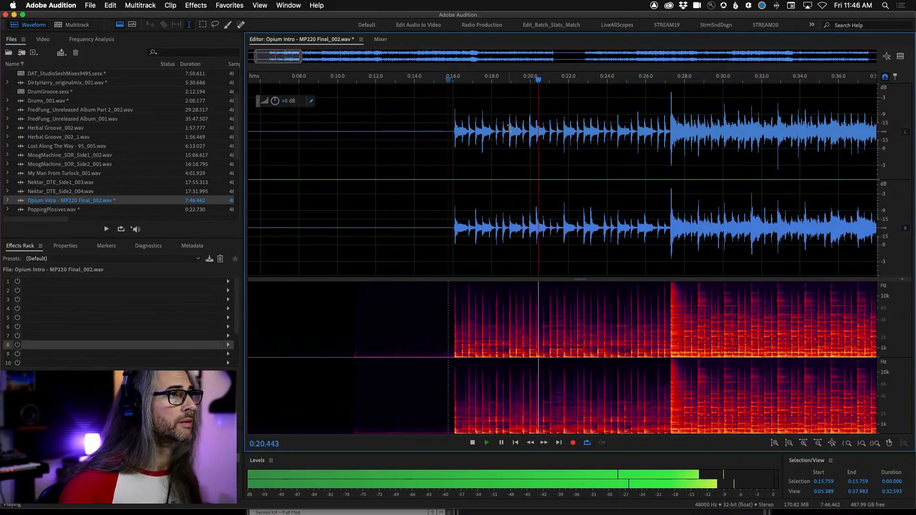
Step: Play from the beat at about 0:18.9, then select the intro phrase from there to about 0:21.7
left_click(509, 128)
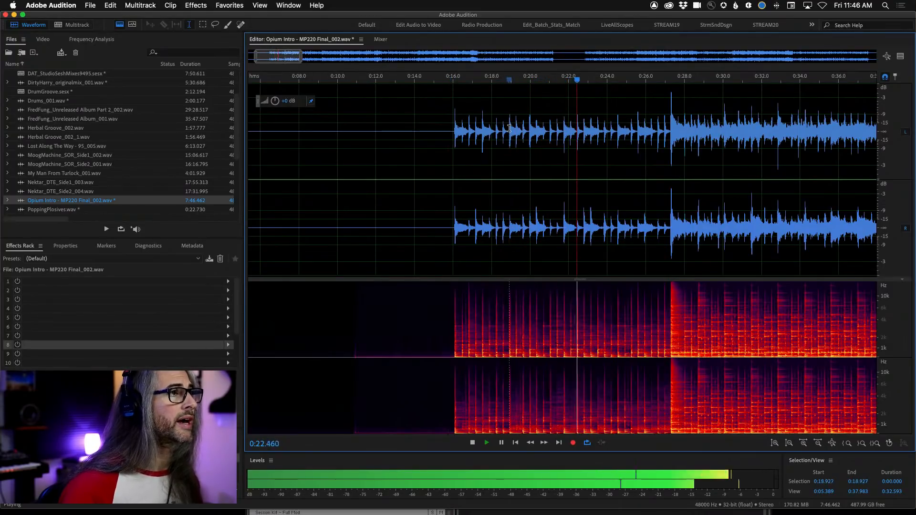
key("space")
left_click_drag(509, 128, 564, 174)
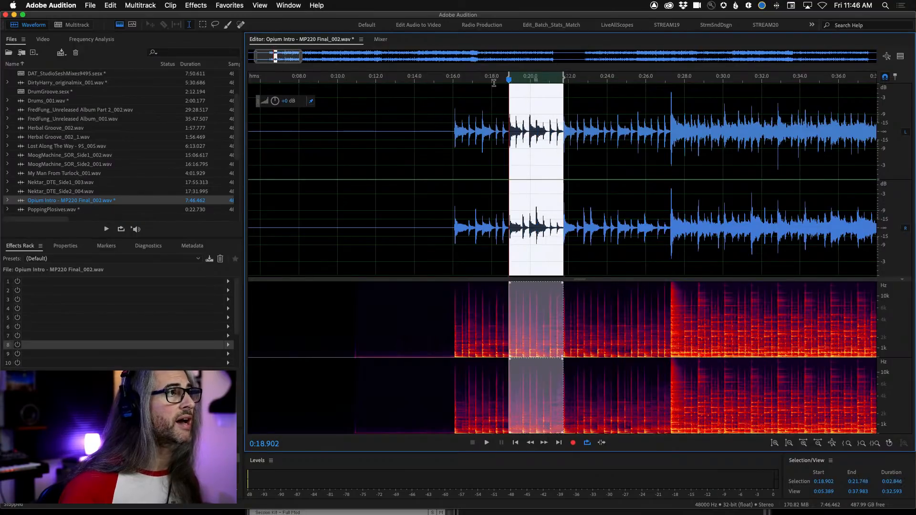
left_click_drag(508, 82, 522, 85)
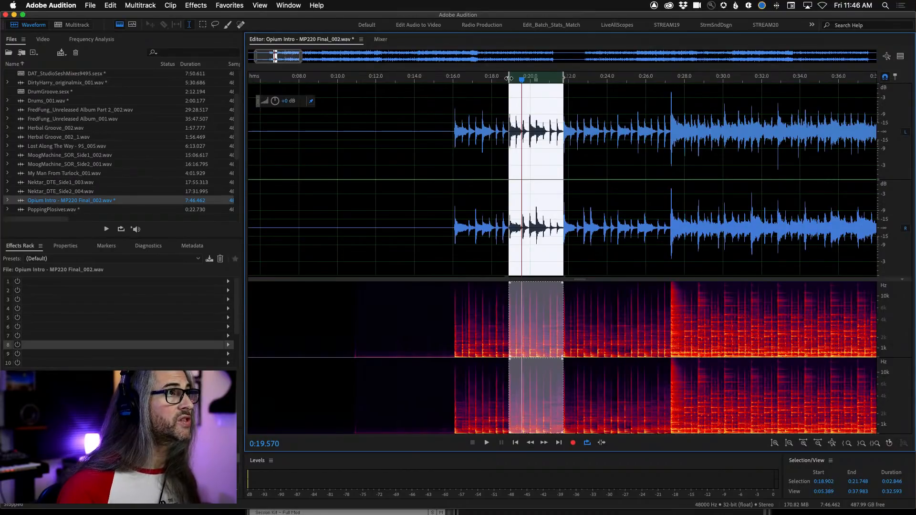
left_click_drag(509, 79, 510, 78)
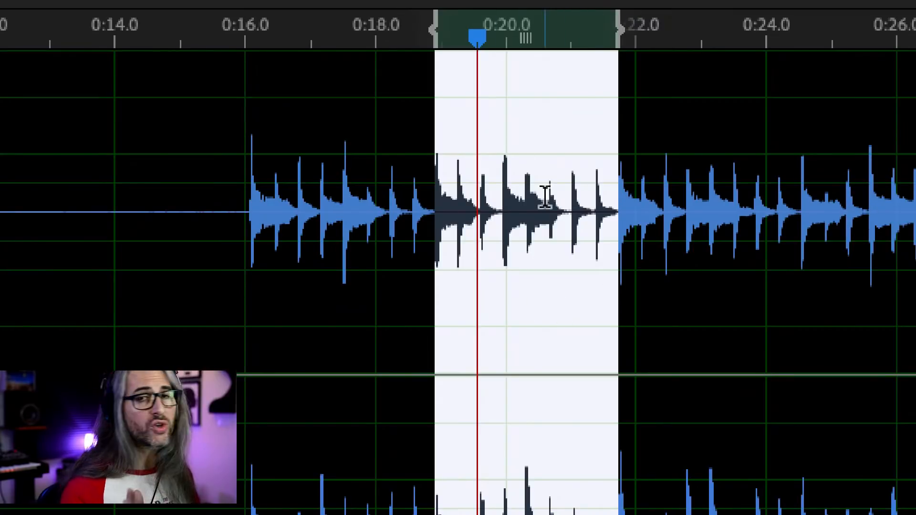
Step: Audition the selected intro phrase as a loop and fine-tune its end to 0:21.732, just before the next beat
left_click_drag(479, 40, 371, 47)
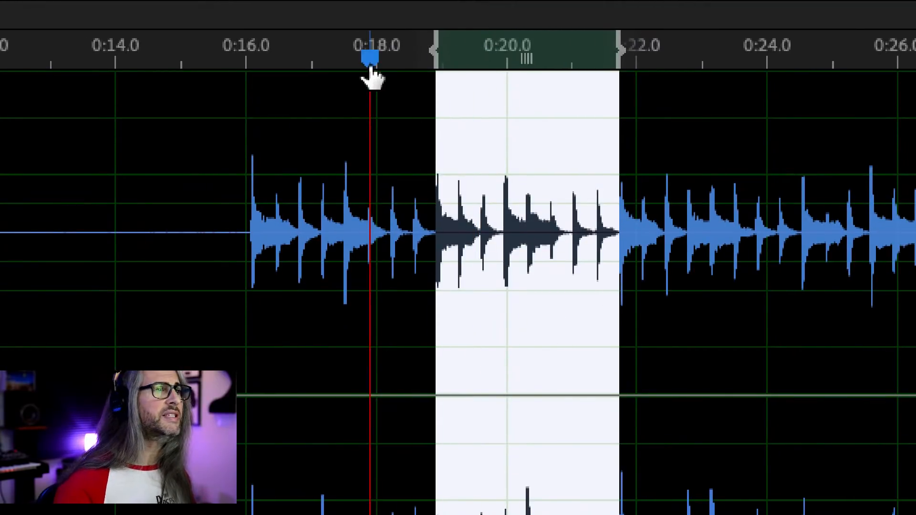
key("space")
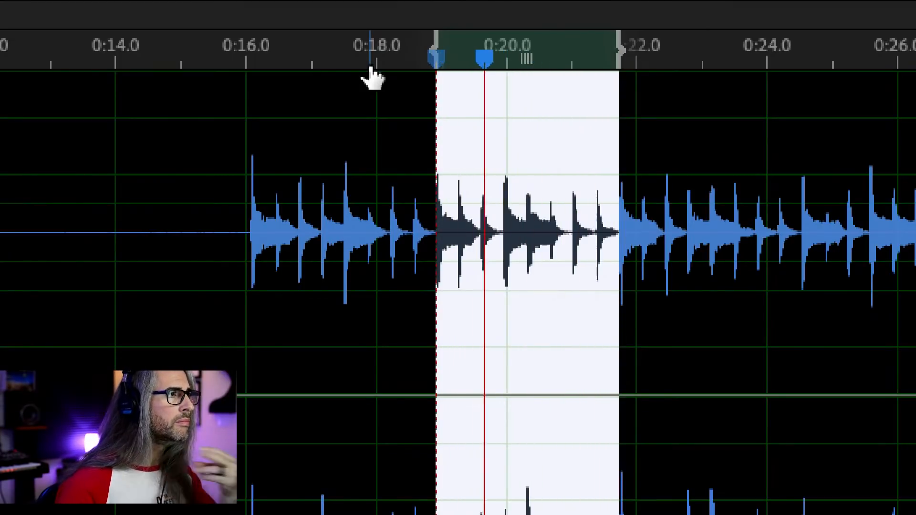
scroll(506, 191, "up", 3)
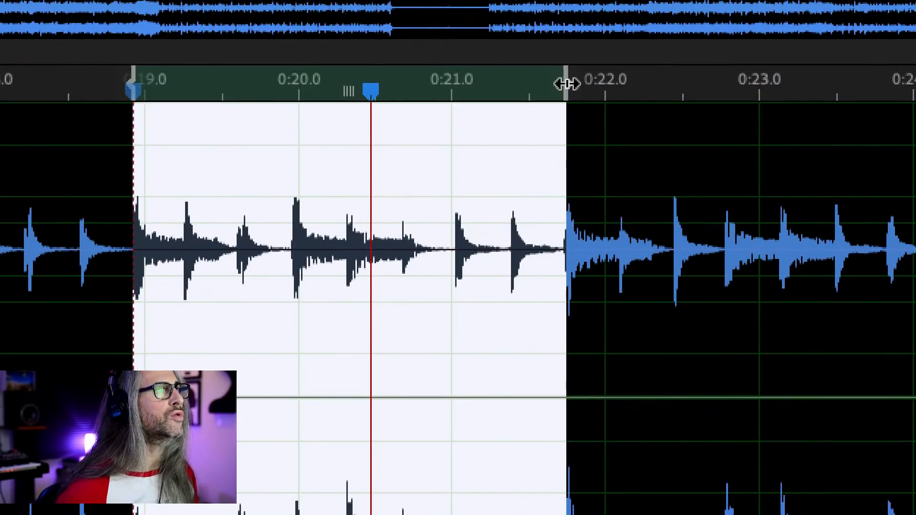
left_click_drag(567, 84, 564, 82)
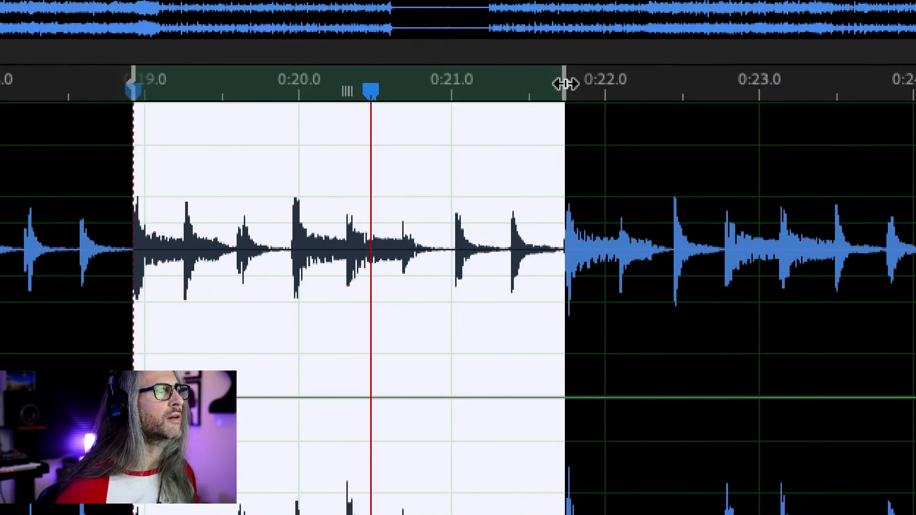
scroll(125, 98, "up", 2)
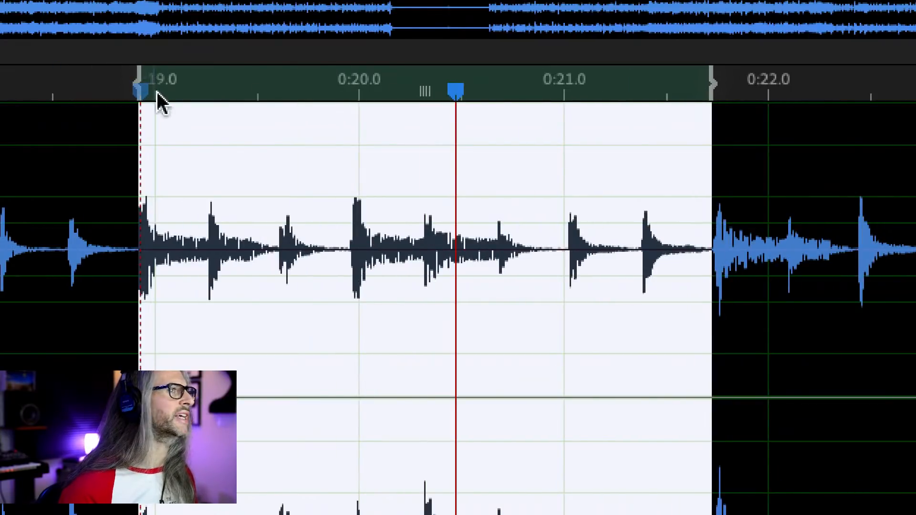
left_click_drag(711, 82, 713, 82)
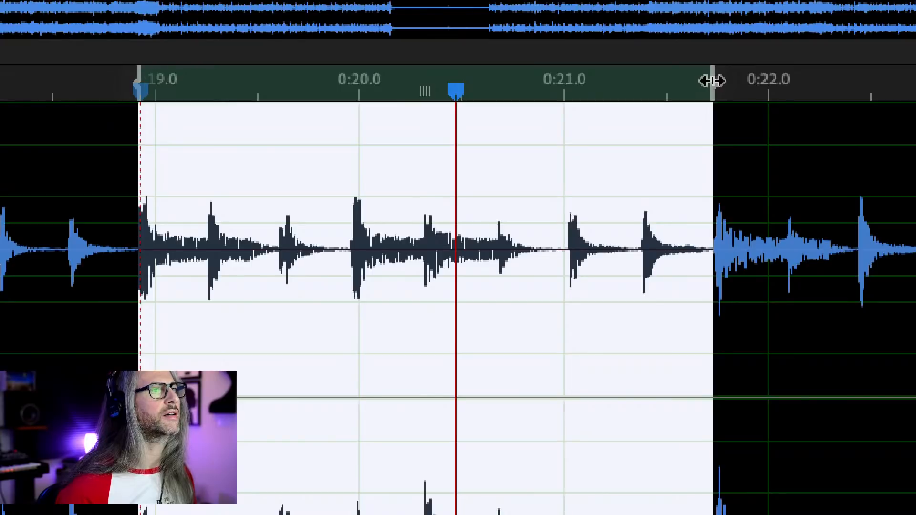
key("space")
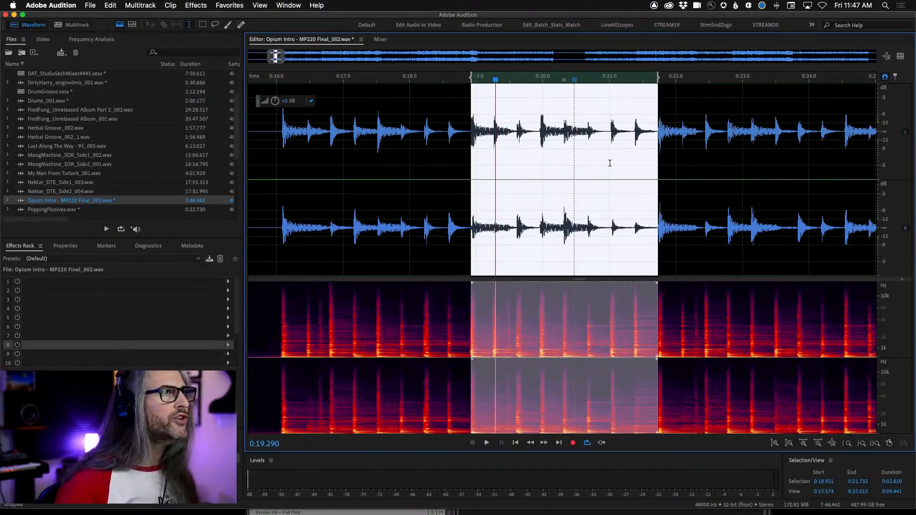
Step: Listen to the denser section of the song from 0:43.598 and again from 0:47.719, comparing its beats in the waveform
scroll(610, 163, "down", 5)
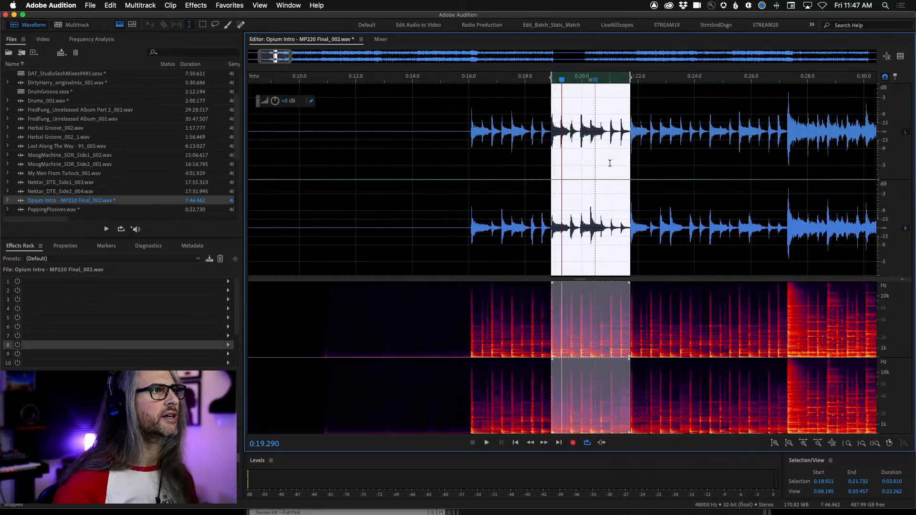
left_click(694, 140)
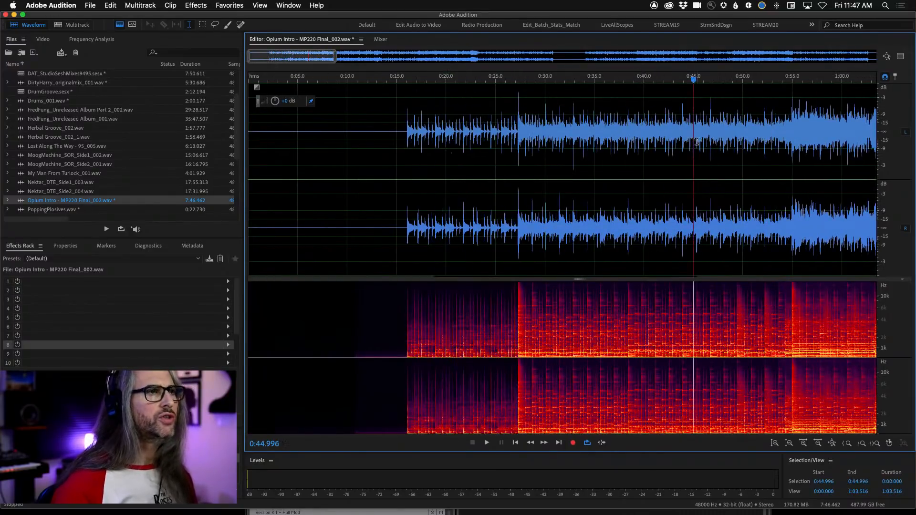
left_click(680, 145)
key("space")
scroll(668, 139, "up", 3)
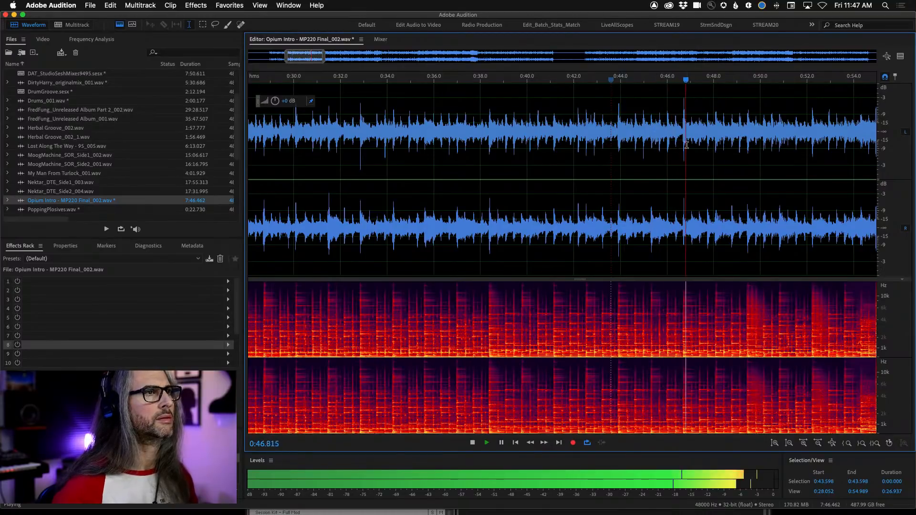
key("space")
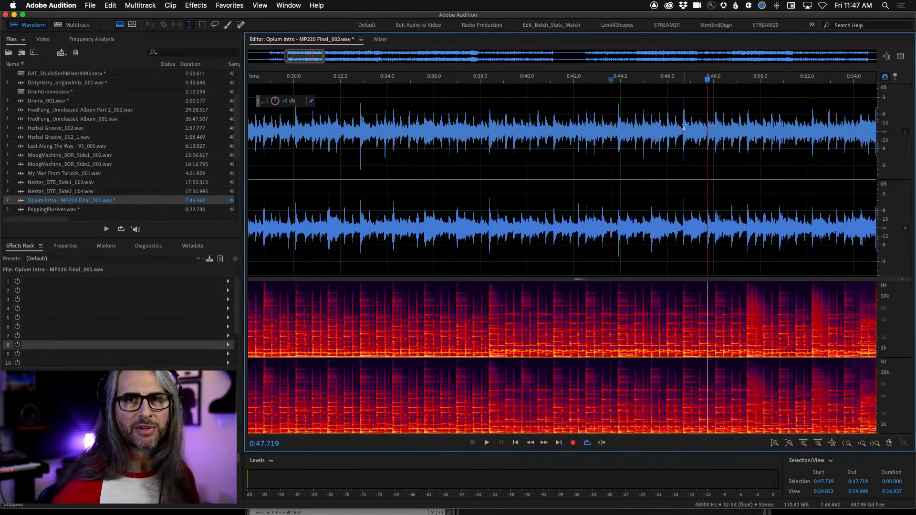
scroll(669, 143, "down", 2)
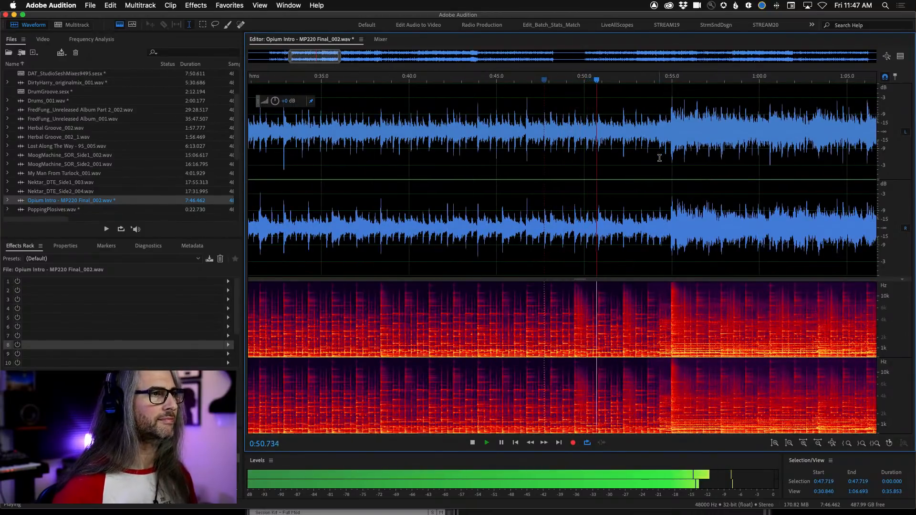
key("space")
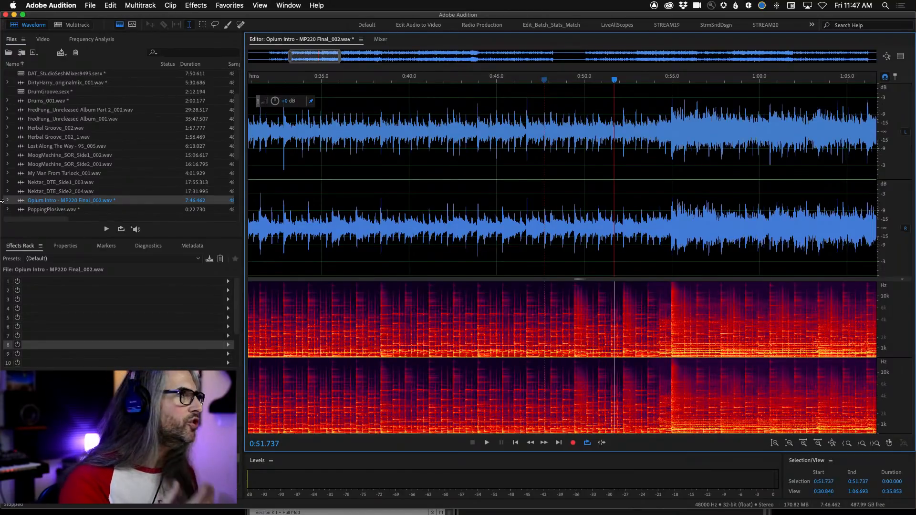
Step: Return to the drum material, open the copied phrase in Untitled 3 and play it
left_click(39, 101)
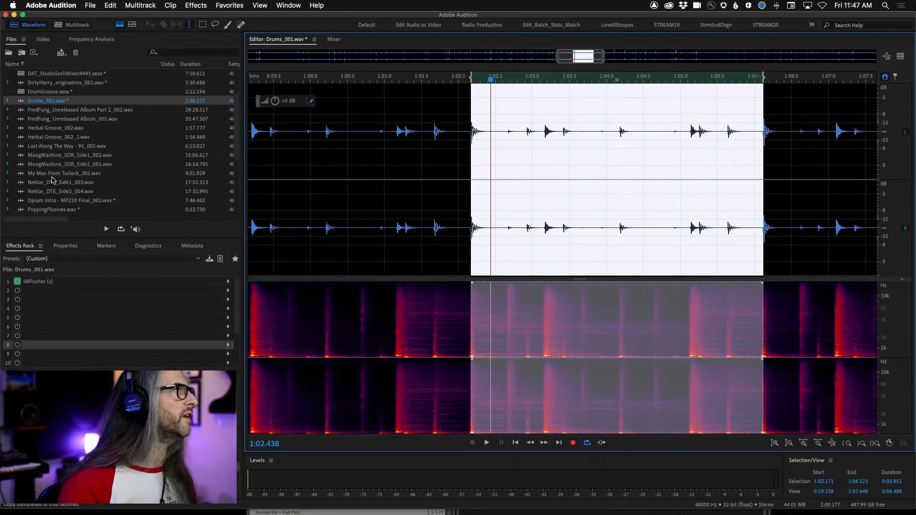
scroll(53, 180, "down", 5)
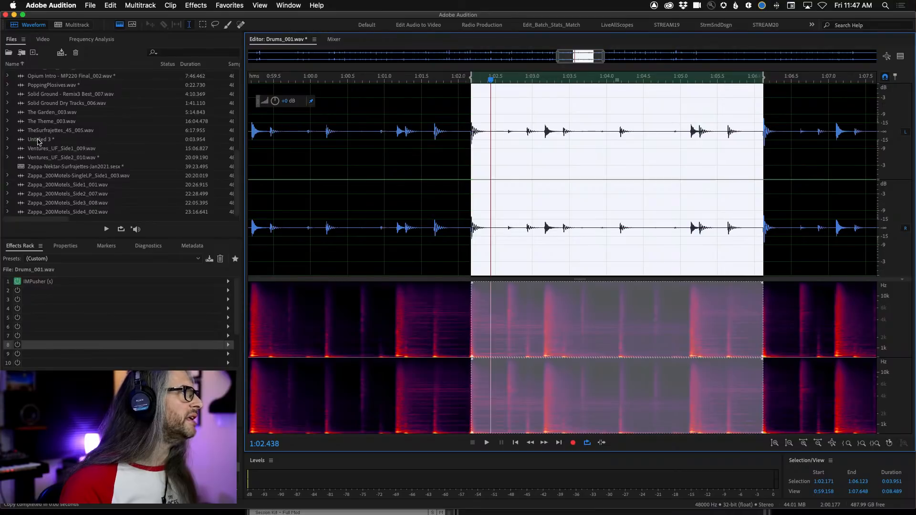
double_click(39, 140)
key("space")
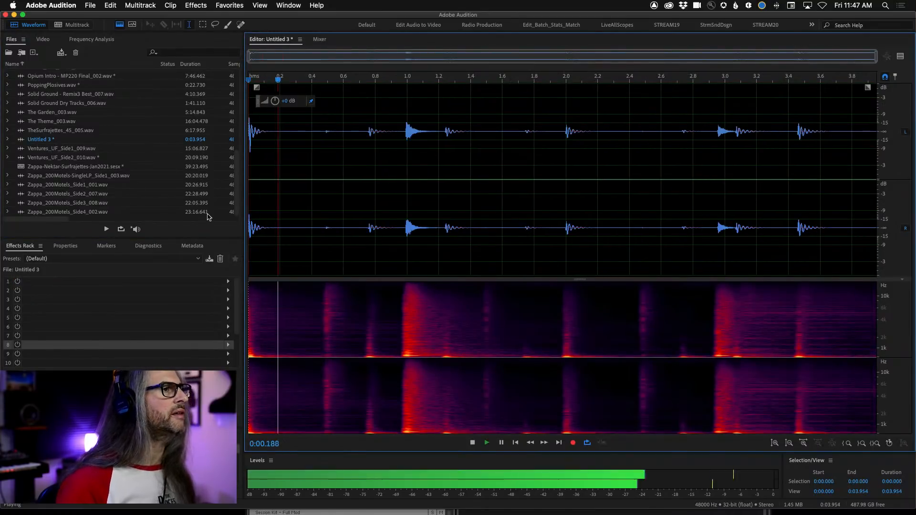
Step: Load the (Last Applied Rack) effects preset on Untitled 3, check the IMPusher settings during playback, and stop
left_click(228, 282)
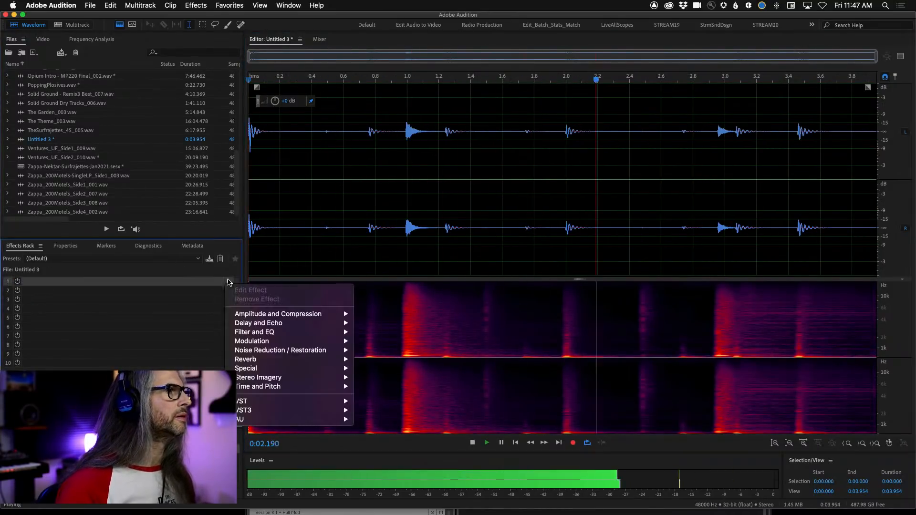
left_click(112, 259)
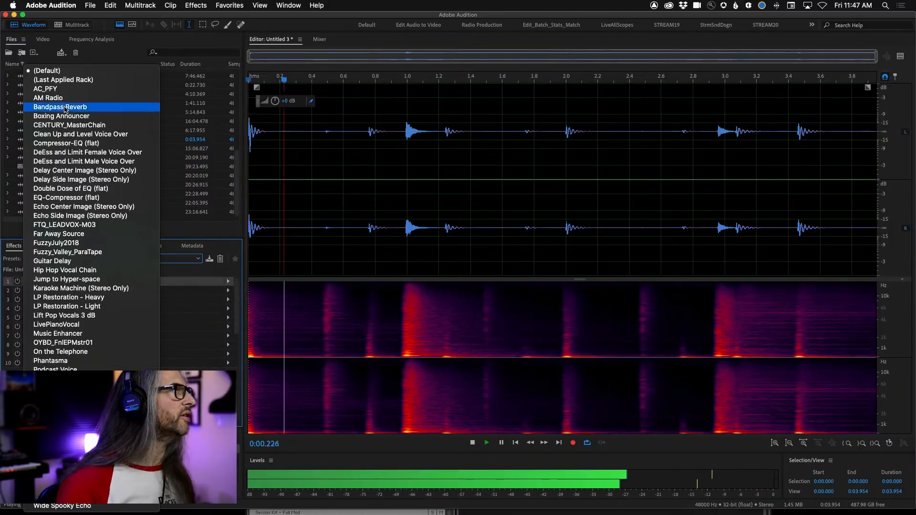
left_click(63, 80)
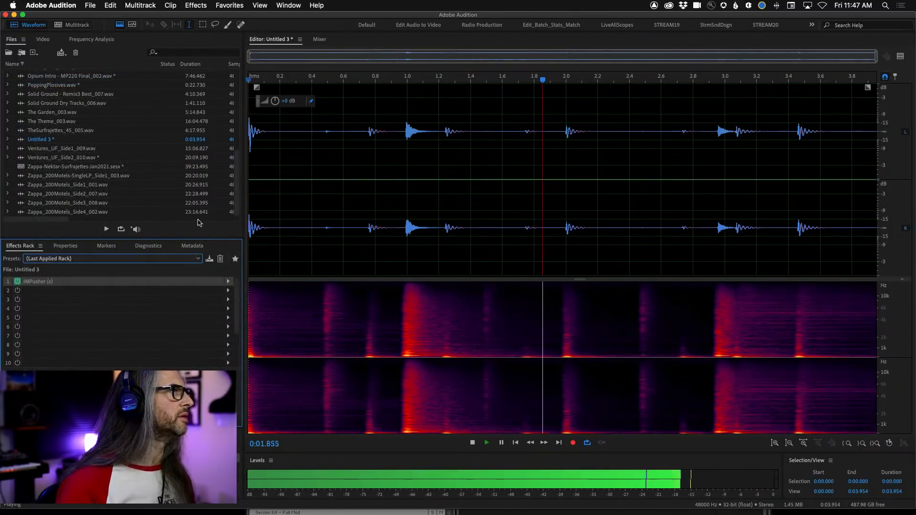
left_click(84, 283)
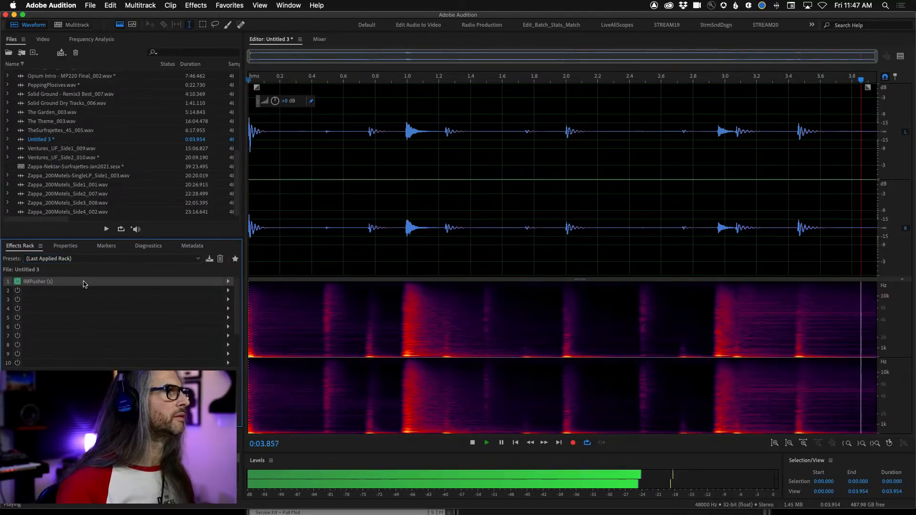
double_click(83, 284)
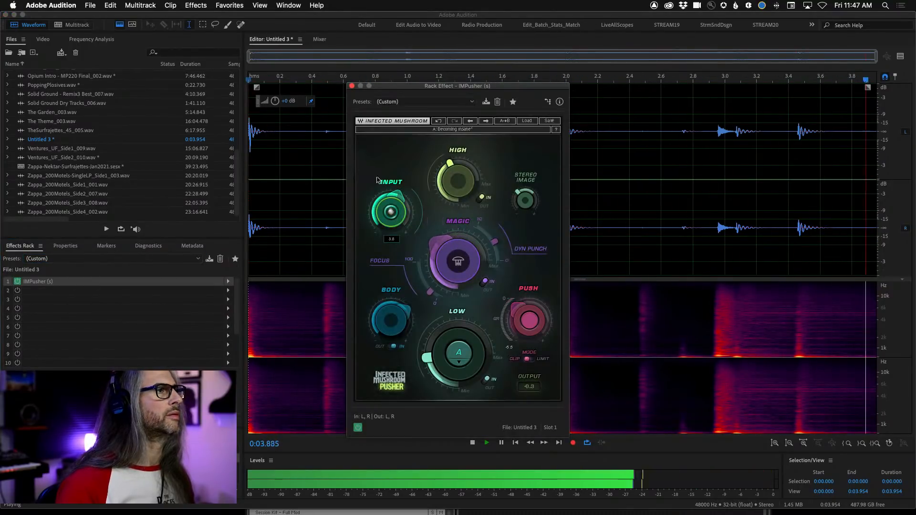
key("super+w")
key("space")
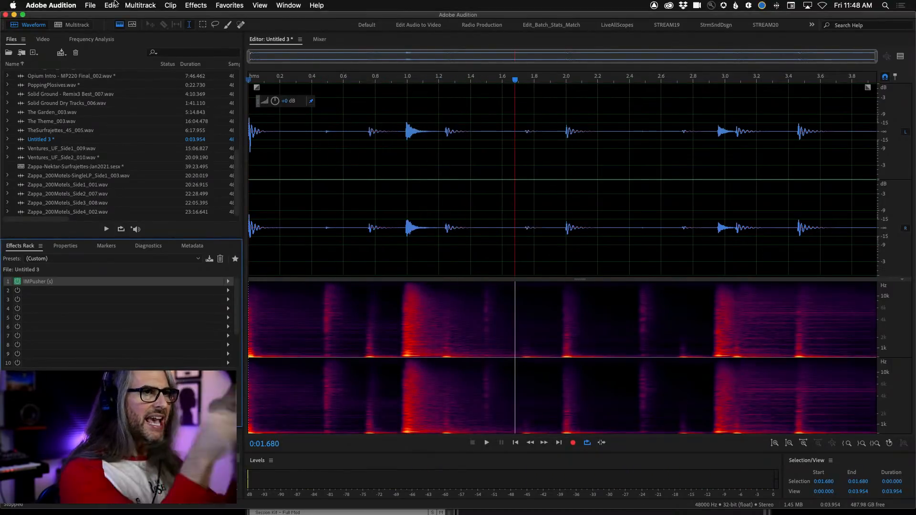
Step: Reverse the whole drum phrase in Untitled 3 and audition it
left_click(228, 4)
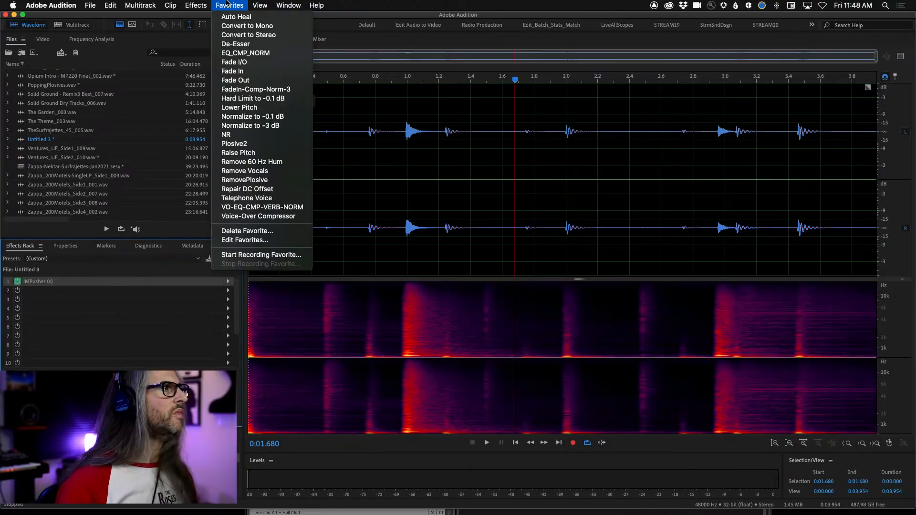
mouse_move(196, 5)
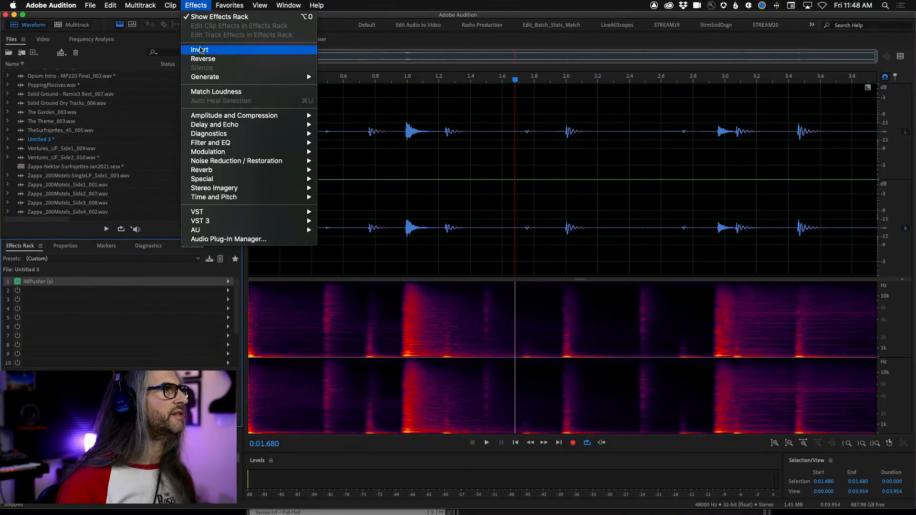
left_click(202, 59)
key("space")
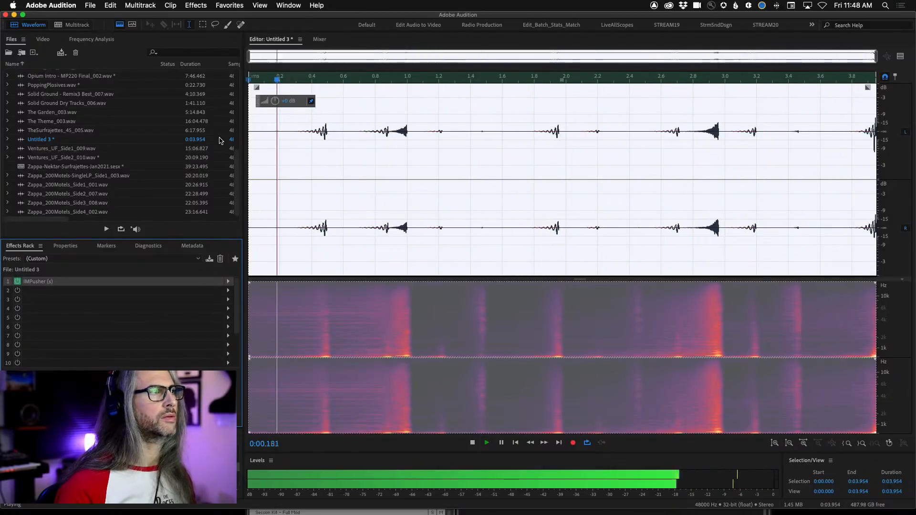
key("space")
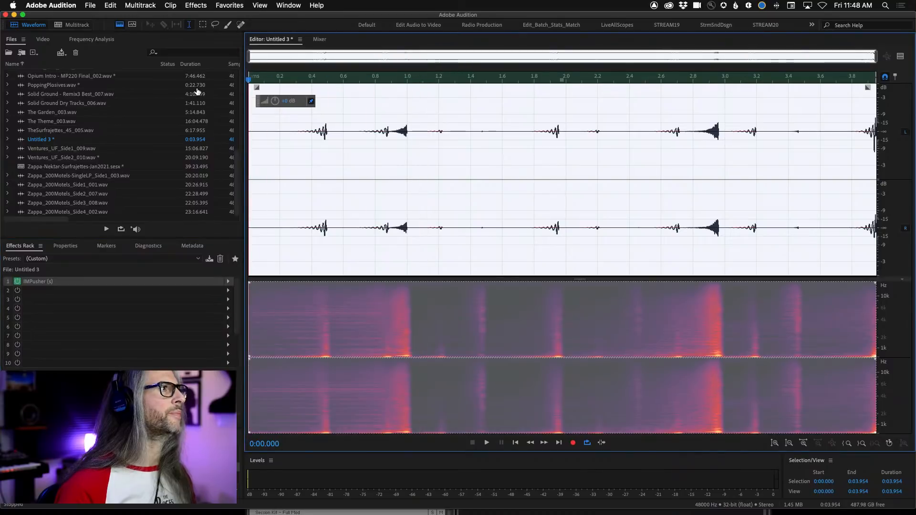
left_click(111, 4)
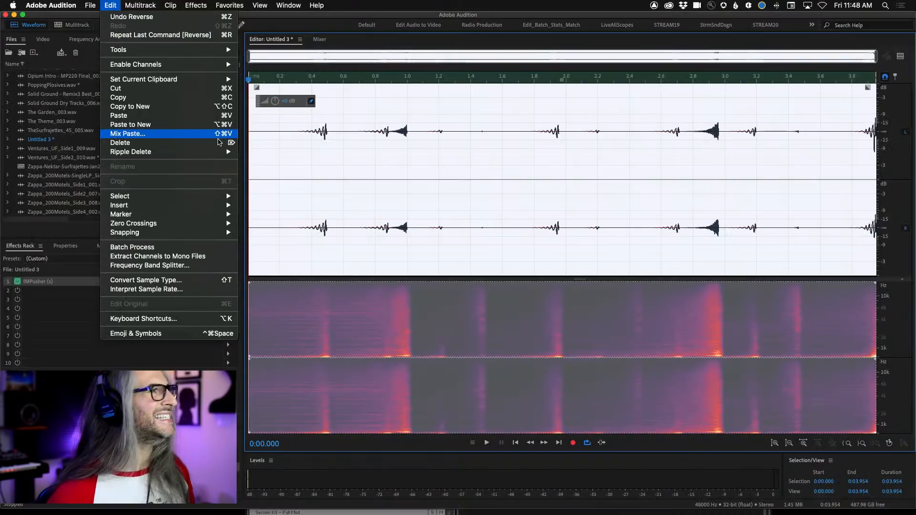
left_click(406, 163)
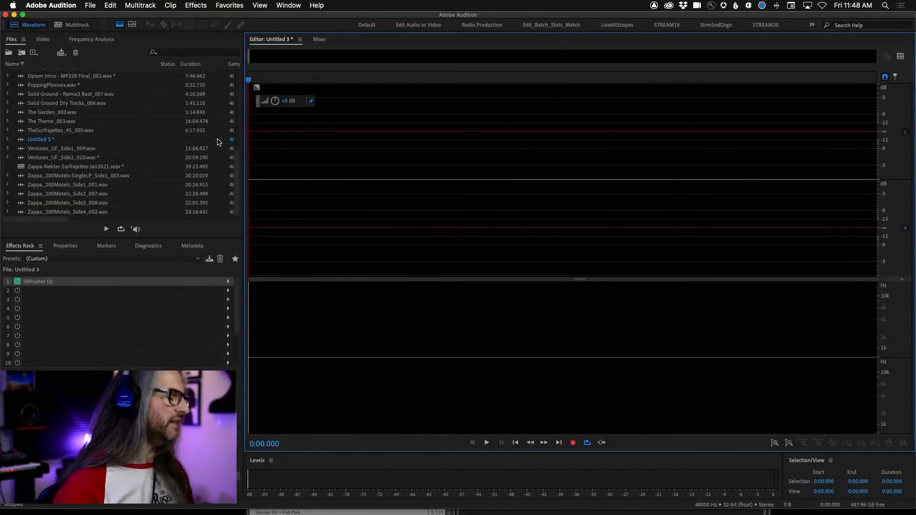
key("super+z")
Step: Mix-paste Audition Clipboard 1 over the reversed phrase as Overlap (Mix), both volumes at 100% and a 0:00.050 crossfade, and audition it
left_click(111, 5)
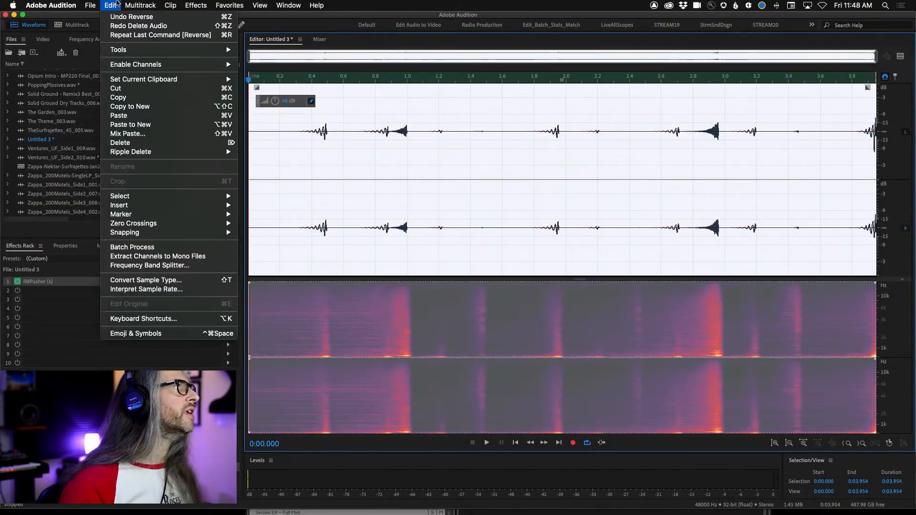
left_click(132, 135)
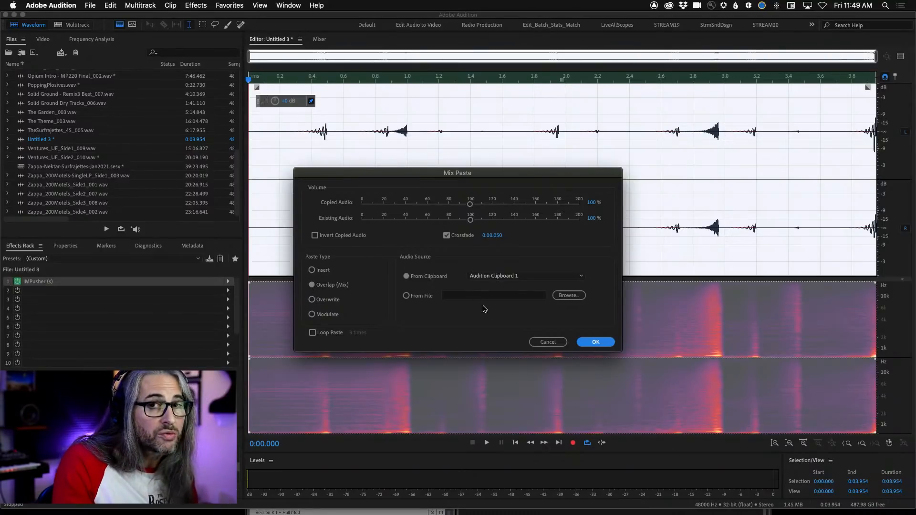
left_click(596, 343)
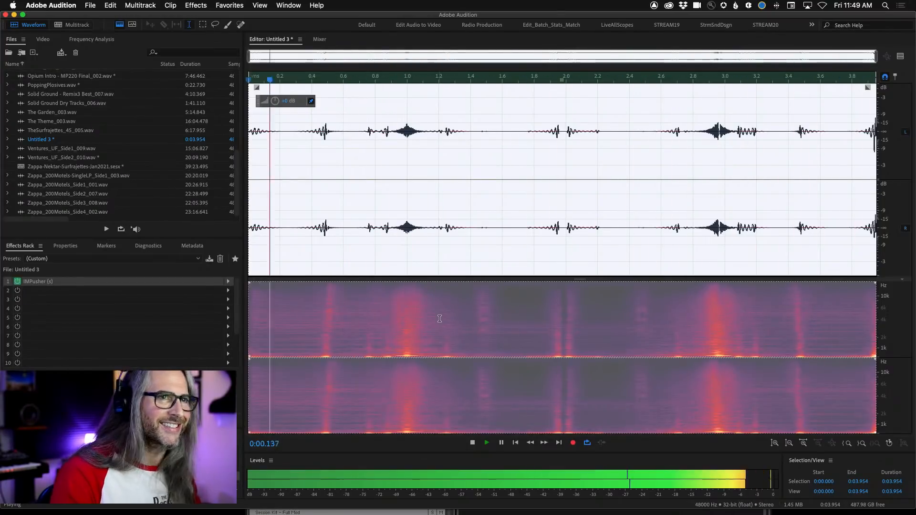
key("space")
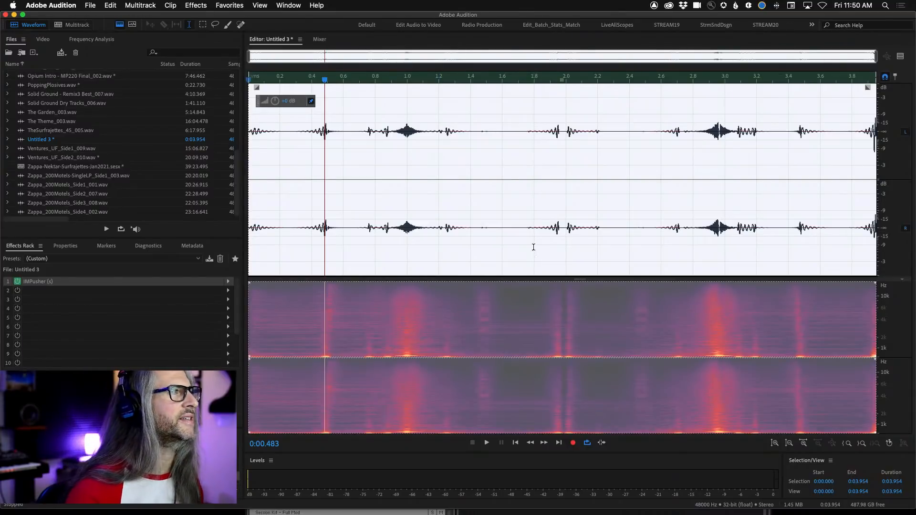
left_click(457, 155)
left_click(207, 4)
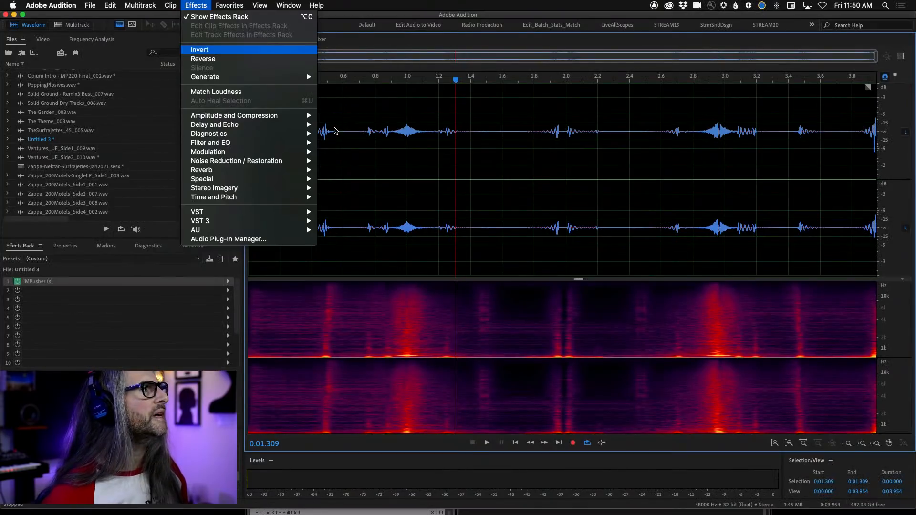
key("Escape")
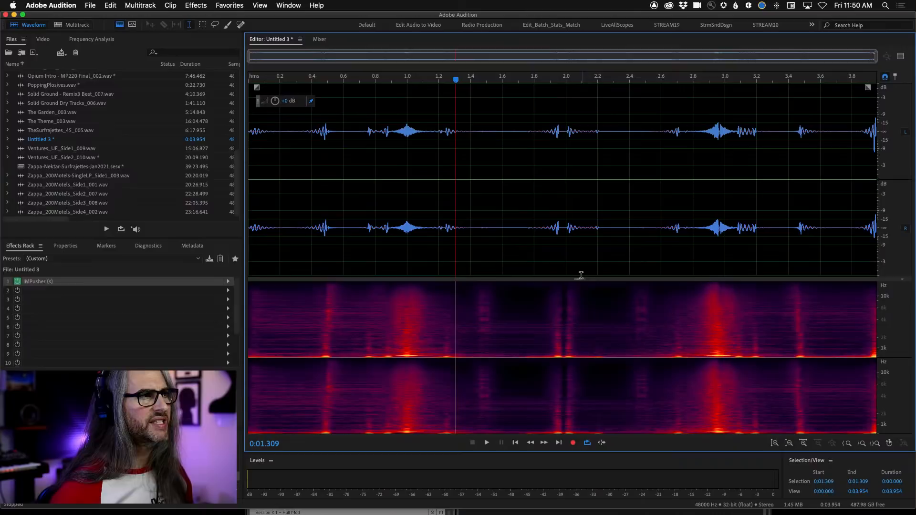
Step: Resize the split between waveform and spectral display so each fills the editor in turn, ending with the spectral display
left_click_drag(580, 278, 580, 134)
left_click_drag(581, 171, 583, 3)
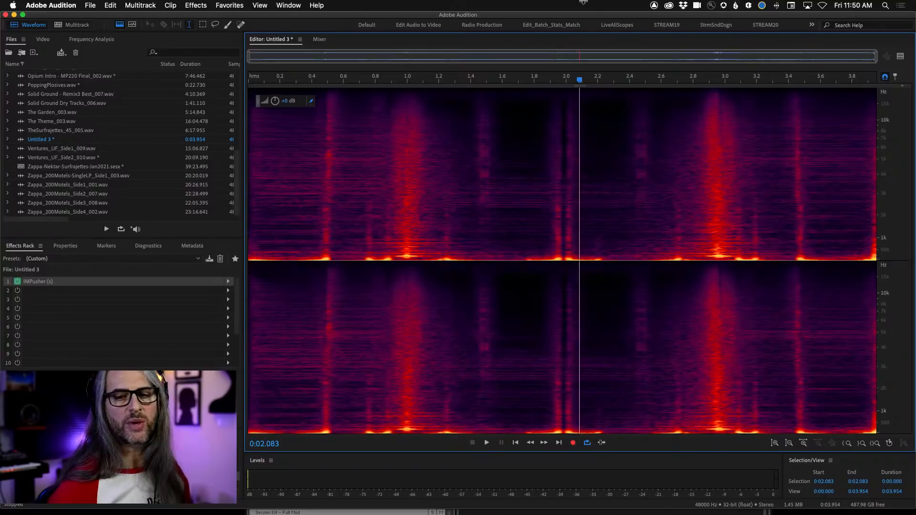
left_click_drag(593, 64, 609, 514)
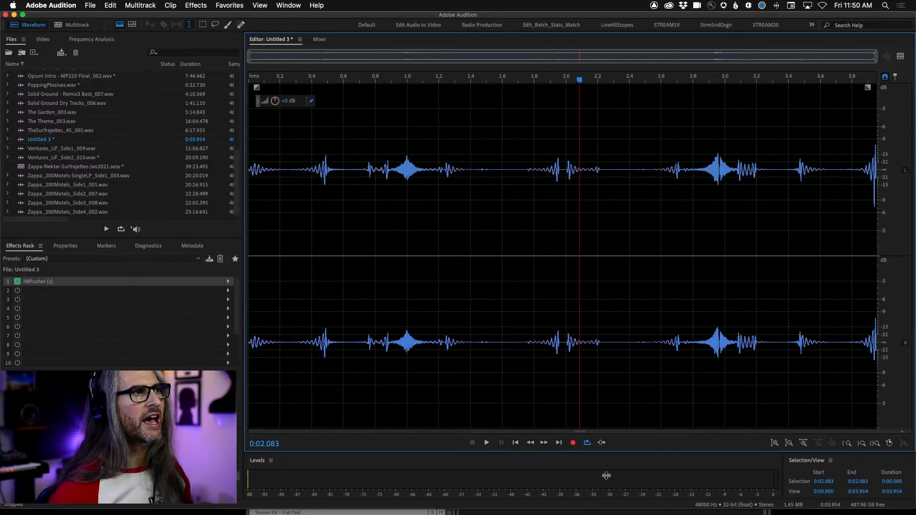
left_click_drag(606, 475, 569, 2)
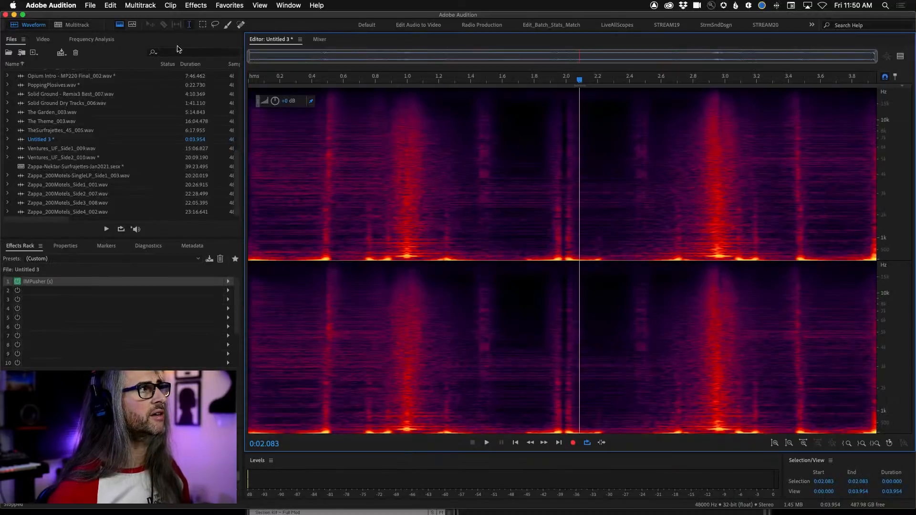
Step: Compare the waveform, spectral frequency and spectral pitch displays of Untitled 3 by switching between them
left_click(219, 42)
left_click(133, 25)
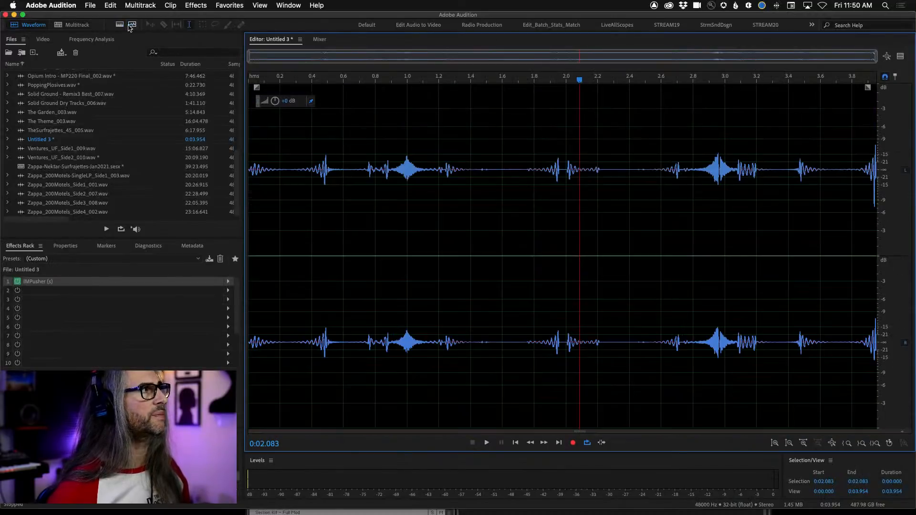
left_click(119, 25)
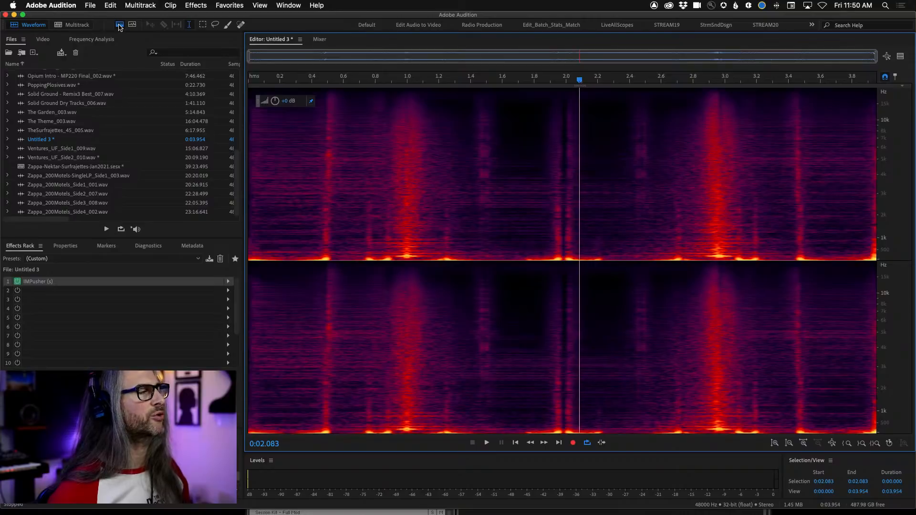
left_click(119, 25)
left_click(120, 26)
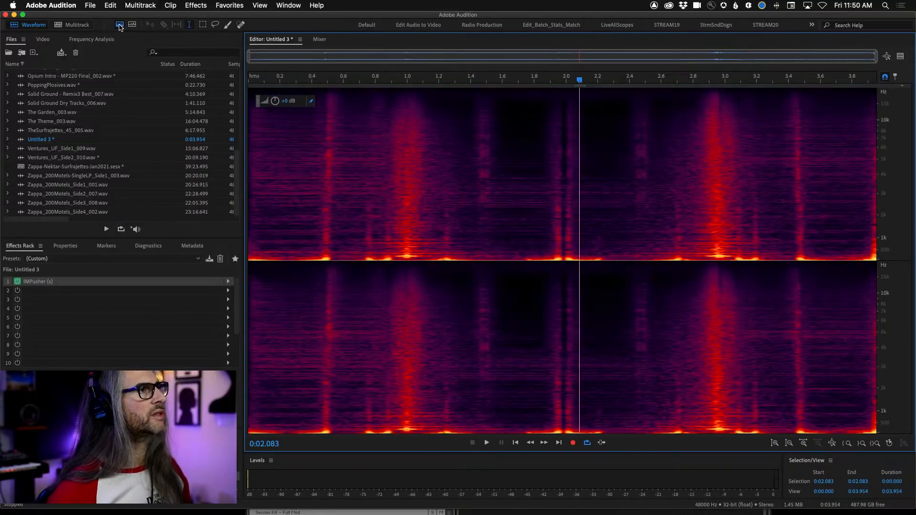
left_click(132, 26)
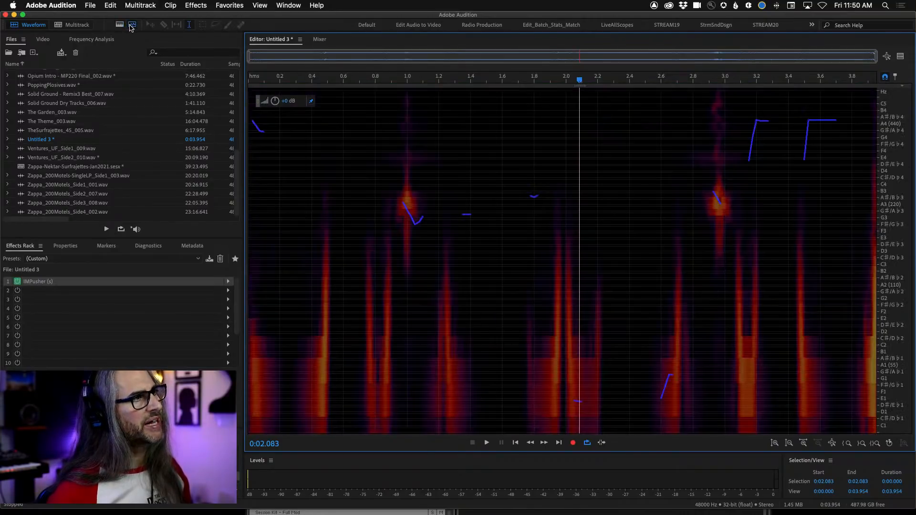
left_click(119, 26)
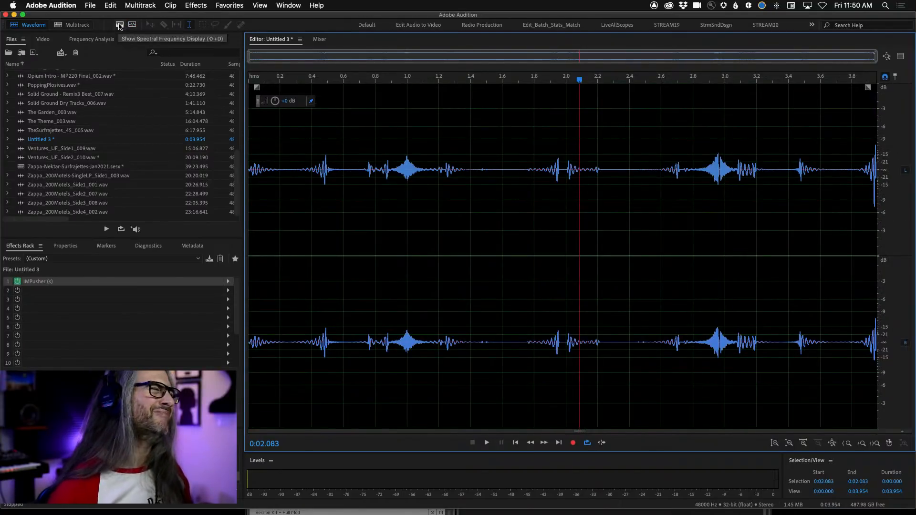
left_click(119, 26)
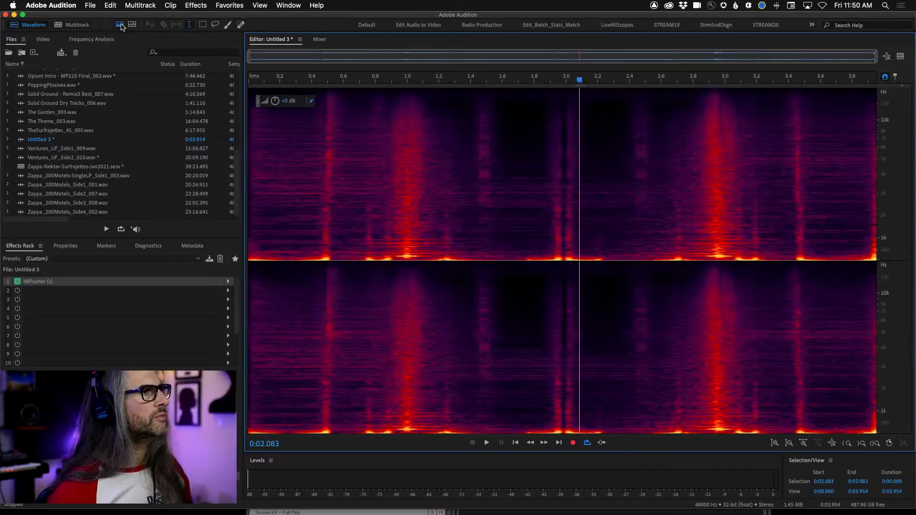
Step: Show the spectral display below the waveform at about half the editor's height and collapse it to leave only the waveform
left_click(120, 25)
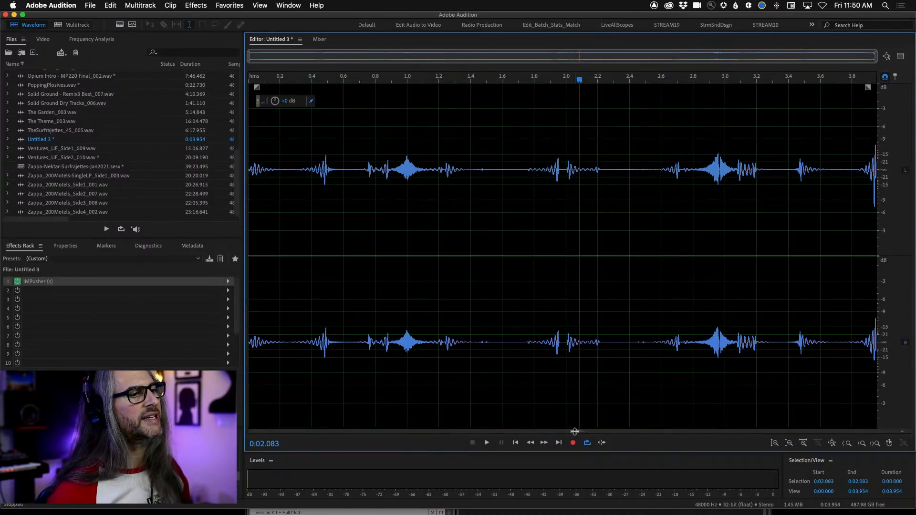
left_click_drag(575, 432, 574, 249)
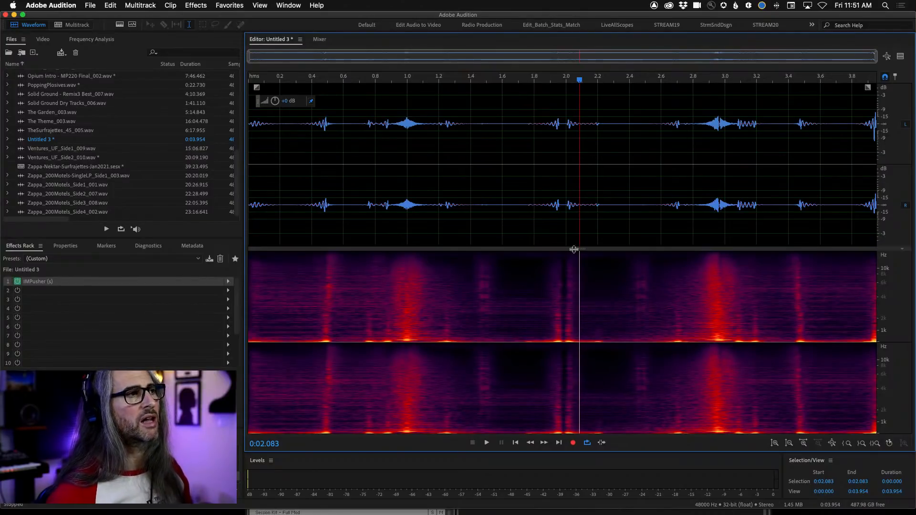
left_click_drag(574, 249, 587, 514)
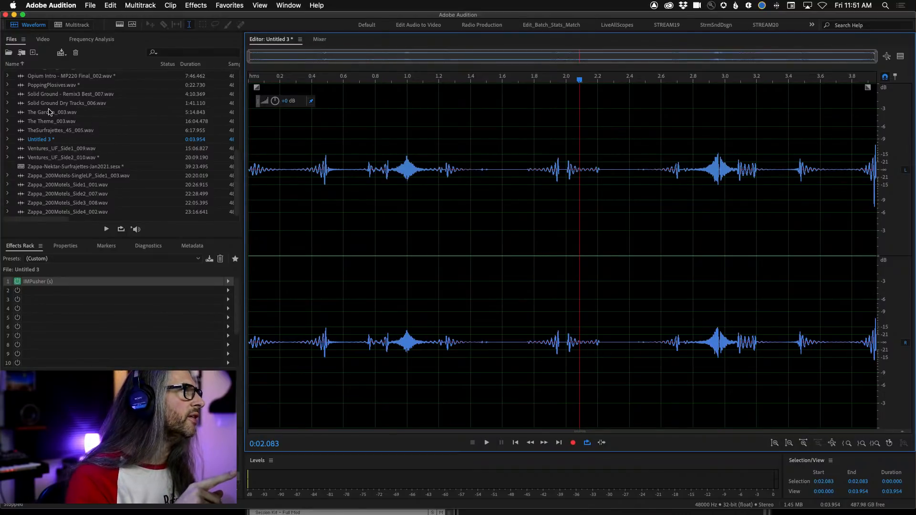
Step: Open Drums_001.wav in the editor and show its full waveform
scroll(48, 111, "up", 10)
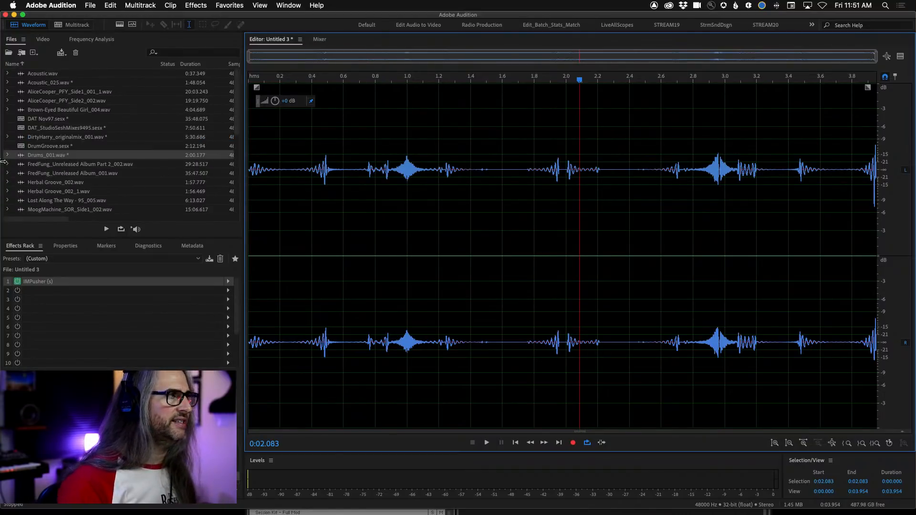
left_click(41, 157)
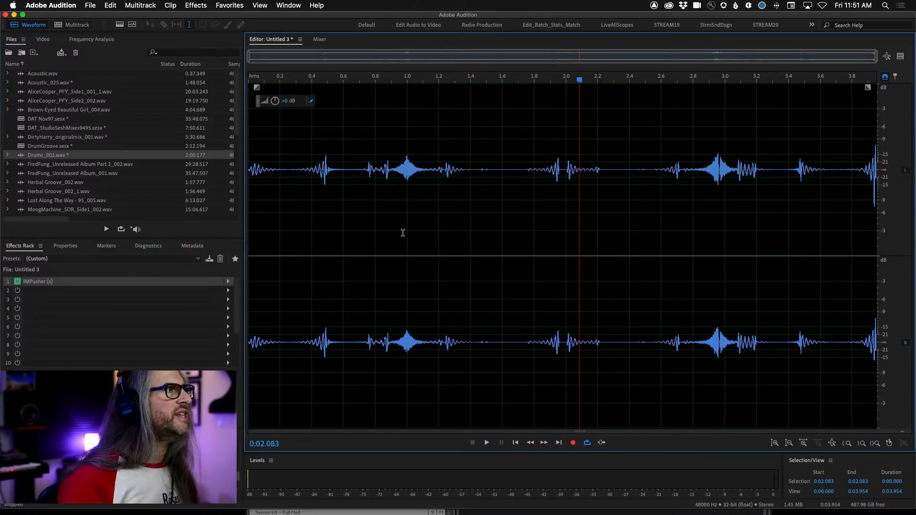
double_click(24, 157)
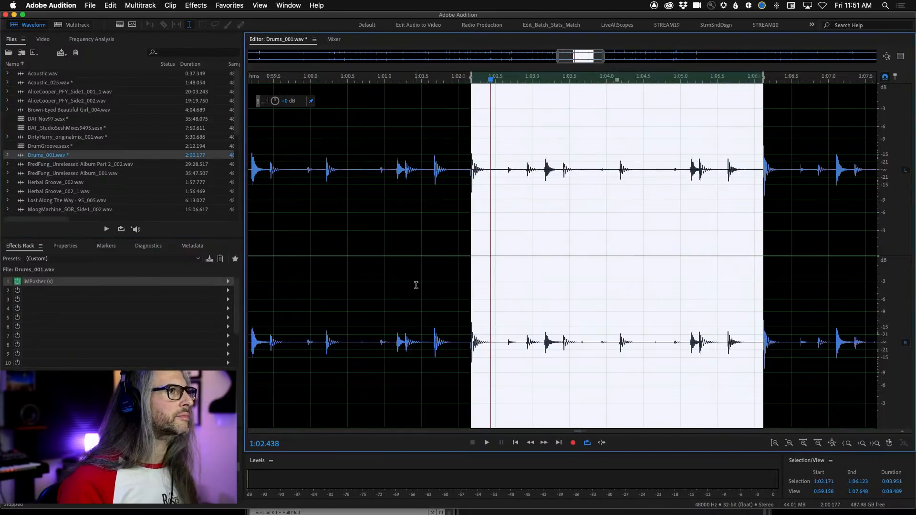
key("backslash")
scroll(343, 187, "up", 4)
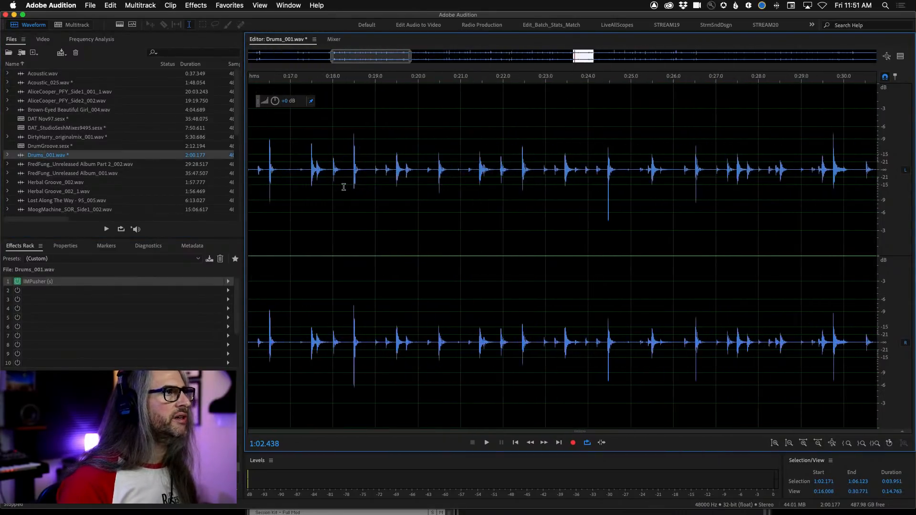
key("backslash")
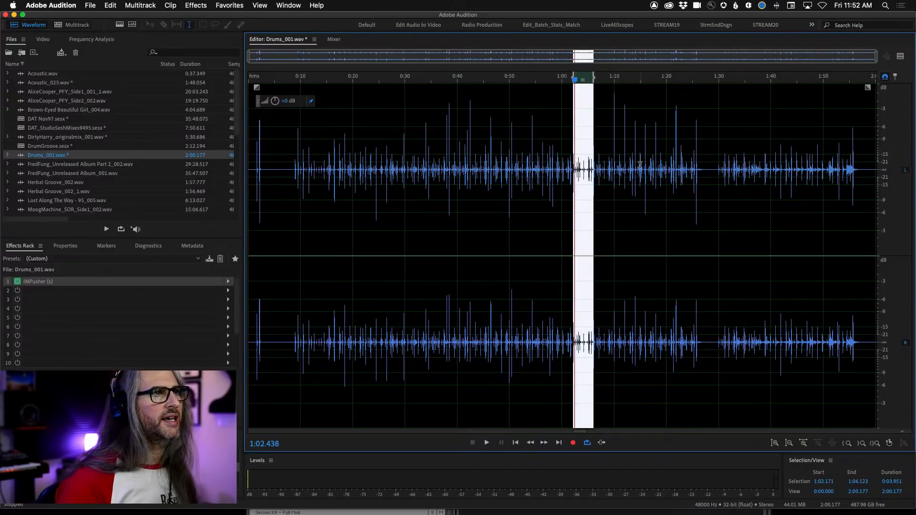
Step: Listen to Drums_001.wav from the loud hit at 1:10.026 to locate a phrase
left_click(614, 152)
scroll(615, 151, "up", 5)
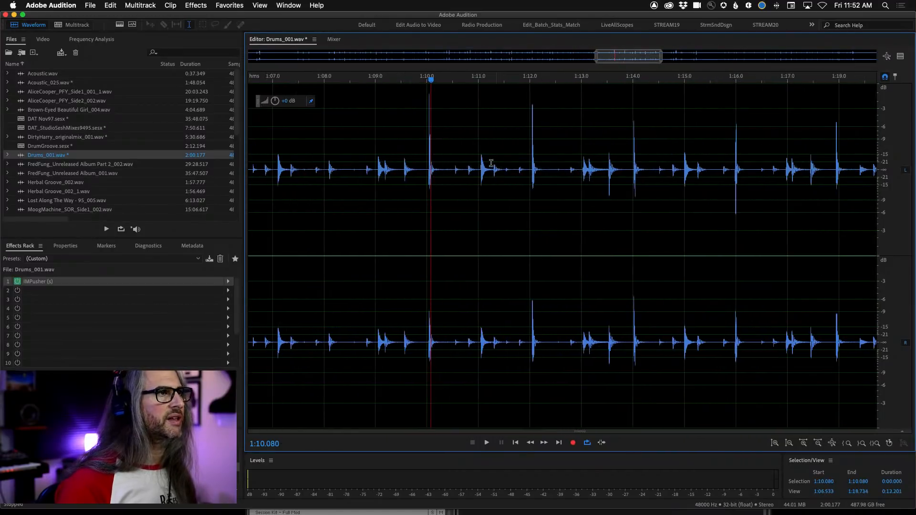
left_click(428, 151)
key("space")
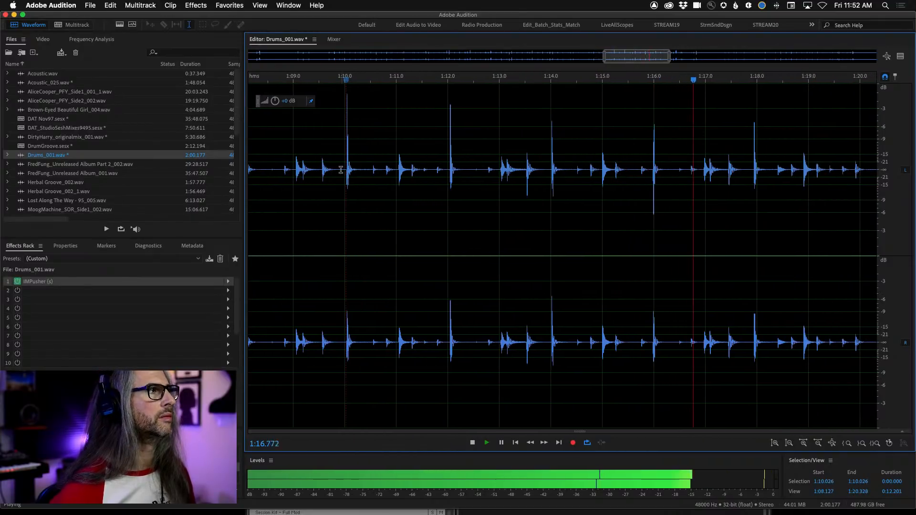
key("space")
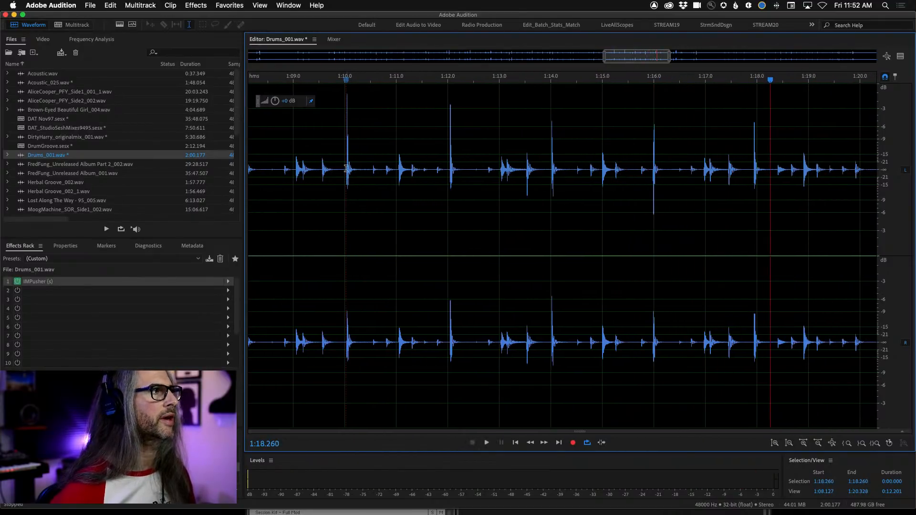
Step: Select the drum phrase between the loud hits at 1:10.035 and 1:14.019 and delete it from Drums_001.wav
left_click_drag(347, 169, 552, 228)
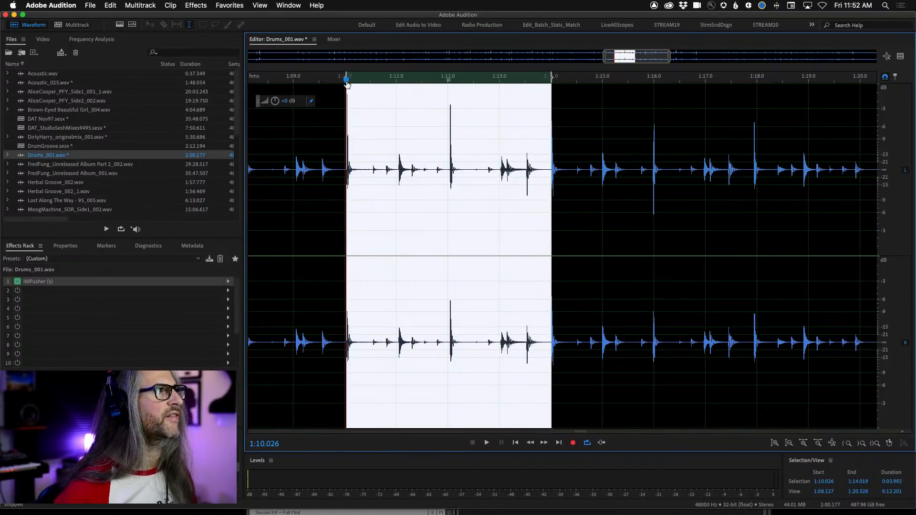
mouse_move(347, 79)
left_mouse_down()
mouse_move(362, 79)
mouse_move(321, 80)
mouse_move(347, 78)
left_mouse_up()
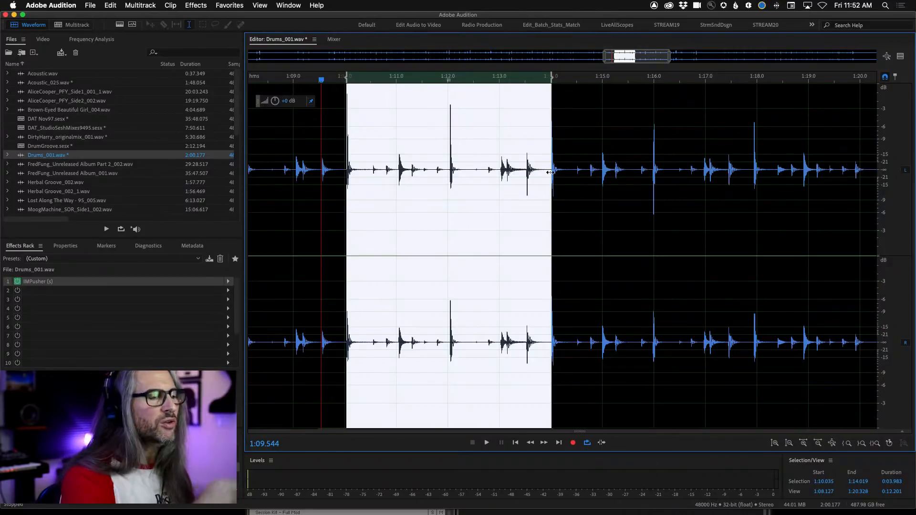
key("Delete")
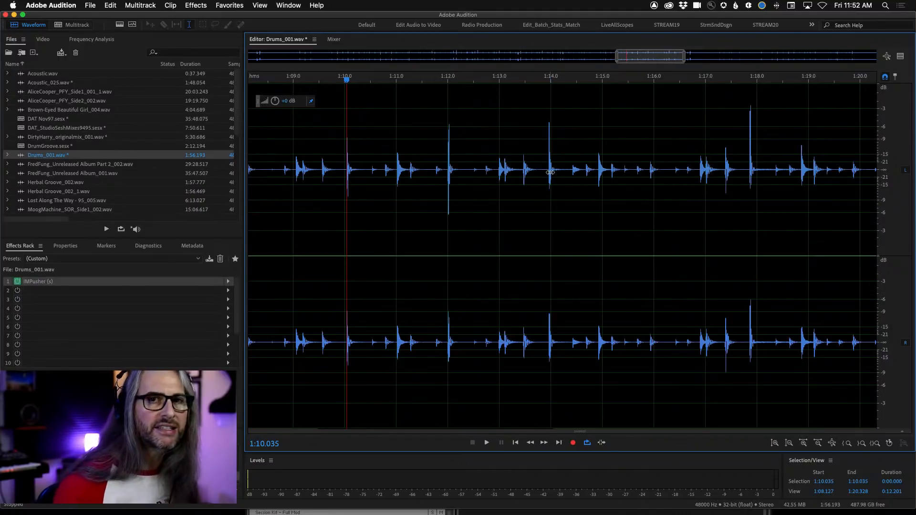
Step: Audition the join where the phrase was removed, playing from 1:07.071 and again from 1:09.507
scroll(553, 177, "left", 5)
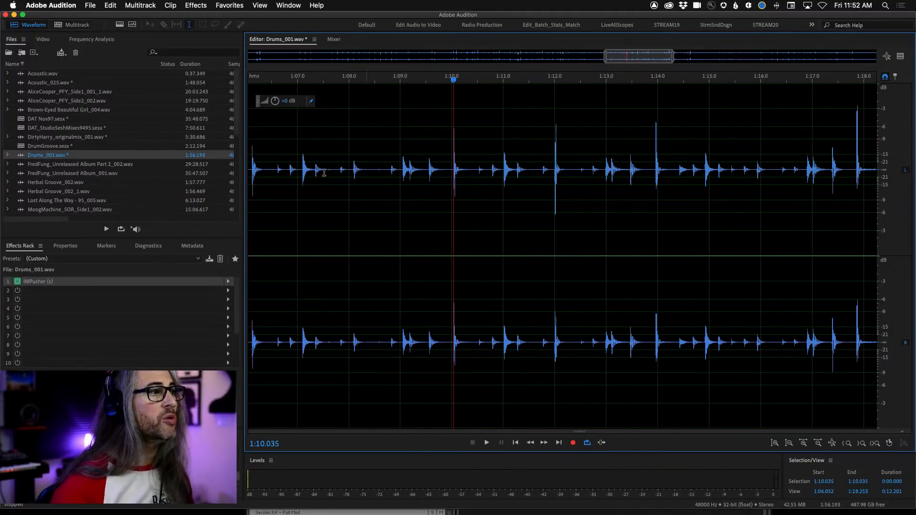
left_click(301, 154)
key("space")
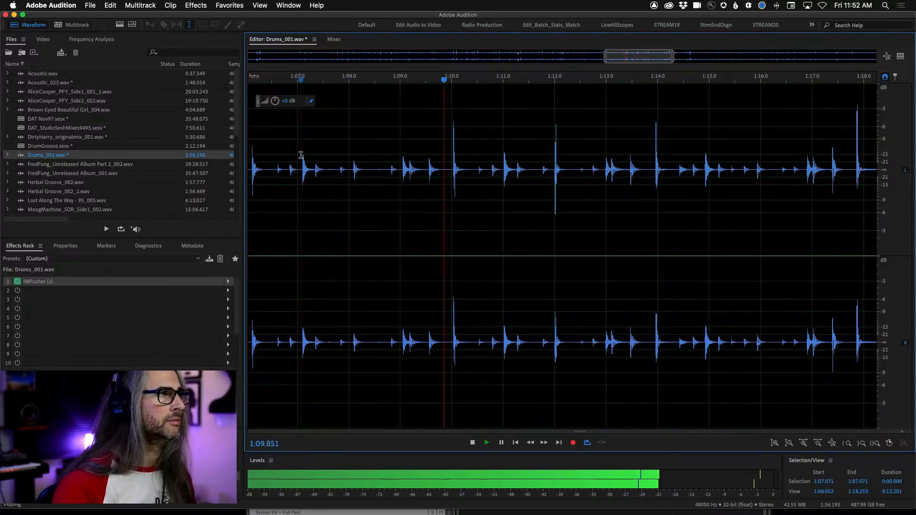
key("space")
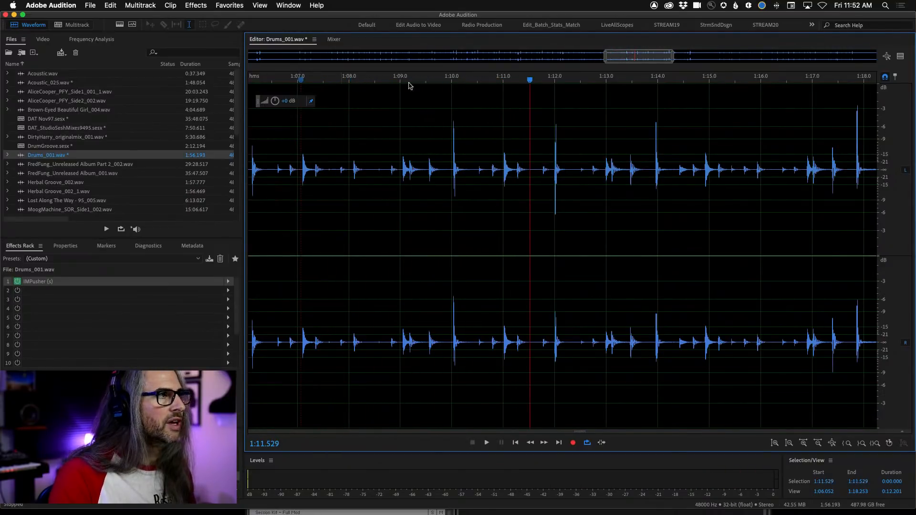
left_click(426, 147)
key("space")
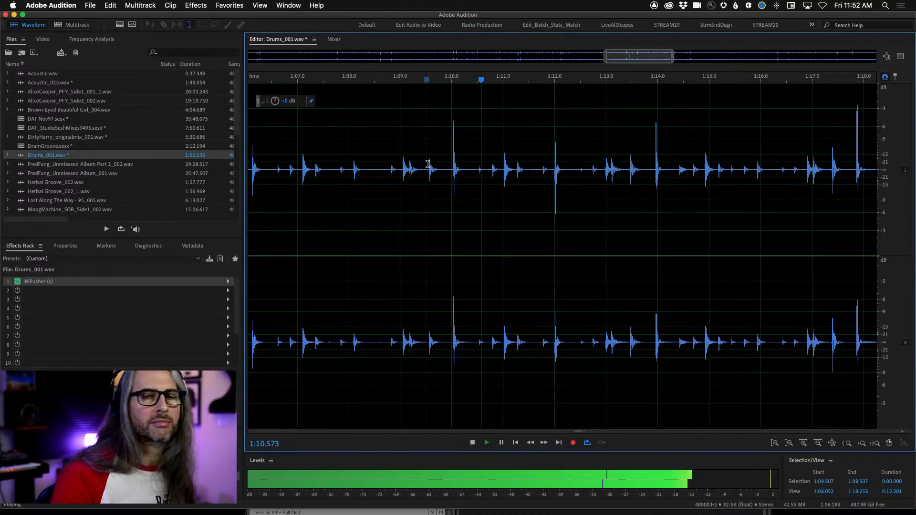
Step: Audition the join in Drums_001.wav again, playing from 1:09.248 and then from 1:06.960
key("space")
left_click(412, 156)
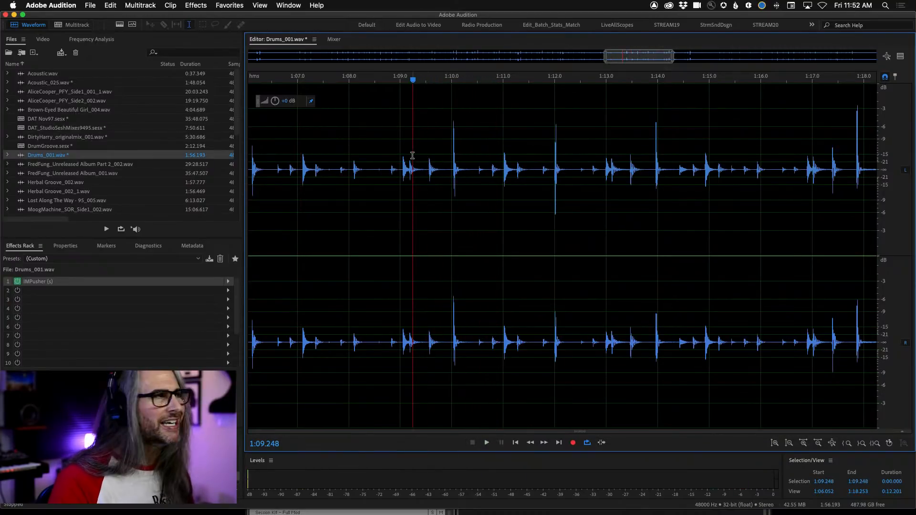
key("space")
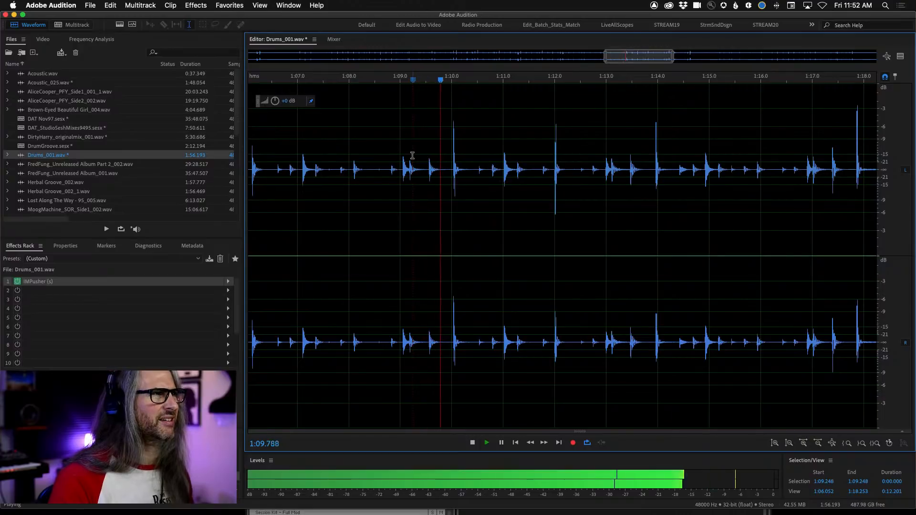
left_click(295, 148)
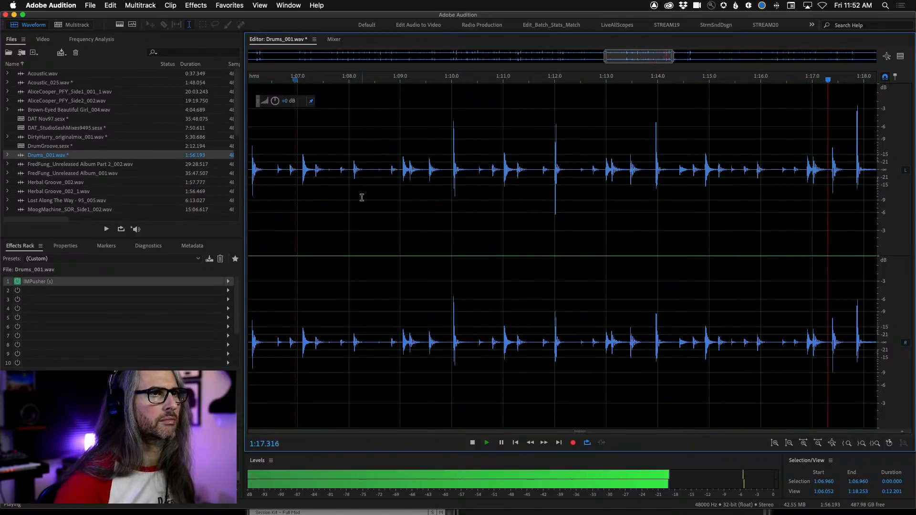
key("space")
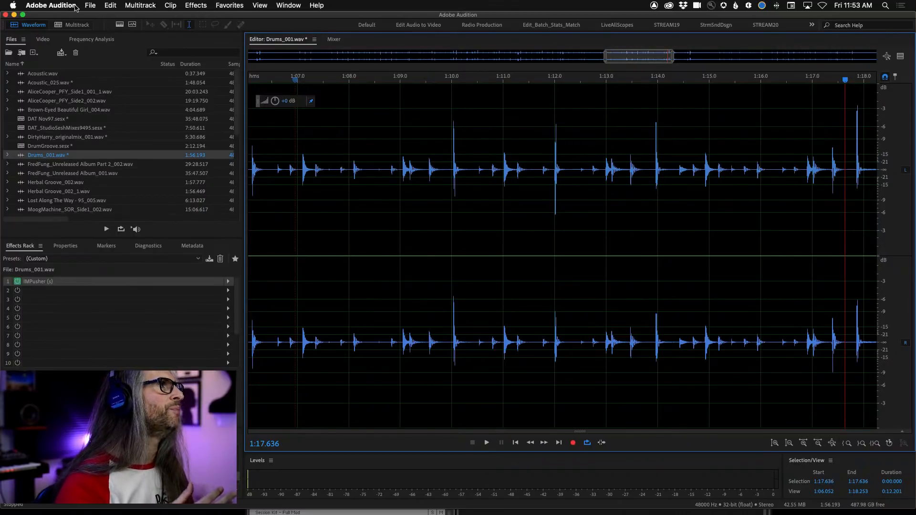
left_click(90, 5)
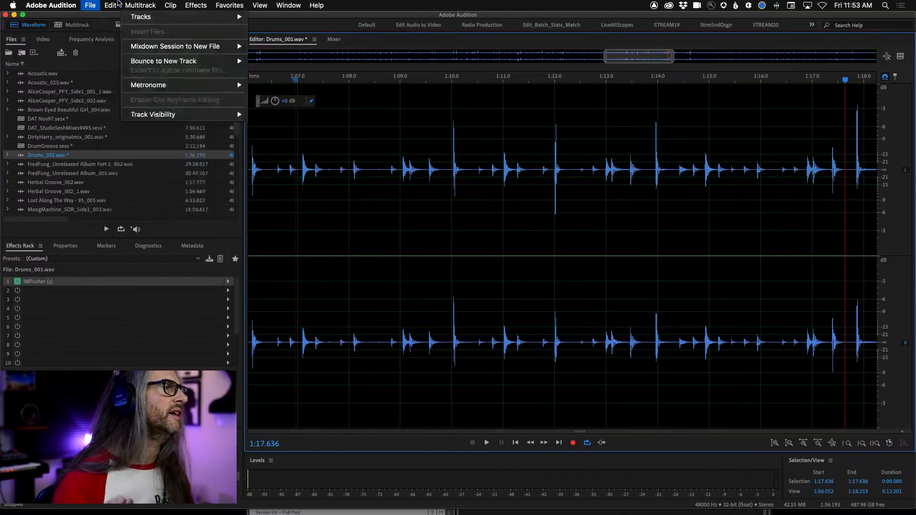
left_click(113, 4)
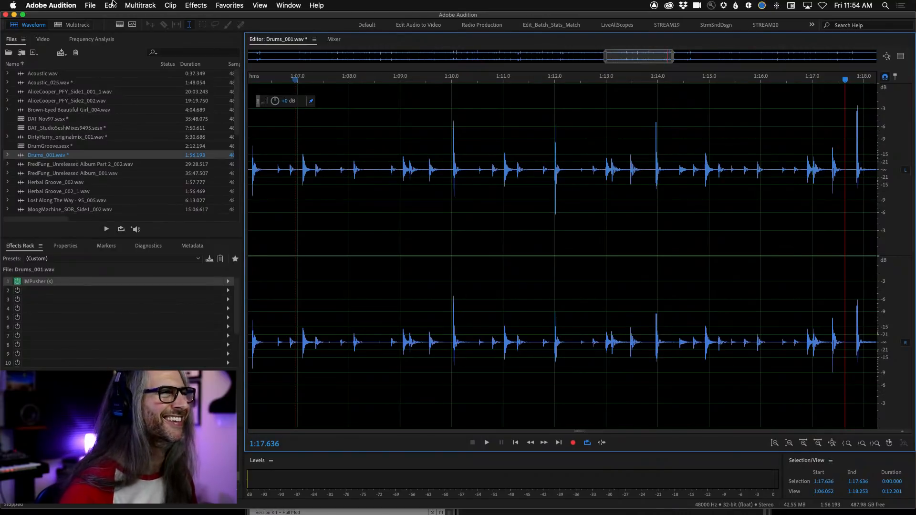
Step: Switch to the DAT Nov97 multitrack session and show the FredFung_Unreleased Album clip around 19:30
left_click(75, 25)
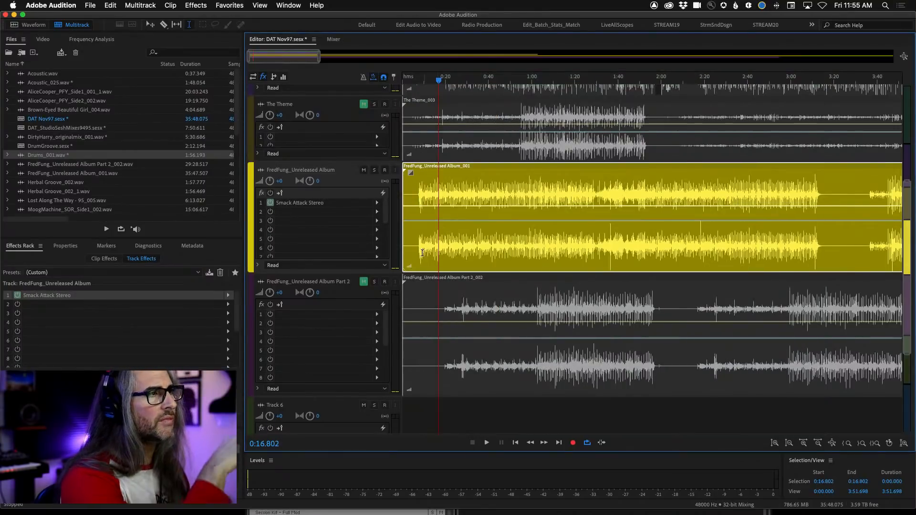
key("=")
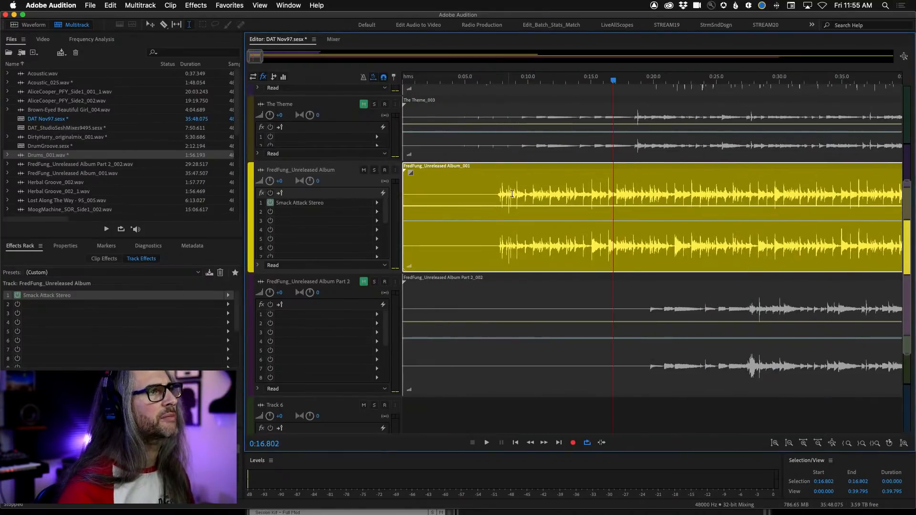
scroll(512, 194, "up", 3)
scroll(512, 194, "down", 4)
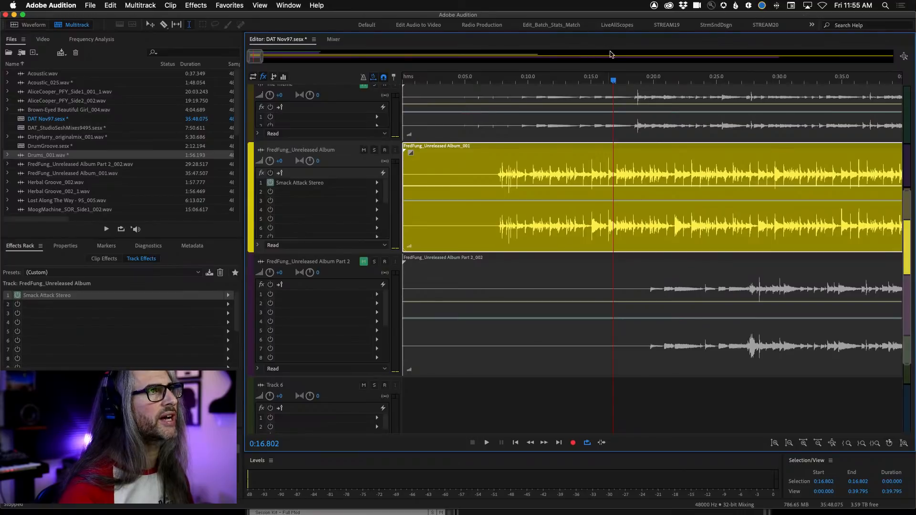
left_click(611, 54)
scroll(611, 54, "down", 4)
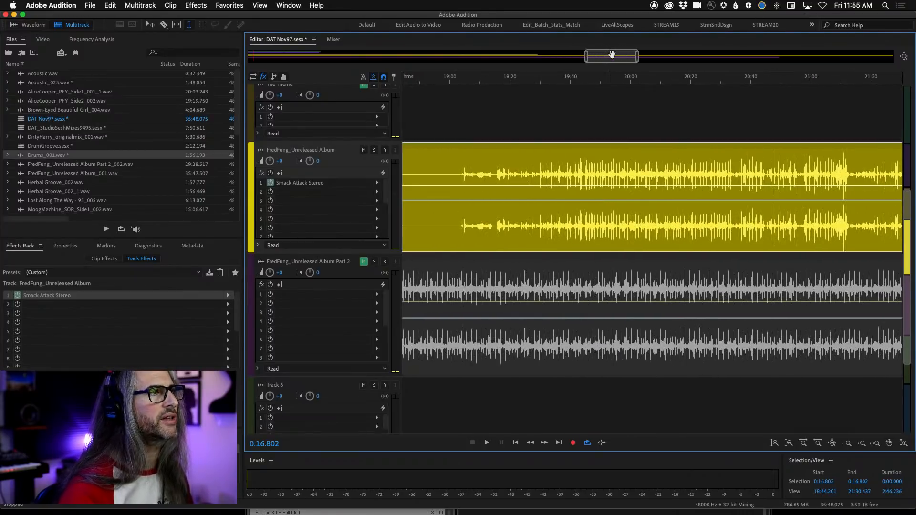
scroll(590, 191, "up", 4)
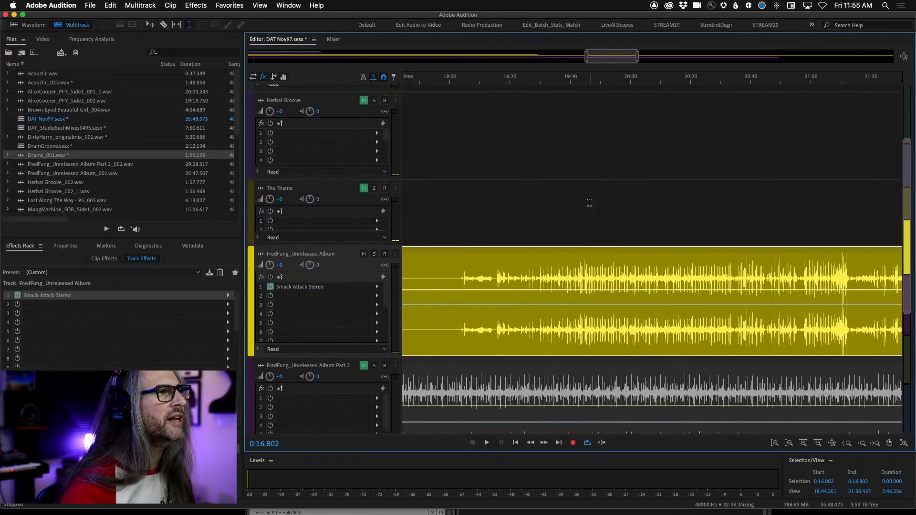
left_click(541, 278)
scroll(573, 285, "up", 3)
scroll(575, 284, "down", 6)
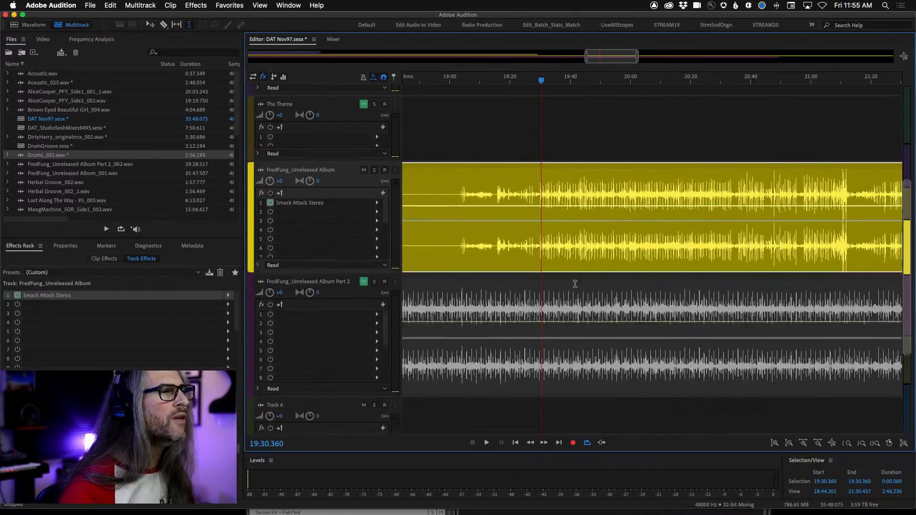
scroll(597, 80, "up", 3)
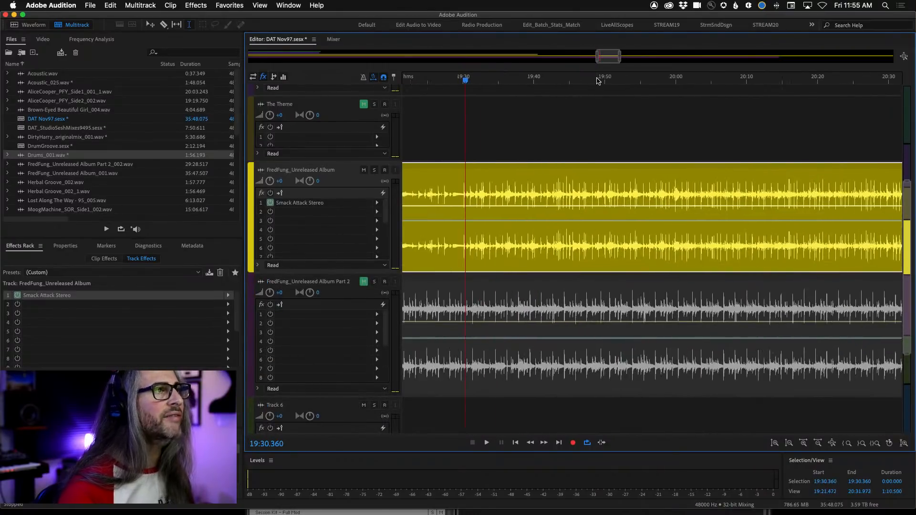
Step: Play the FredFung_Unreleased Album track from 19:30.083 to find the start of a loopable drum phrase
left_click(464, 200)
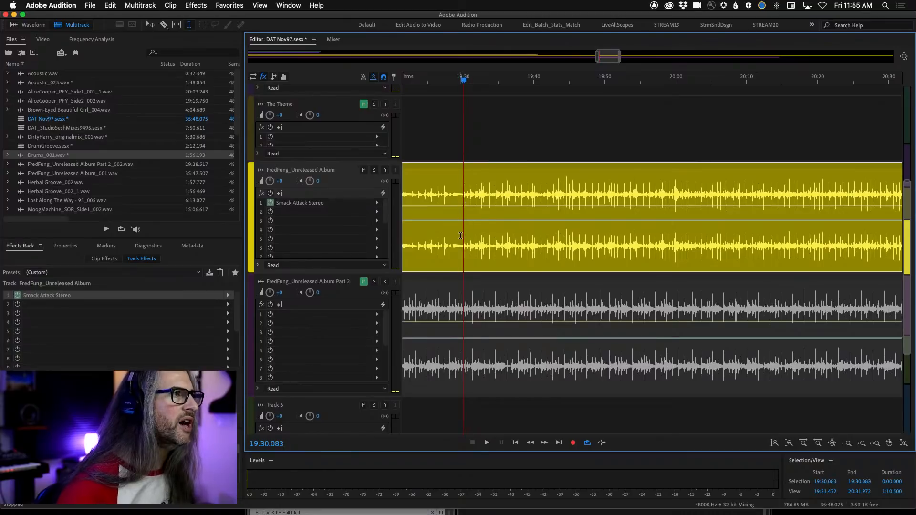
key("space")
scroll(524, 186, "up", 3)
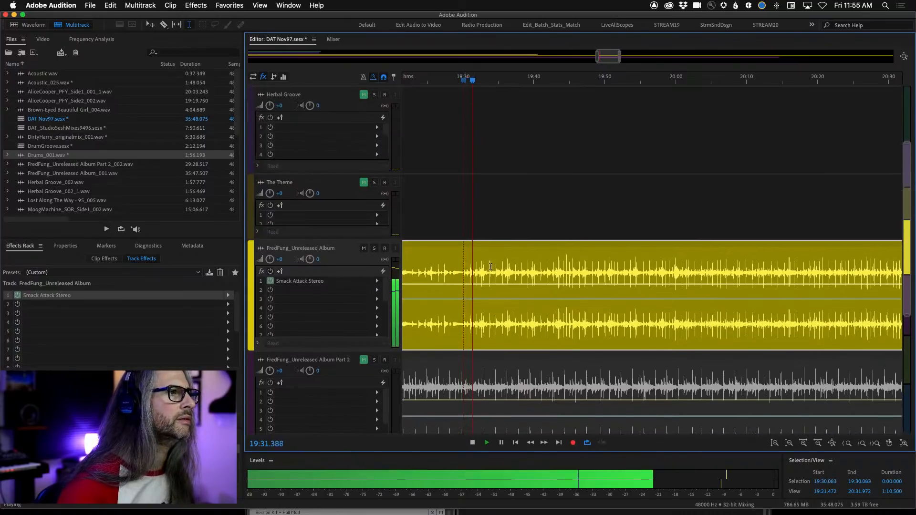
scroll(492, 185, "up", 2)
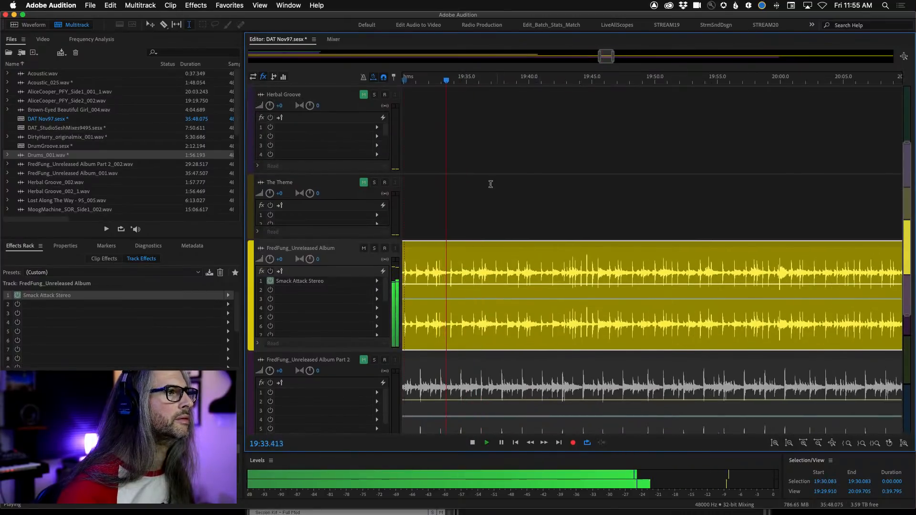
left_click(445, 282)
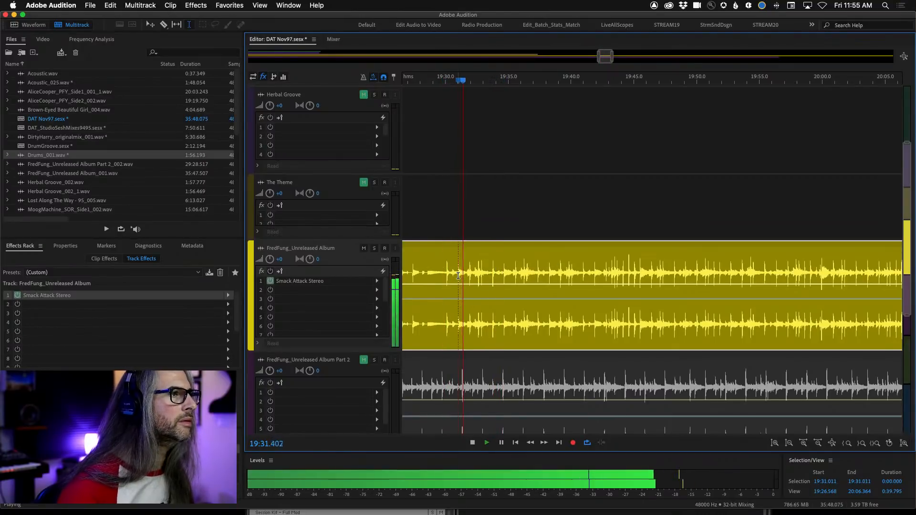
Step: Select the drum phrase from 19:31.011 to 19:38.264 on the FredFung_Unreleased Album track and listen to it loop
left_click(458, 276)
left_click_drag(458, 276, 549, 297)
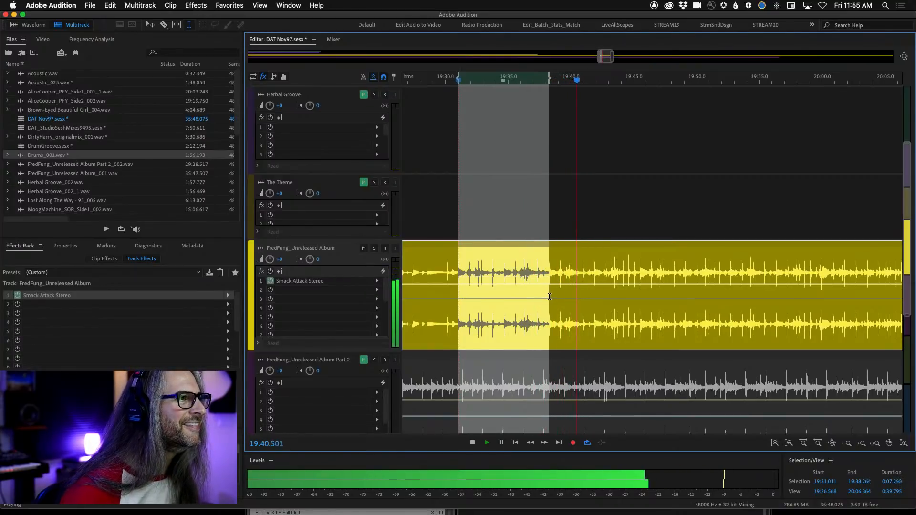
scroll(548, 297, "down", 1)
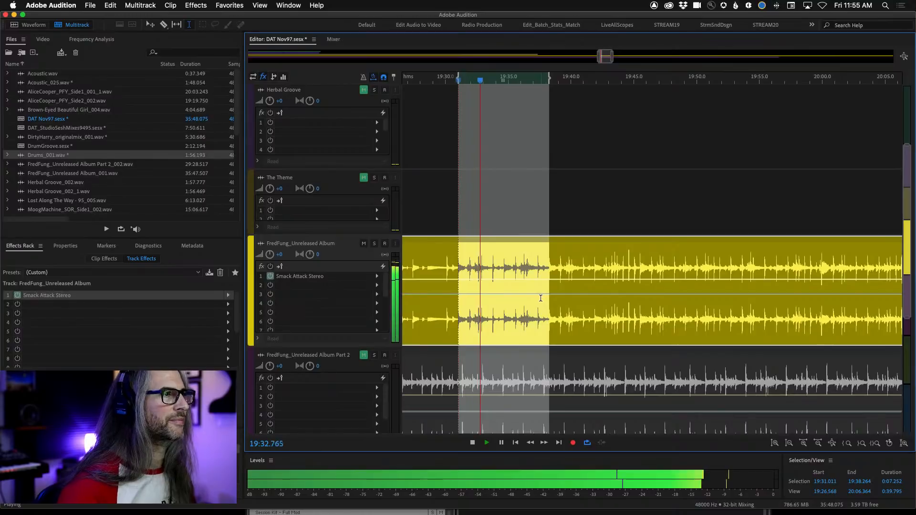
key("space")
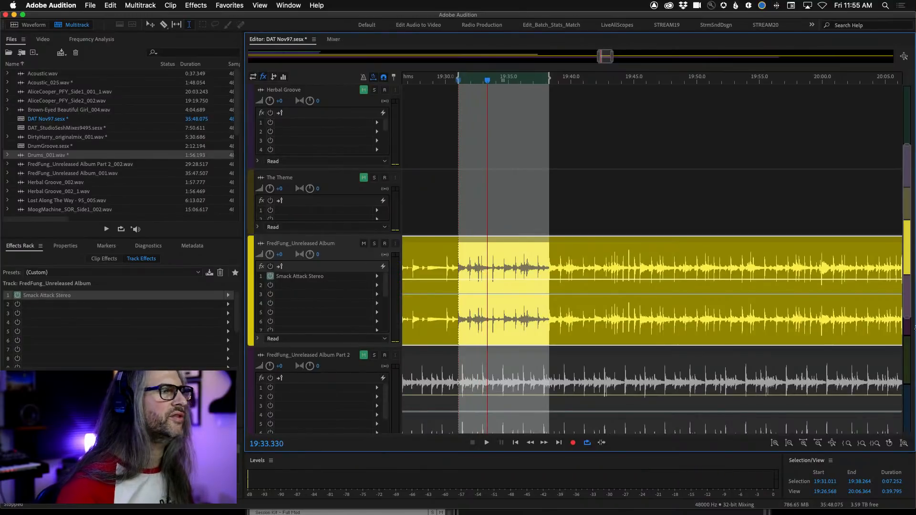
Step: Refine the selection start to 19:31.023 and split the FredFung_Unreleased Album clip at both selection edges
left_click_drag(904, 265, 914, 299)
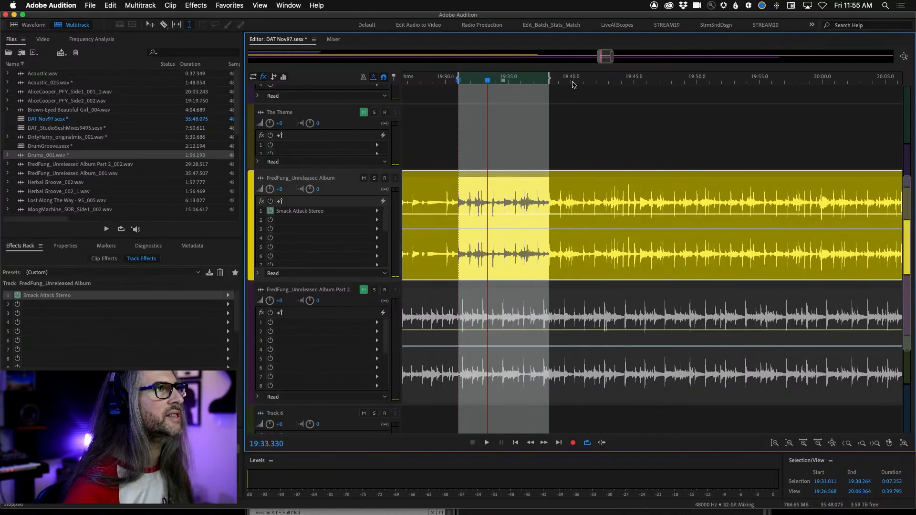
left_click_drag(583, 82, 425, 80)
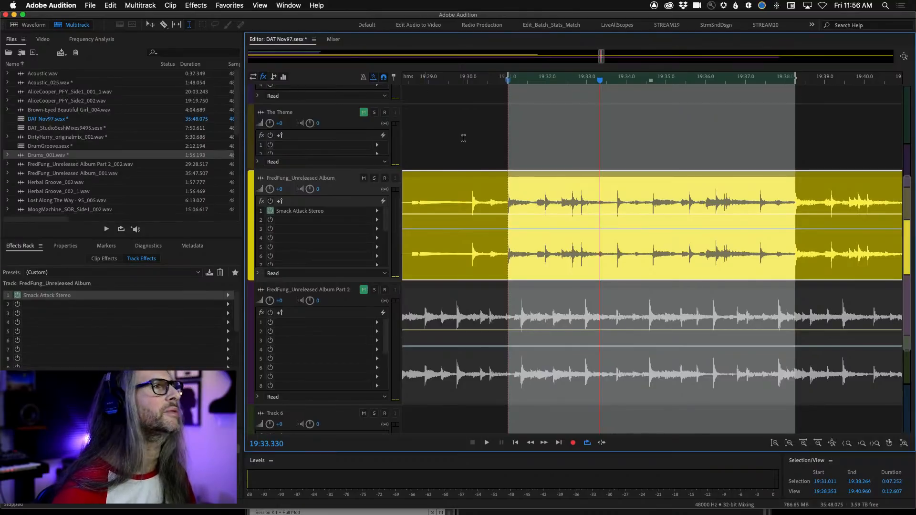
left_click_drag(597, 82, 424, 84)
left_click_drag(509, 76, 509, 75)
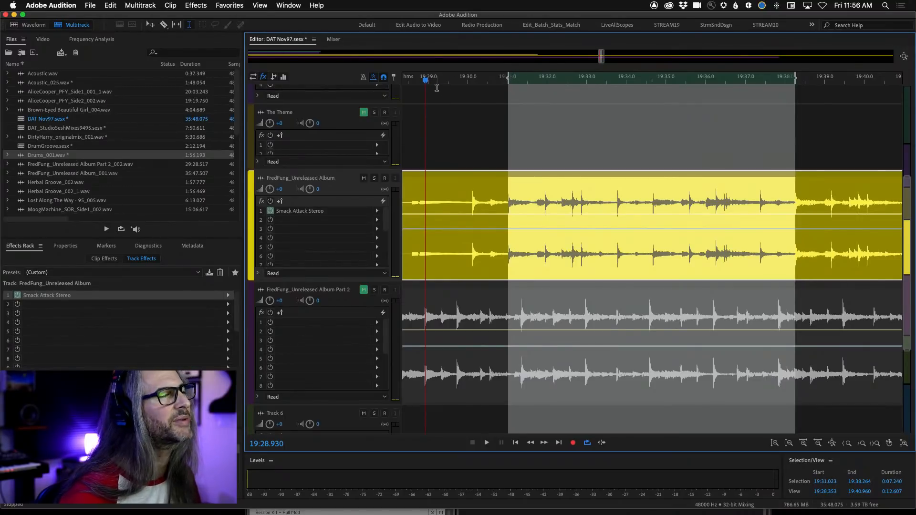
left_click_drag(428, 82, 562, 138)
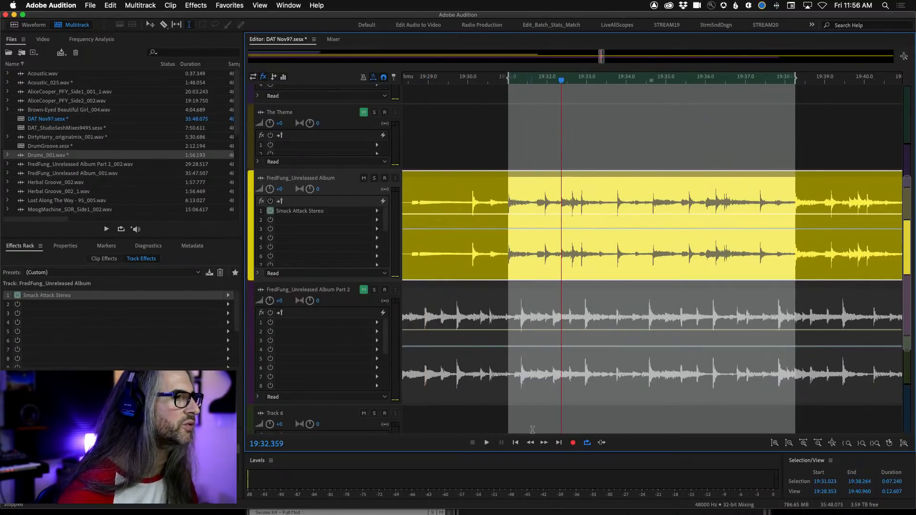
left_click(515, 443)
right_click(672, 204)
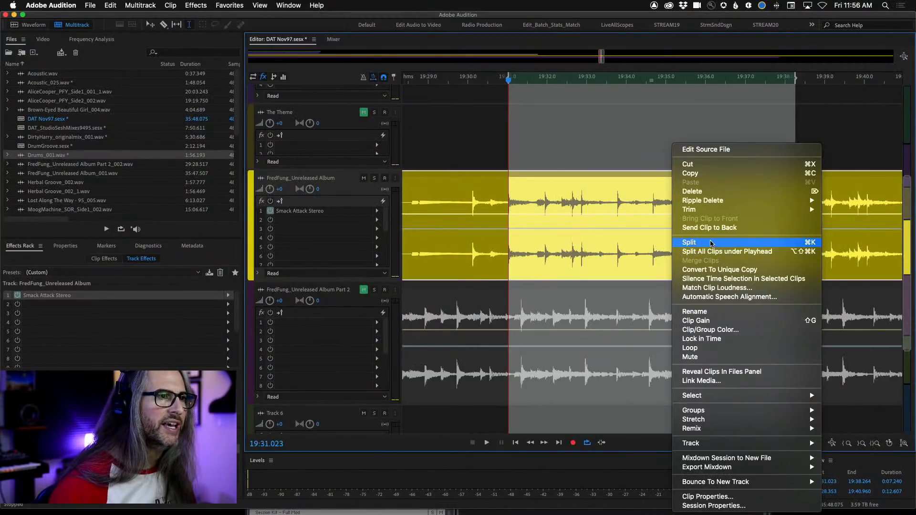
left_click(712, 244)
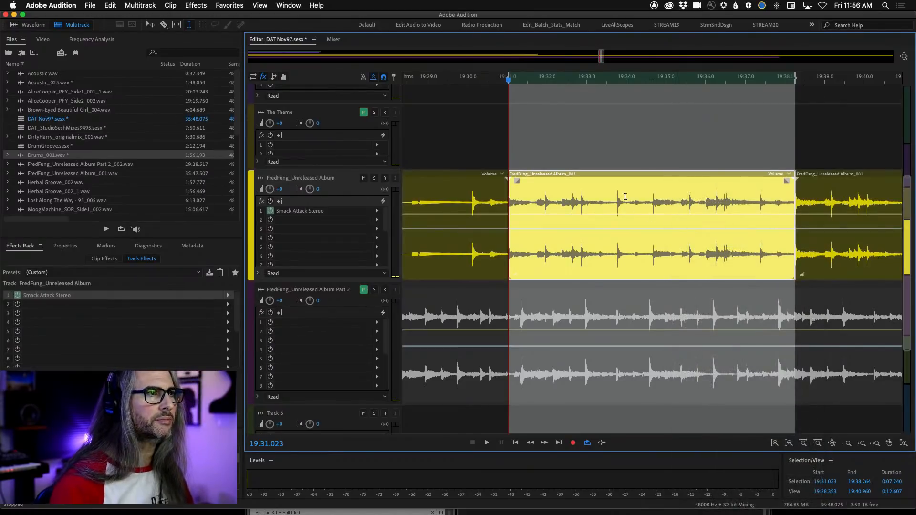
Step: Move the split phrase onto The Theme track at about 19:30.5 and place a copy directly after it
left_click_drag(633, 188, 616, 128)
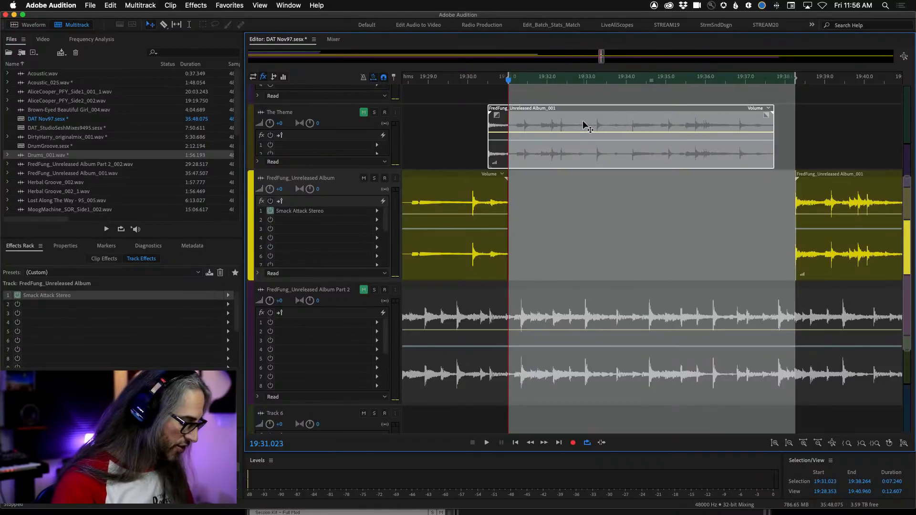
left_click_drag(575, 122, 857, 129)
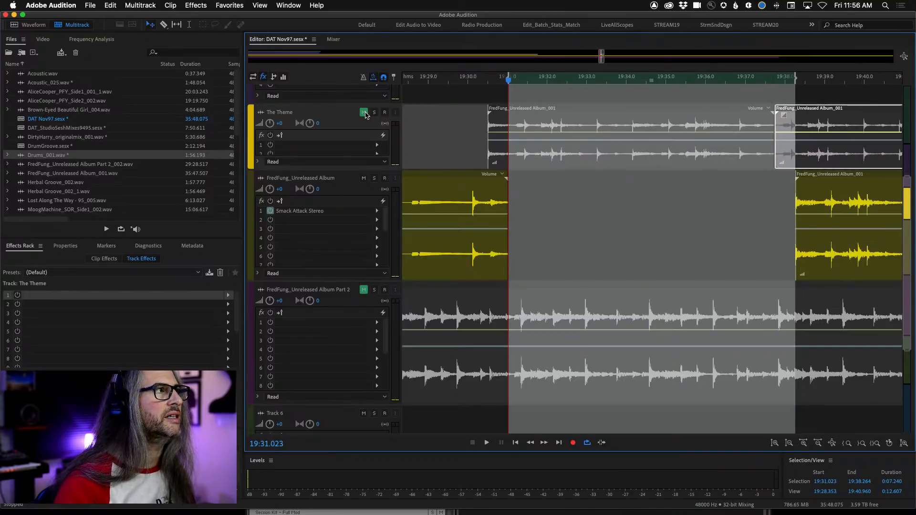
Step: Unmute The Theme, mute FredFung_Unreleased Album, and play the two adjoining phrase clips from 19:30.470
left_click(363, 113)
left_click(364, 178)
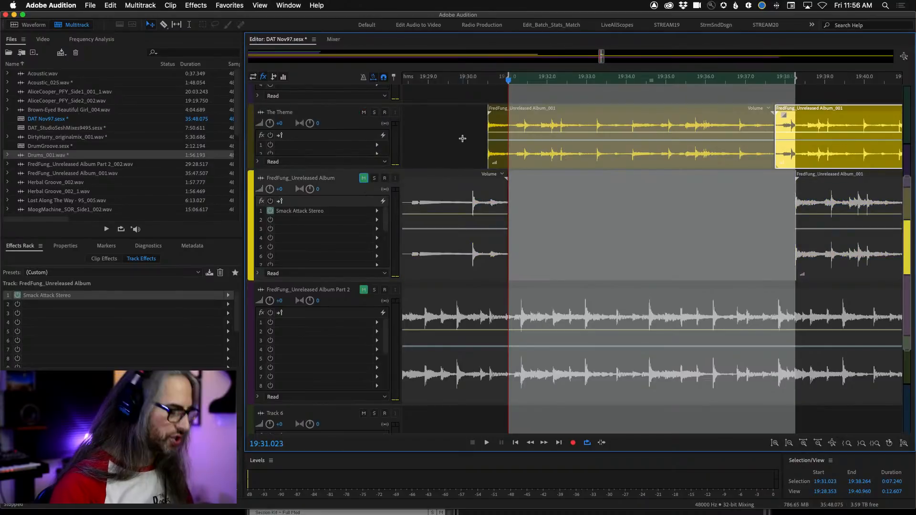
left_click(462, 138)
left_click(487, 78)
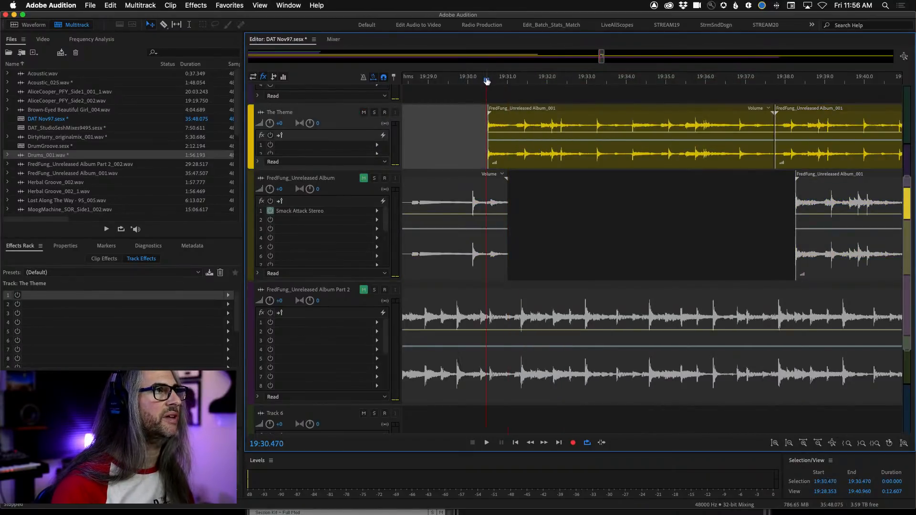
key("space")
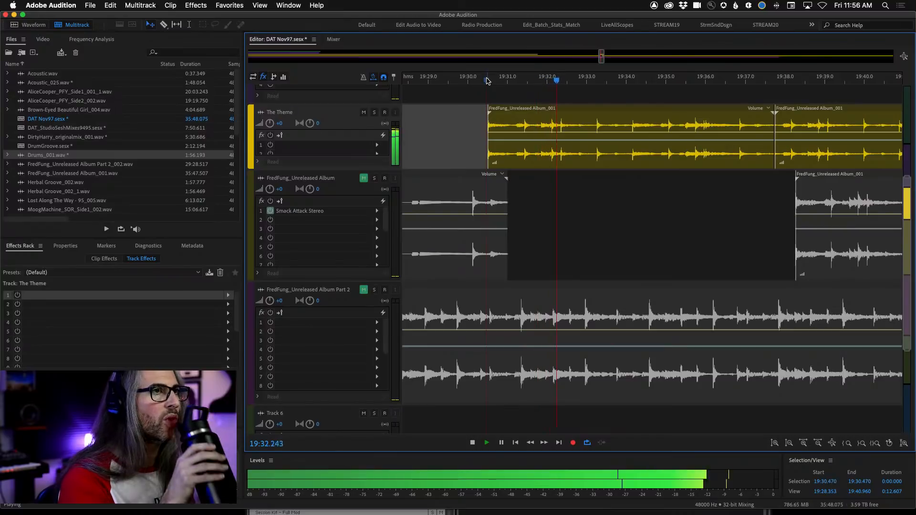
Step: Shift the second phrase clip on The Theme away from the first, save the session, and undo the shift
left_click(802, 126)
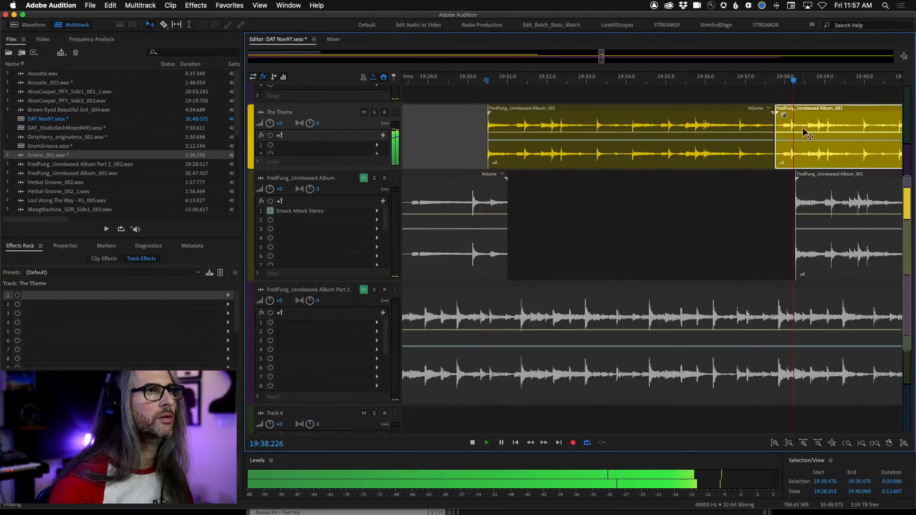
left_click_drag(804, 130, 822, 162)
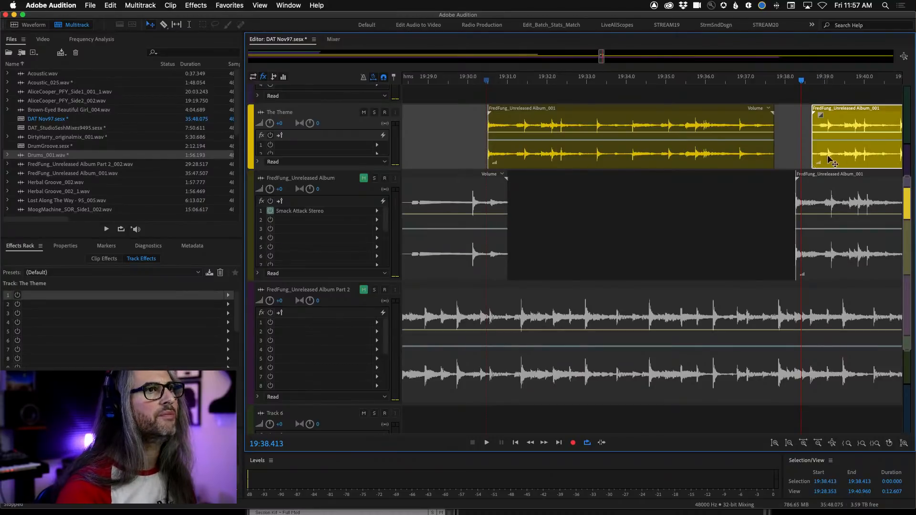
key("super+s")
key("super+z")
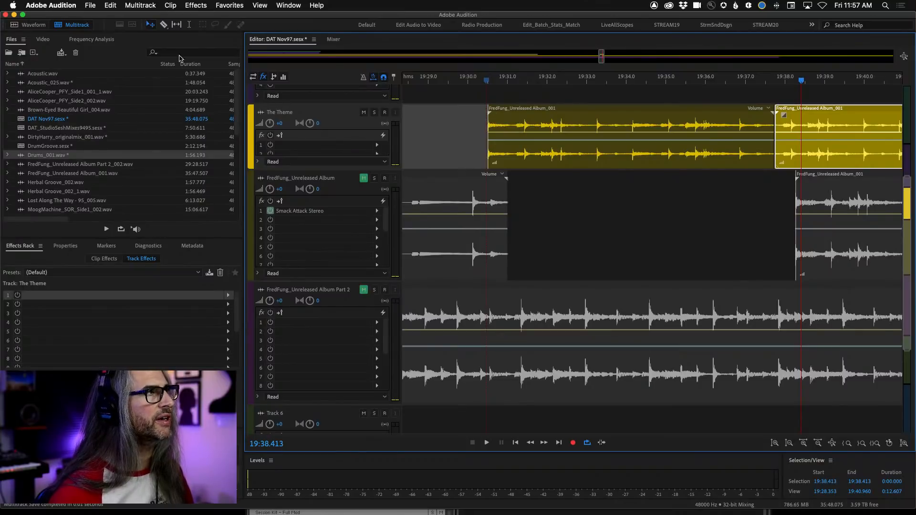
Step: Enlarge the track heights and give the first phrase clip on The Theme a fade-in reaching about 19:34
key("alt+equal")
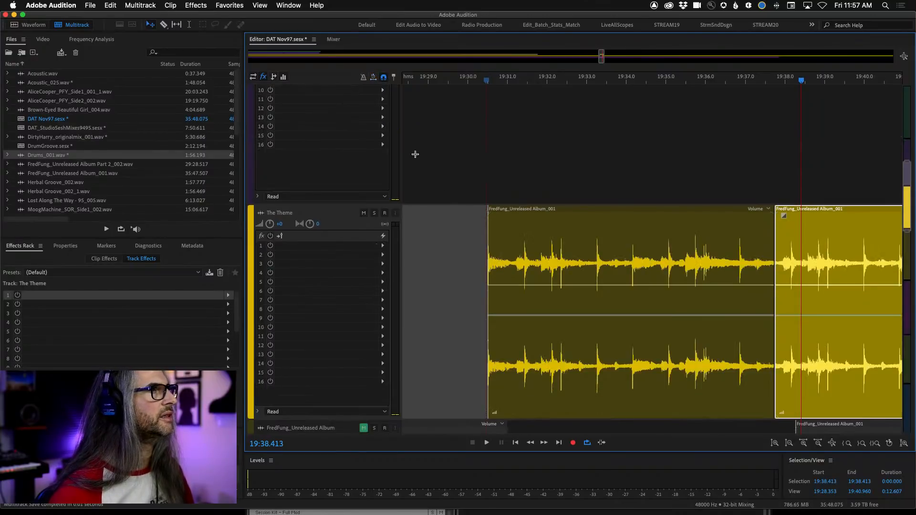
left_click(513, 222)
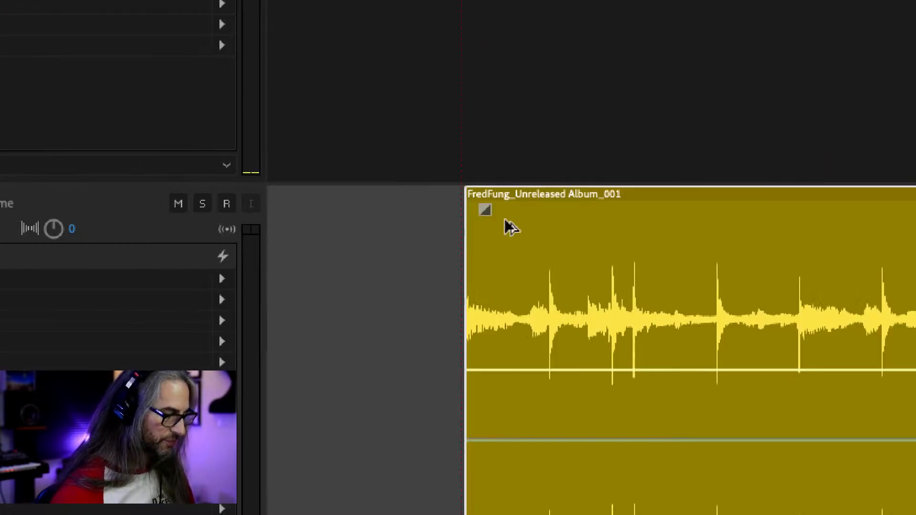
left_click_drag(484, 208, 618, 221)
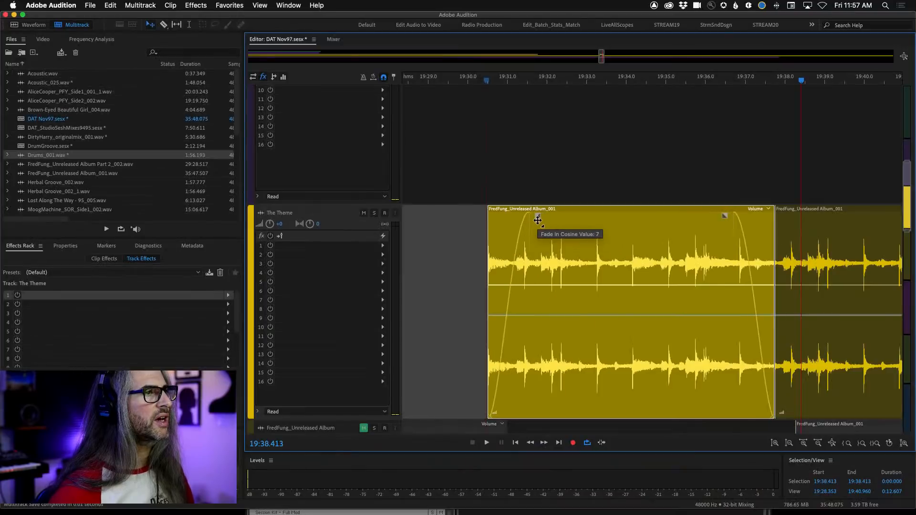
left_click_drag(538, 221, 631, 214)
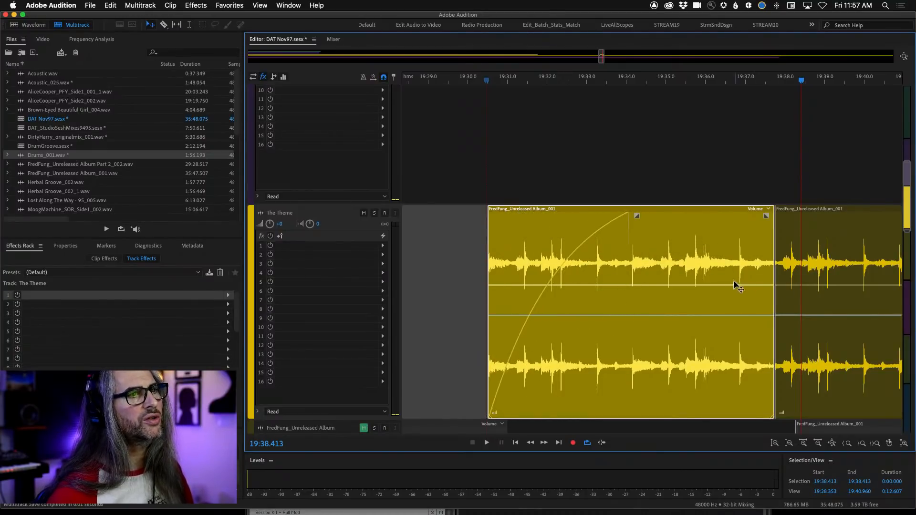
Step: Trim the first phrase clip's end to about 19:36.9 and extend the second phrase clip's start back to about 19:37.2
left_click(774, 413)
left_click(770, 414)
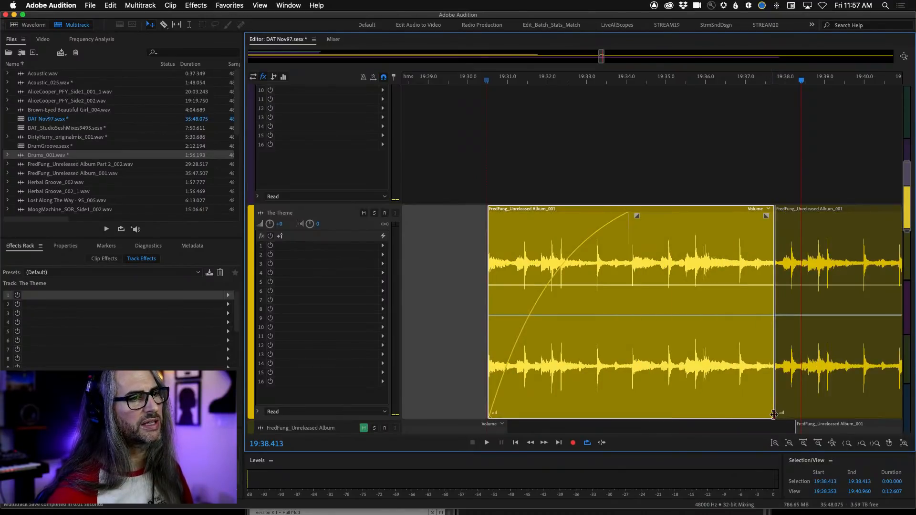
left_click_drag(774, 414, 744, 384)
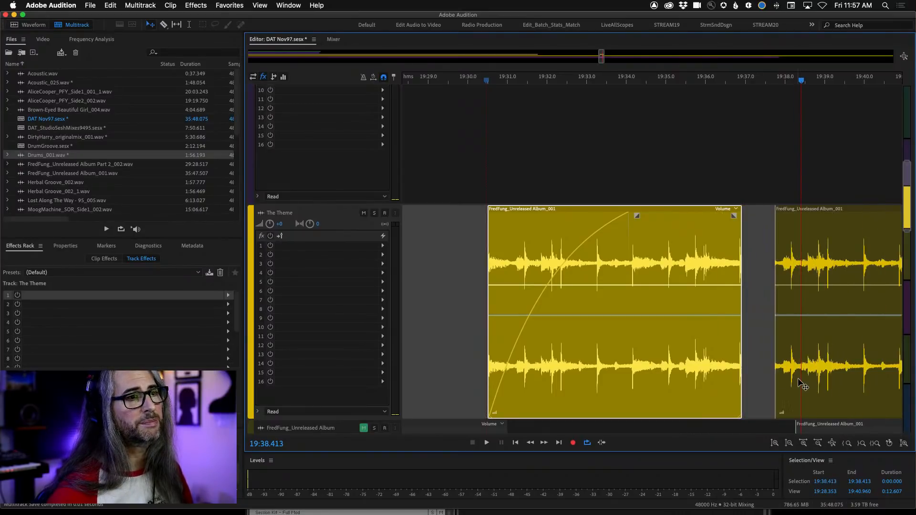
left_click(791, 404)
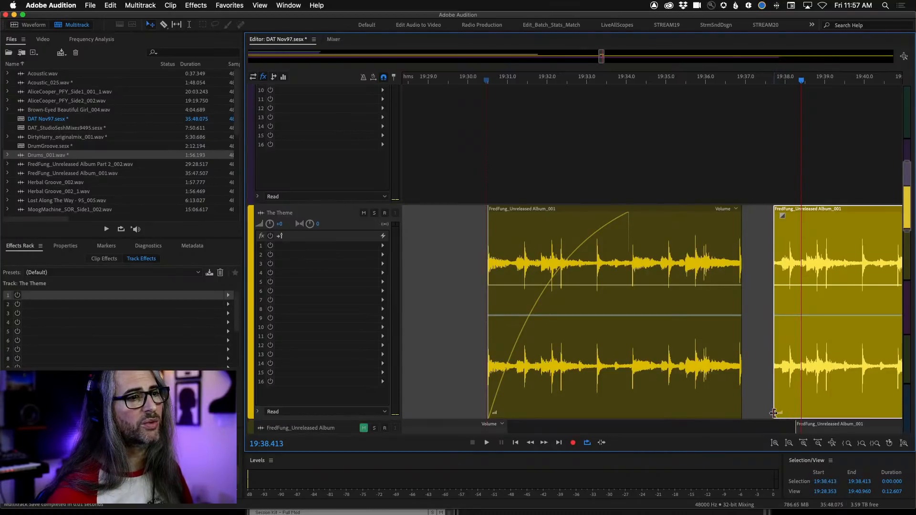
left_click_drag(775, 413, 755, 411)
left_click(733, 401)
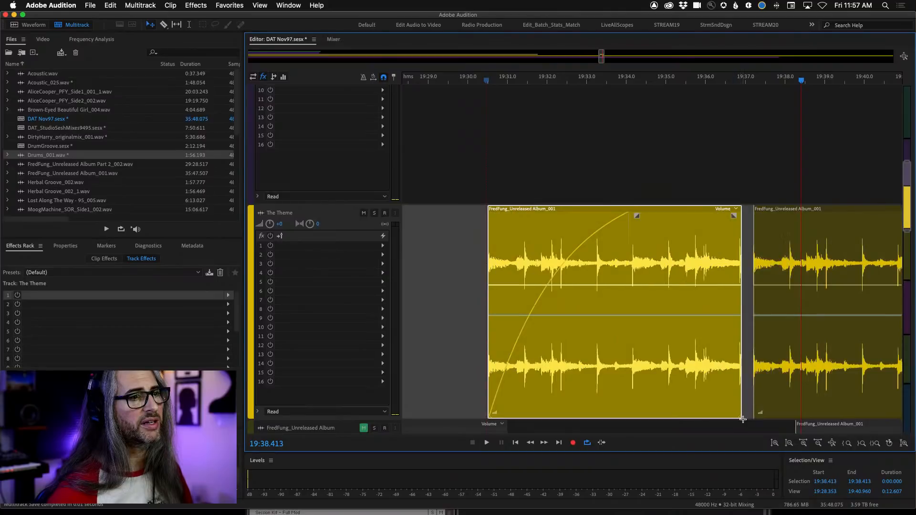
Step: Move the second phrase clip to about 19:35.7 so it overlaps the first, and shorten the resulting crossfade
left_click(764, 389)
left_click_drag(763, 386, 715, 385)
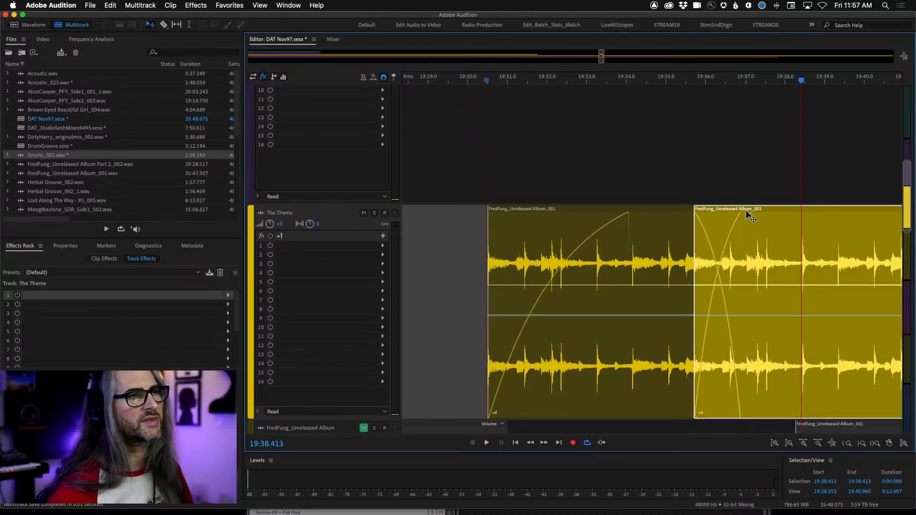
mouse_move(750, 216)
left_mouse_down()
mouse_move(720, 216)
mouse_move(737, 216)
left_mouse_up()
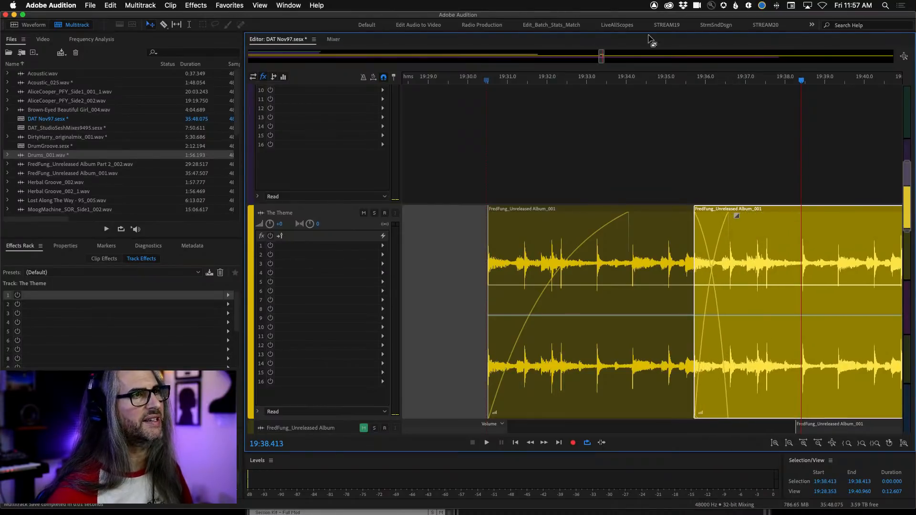
Step: Play the overlap from 19:35.162, replay it from slightly further on, and adjust the crossfade's length and curve
left_click(673, 80)
key("space")
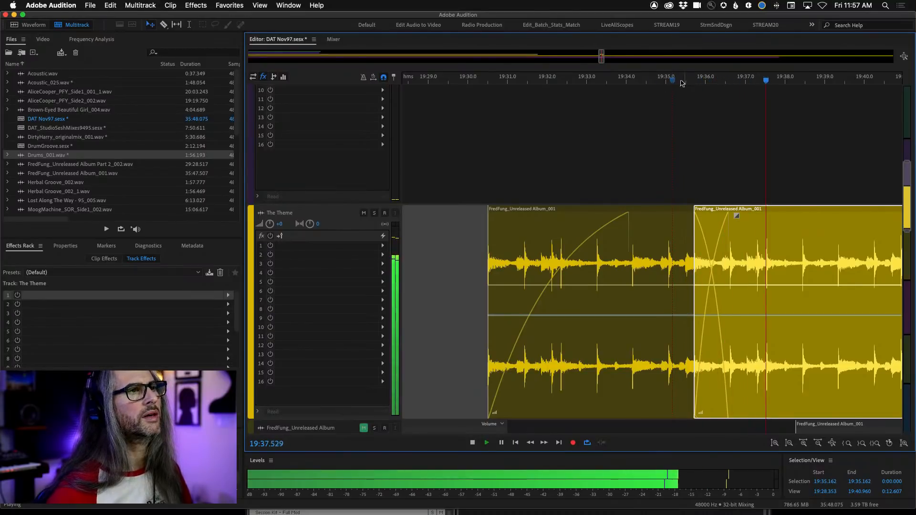
left_click(683, 81)
mouse_move(736, 216)
left_mouse_down()
mouse_move(754, 238)
mouse_move(741, 203)
mouse_move(749, 245)
mouse_move(743, 214)
left_mouse_up()
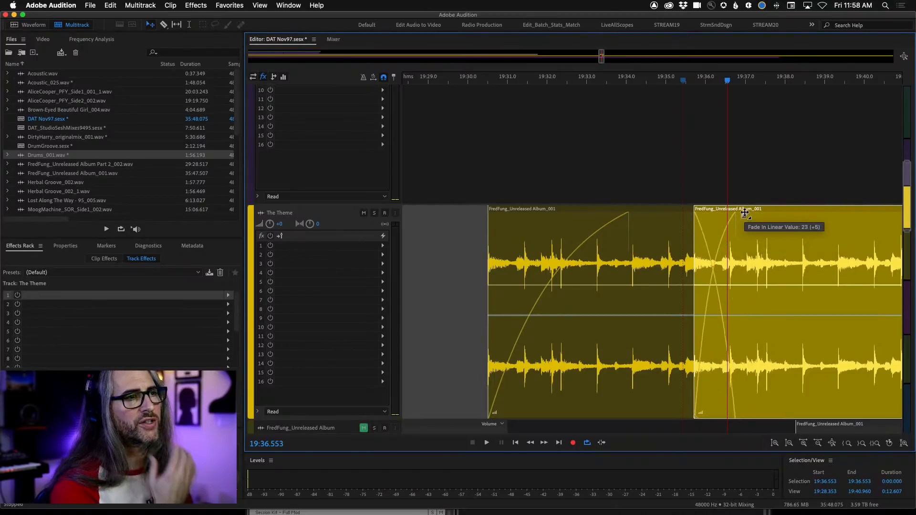
left_click(647, 260)
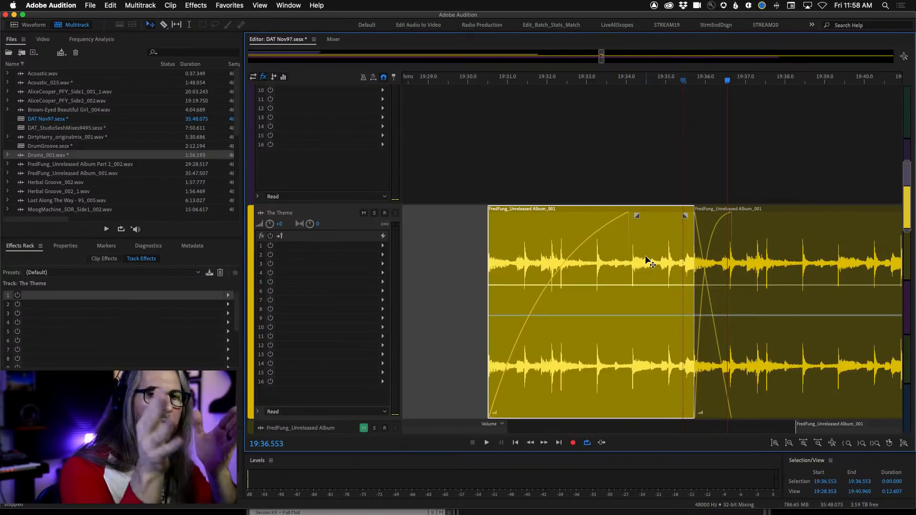
Step: Extend the FredFung_Unreleased Album clip's end across the gap to meet the following clip at about 19:38.3
scroll(587, 265, "down", 5)
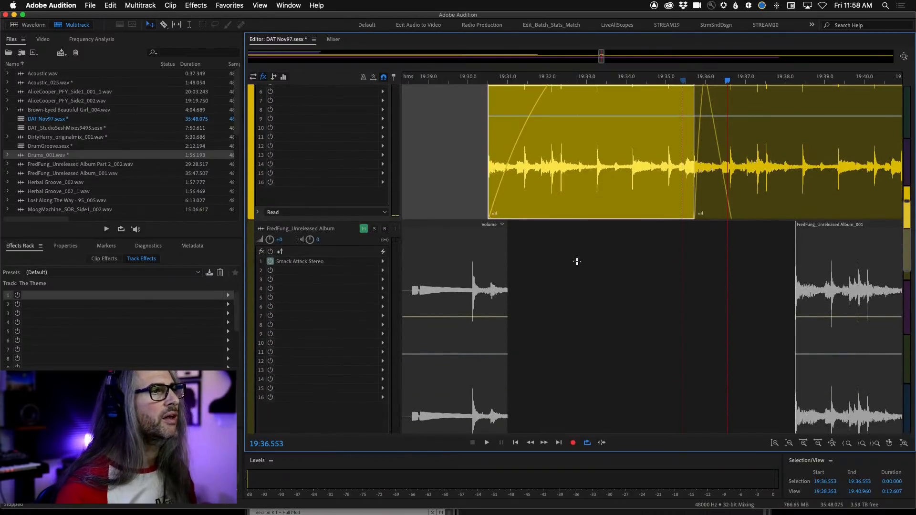
left_click(505, 293)
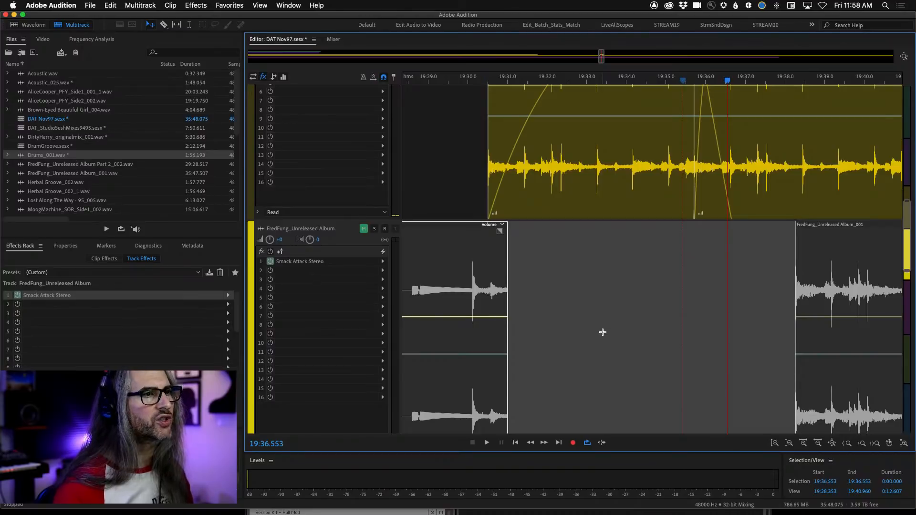
scroll(602, 332, "down", 2)
left_click_drag(506, 401, 792, 391)
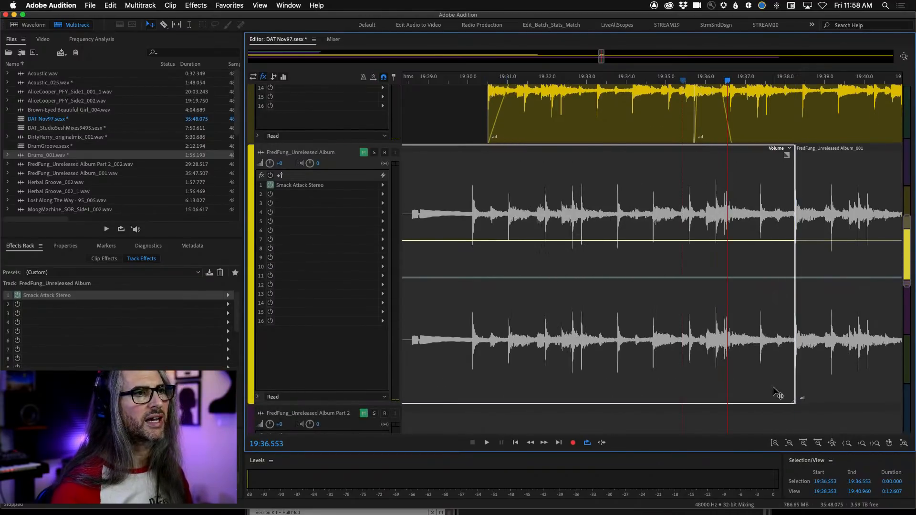
scroll(470, 134, "up", 1)
scroll(469, 134, "up", 5)
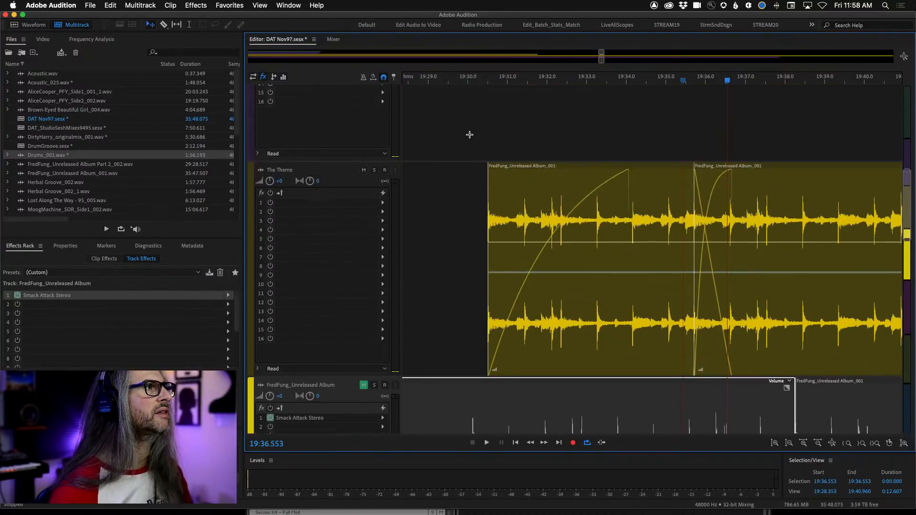
Step: Mute The Theme, unmute FredFung_Unreleased Album, and play the restored clip boundary from 19:36.208
left_click(359, 171)
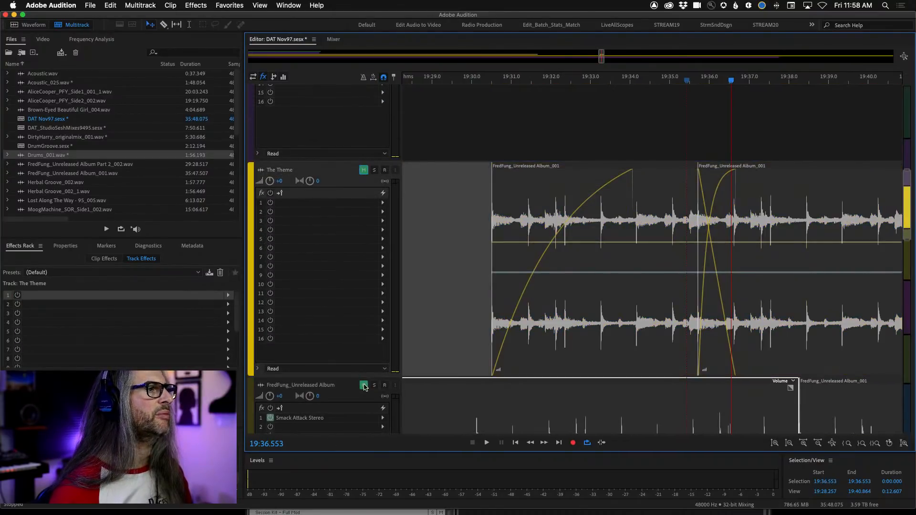
left_click(364, 386)
scroll(753, 153, "down", 6)
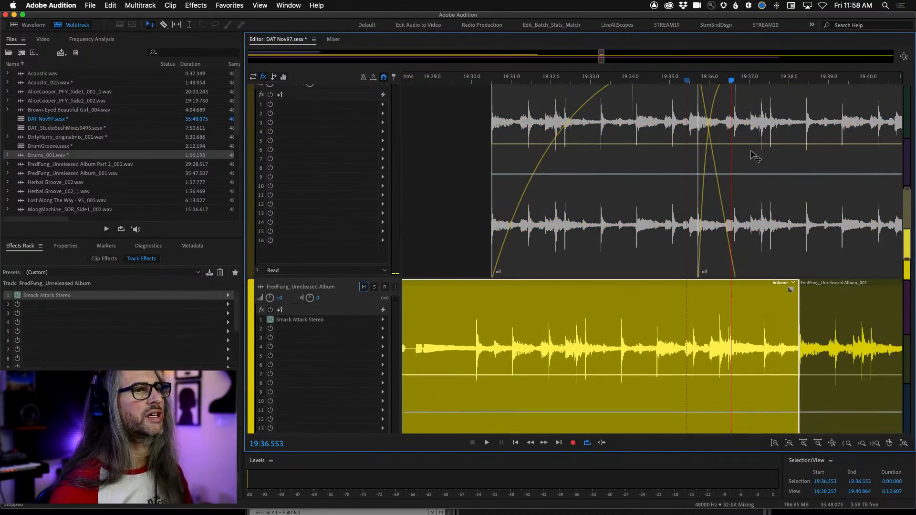
left_click(718, 79)
key("space")
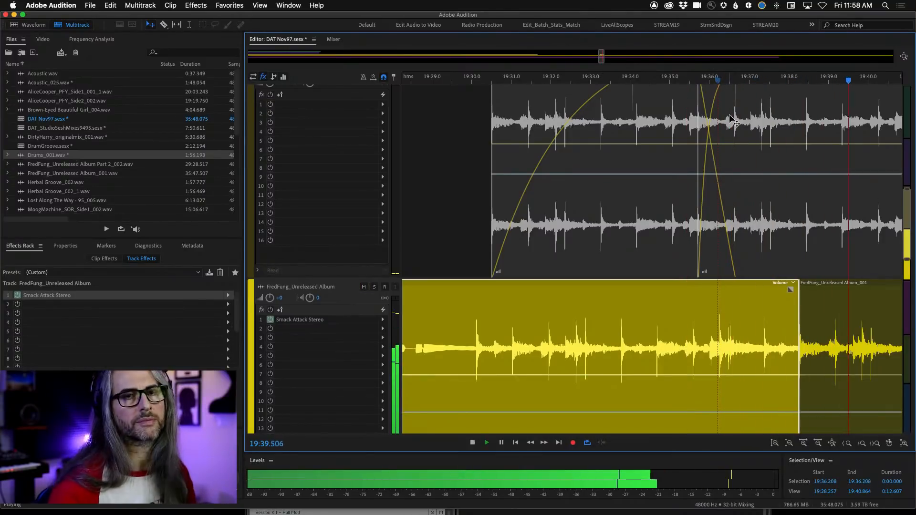
key("space")
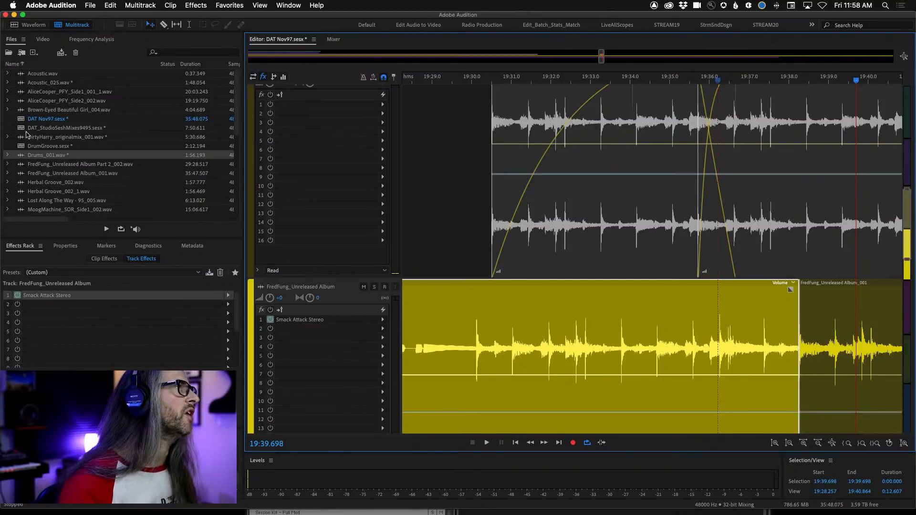
Step: Open Drums_001.wav in the waveform editor, try a long fade-in from its start, and undo it
double_click(43, 158)
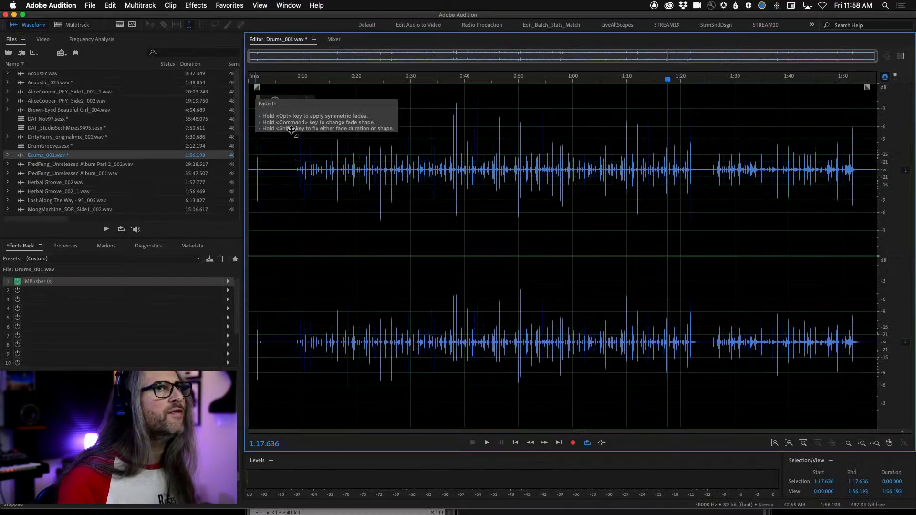
mouse_move(256, 88)
left_mouse_down()
mouse_move(327, 120)
mouse_move(438, 89)
mouse_move(470, 114)
mouse_move(497, 87)
mouse_move(589, 135)
mouse_move(560, 91)
mouse_move(576, 139)
mouse_move(468, 84)
mouse_move(497, 106)
mouse_move(527, 93)
mouse_move(668, 84)
mouse_move(677, 122)
mouse_move(676, 63)
mouse_move(690, 108)
left_mouse_up()
key("super+z")
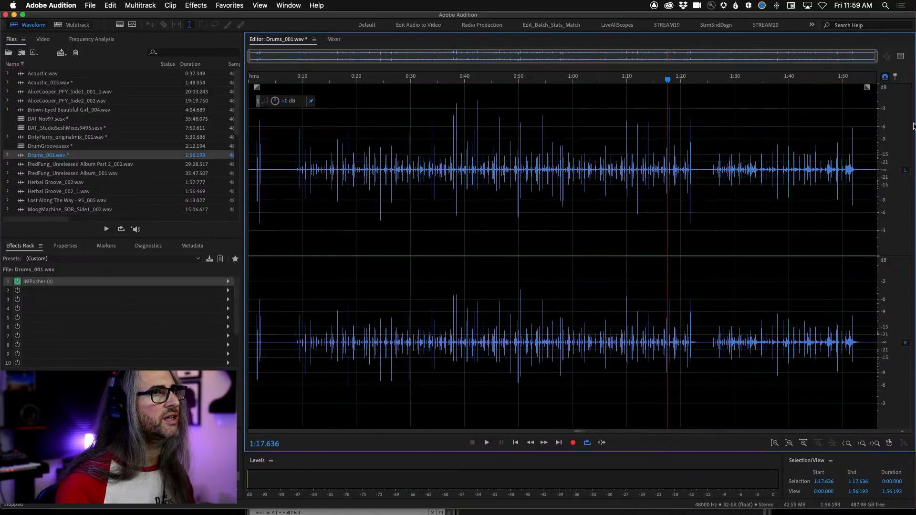
Step: Try a fade-out over the end of Drums_001.wav, play it from 1:26.020, and undo the fade
left_click_drag(867, 87, 678, 89)
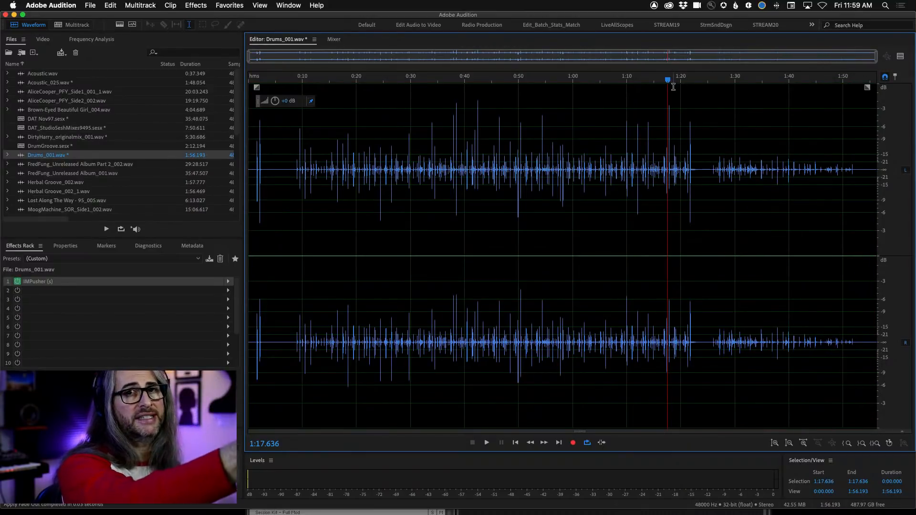
left_click(714, 165)
key("space")
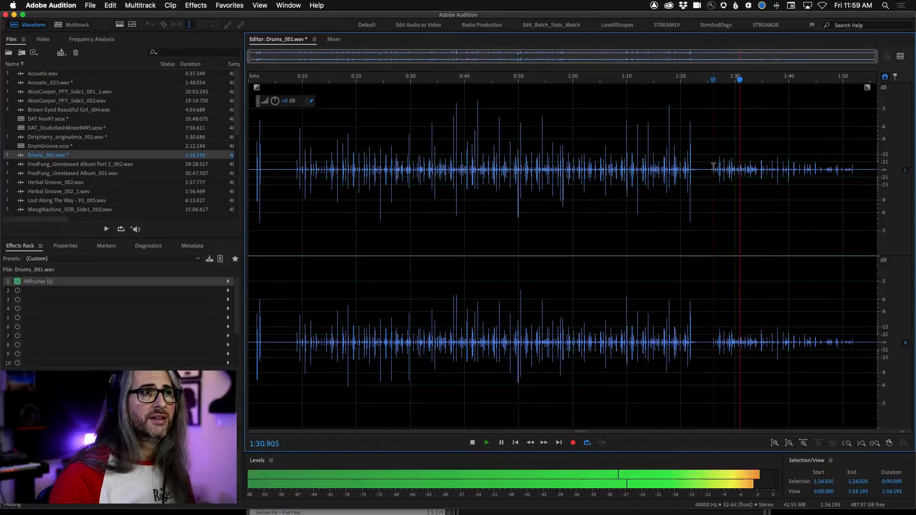
key("space")
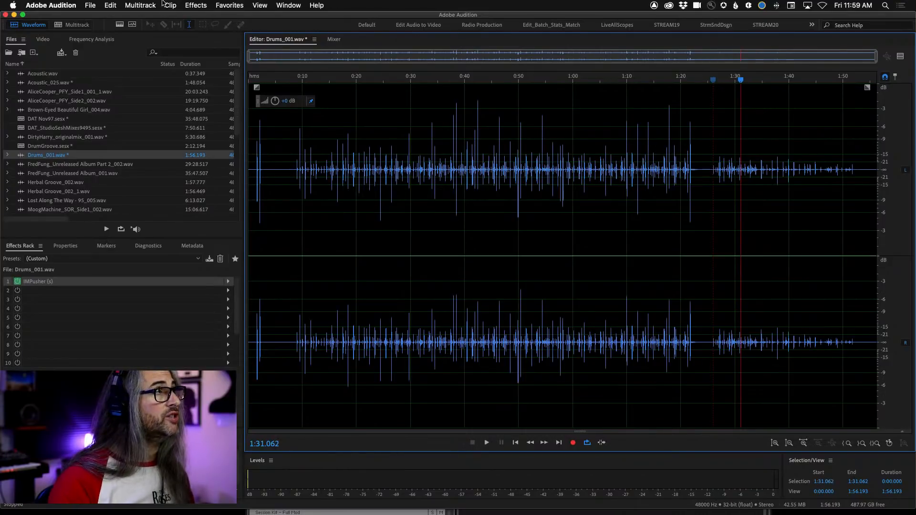
left_click(110, 5)
left_click(124, 15)
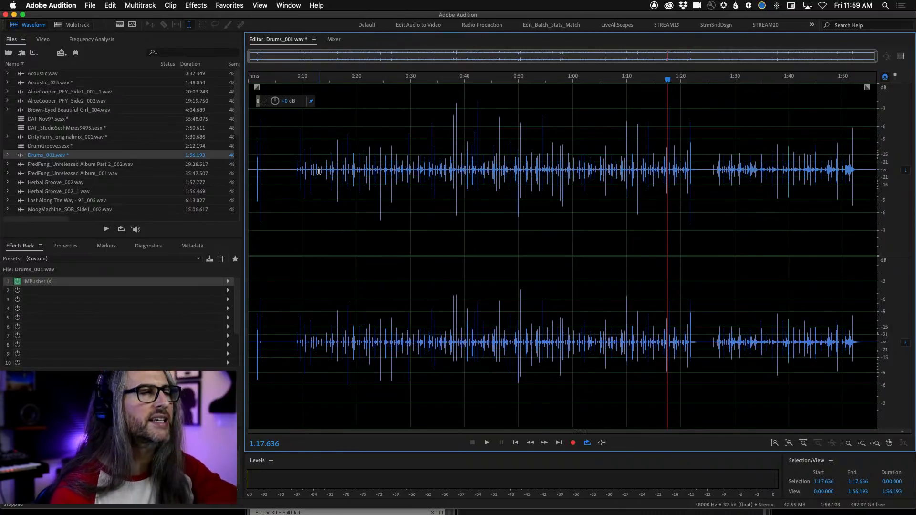
Step: Return to the multitrack session, open the FredFung_Unreleased Album_001 clip in the waveform editor, and show the whole file
left_click(72, 25)
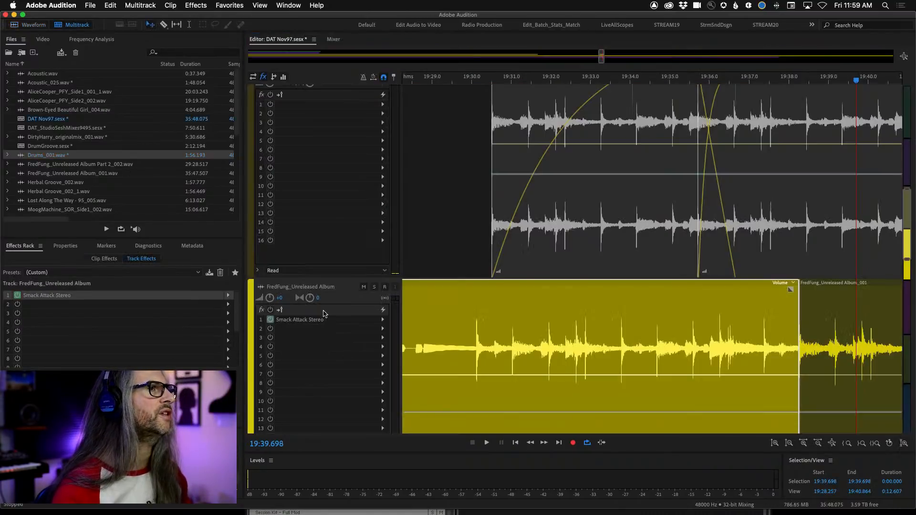
left_click(30, 25)
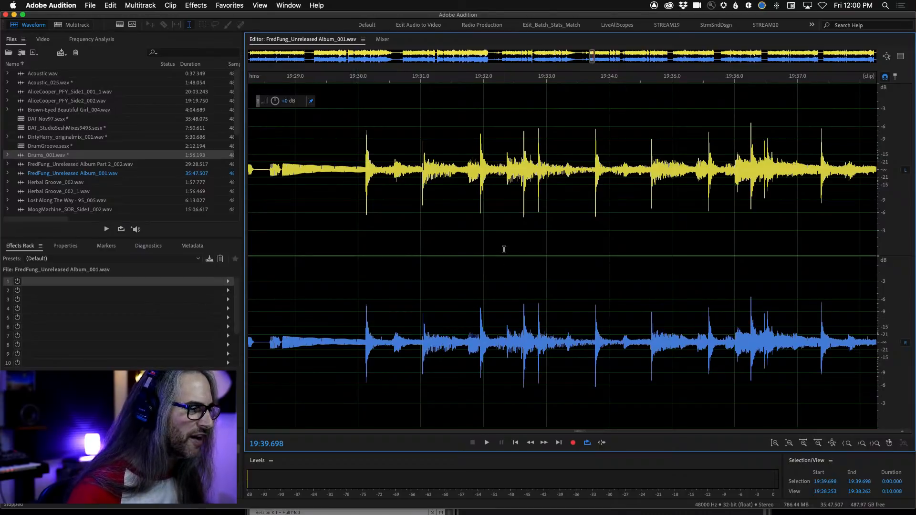
key("backslash")
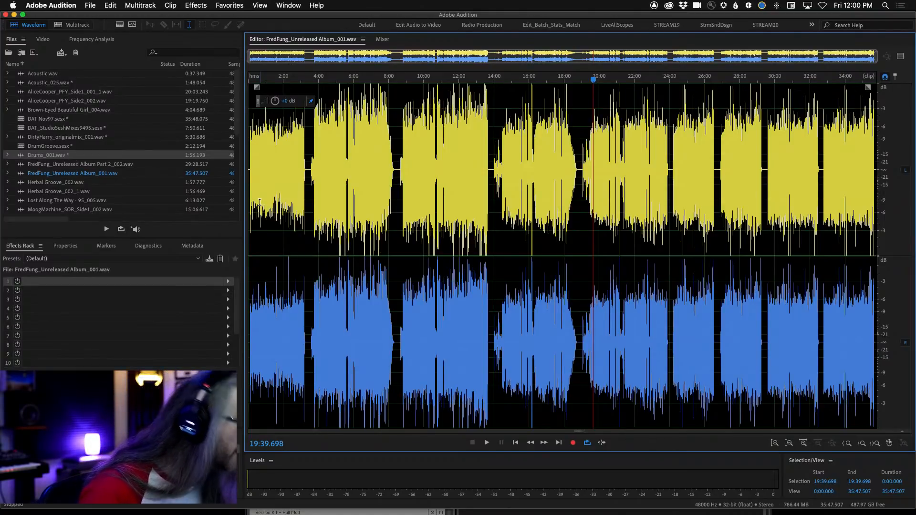
Step: Open Ventures_UF_Side2_010.wav from the project files and place the playhead at 11:03.654, just before Marker 01
scroll(50, 161, "down", 5)
scroll(50, 160, "down", 1)
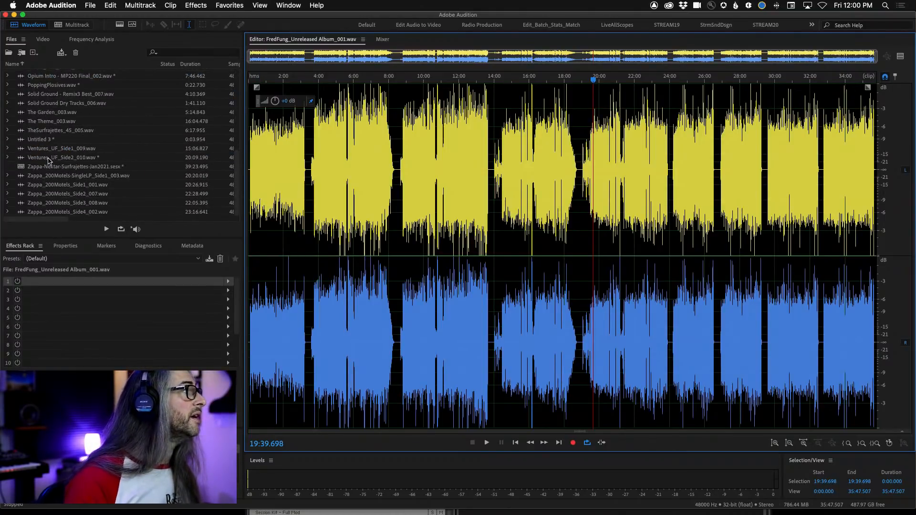
left_click(57, 158)
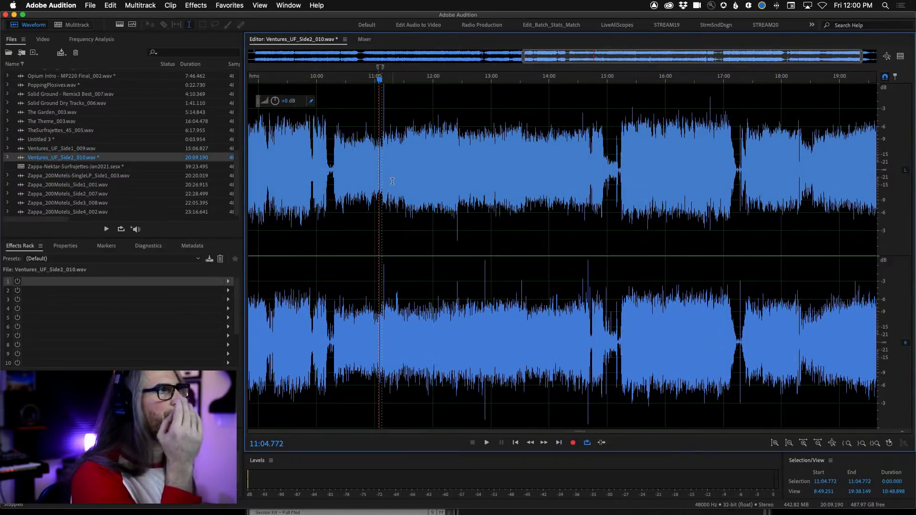
key("equal")
key("equal")
key("equal")
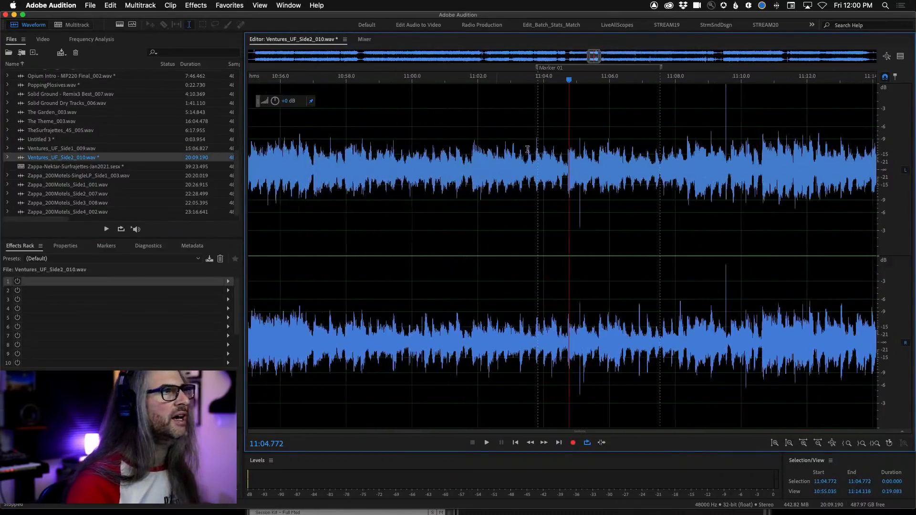
scroll(575, 198, "up", 3)
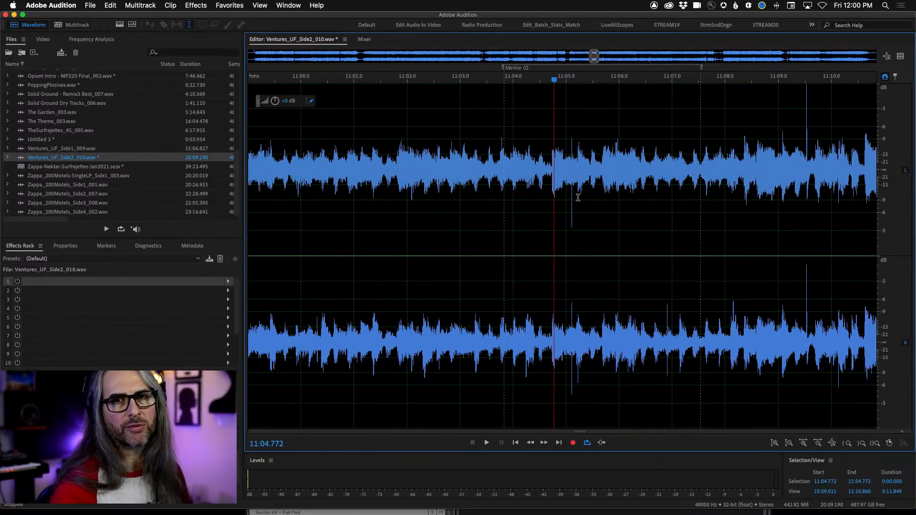
left_click(495, 142)
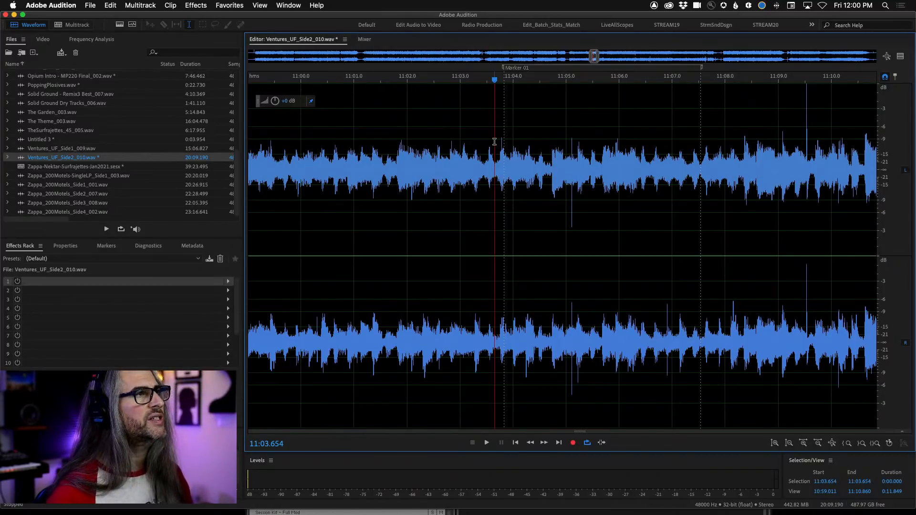
Step: Highlight the spike near 11:05 and the one from 11:06.677 to 11:07.037 by selecting a short range around each
left_click(499, 148)
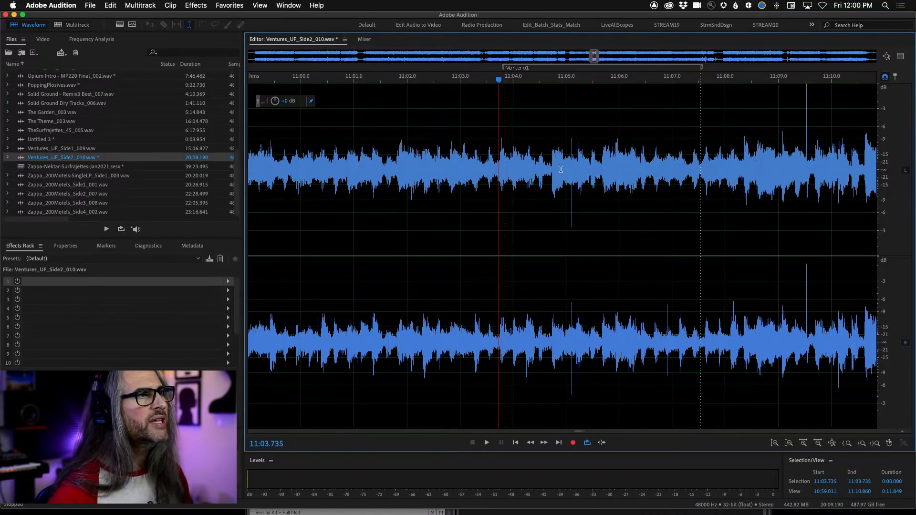
left_click_drag(547, 141, 584, 144)
left_click_drag(655, 330, 674, 329)
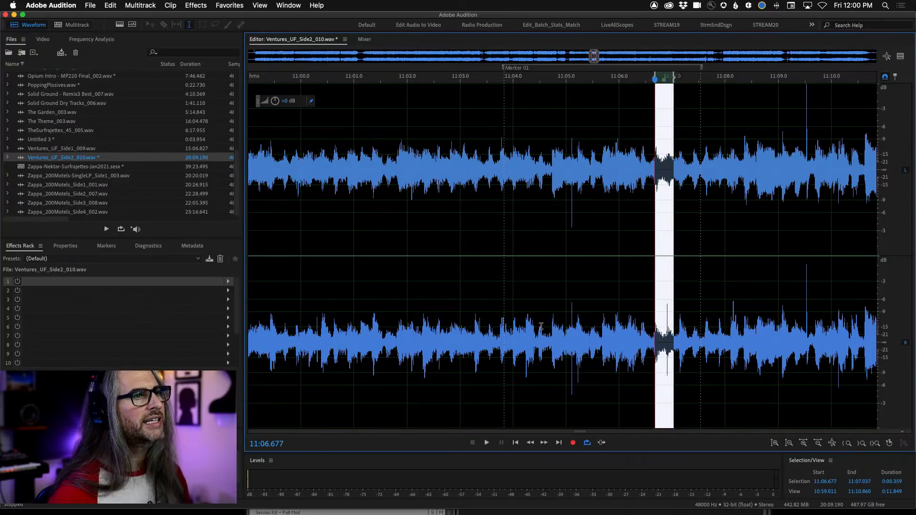
Step: Play the marked passage from 11:03.663, replay it from 11:04.643, 11:04.562, 11:06.605 and 11:04.841, and stop playback
left_click(495, 221)
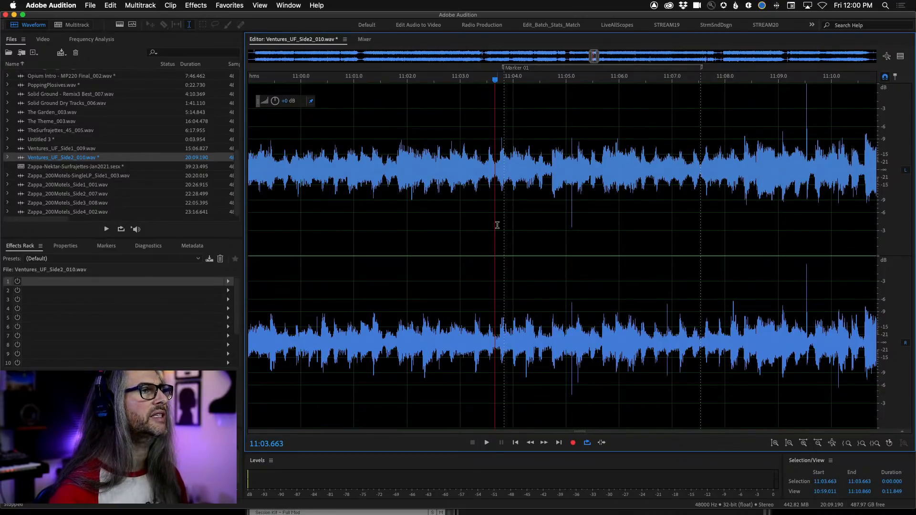
key("space")
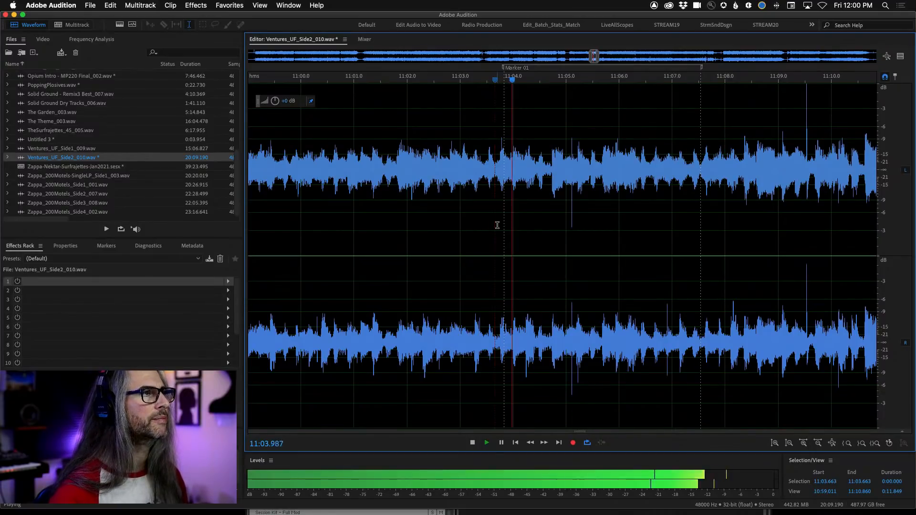
left_click(547, 170)
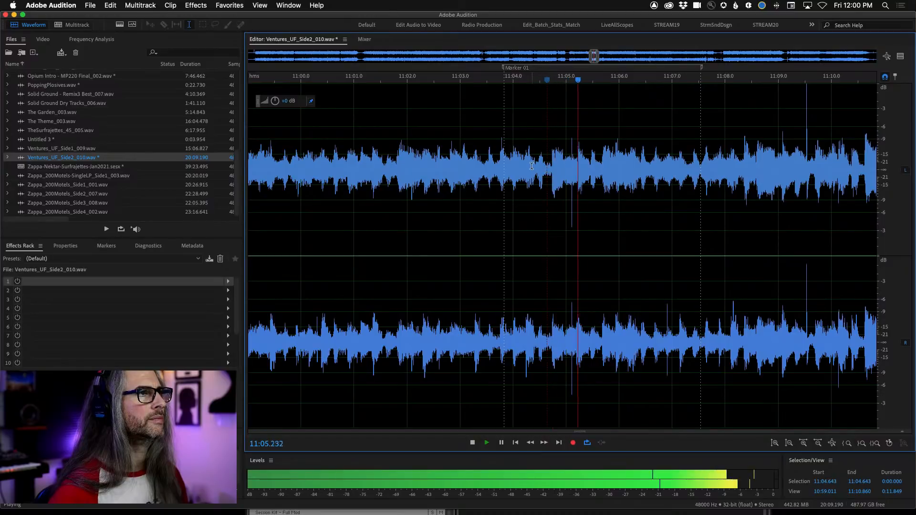
left_click(534, 168)
left_click(543, 173)
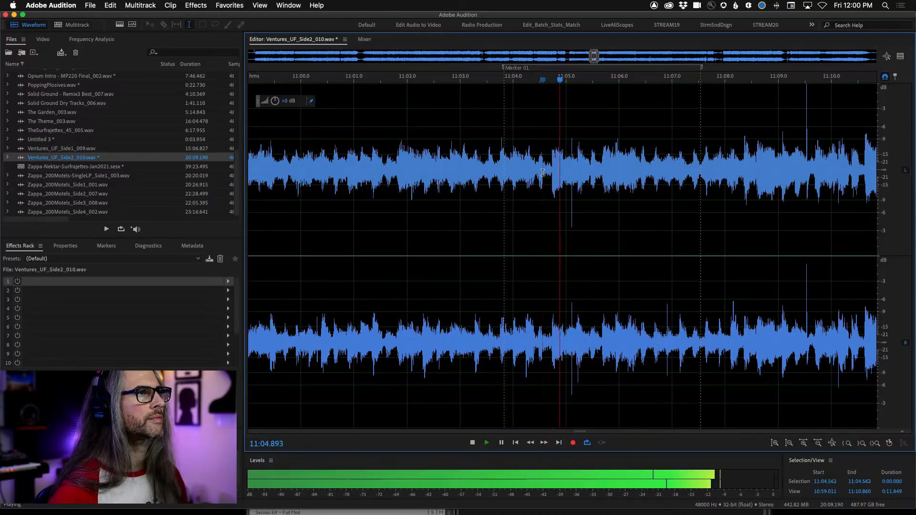
left_click(651, 179)
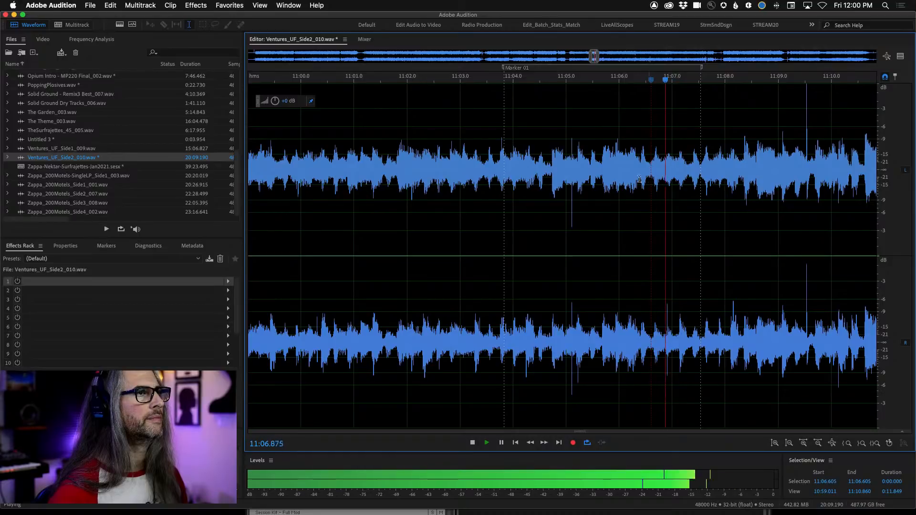
left_click(557, 169)
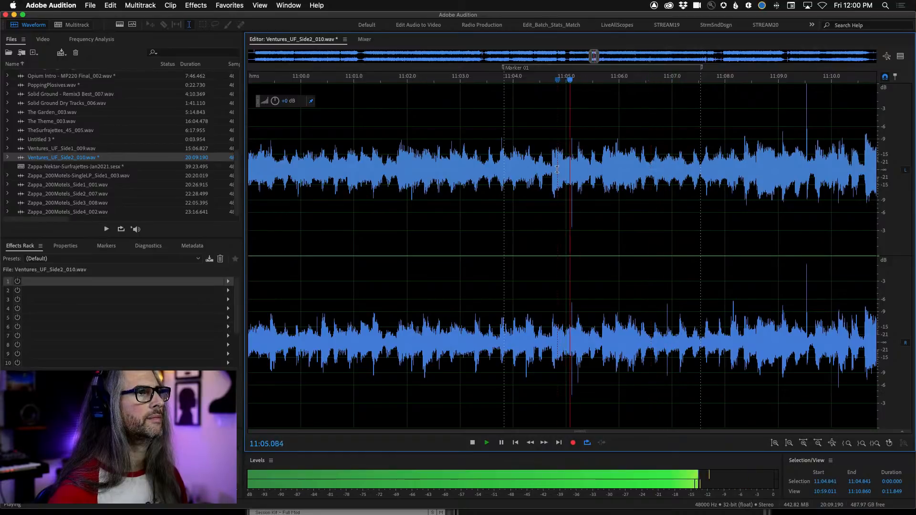
key("space")
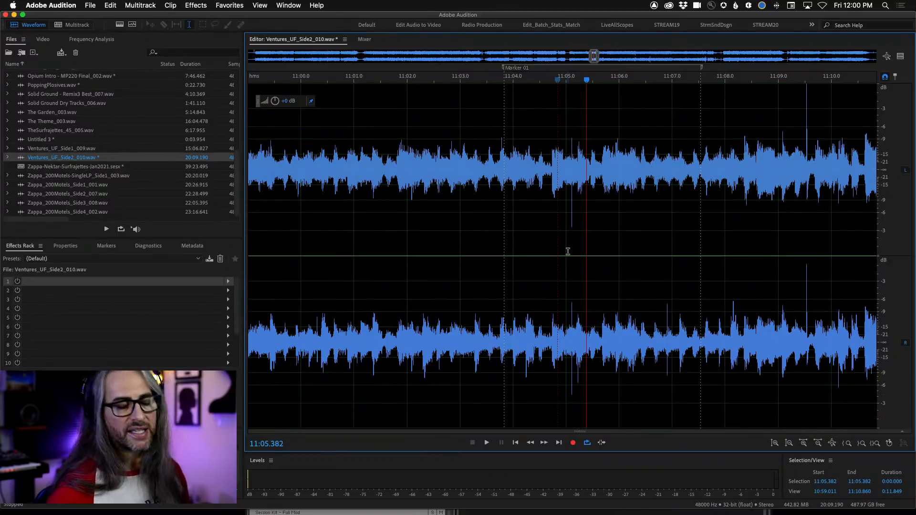
Step: Examine the shape of the spike near 11:05.105 in both channels, down to its individual samples
scroll(571, 255, "up", 3)
scroll(571, 254, "up", 3)
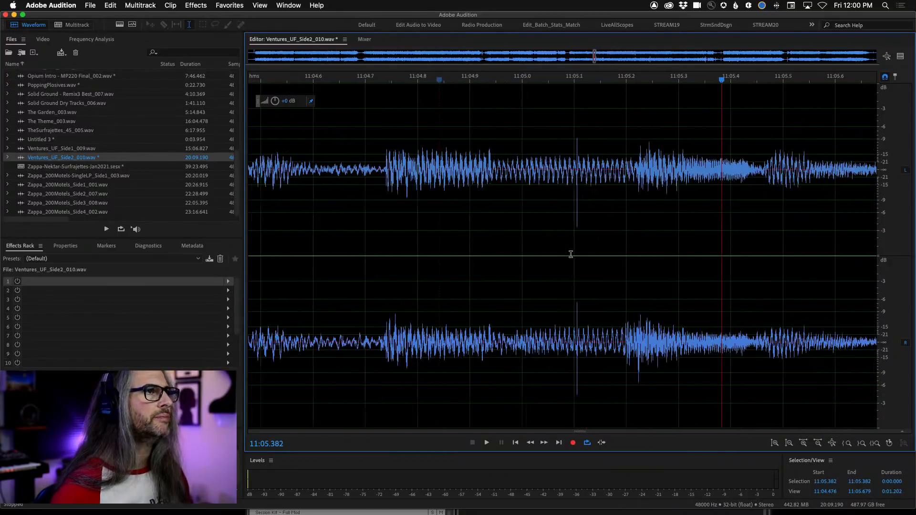
scroll(578, 257, "up", 8)
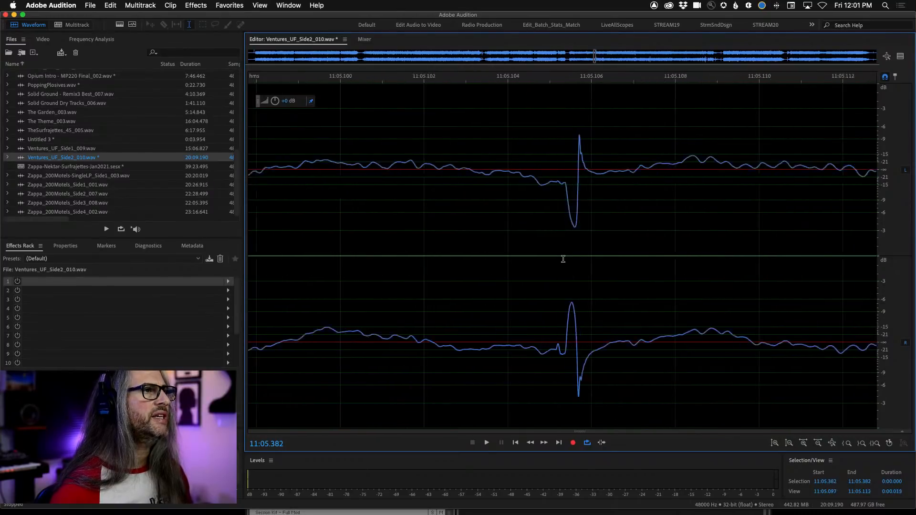
scroll(567, 259, "up", 1)
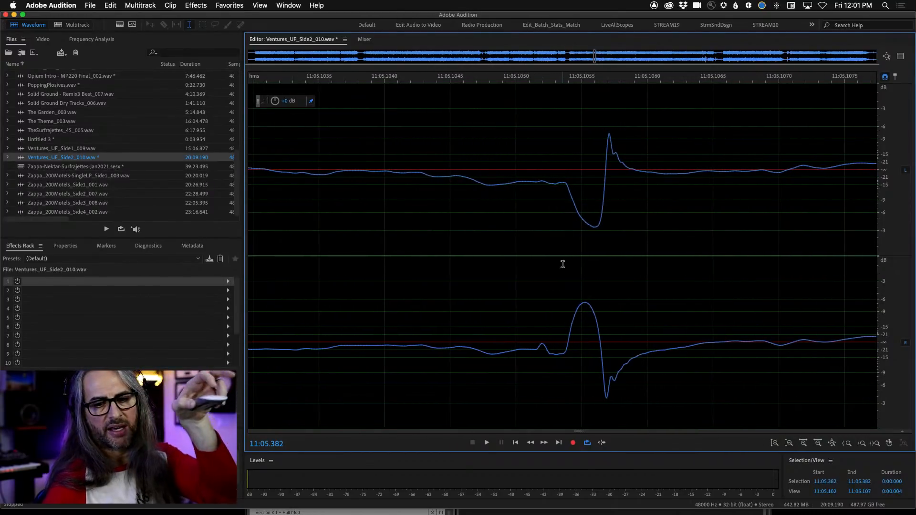
scroll(563, 265, "down", 10)
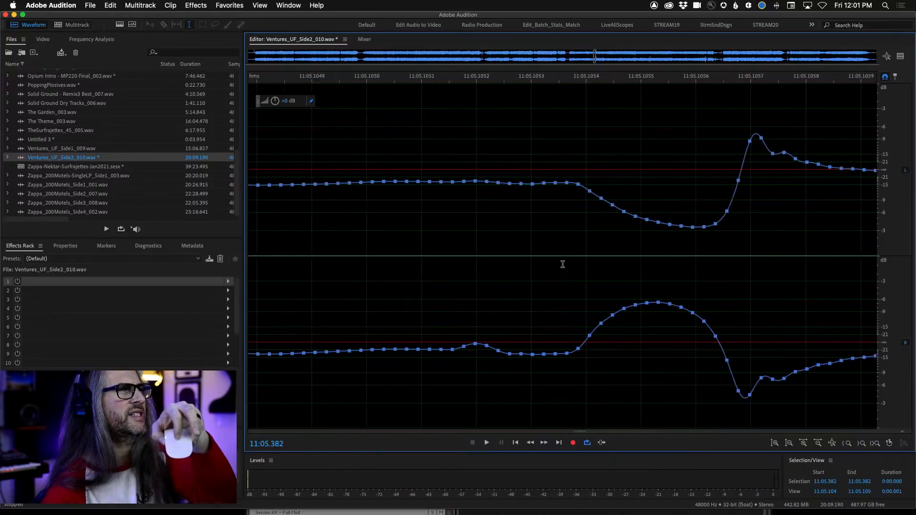
scroll(563, 264, "down", 1)
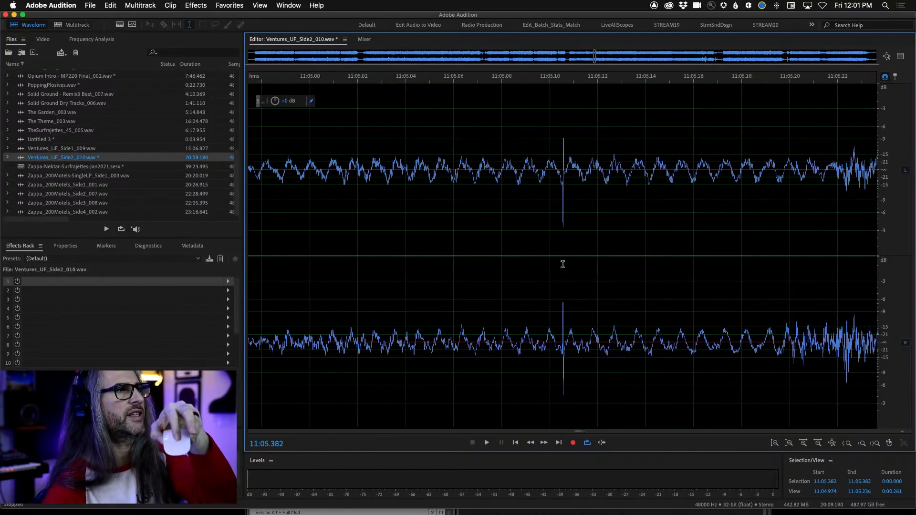
scroll(563, 265, "up", 10)
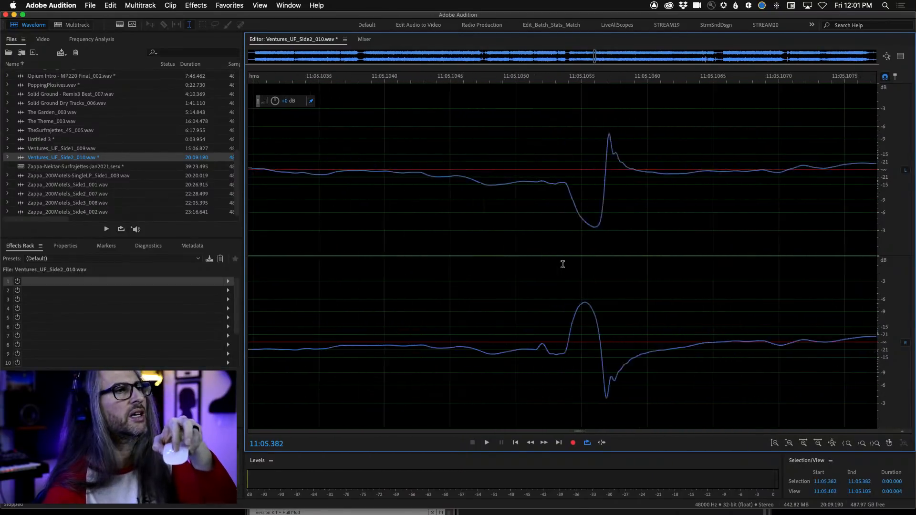
scroll(562, 264, "down", 8)
scroll(563, 264, "up", 10)
Step: Compare the whole-file waveform with the passage around Marker 01 to locate the spike in context
scroll(563, 264, "down", 15)
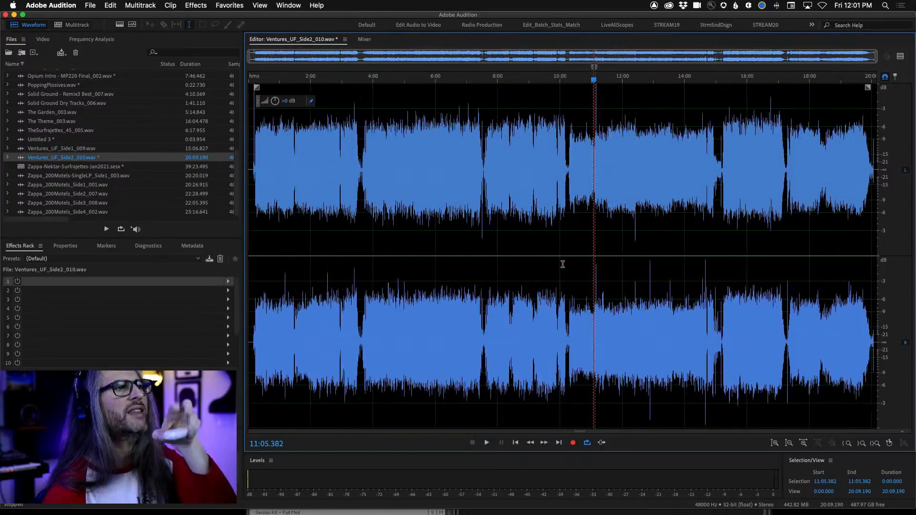
scroll(562, 264, "up", 6)
scroll(562, 264, "down", 6)
scroll(563, 264, "down", 4)
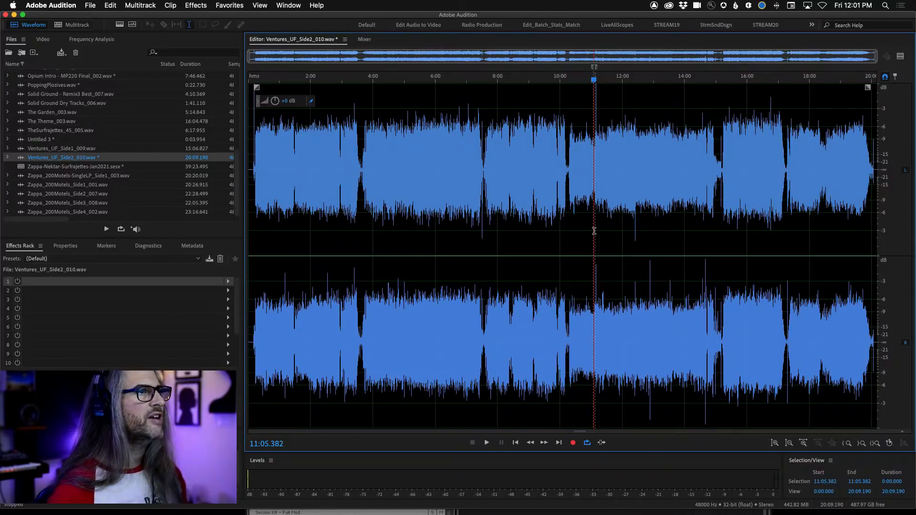
scroll(594, 231, "up", 12)
scroll(466, 235, "down", 8)
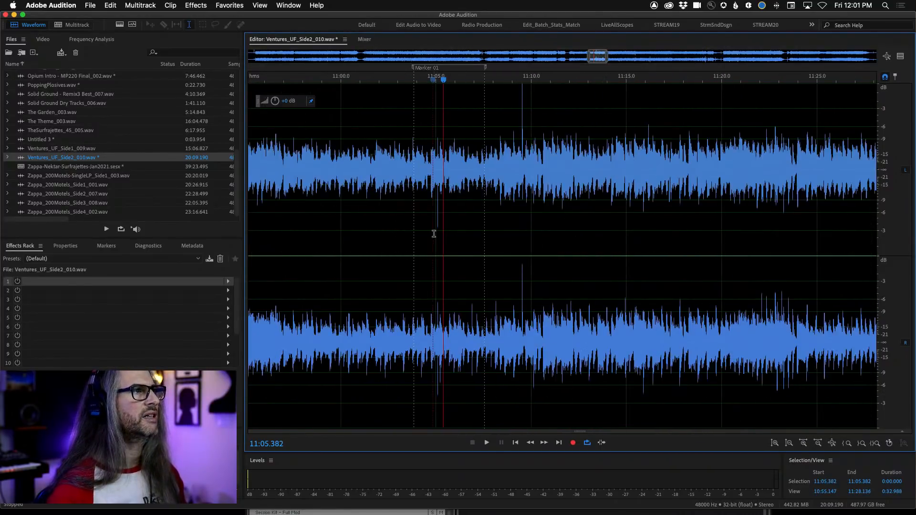
scroll(434, 233, "up", 6)
scroll(387, 232, "down", 6)
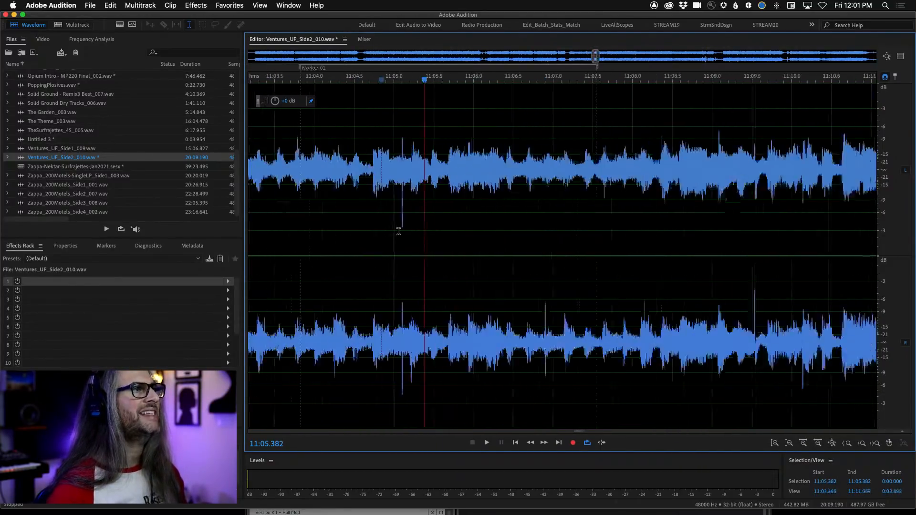
Step: Inspect the individual sample points of the spike near 11:05.105 against the waveform on either side of it
scroll(398, 222, "up", 15)
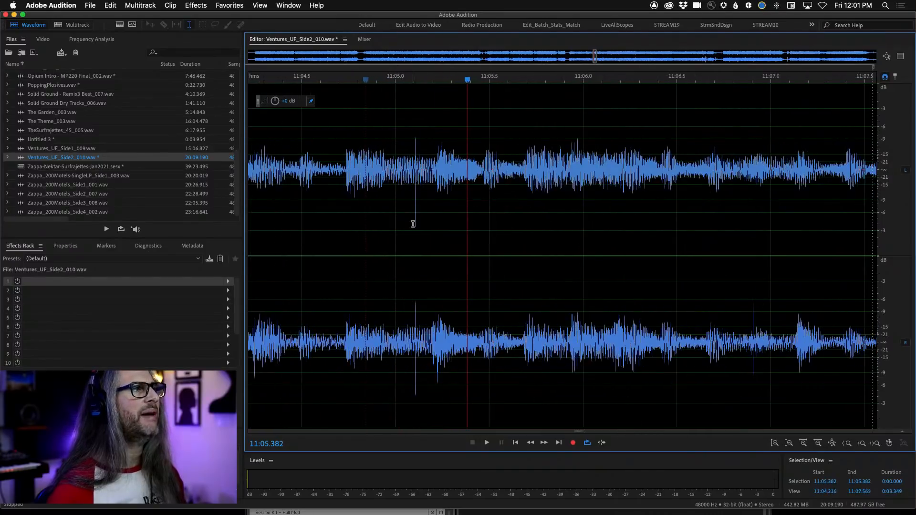
scroll(527, 232, "down", 5)
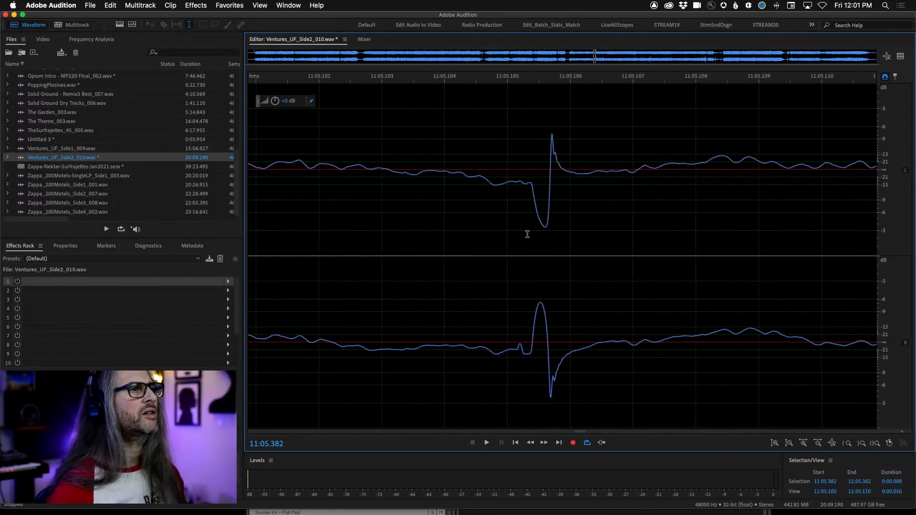
scroll(527, 234, "up", 5)
scroll(528, 234, "down", 4)
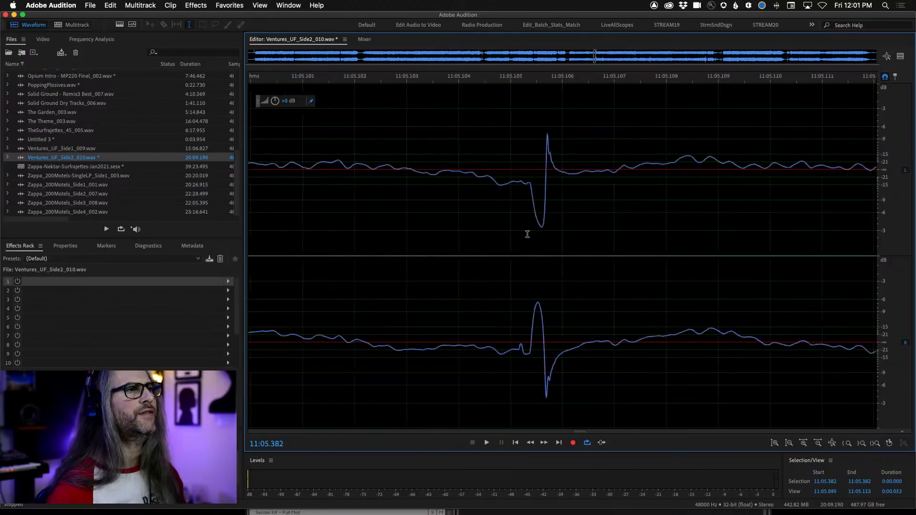
scroll(528, 234, "up", 6)
scroll(528, 234, "down", 5)
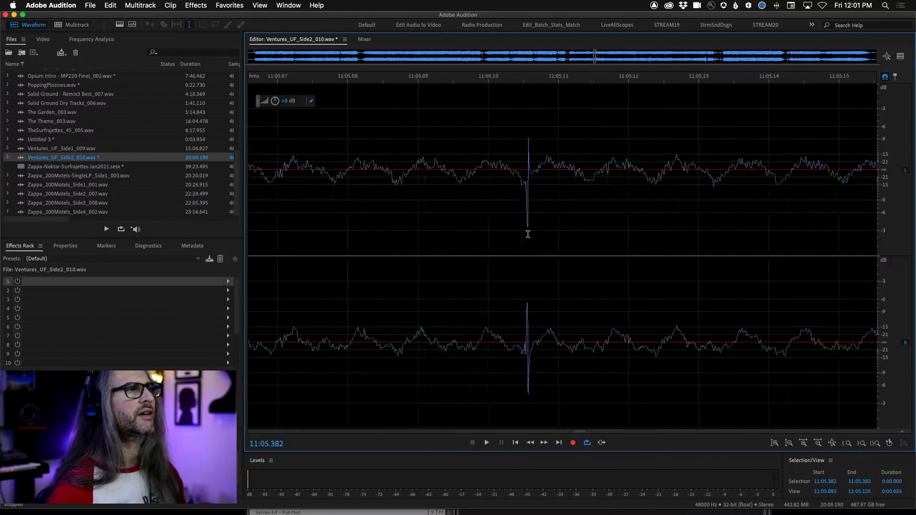
scroll(528, 234, "up", 4)
scroll(528, 234, "down", 7)
scroll(528, 234, "up", 8)
scroll(528, 234, "down", 4)
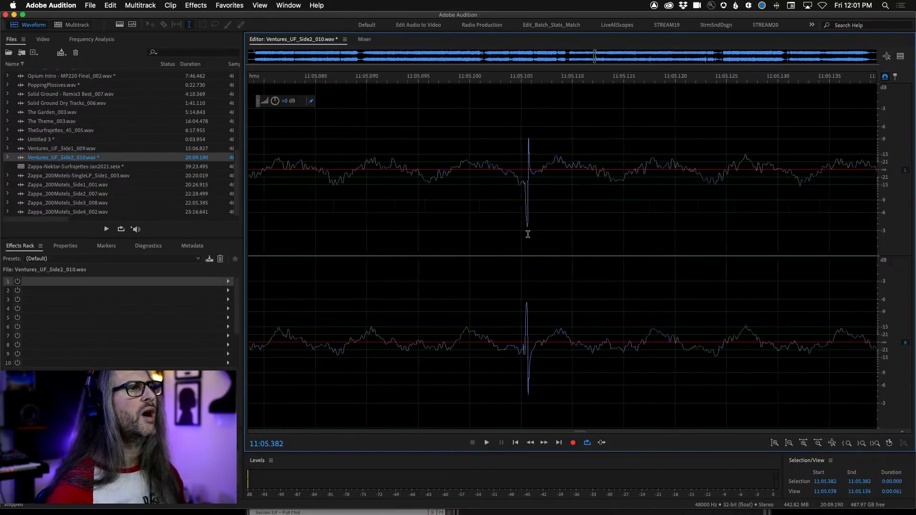
scroll(528, 234, "up", 5)
scroll(528, 234, "down", 4)
scroll(528, 234, "up", 6)
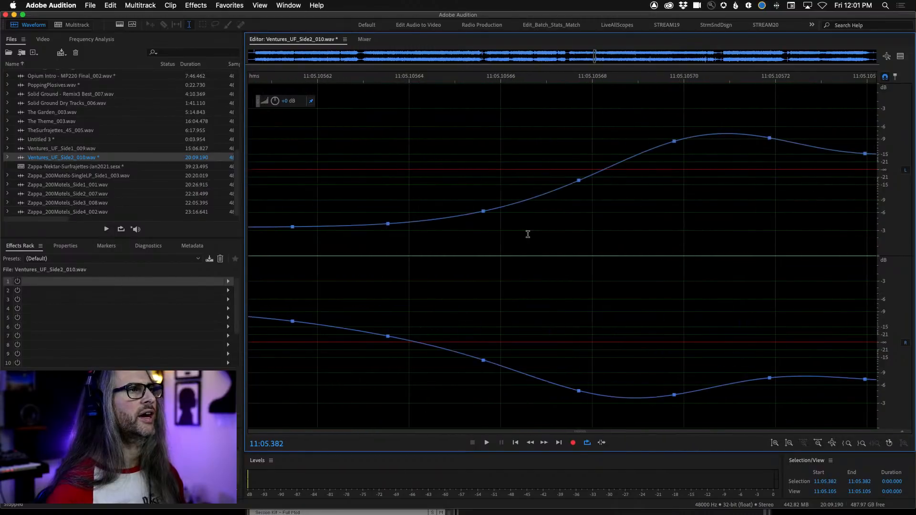
Step: Highlight the spike's steep rise at 11:05.105, clear the selection, and examine the sample points around the rise
left_click_drag(722, 141, 425, 215)
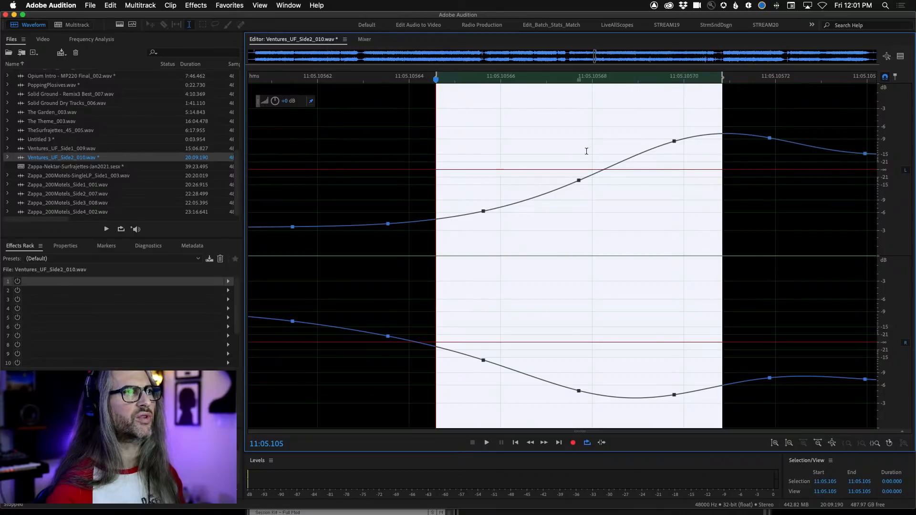
left_click(587, 206)
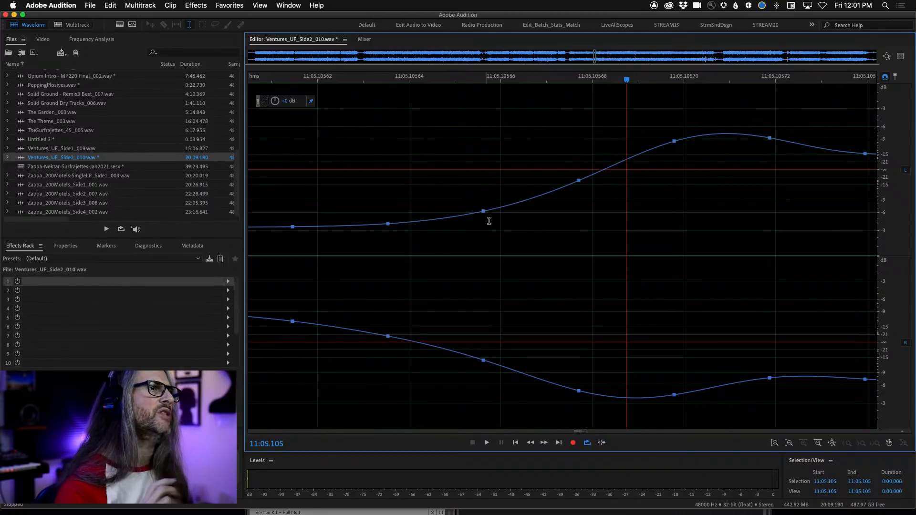
scroll(507, 254, "down", 6)
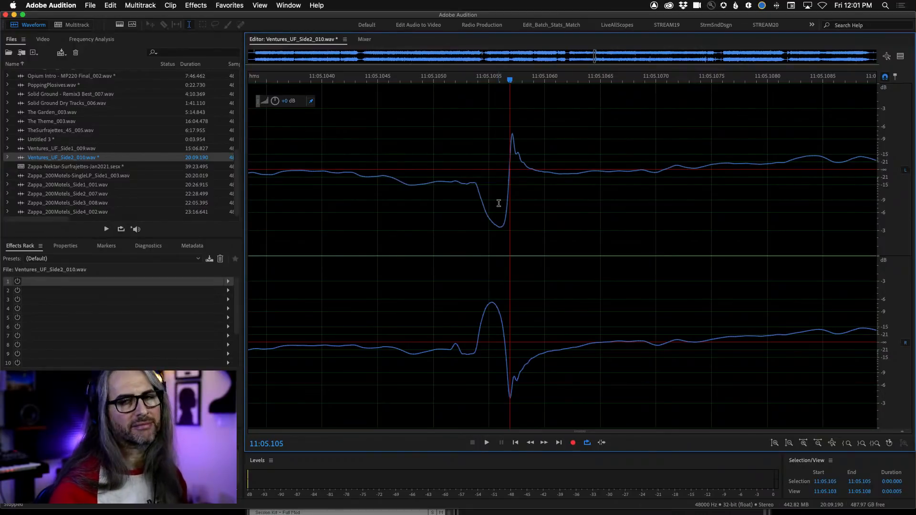
scroll(500, 203, "up", 10)
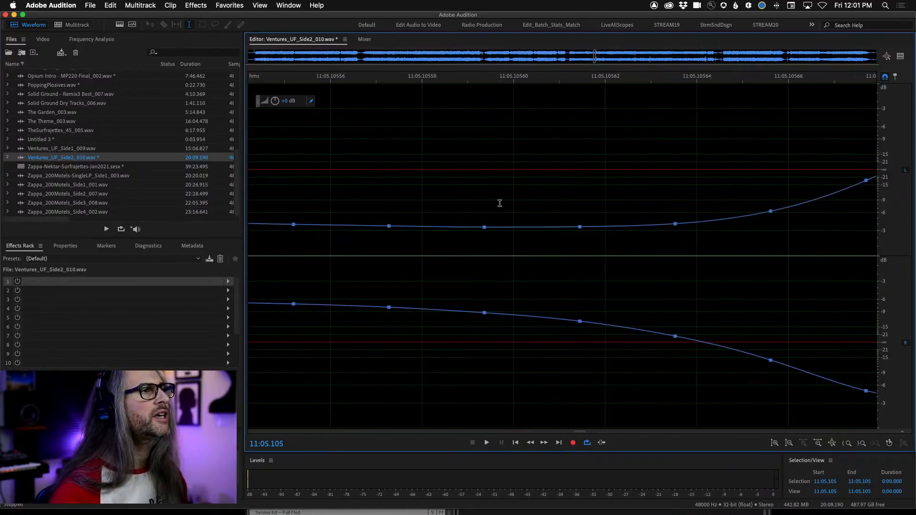
scroll(500, 204, "down", 3)
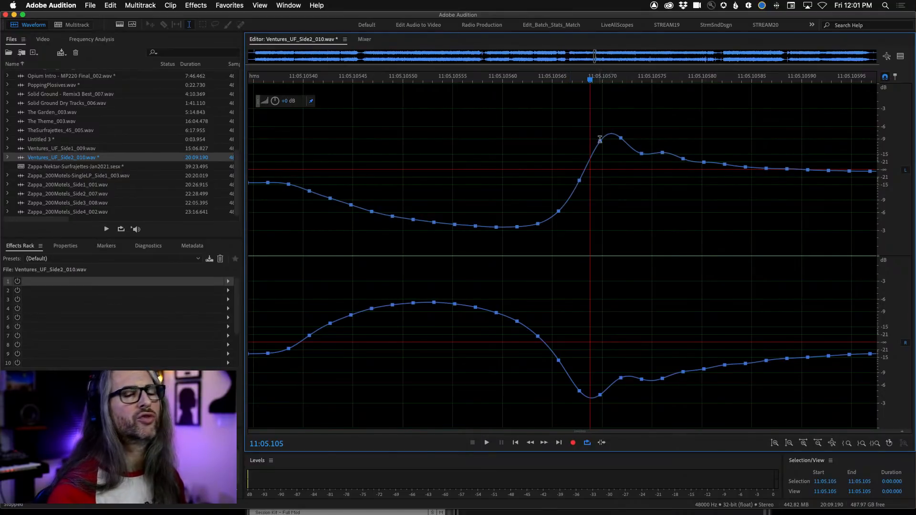
scroll(593, 206, "down", 10)
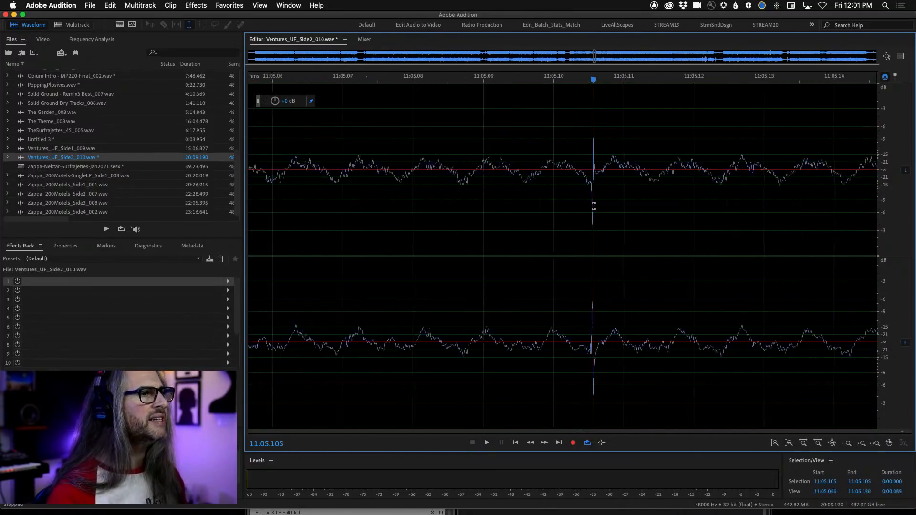
Step: Highlight the complete spike from 11:05.103 to 11:05.107 in both channels and clear the selection
left_click(578, 224)
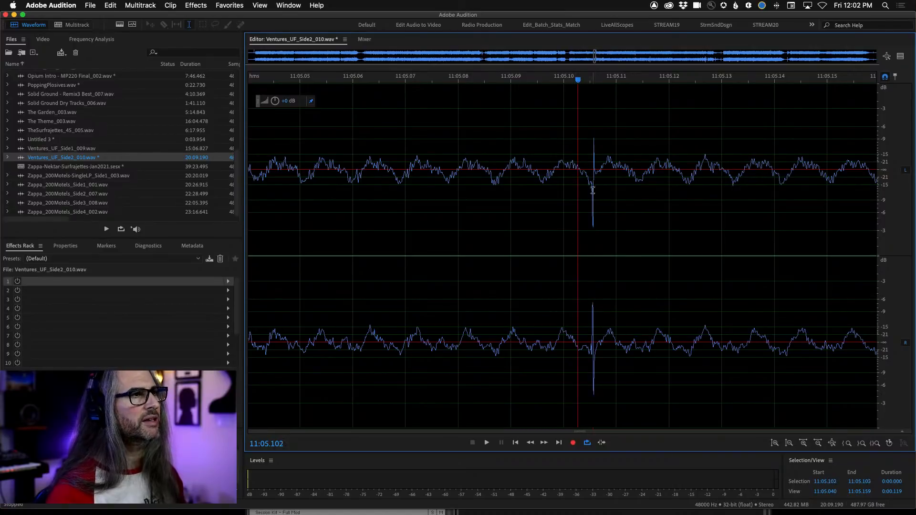
left_click_drag(584, 200, 605, 306)
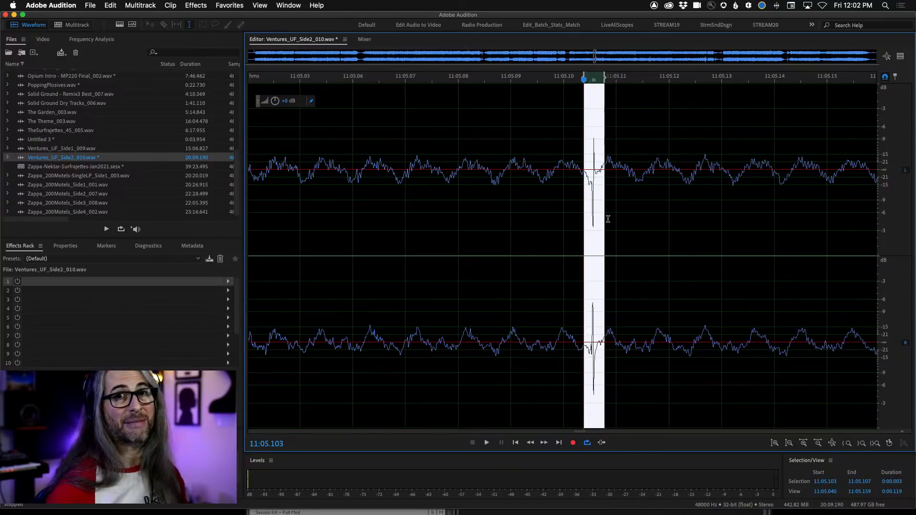
left_click(521, 187)
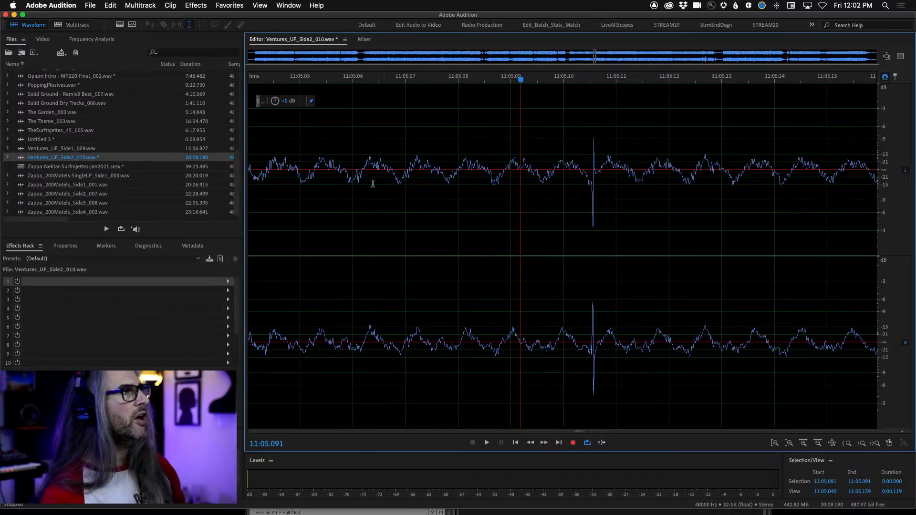
Step: Highlight the regular waveform around the spike, including one cycle from 11:05.126 to 11:05.137, and return the playhead to 11:05.098
left_click_drag(263, 156, 709, 194)
left_click_drag(704, 152, 762, 179)
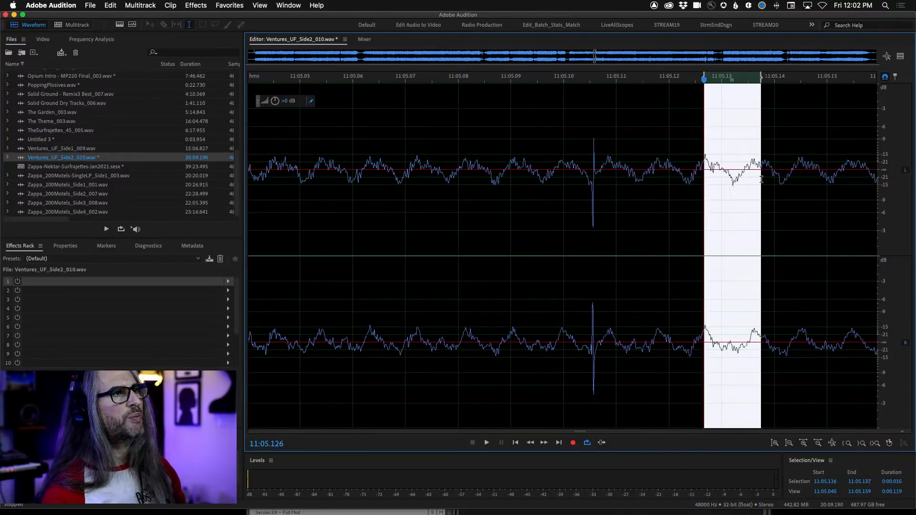
left_click(557, 228)
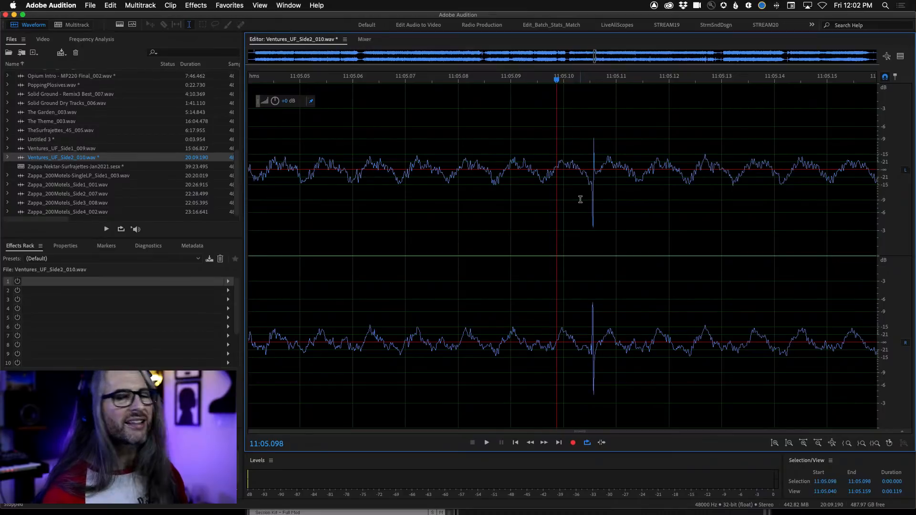
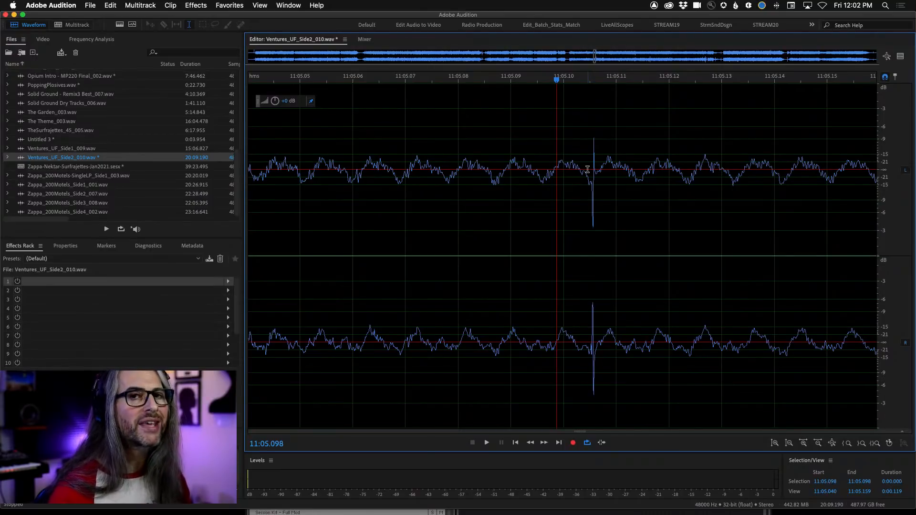
Step: Select the click spike in both channels tightly, from about 11:05.104 to 11:05.106
mouse_move(588, 170)
left_mouse_down()
mouse_move(603, 194)
mouse_move(600, 179)
left_mouse_up()
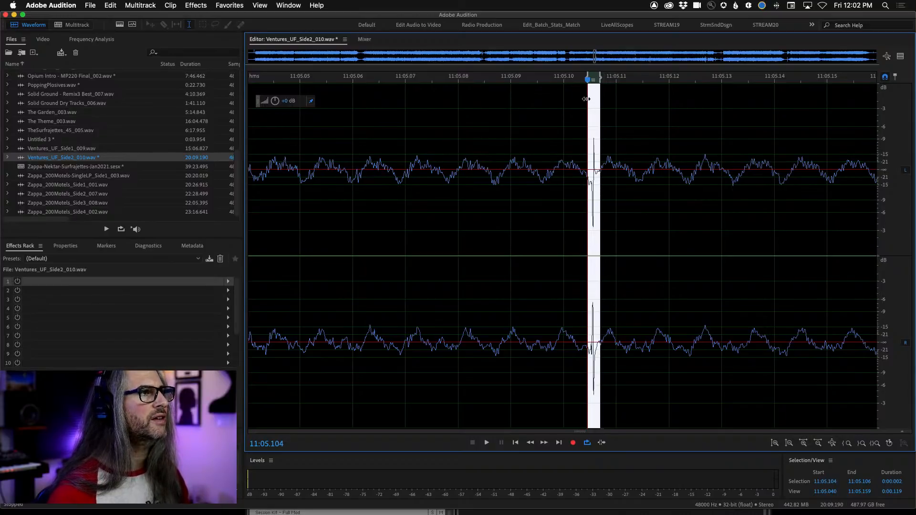
left_click_drag(587, 73, 584, 72)
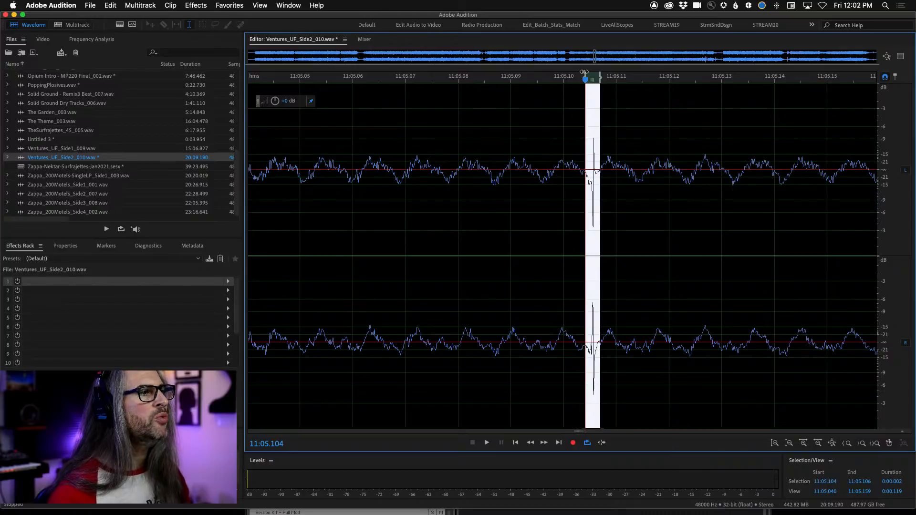
scroll(616, 79, "up", 5)
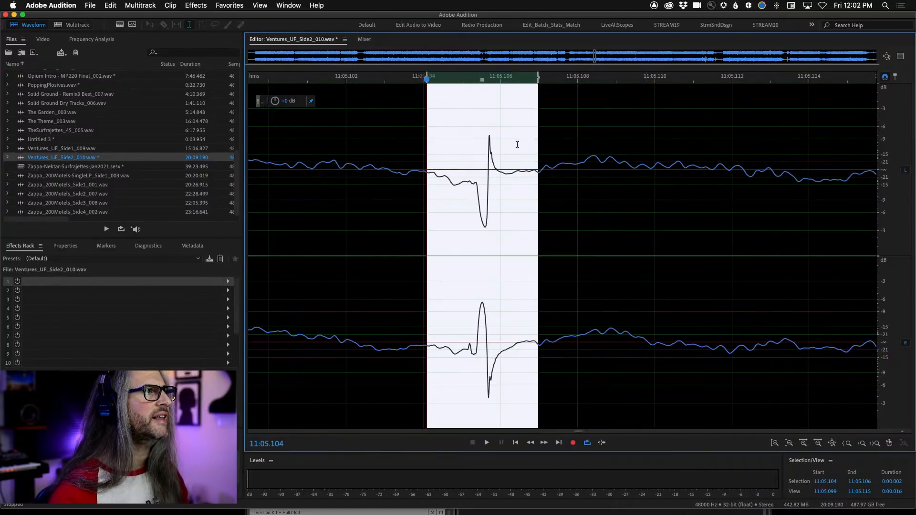
left_click_drag(426, 76, 433, 76)
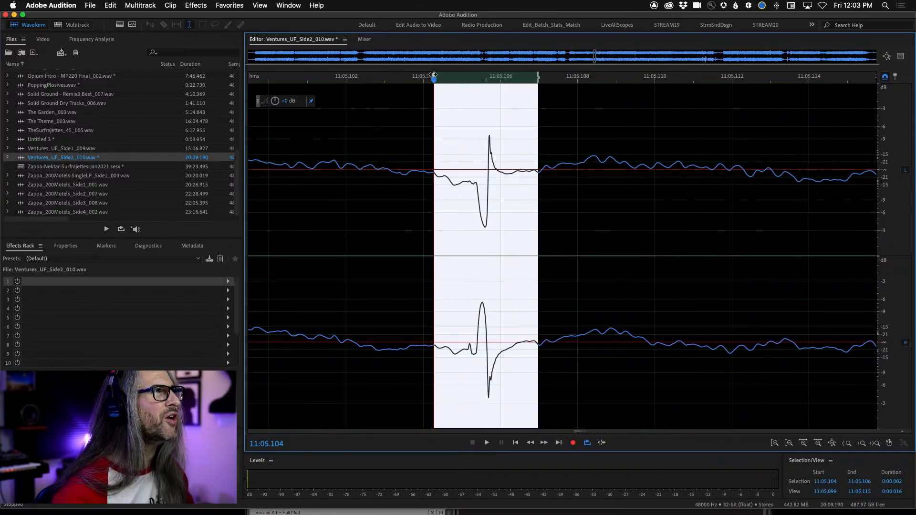
left_click_drag(434, 78, 457, 76)
left_click_drag(538, 75, 517, 84)
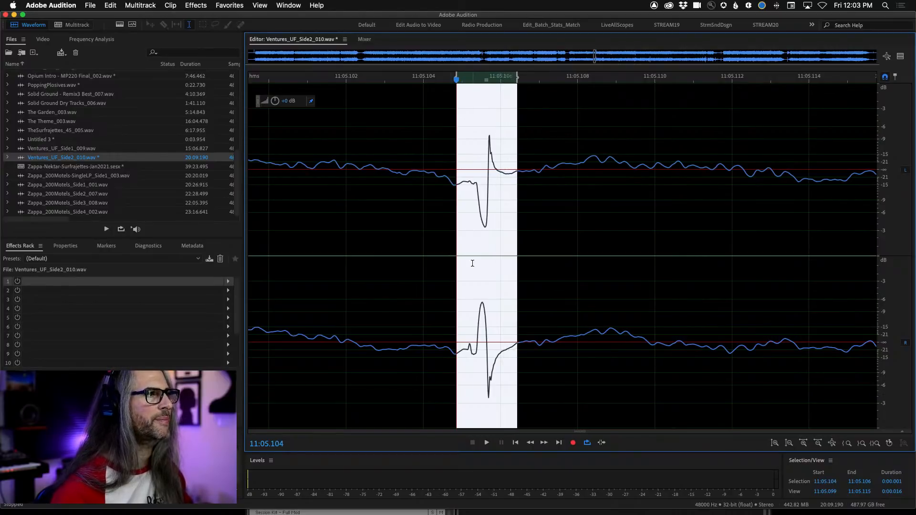
Step: Repair the selected click with the Auto Heal favorite
scroll(473, 264, "down", 1)
left_click(232, 4)
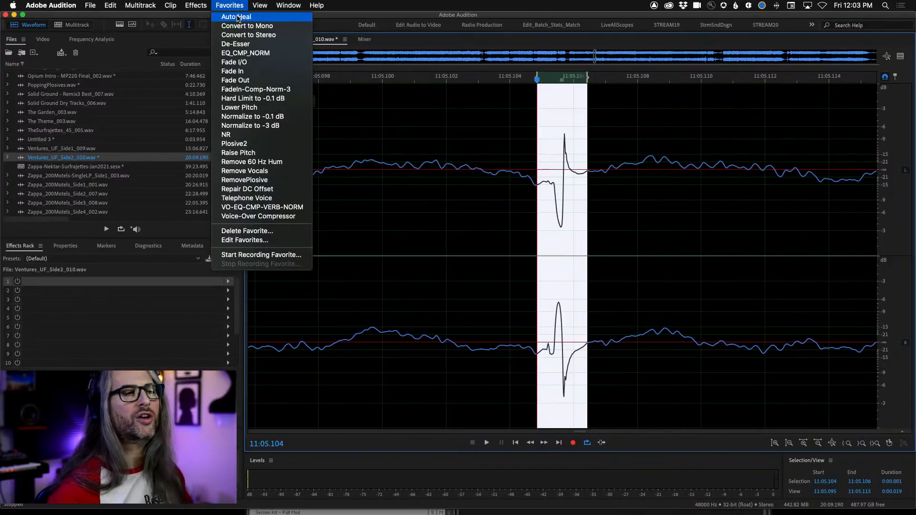
left_click(237, 17)
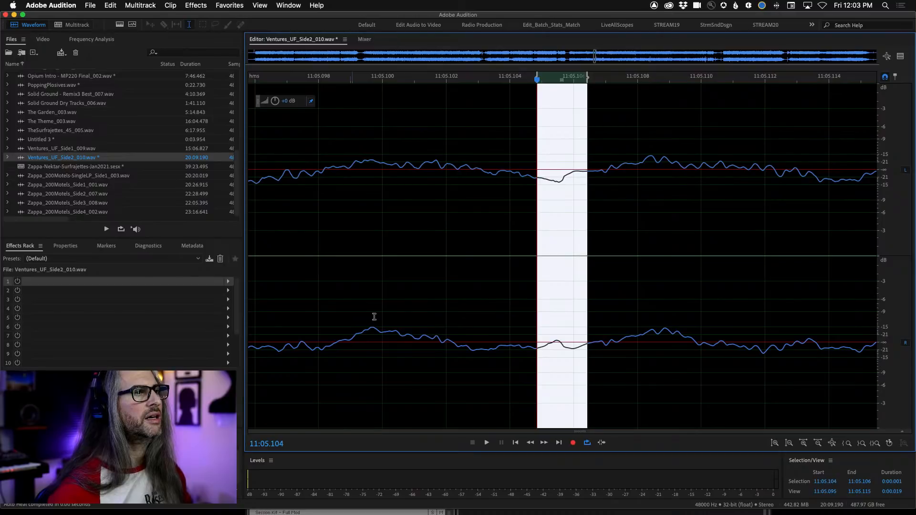
Step: Play back the healed passage several times, starting shortly before the repaired spot at about 11:04.73
scroll(558, 356, "down", 5)
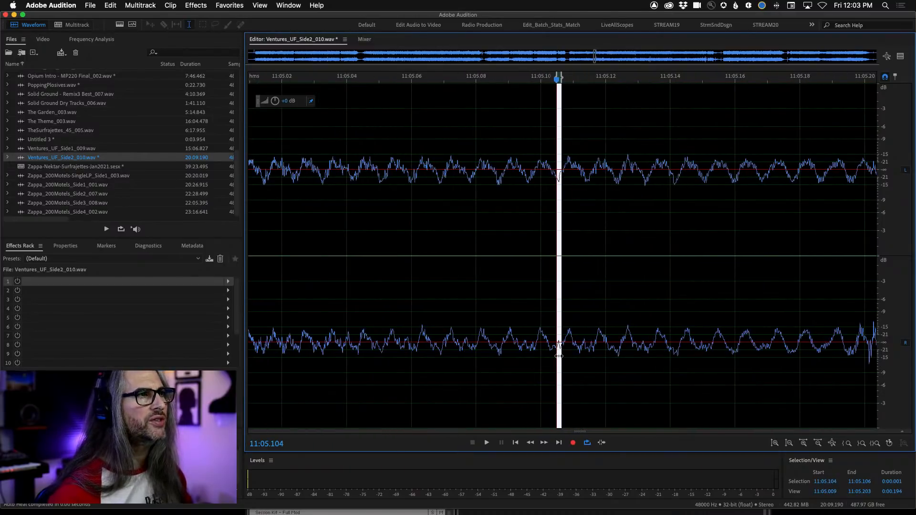
scroll(547, 316, "down", 4)
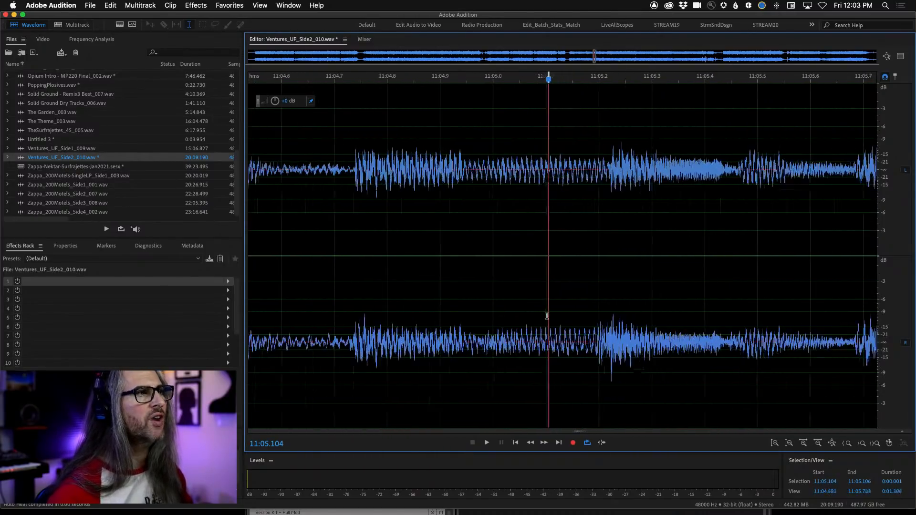
left_click(480, 233)
left_click(464, 221)
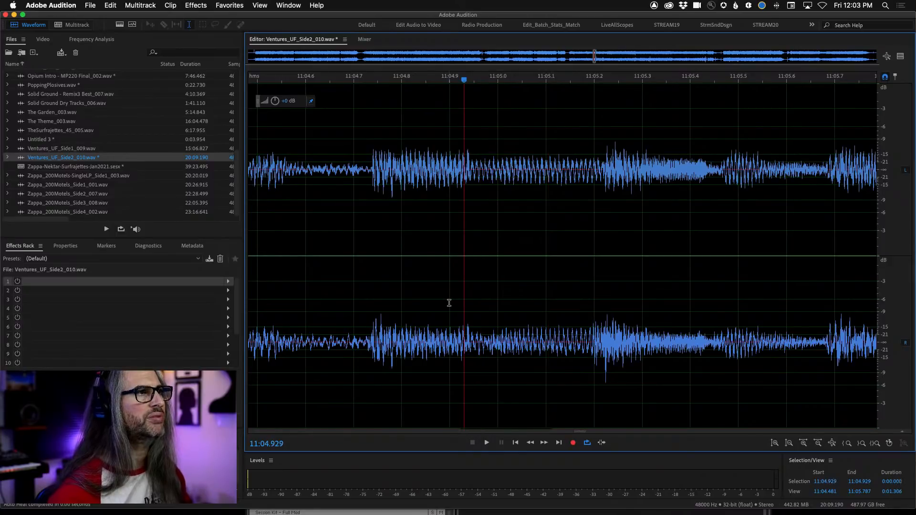
key("space")
left_click(381, 148)
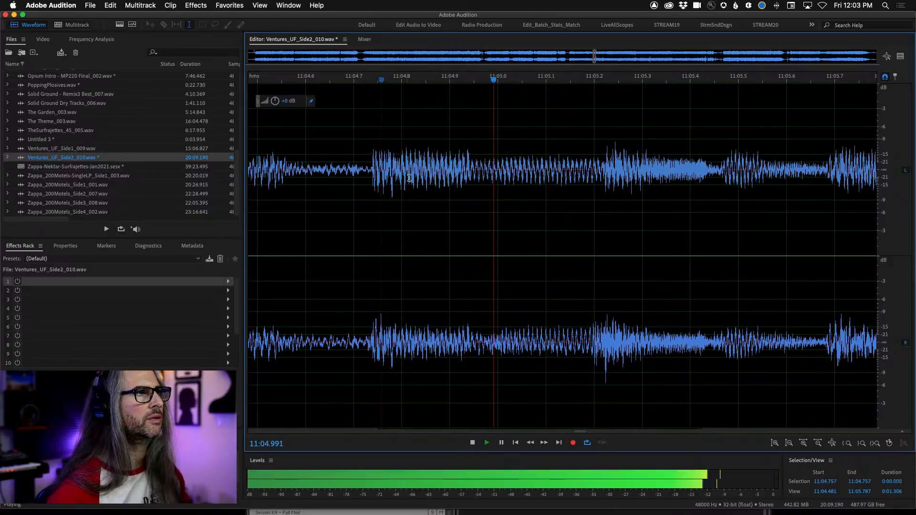
left_click(369, 167)
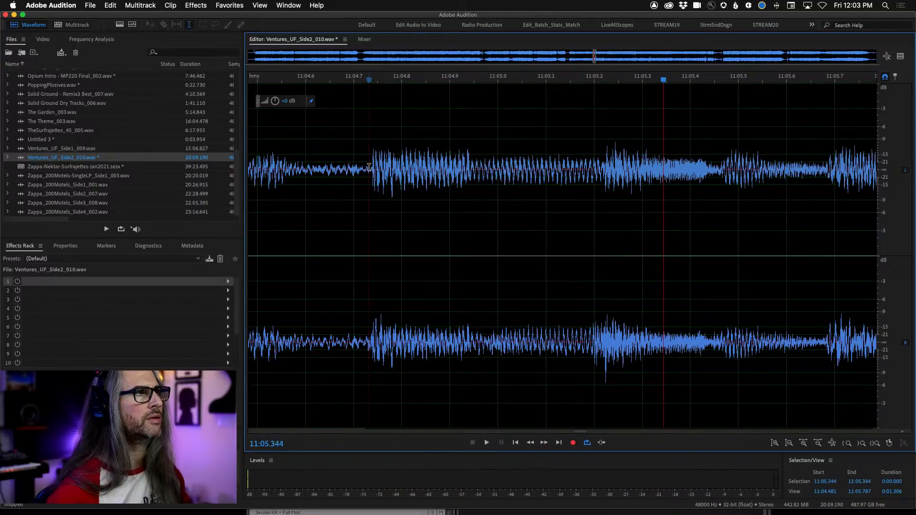
left_click(369, 167)
left_click(369, 167)
key("space")
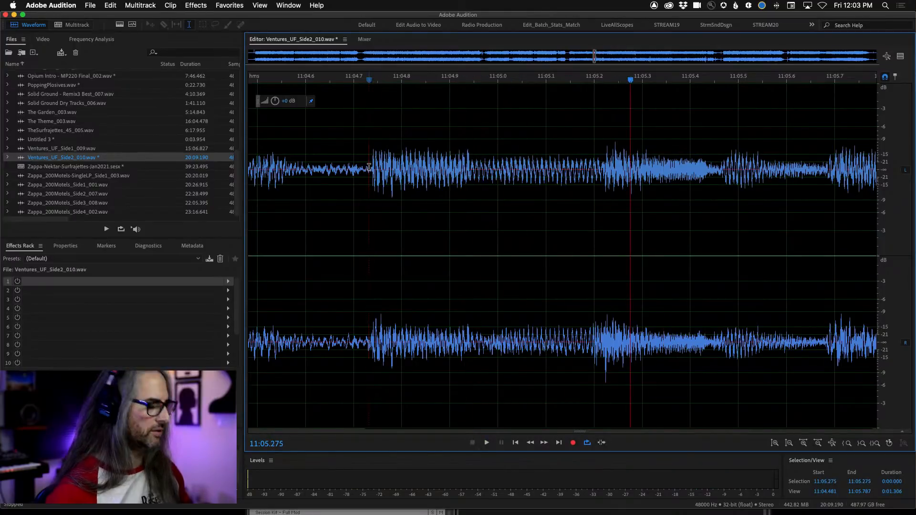
Step: Undo the Auto Heal and replay the original passage with the click from about 11:04.73
left_click(371, 167)
key("space")
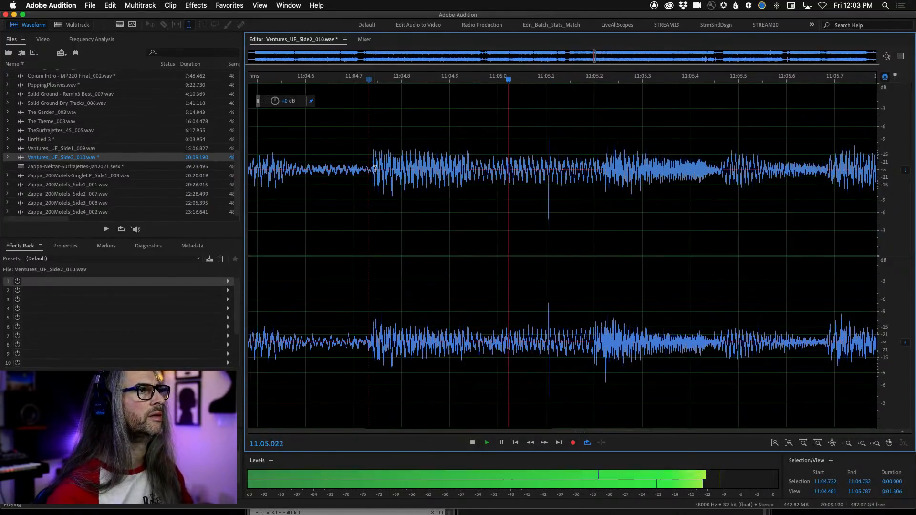
left_click(372, 167)
left_click(372, 166)
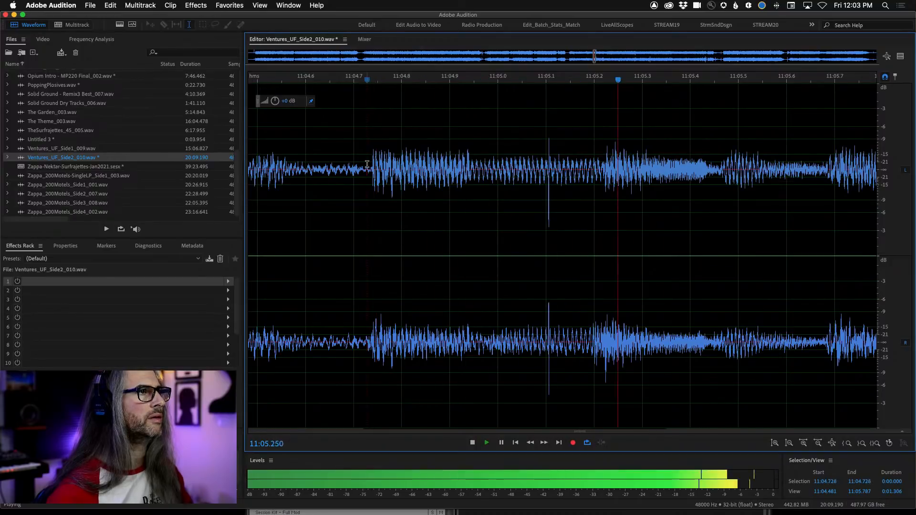
left_click(368, 165)
key("space")
key("space")
left_click(367, 165)
key("space")
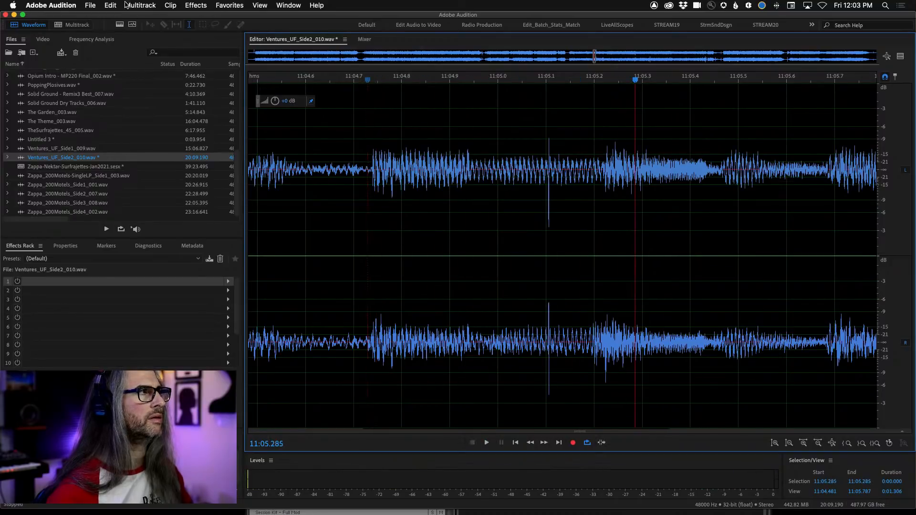
Step: Redo the Auto Heal repair and replay the passage from about 11:04.73 for comparison
left_click(110, 5)
left_click(117, 25)
left_click(371, 182)
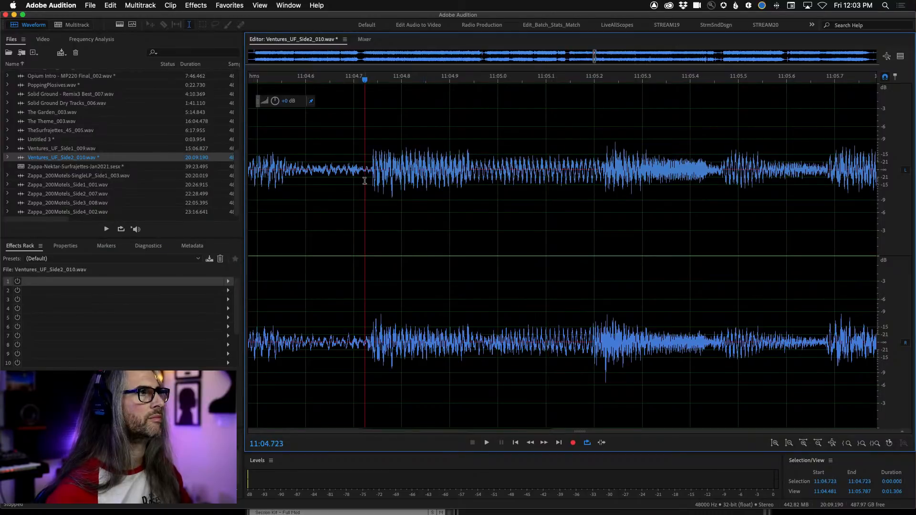
key("space")
key("space")
left_click(372, 184)
key("space")
key("space")
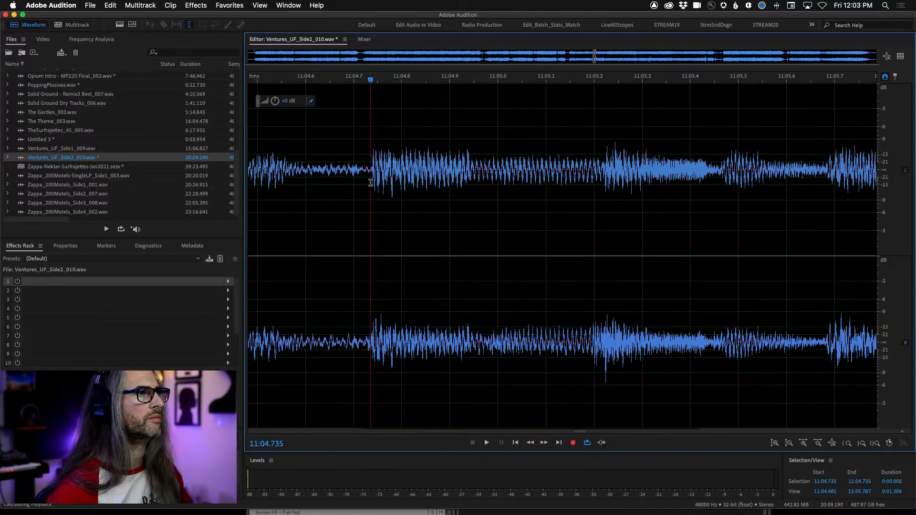
key("space")
left_click(373, 184)
key("space")
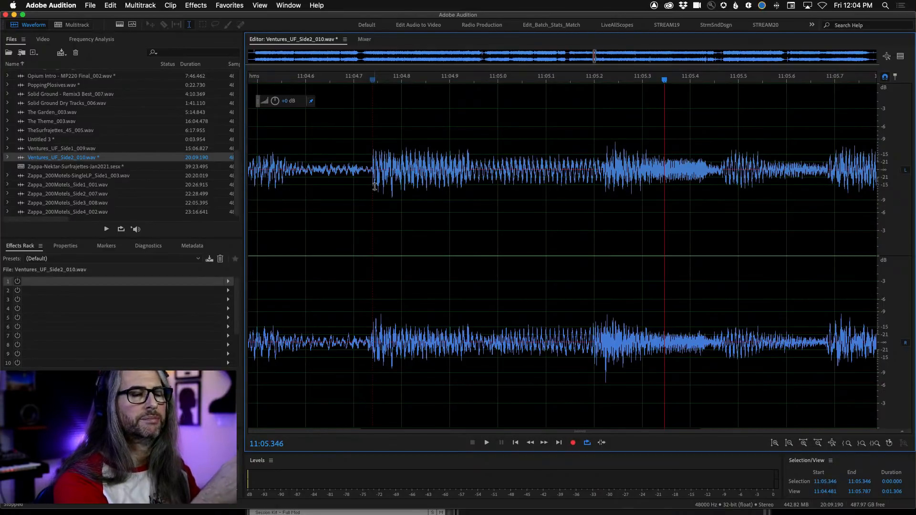
Step: Undo the Auto Heal repair again and place the playhead at about 11:05.001
key("super+z")
left_click(498, 265)
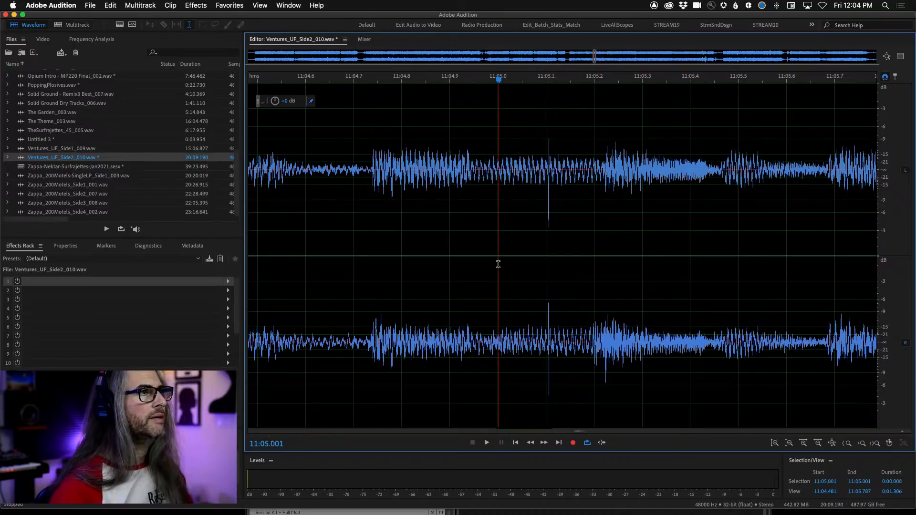
Step: Look through the Noise Reduction / Restoration effects and bring up the DeClicker diagnostics
left_click(177, 5)
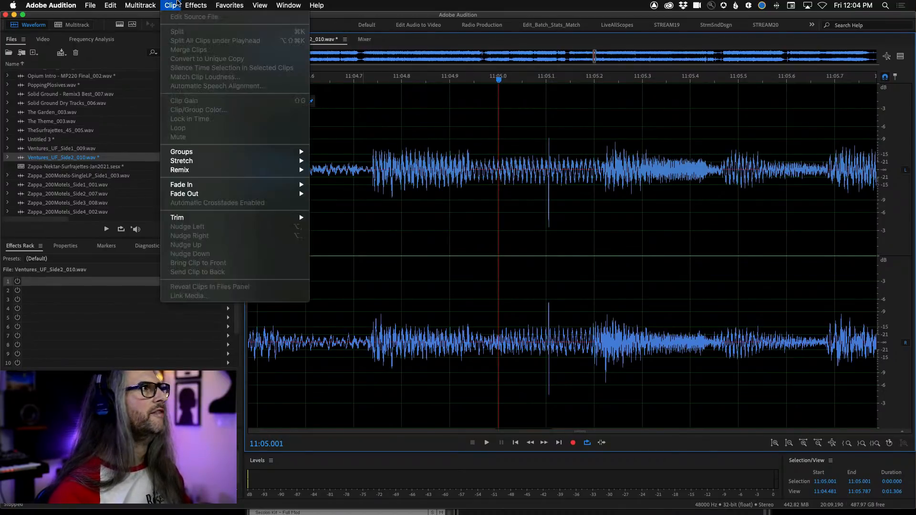
mouse_move(230, 161)
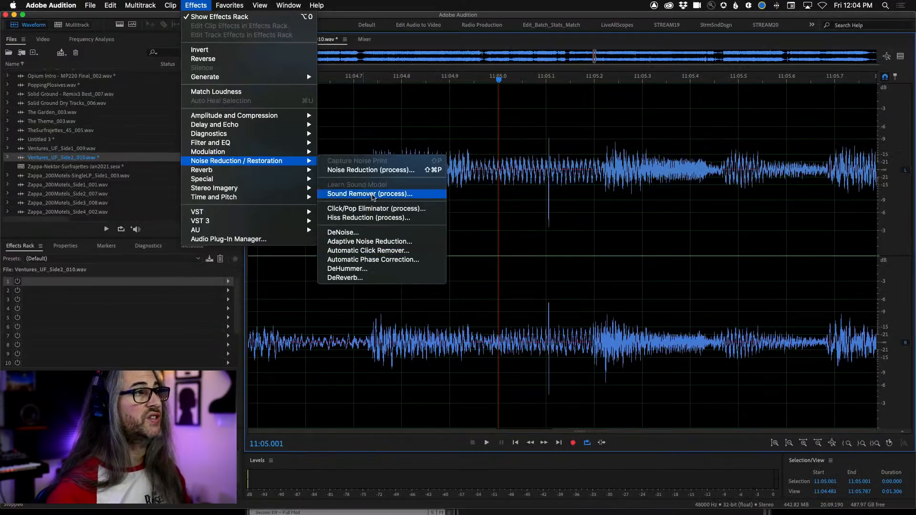
key("Escape")
left_click(149, 246)
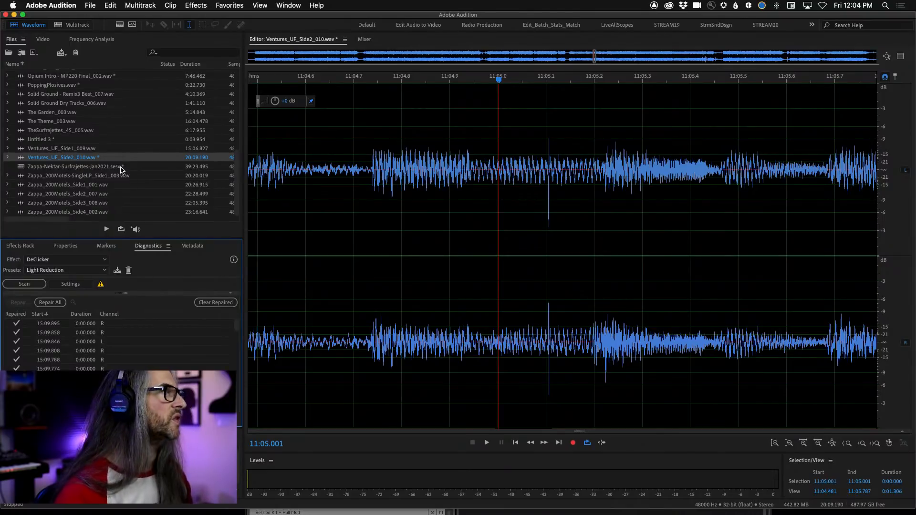
Step: Open PoppingPlosives.wav and place the playhead just before the Between marker, at about 0:05.160
double_click(56, 87)
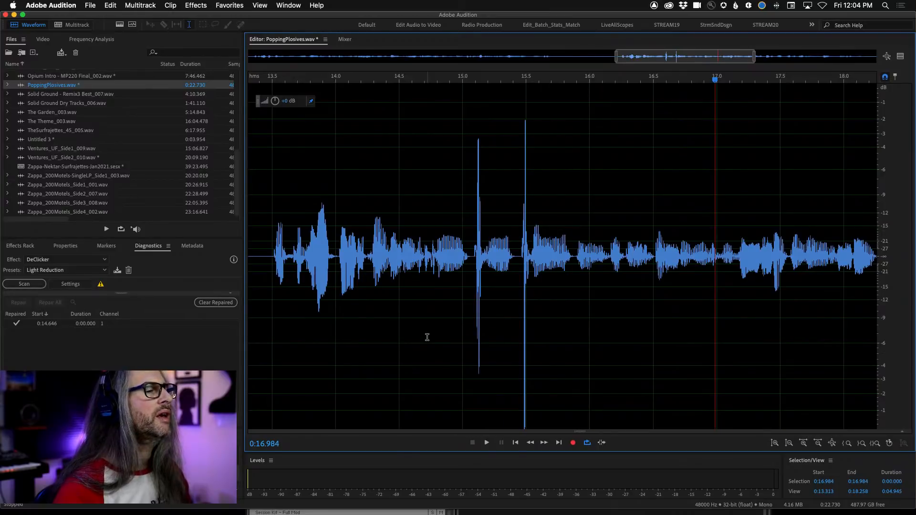
key("backslash")
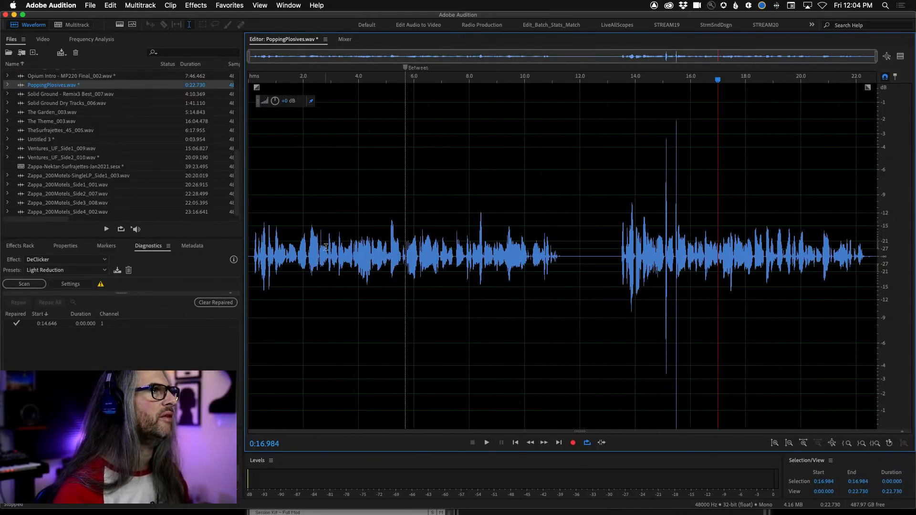
left_click(403, 244)
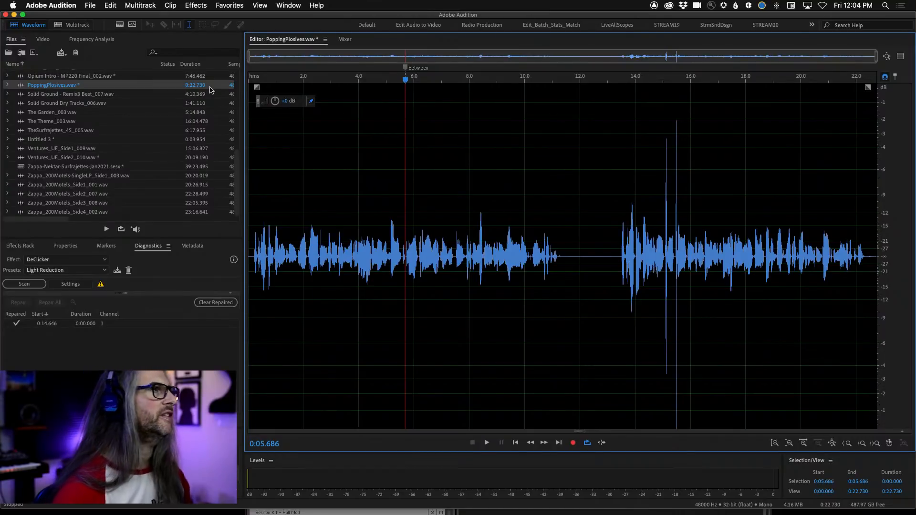
left_click(391, 237)
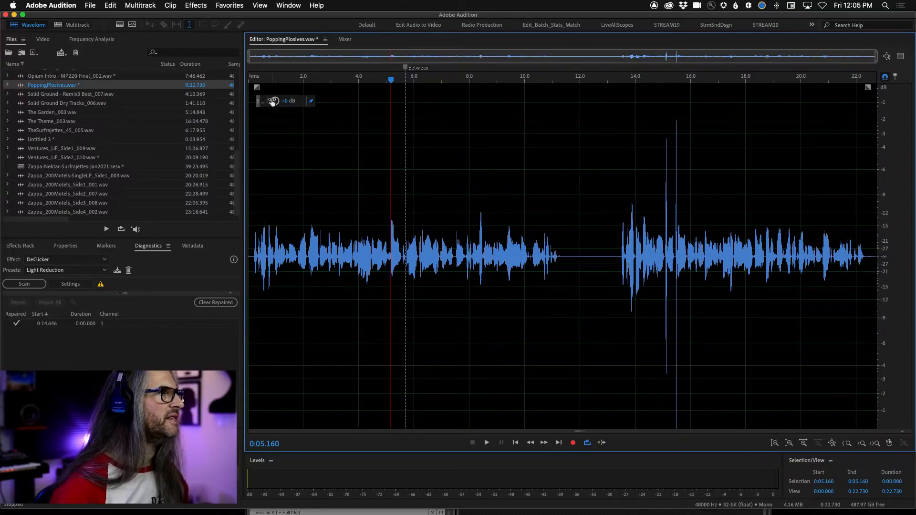
Step: Select the first spoken section from 0:00.000 to about 0:11.529, raise its gain, and clear the selection
left_click_drag(274, 102, 277, 100)
key("super+a")
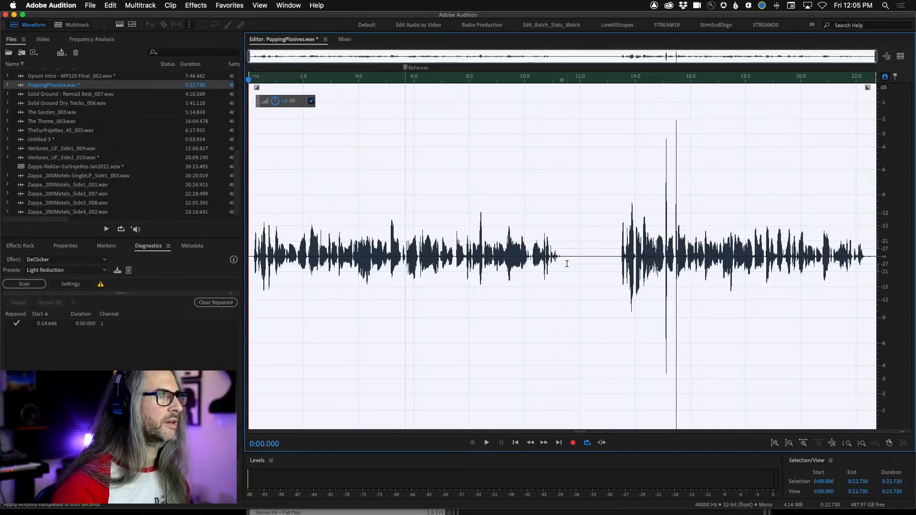
left_click_drag(567, 264, 1, 264)
left_click_drag(275, 101, 304, 101)
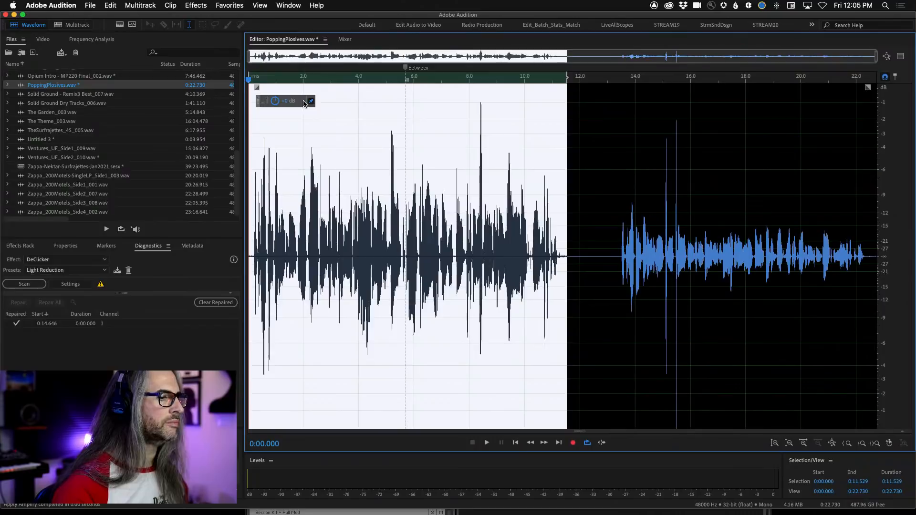
left_click(368, 189)
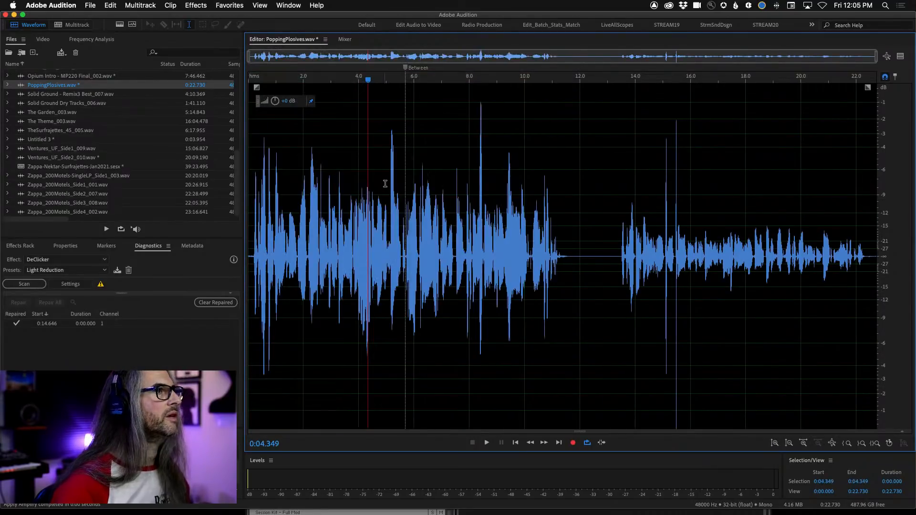
left_click(398, 193)
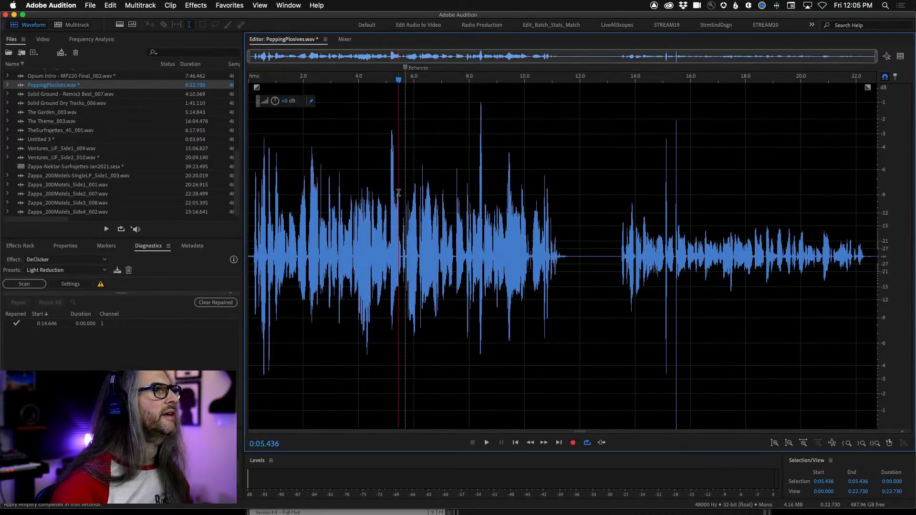
Step: Show the spectral frequency display and play the audio around the Between marker from about 0:05.47
left_click(119, 25)
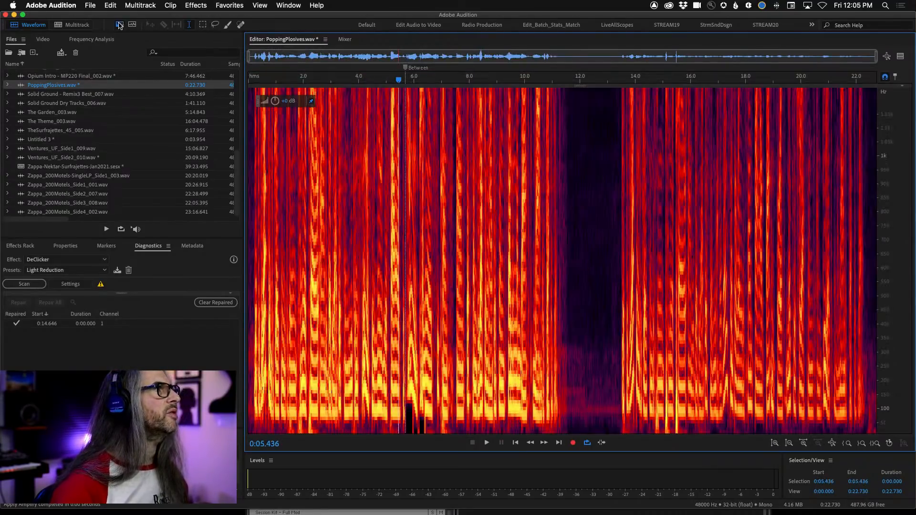
left_click(400, 165)
key("space")
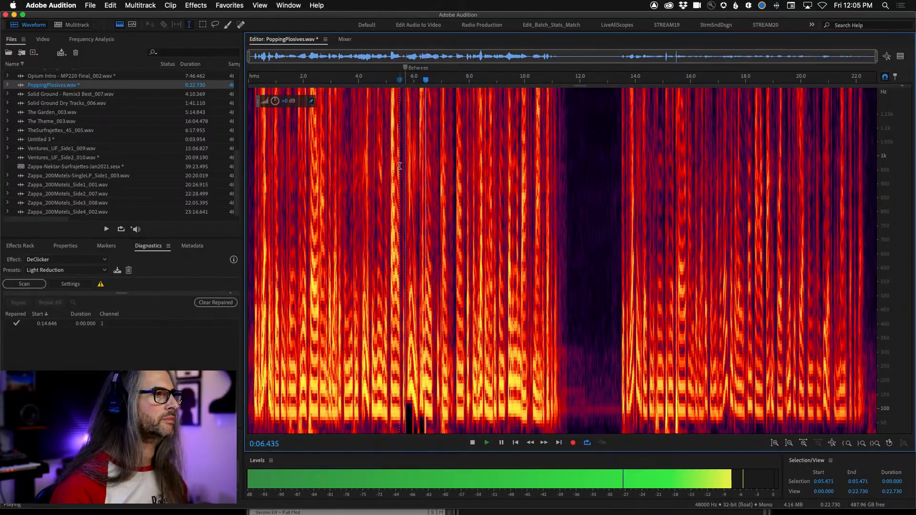
left_click(400, 221)
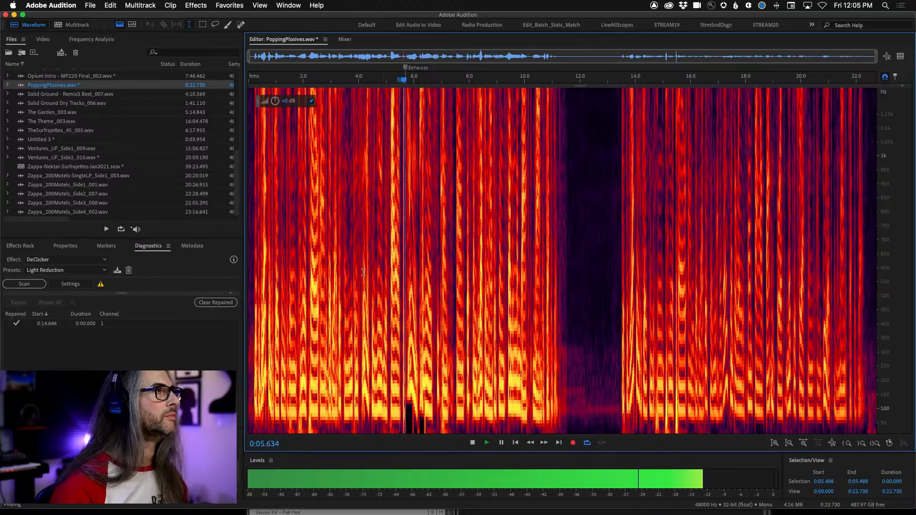
Step: Stop playback and undo the Amplify and DeClicker edits on PoppingPlosives.wav
key("space")
left_click(140, 5)
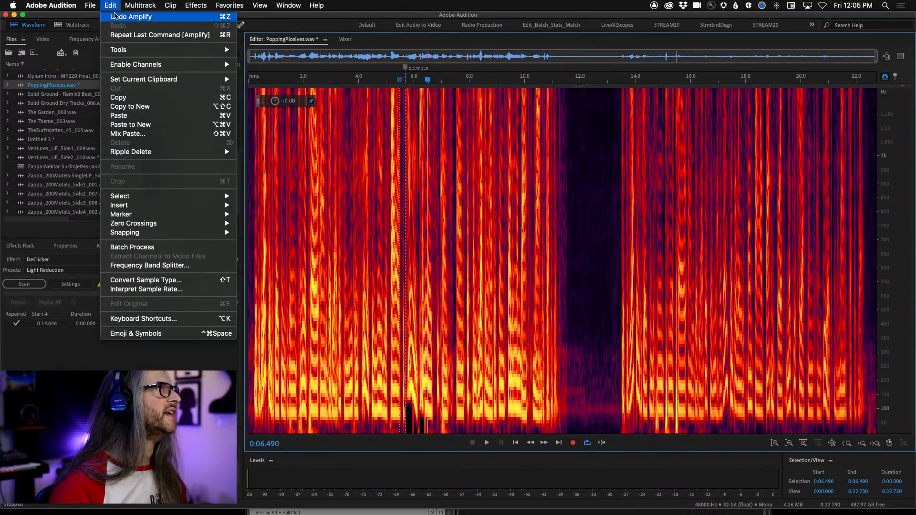
key("super+z")
left_click(114, 3)
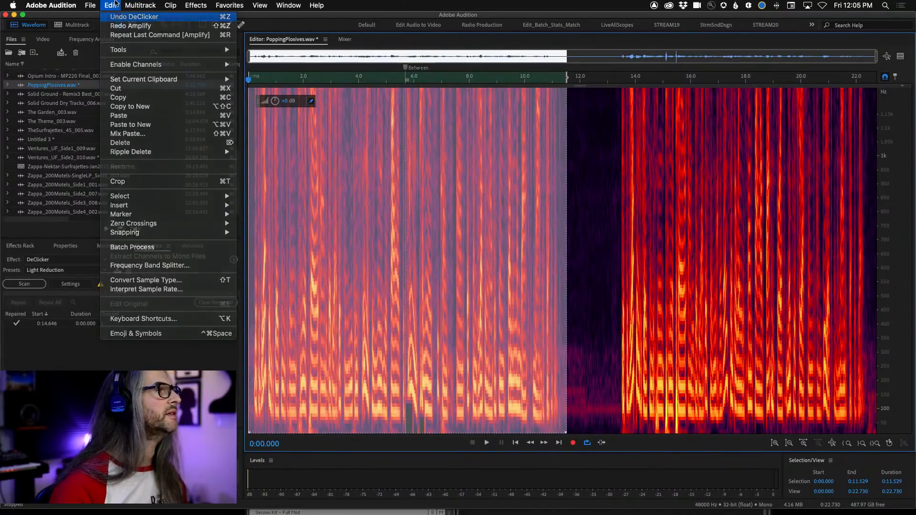
key("super+z")
Step: Undo all remaining Silence Frequencies edits, back to the original PoppingPlosives.wav recording
left_click(115, 4)
key("super+z")
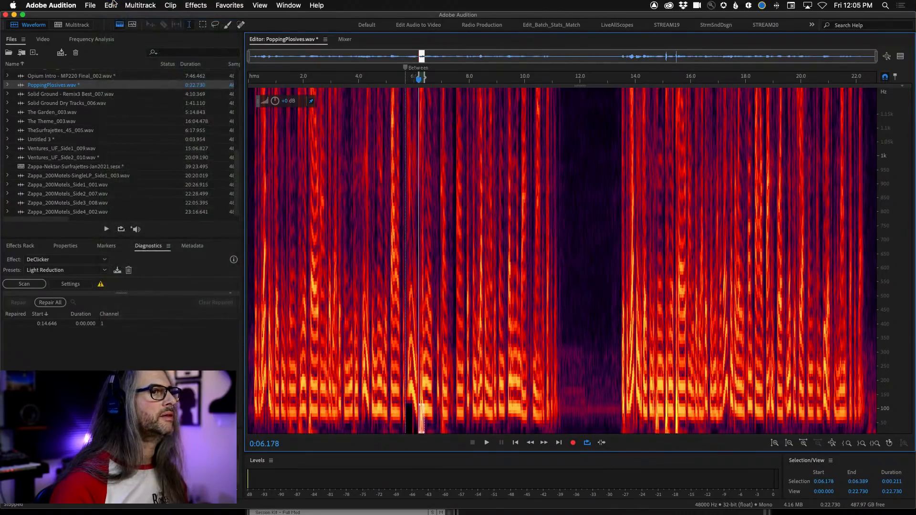
left_click(115, 4)
left_click(113, 5)
key("super+z")
left_click(114, 3)
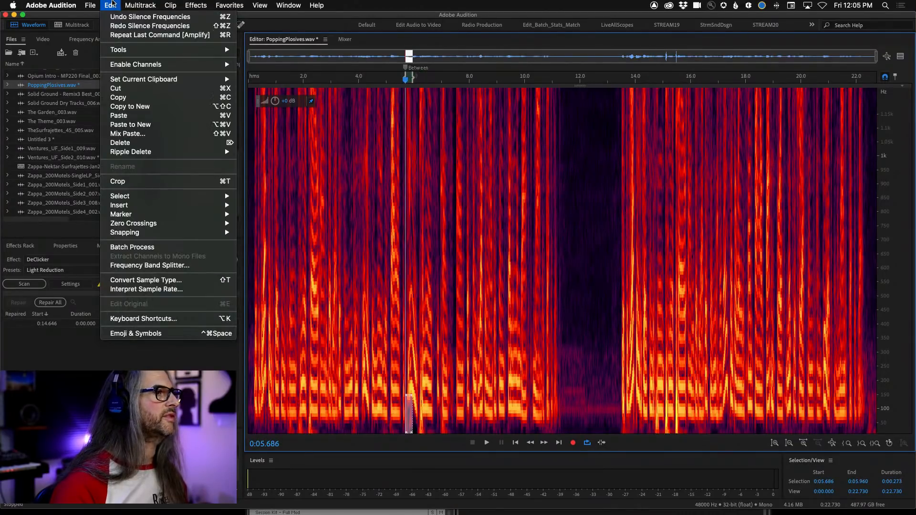
left_click(117, 18)
left_click(116, 6)
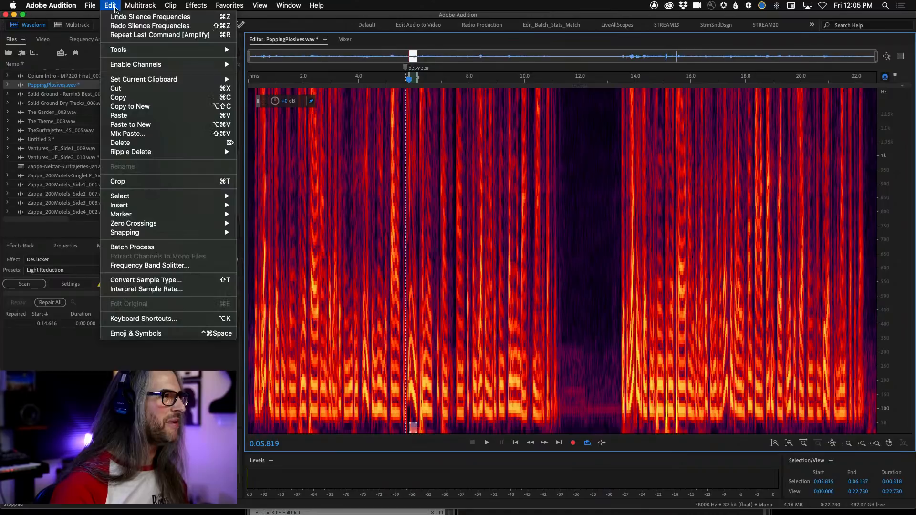
left_click(117, 26)
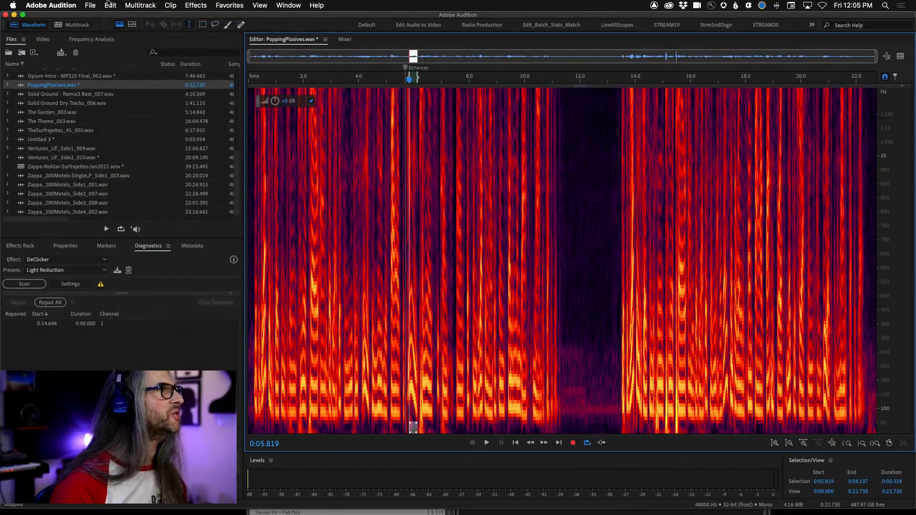
left_click(109, 4)
left_click(117, 16)
left_click(111, 6)
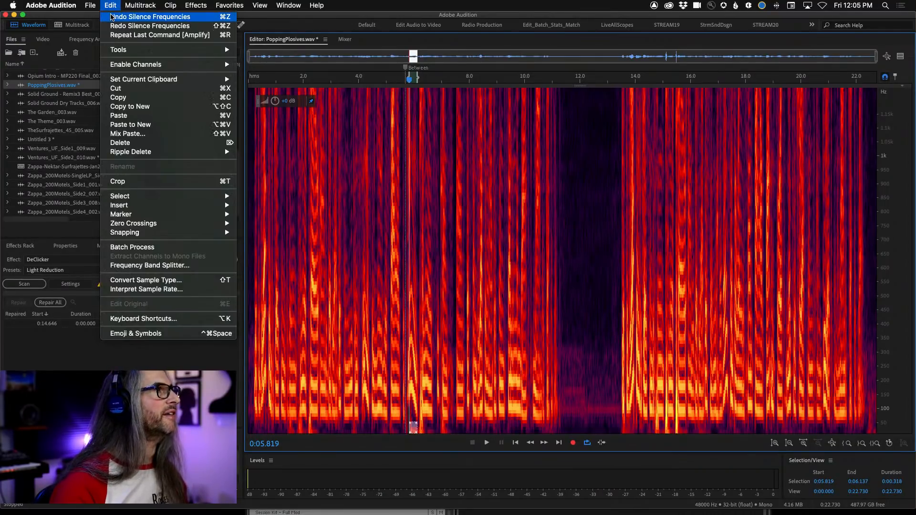
left_click(111, 17)
left_click(110, 4)
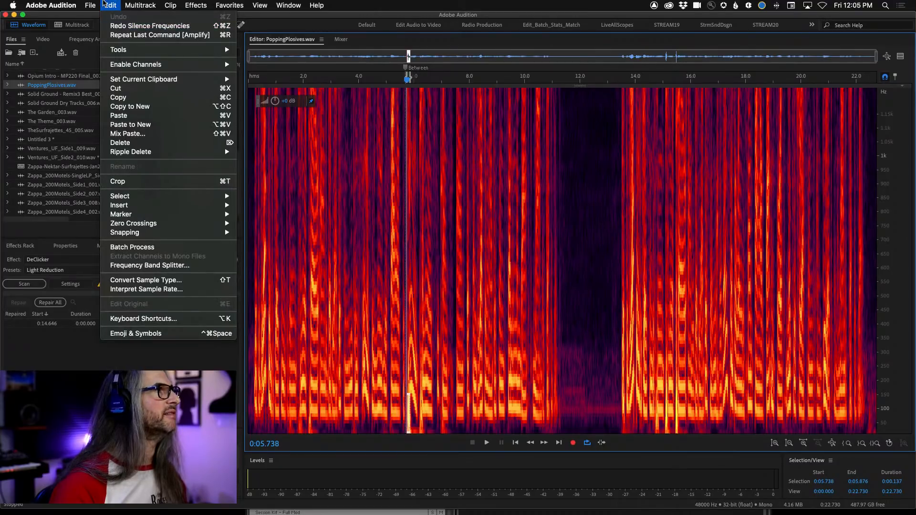
left_click(370, 299)
left_click(370, 300)
Step: Play the passage around the Between marker twice, starting from about 0:05.1
left_click(389, 333)
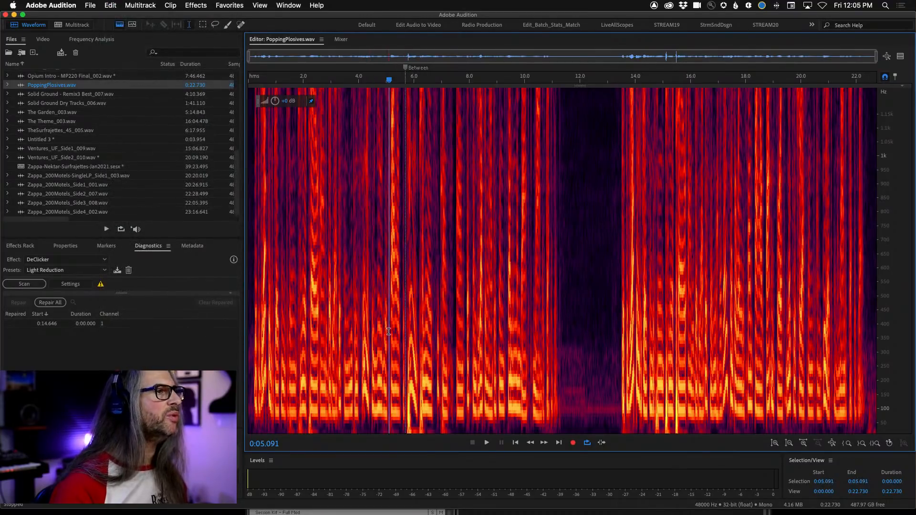
key("space")
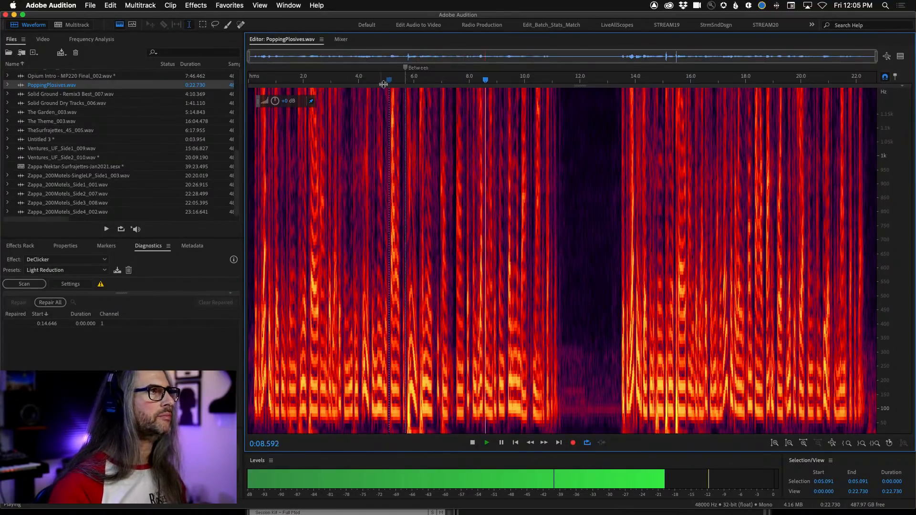
key("space")
left_click(390, 121)
key("space")
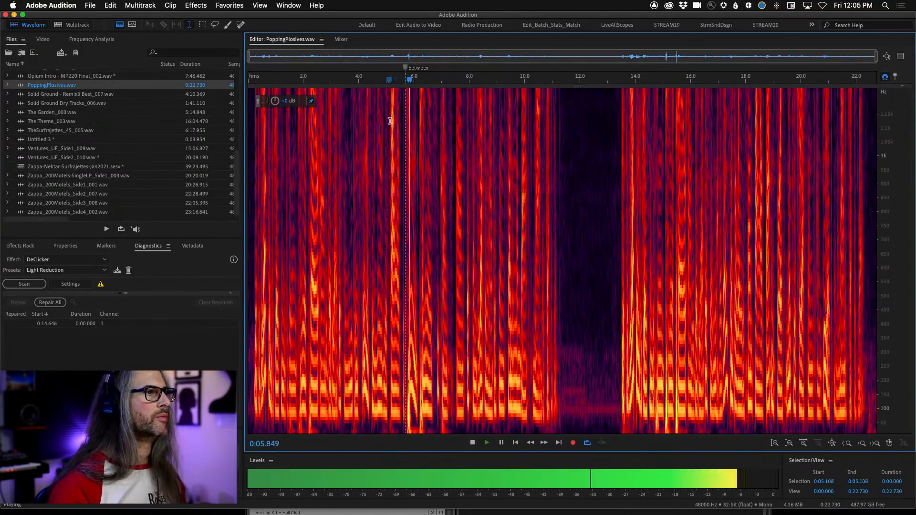
key("space")
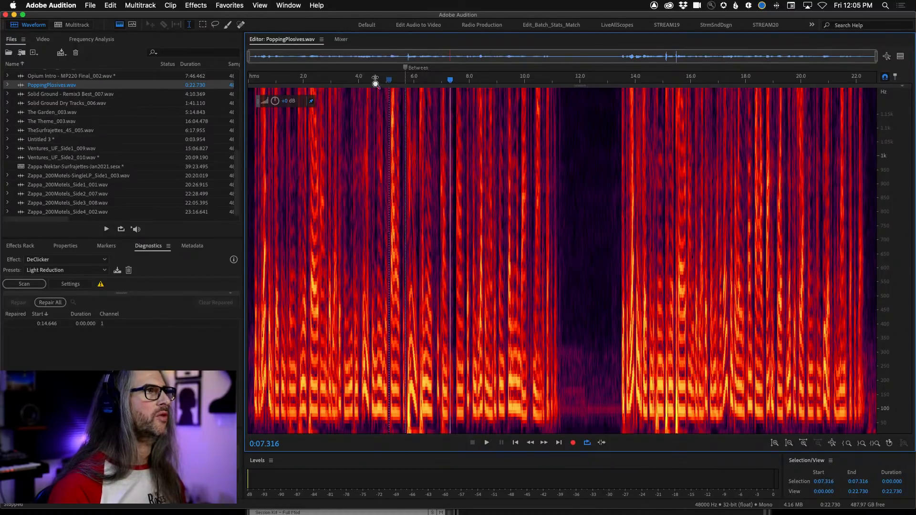
Step: Examine the spectral display around the Between marker, comparing the low frequencies under 100 Hz with the full frequency range
left_click_drag(374, 78, 499, 96)
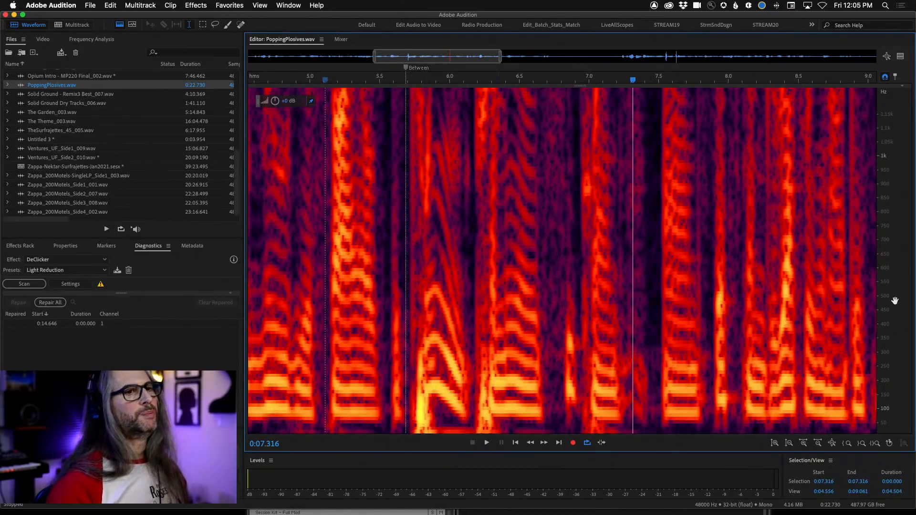
scroll(892, 286, "up", 3)
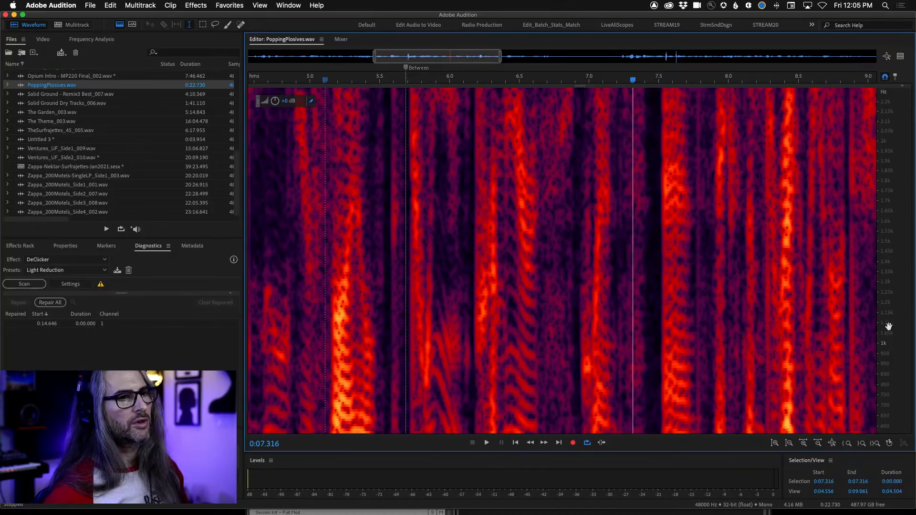
left_click_drag(888, 327, 884, 91)
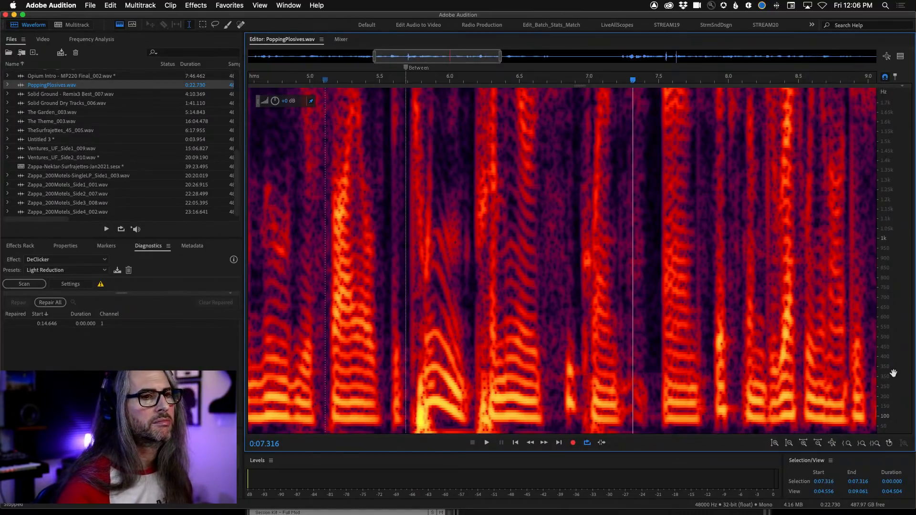
scroll(887, 358, "up", 5)
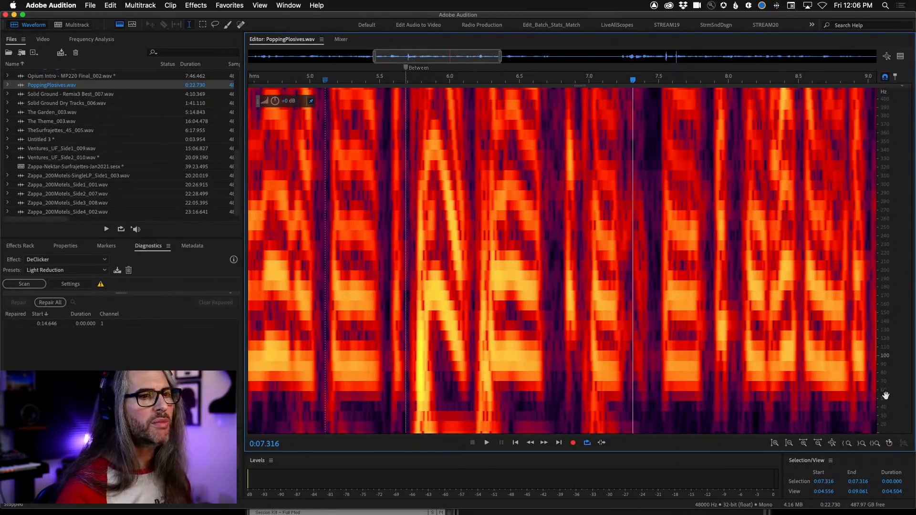
scroll(888, 395, "down", 4)
scroll(888, 395, "down", 2)
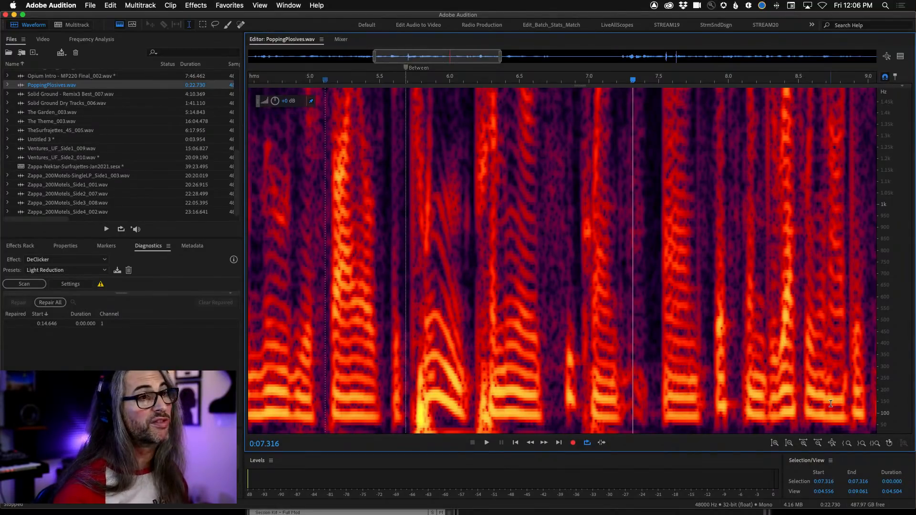
scroll(432, 56, "down", 3)
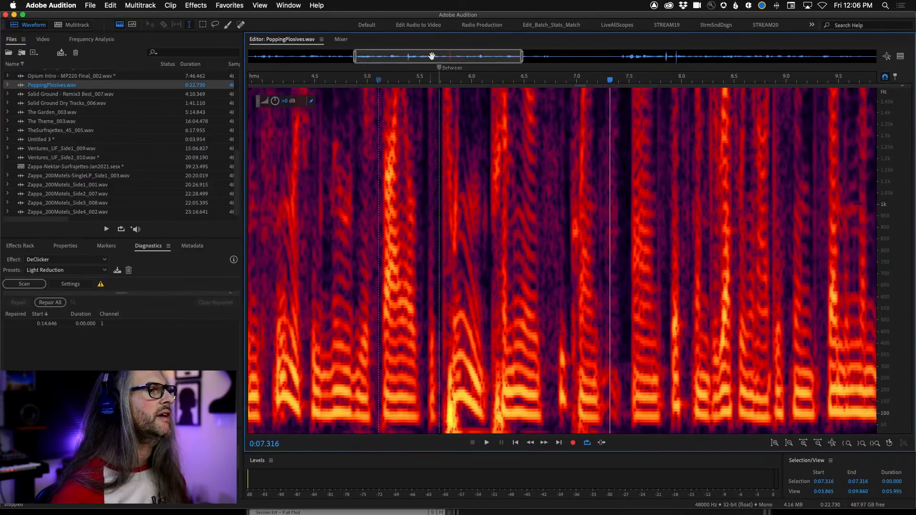
scroll(432, 56, "down", 3)
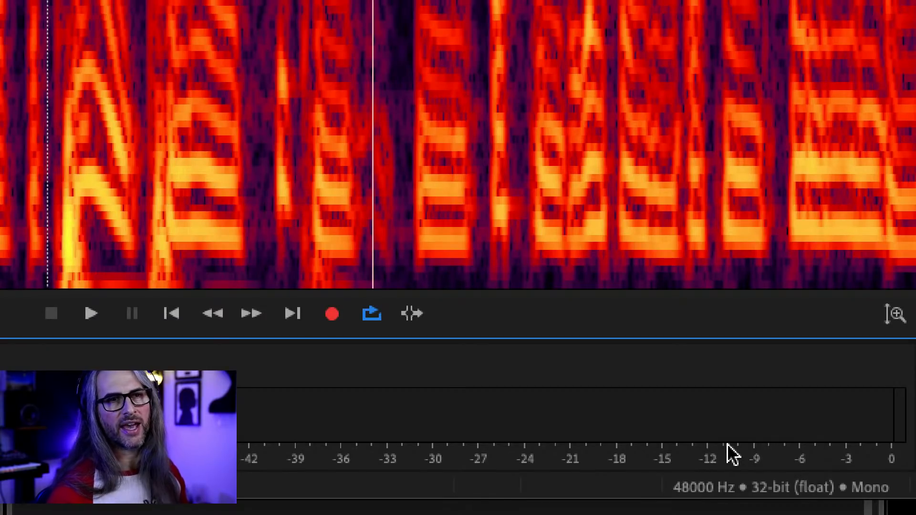
scroll(889, 324, "down", 4)
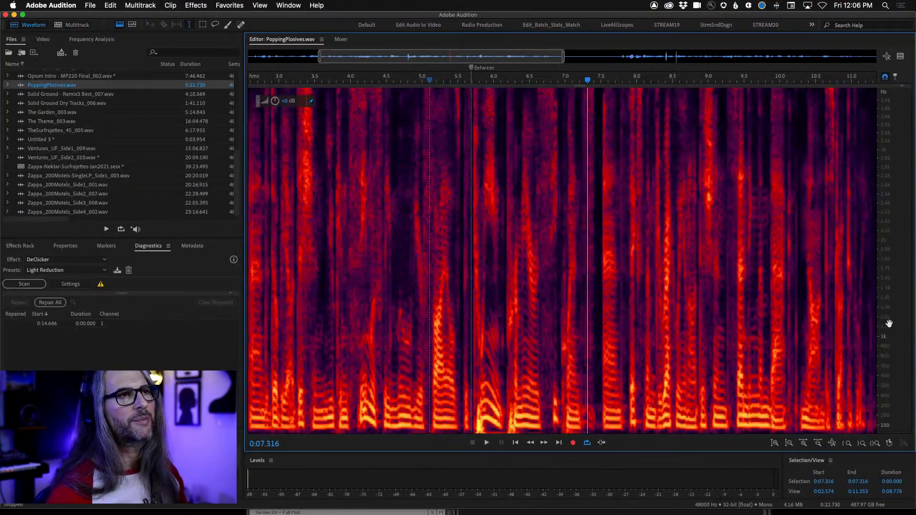
scroll(888, 103, "up", 3)
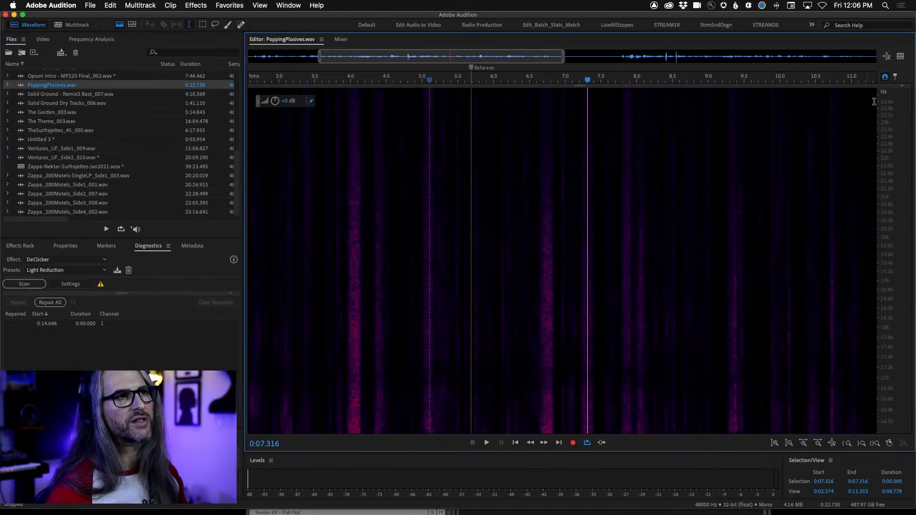
scroll(902, 276, "down", 5)
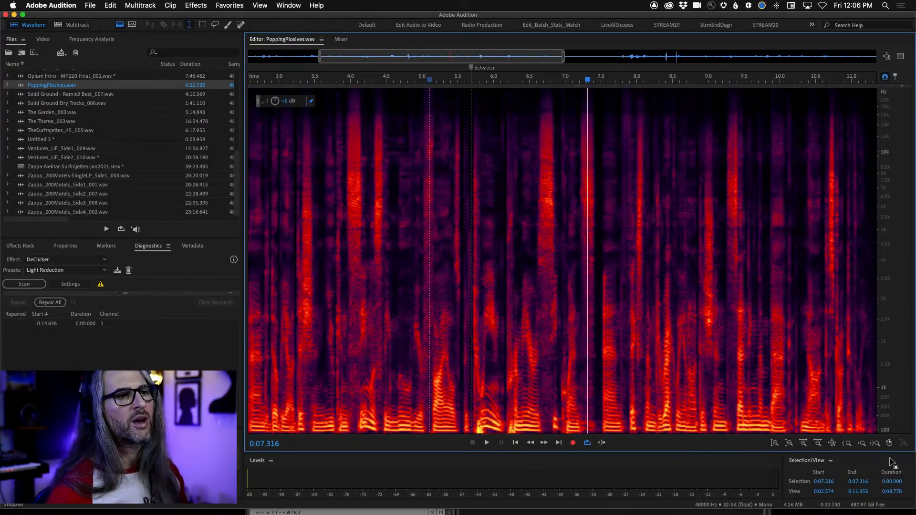
scroll(898, 403, "up", 5)
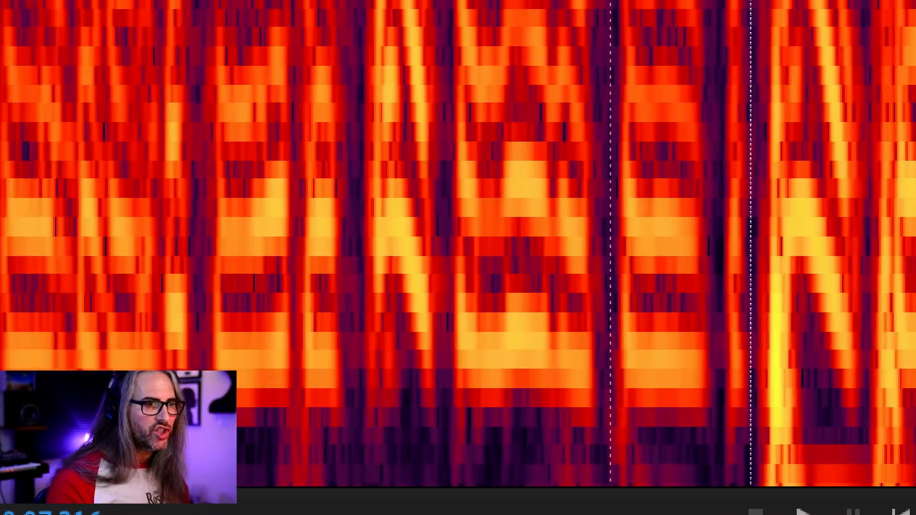
Step: Play the recording from about 0:03.5 through the plosives that follow the Between marker
left_click(209, 240)
key("space")
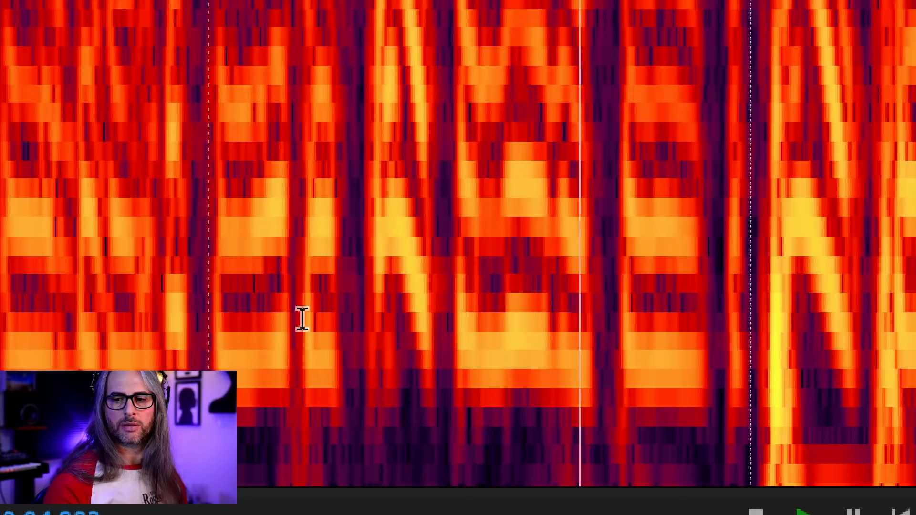
key("space")
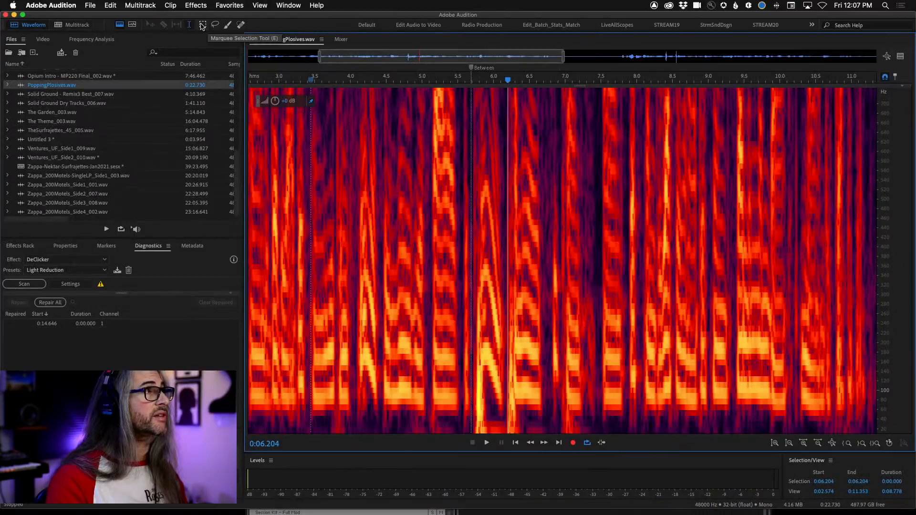
Step: Activate the Marquee Selection tool and try out selections over the low frequencies before and at the plosives near the Between marker
left_click(203, 25)
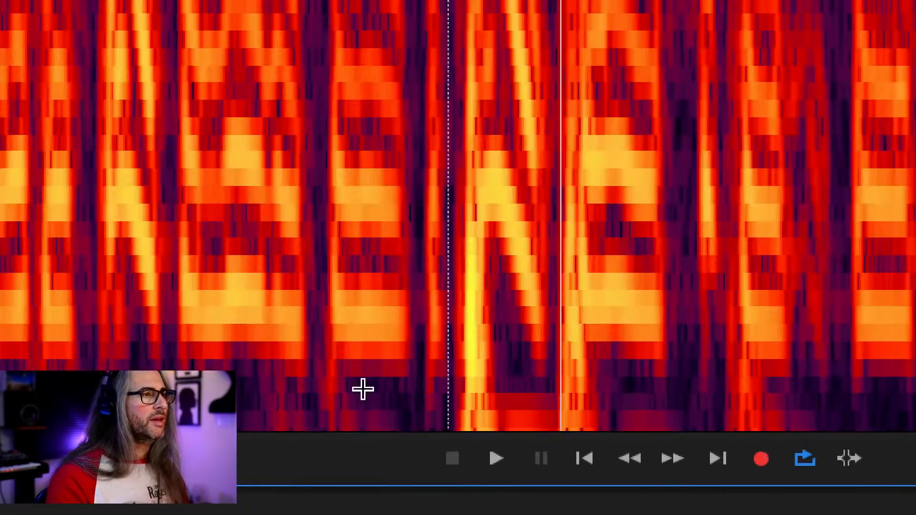
left_click_drag(471, 412, 459, 423)
left_click_drag(413, 398, 505, 423)
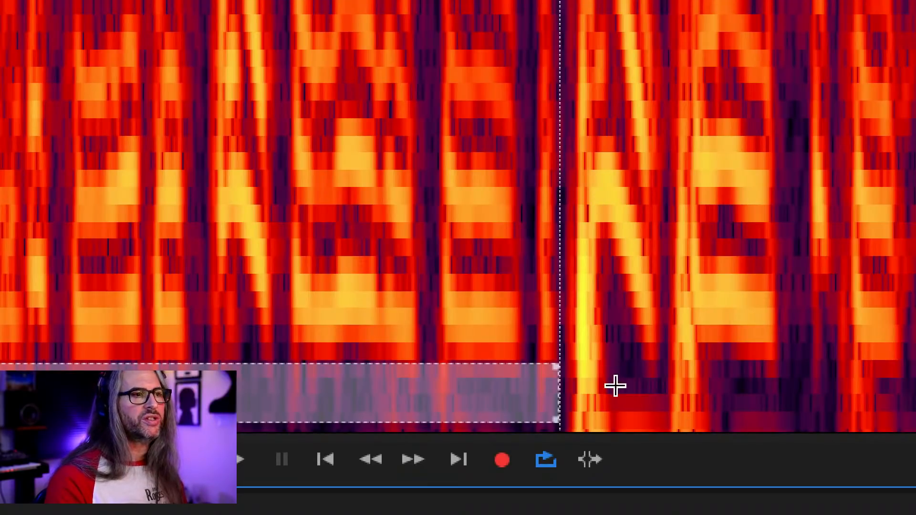
left_click(573, 368)
left_click_drag(561, 358, 624, 431)
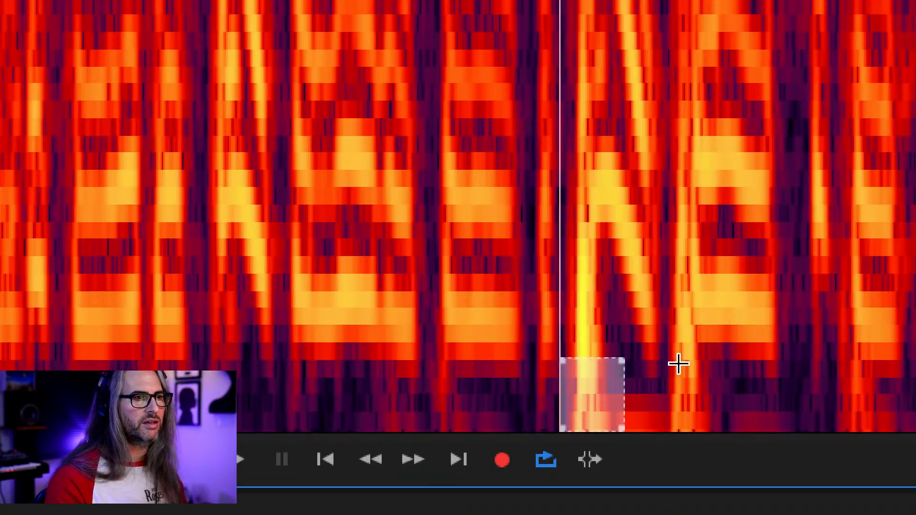
left_click_drag(675, 362, 705, 432)
left_click_drag(561, 188, 600, 408)
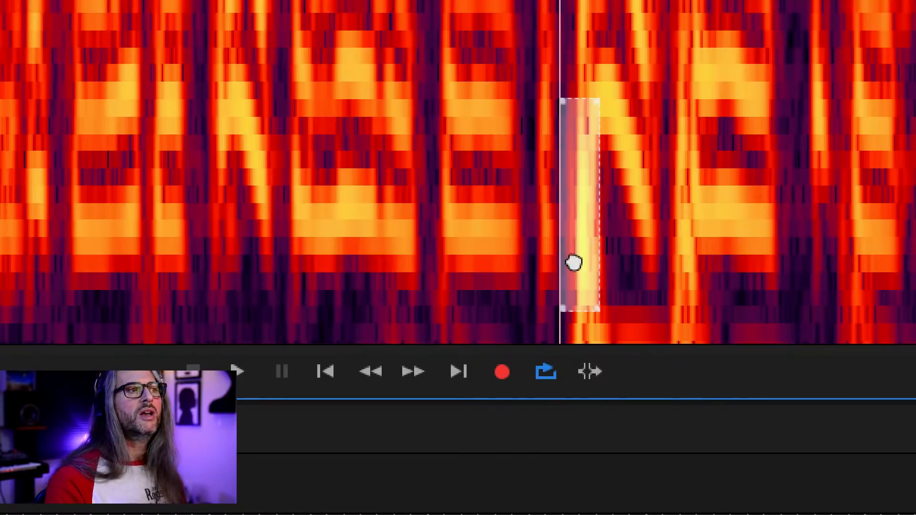
Step: Clear the selection, marquee-select the first plosive's low-frequency burst just after the Between marker, and delete it
left_click(541, 245)
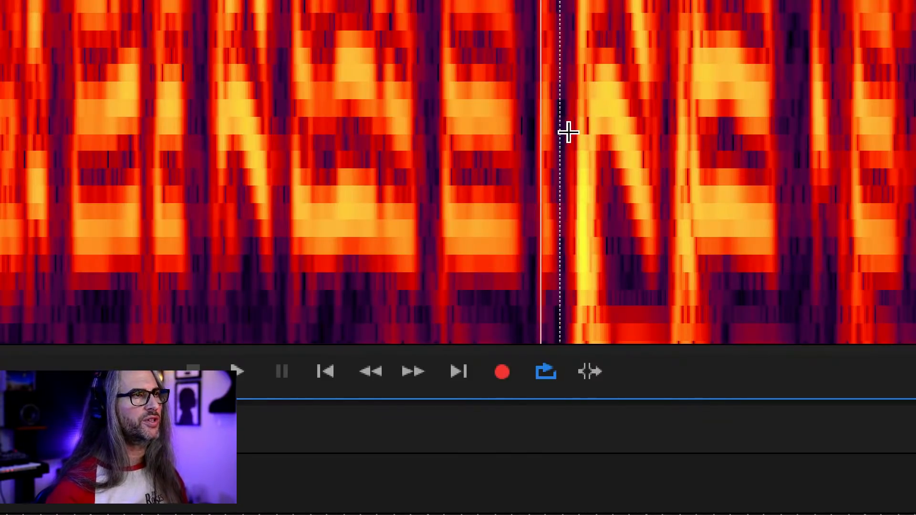
left_click_drag(571, 133, 616, 386)
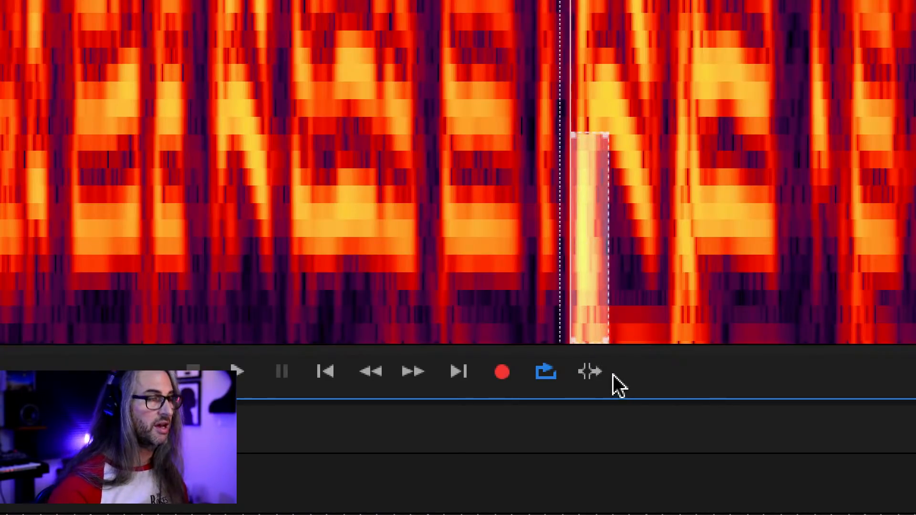
key("Delete")
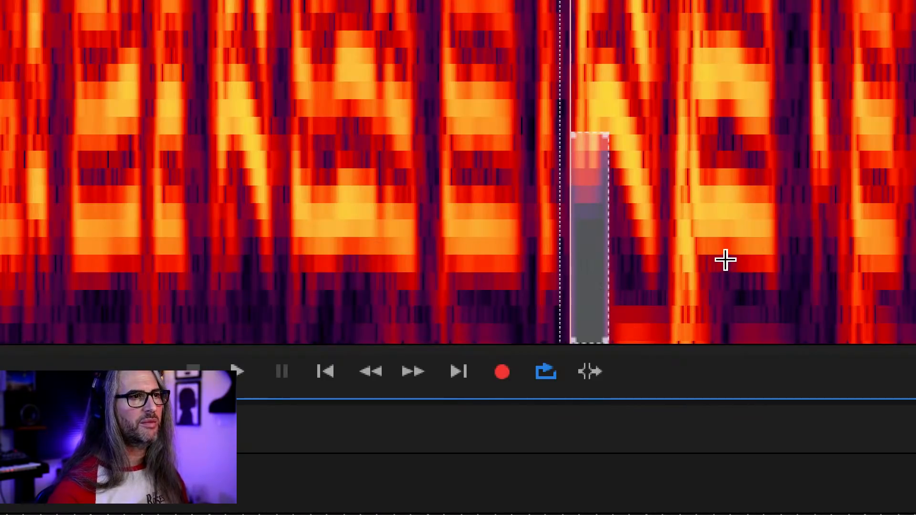
Step: Delete the lowest frequencies of the second plosive and the low rumble between the two plosives
left_click_drag(725, 260, 665, 355)
left_click_drag(725, 307, 715, 303)
left_click_drag(602, 301, 679, 377)
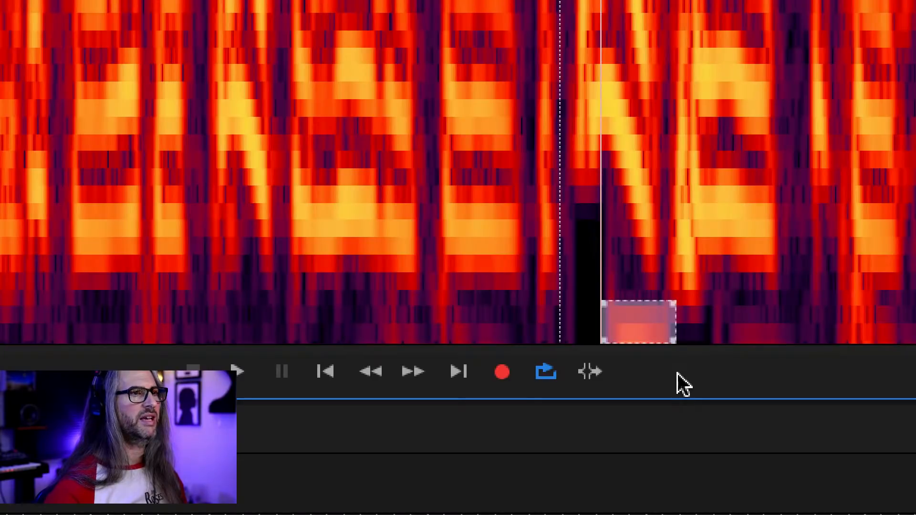
key("Delete")
Step: Marquee-select the second plosive's remaining low-frequency energy from about 0:06.174 to 0:06.407
left_click_drag(667, 235, 707, 291)
left_click(660, 242)
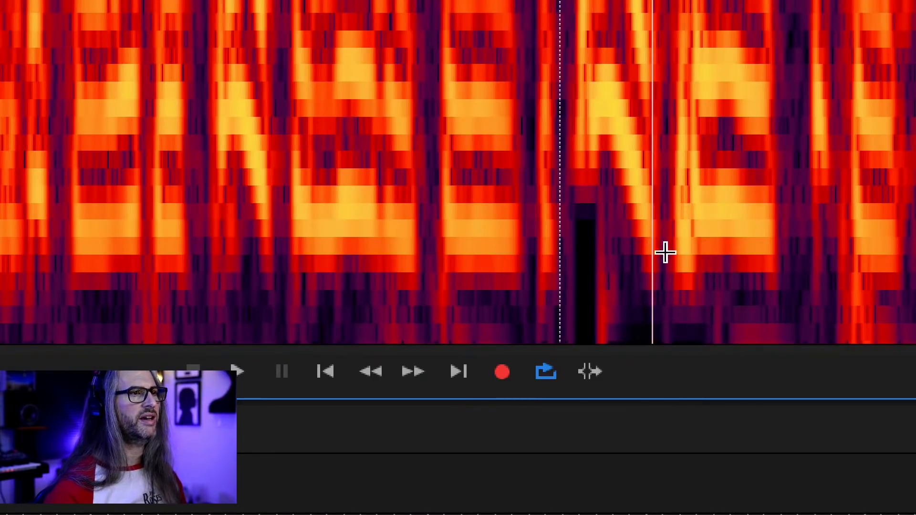
left_click_drag(667, 244, 717, 290)
scroll(671, 288, "right", 5)
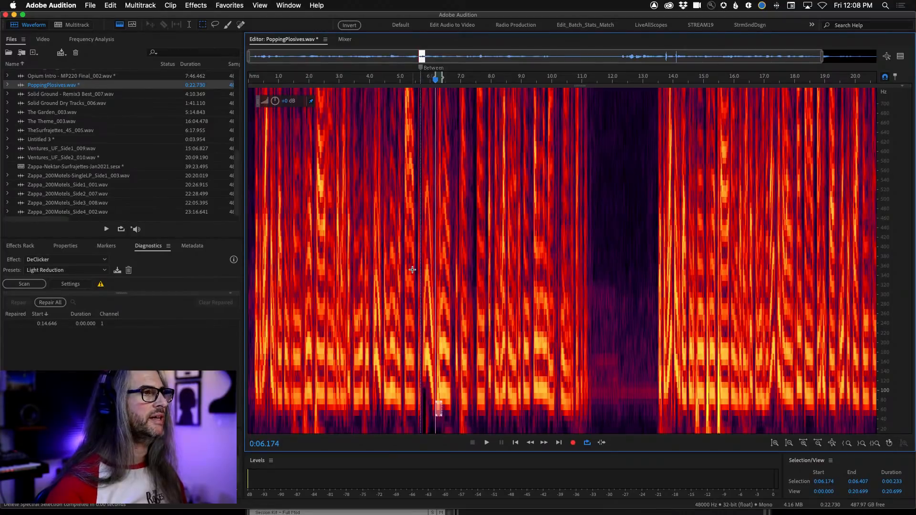
Step: Play back the voice recording around the two plosives near the Between marker to check the earlier low-frequency deletions
left_click(412, 269)
key("space")
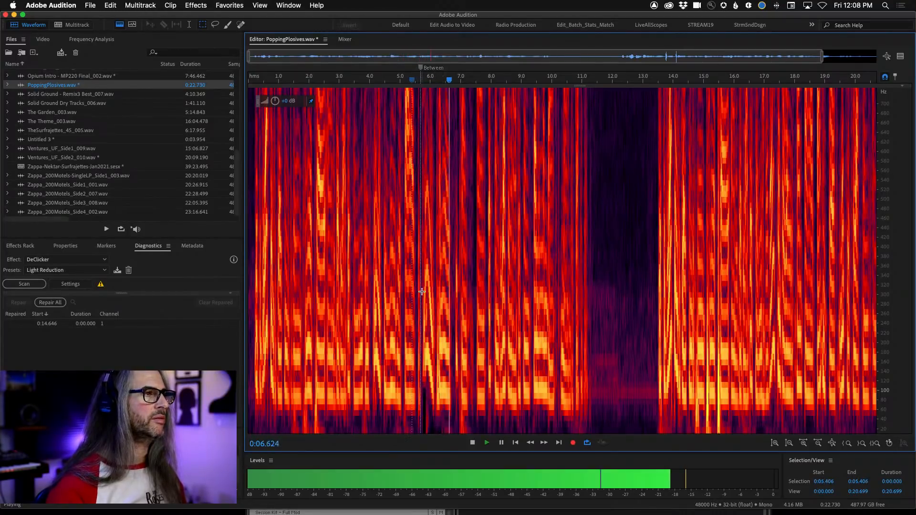
left_click(422, 292)
key("space")
scroll(444, 343, "up", 2)
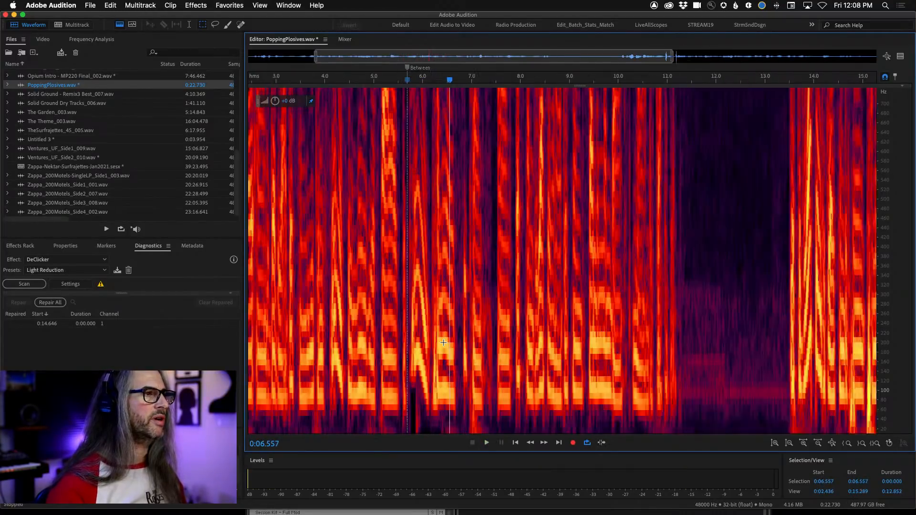
scroll(443, 343, "up", 3)
left_click(347, 377)
key("space")
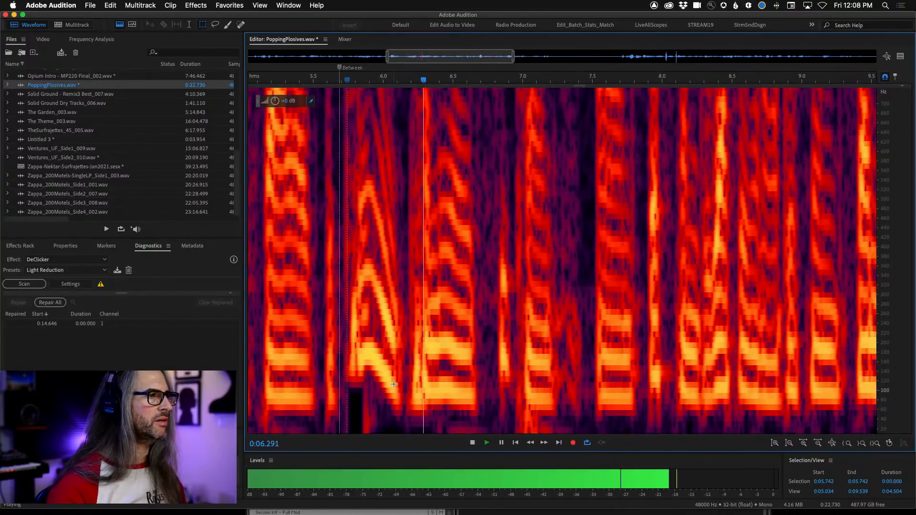
Step: Marquee-select the second plosive's low frequencies, up to about 100 Hz, and narrow the selection to about 0:06.177–0:06.300
left_click_drag(408, 388, 426, 422)
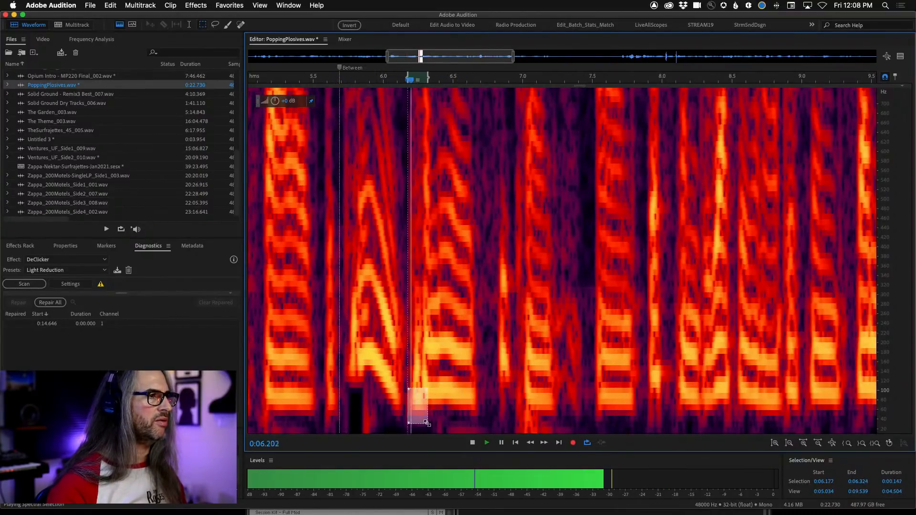
key("space")
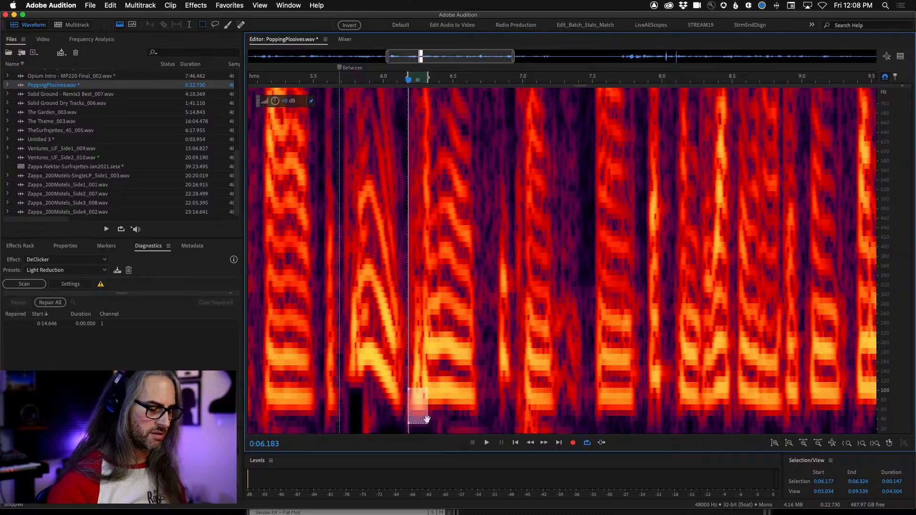
left_click_drag(428, 406, 425, 407)
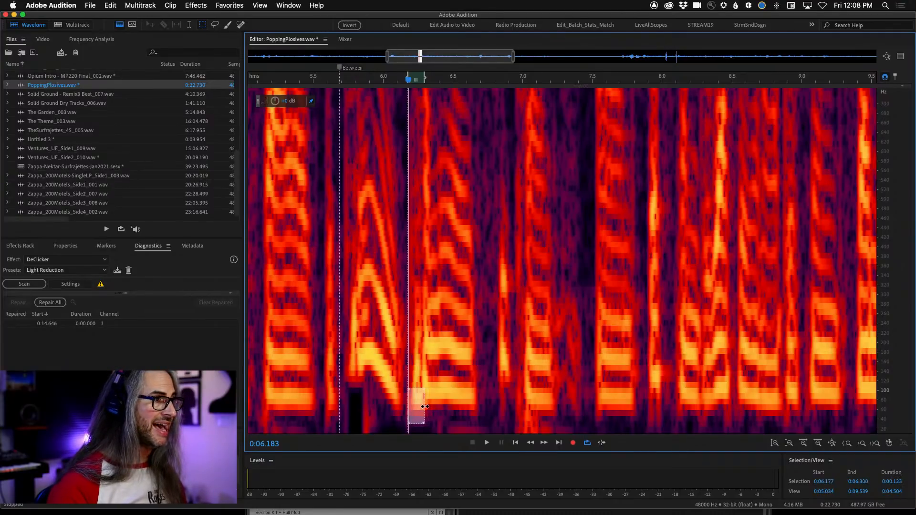
Step: Replay the plosives repeatedly, starting from about 0:05.513 and from the Between marker, to judge the repair
left_click(315, 284)
key("space")
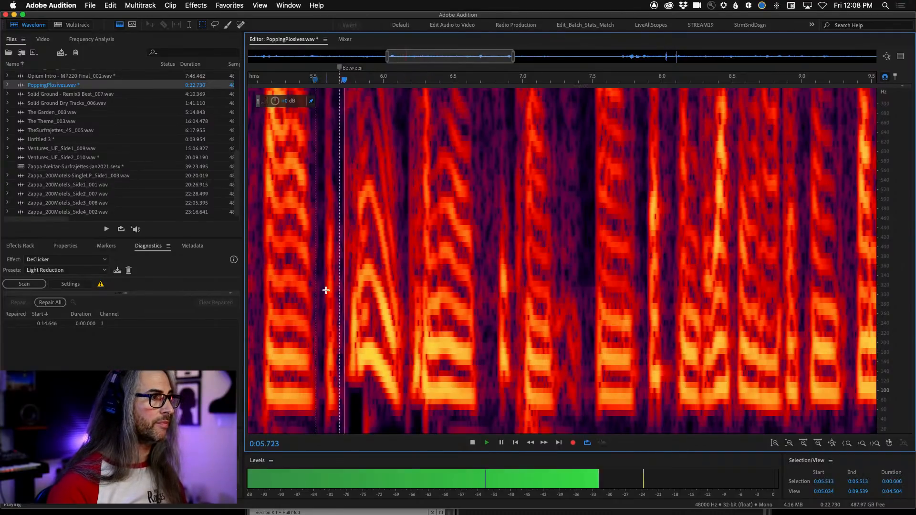
left_click(339, 229)
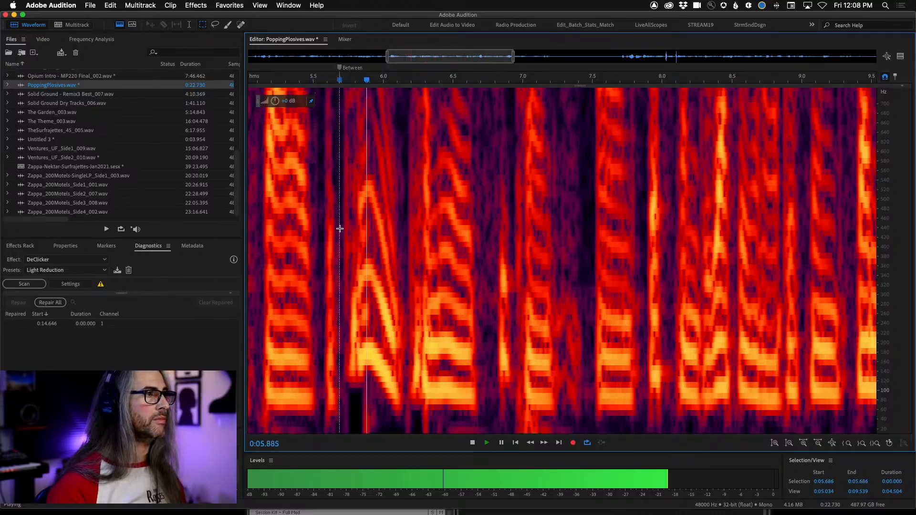
key("space")
left_click(339, 163)
key("space")
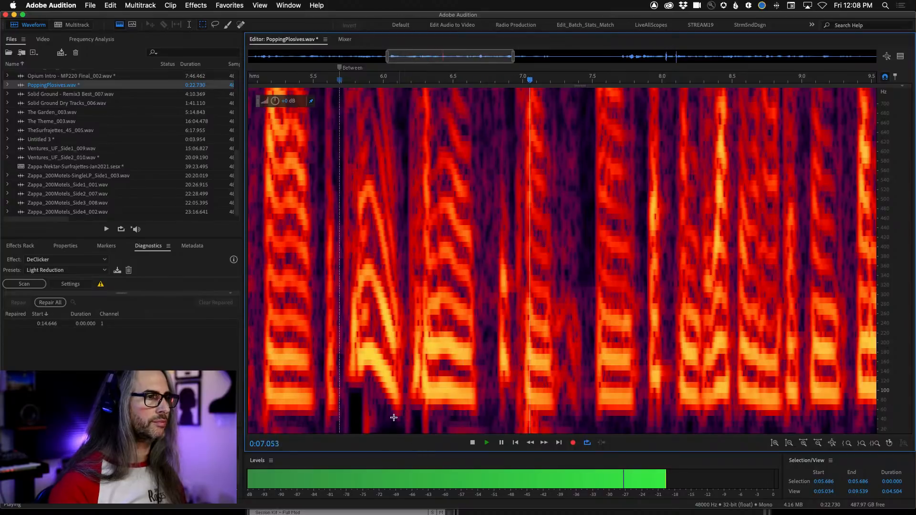
key("space")
Step: Delete the lowest frequencies of the first plosive from about 0:05.831 to 0:05.971 and the second from about 0:06.231 to 0:06.419
left_click_drag(358, 403, 379, 433)
key("Delete")
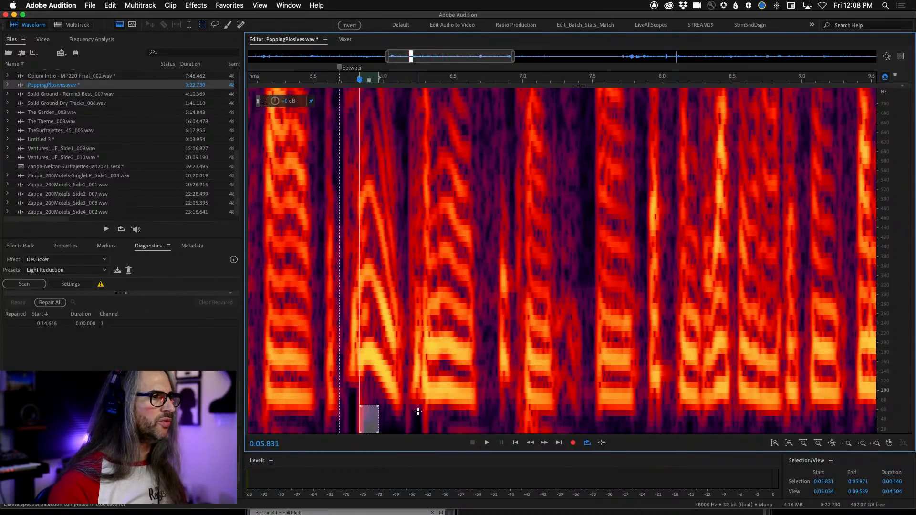
left_click_drag(415, 405, 441, 434)
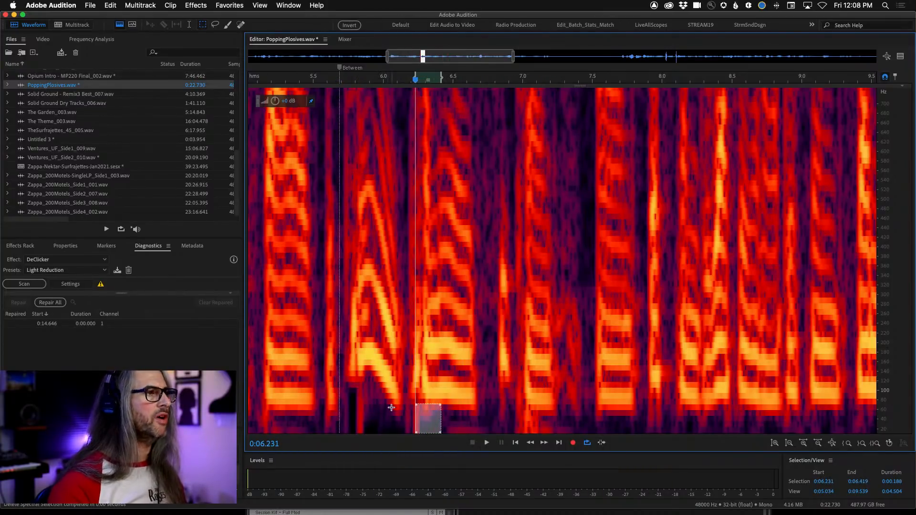
Step: Marquee-select the second plosive's onset above 100 Hz from about 0:06.204 to 0:06.266 and lower its gain
left_click_drag(413, 369, 420, 393)
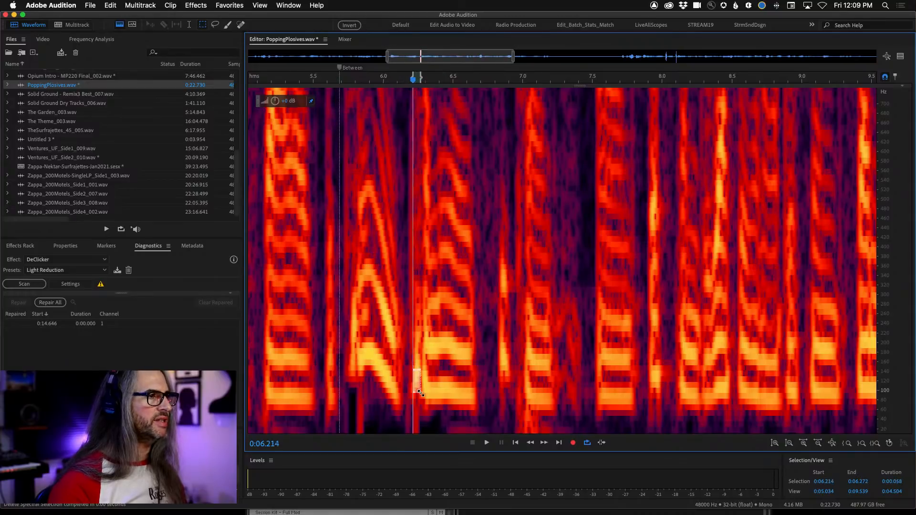
left_click_drag(411, 353, 421, 392)
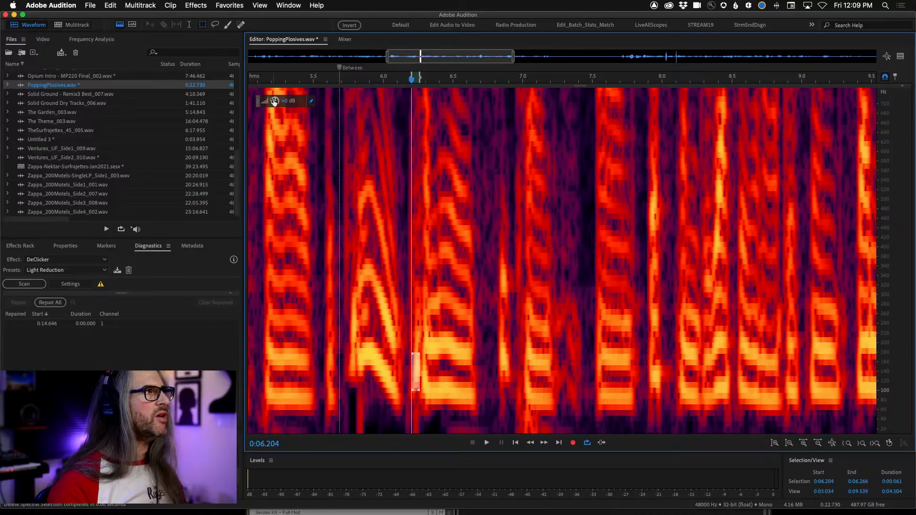
left_click_drag(275, 101, 229, 105)
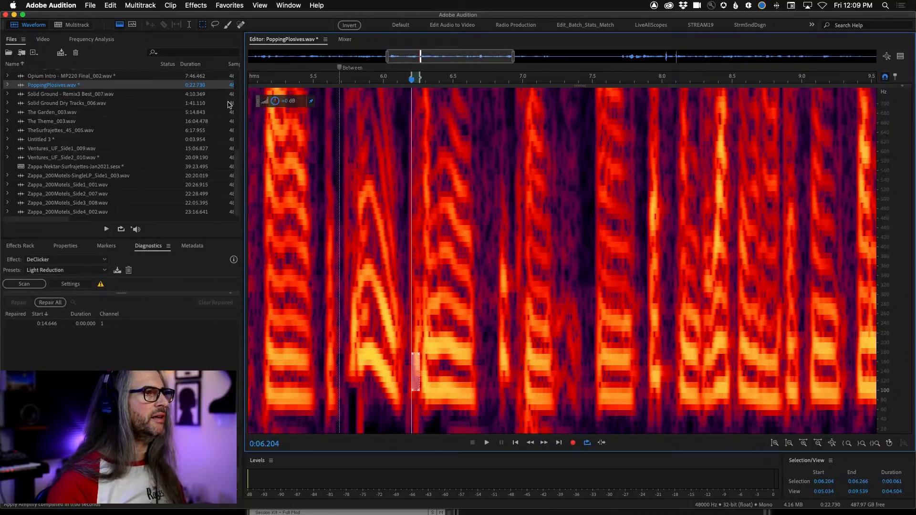
Step: Replay the repaired passage from the Between marker to hear both treated plosives
left_click(343, 296)
key("space")
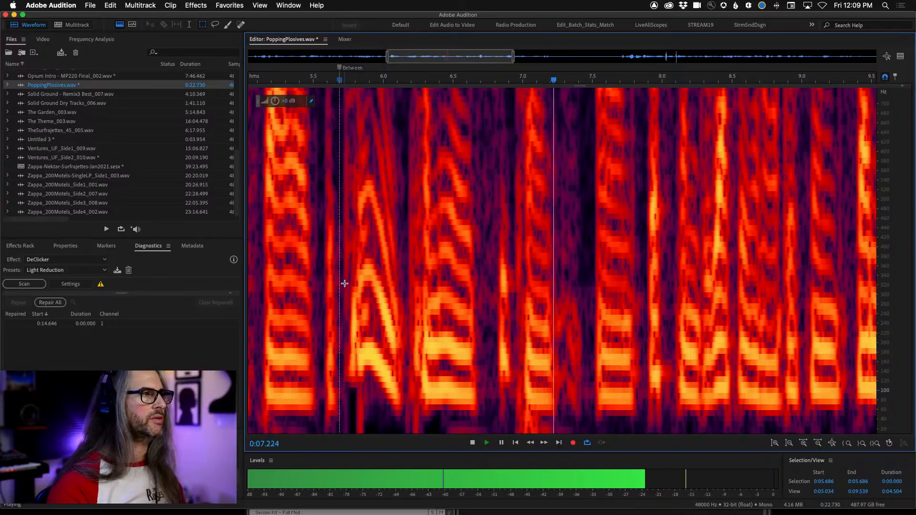
left_click(346, 284)
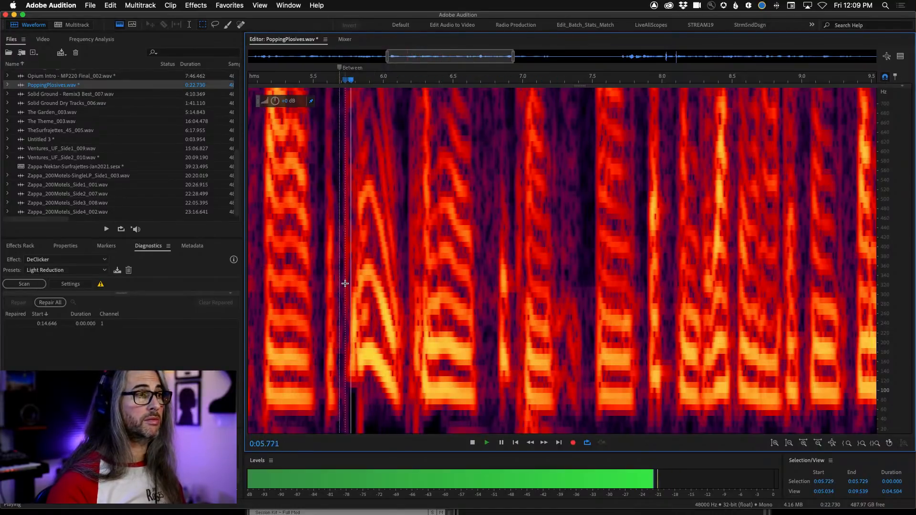
key("space")
Step: Try to reopen the original PoppingPlosives.wav from the recent files
left_click(88, 5)
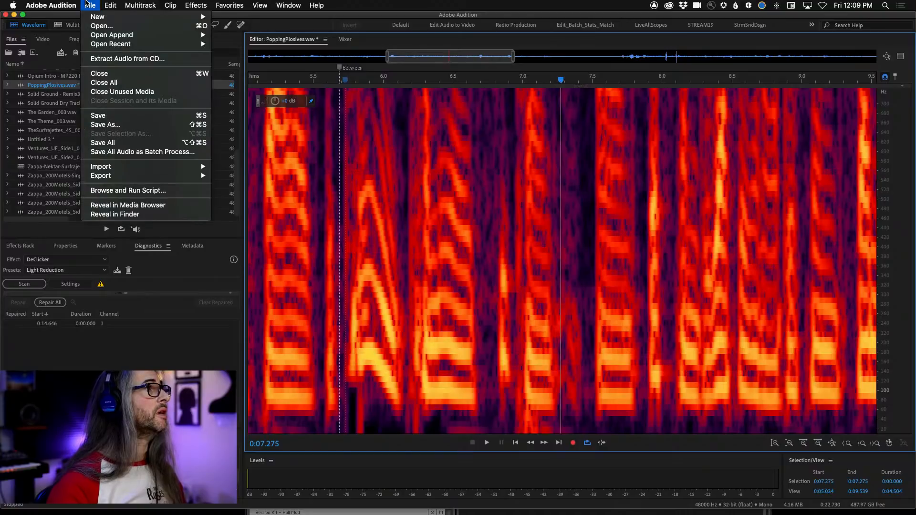
mouse_move(128, 45)
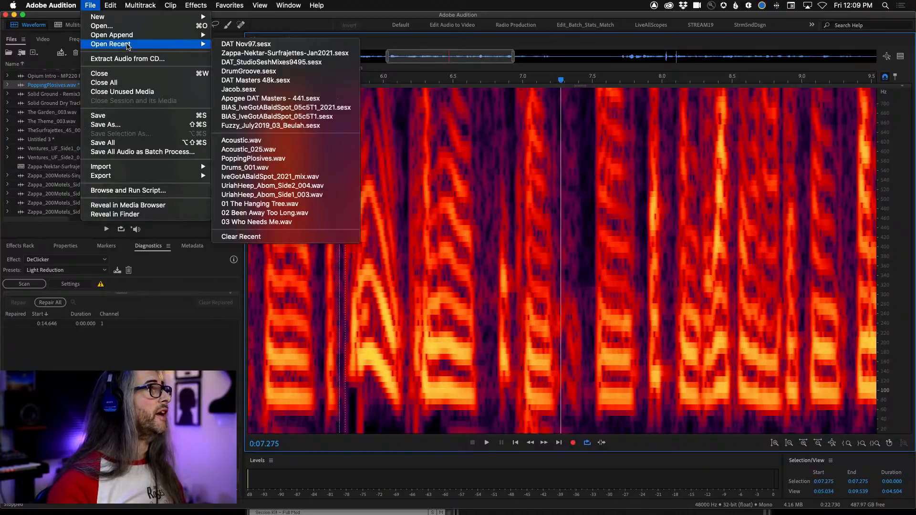
left_click(281, 158)
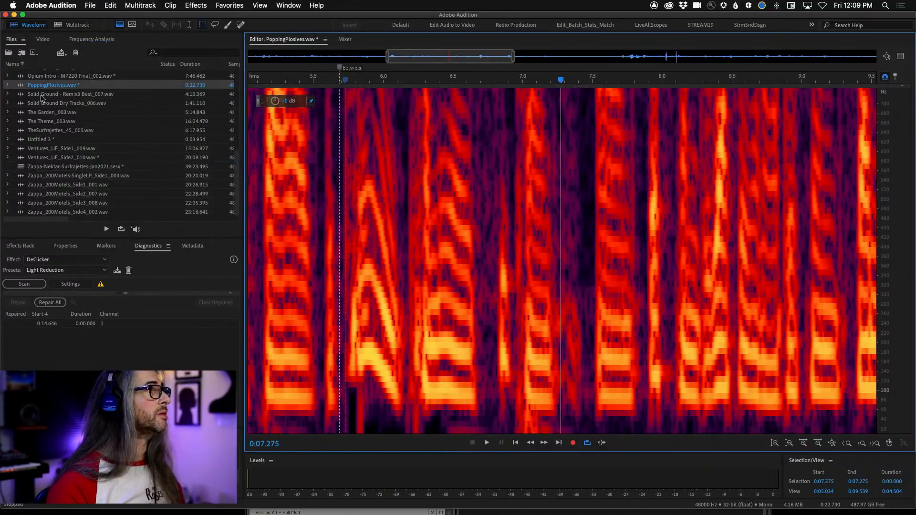
Step: Save the repaired recording under the new name PoppingPlosives2.wav
left_click(90, 5)
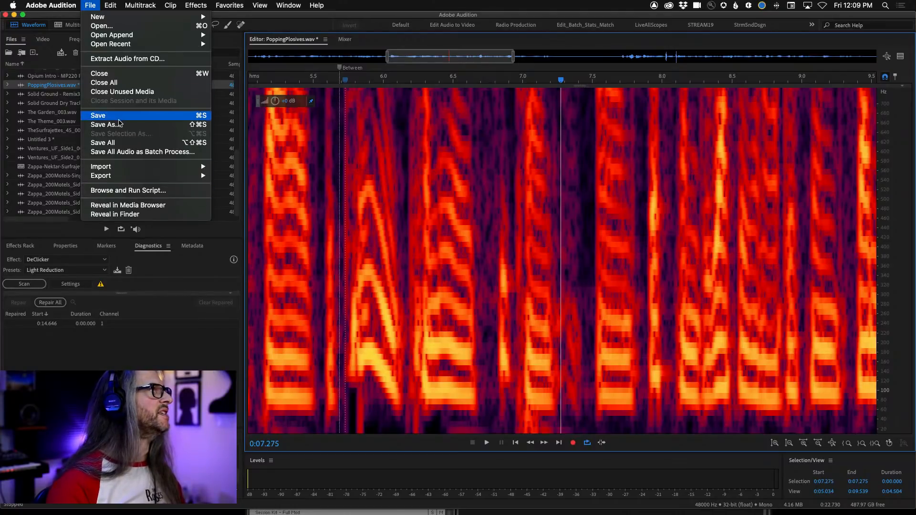
left_click(120, 127)
key("Right")
type("2")
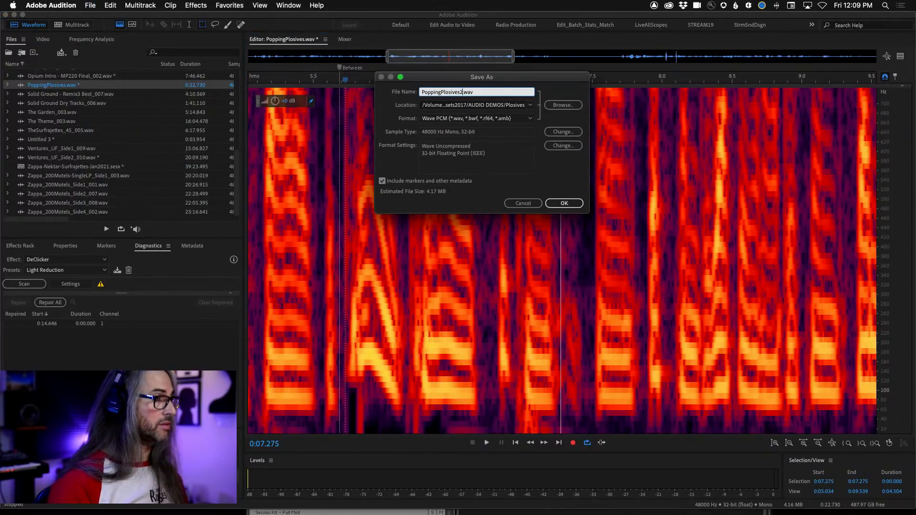
key("Return")
Step: Open the untreated PoppingPlosives.wav again from the recent files
left_click(88, 5)
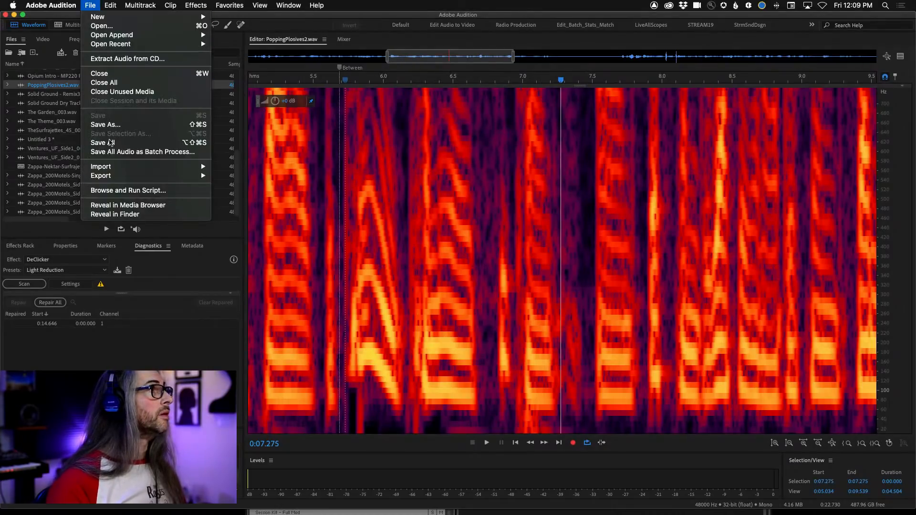
mouse_move(126, 44)
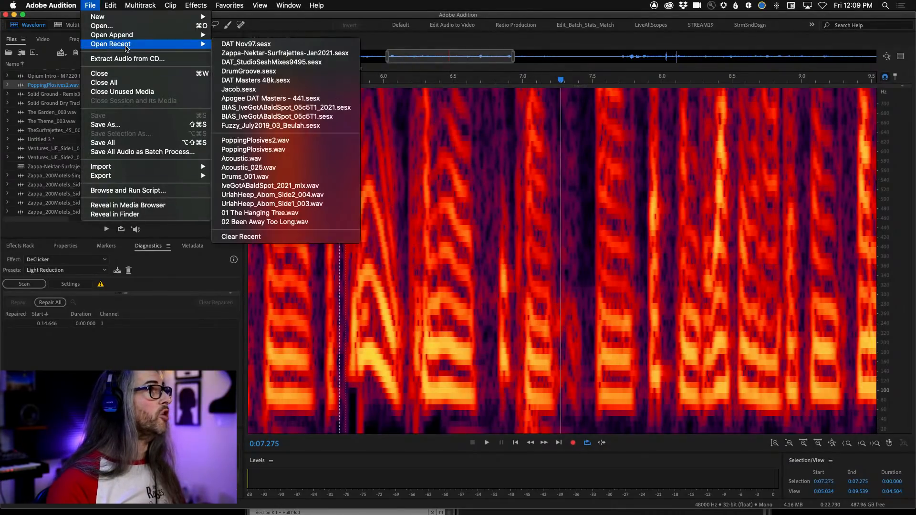
left_click(305, 153)
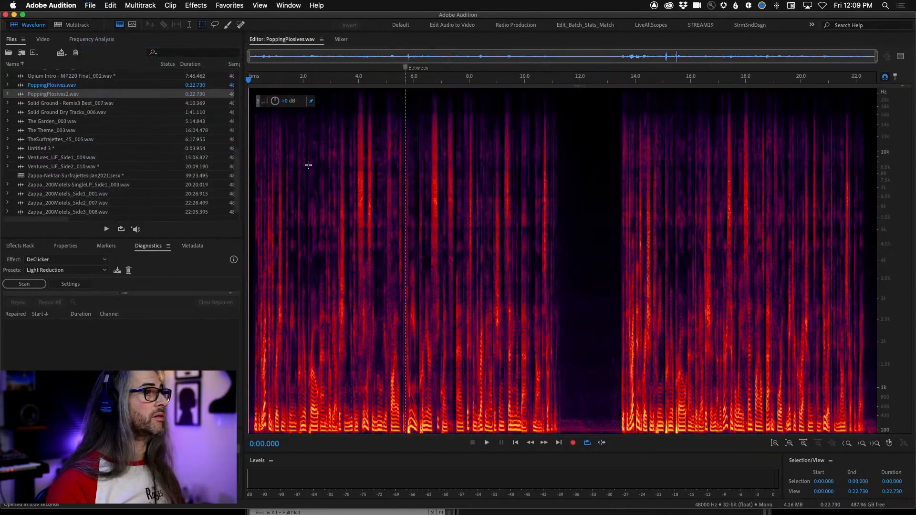
Step: Play the untreated recording several times from just before the Between marker to hear the original plosives
left_click(402, 80)
key("space")
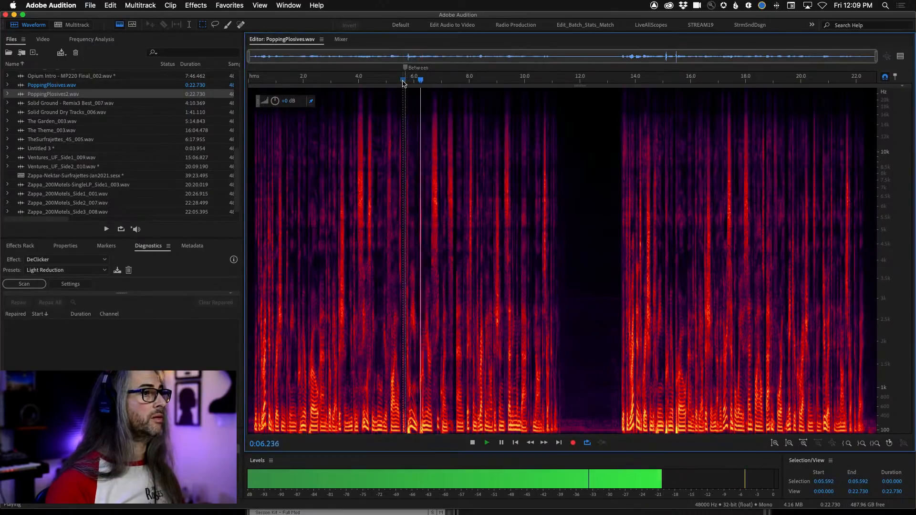
left_click(402, 80)
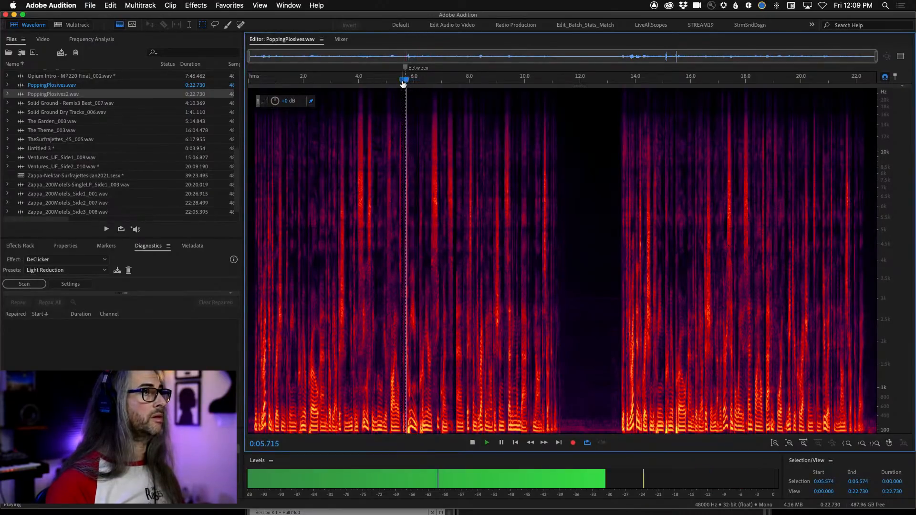
key("space")
left_click(402, 80)
key("space")
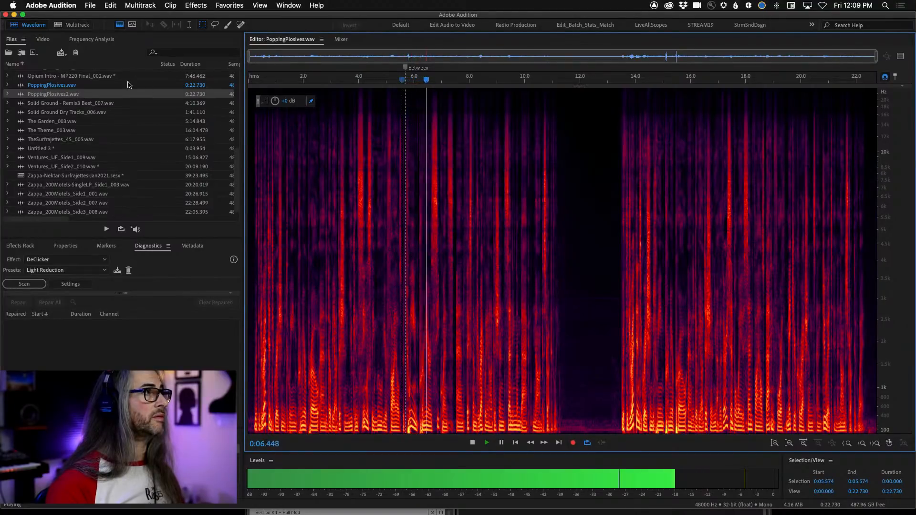
key("space")
Step: Show PoppingPlosives2.wav in the editor and play it from about 0:05.554 to compare it with the original
left_click(32, 86)
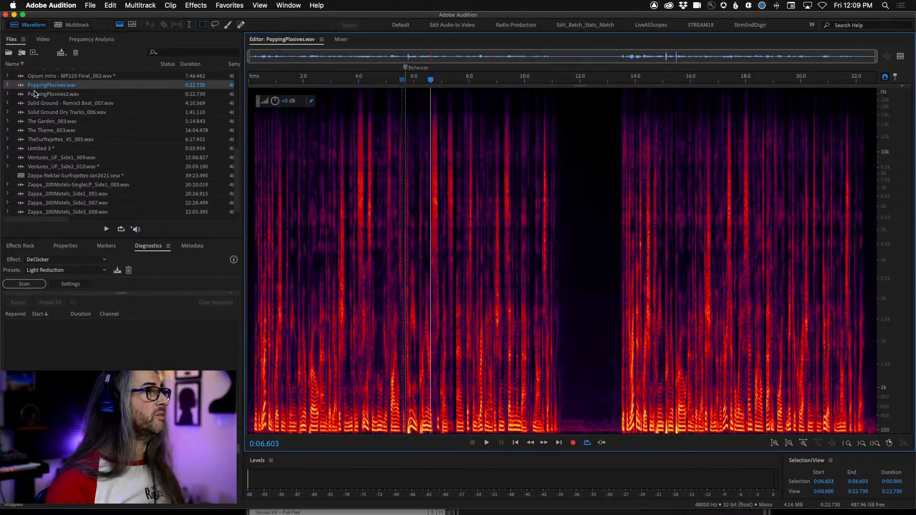
double_click(35, 94)
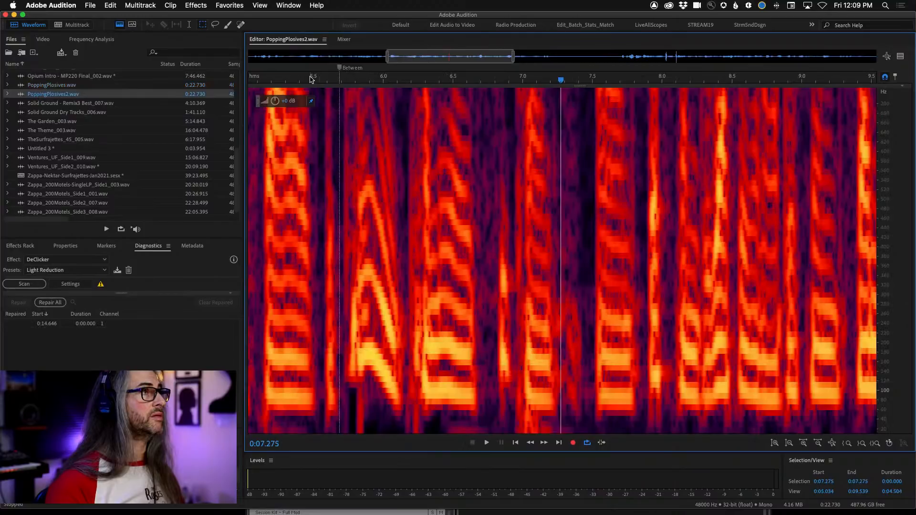
left_click(321, 80)
key("space")
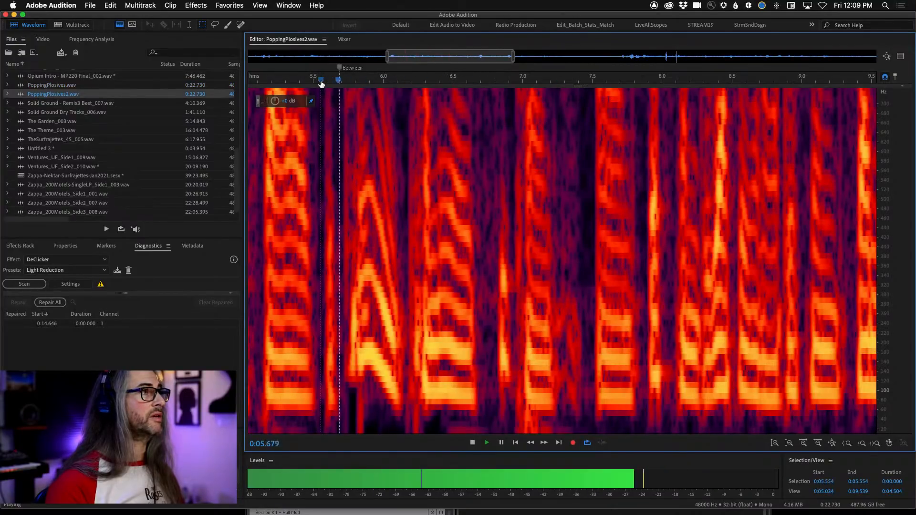
key("space")
key("space")
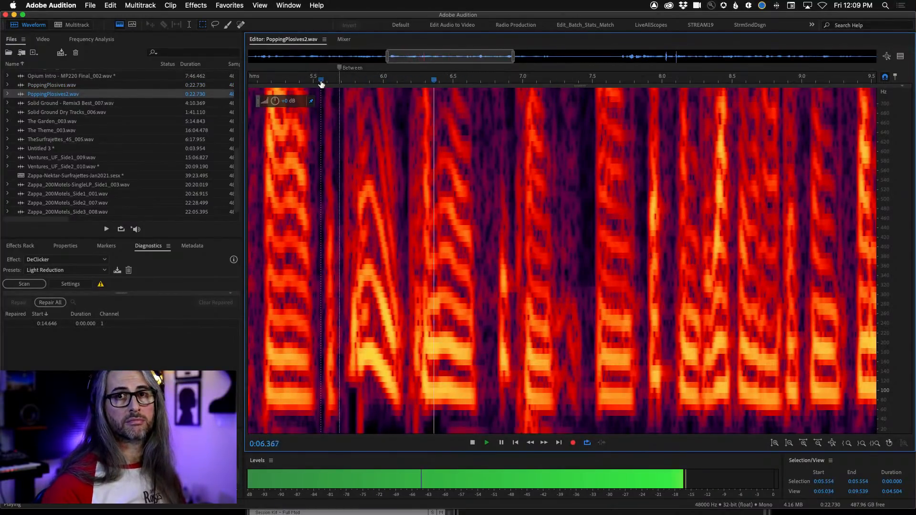
key("space")
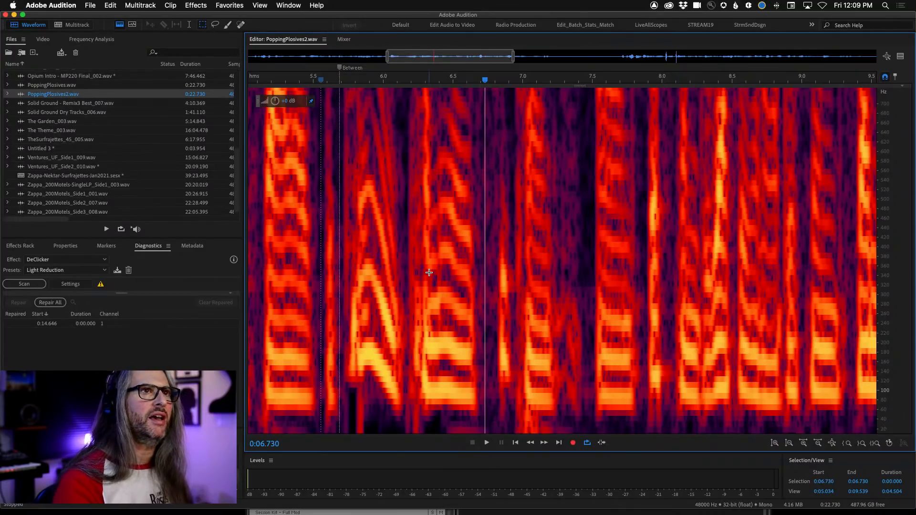
Step: Show the full length of PoppingPlosives2.wav, then open DirtyHarry_originalmix_001.wav in the editor
key("backslash")
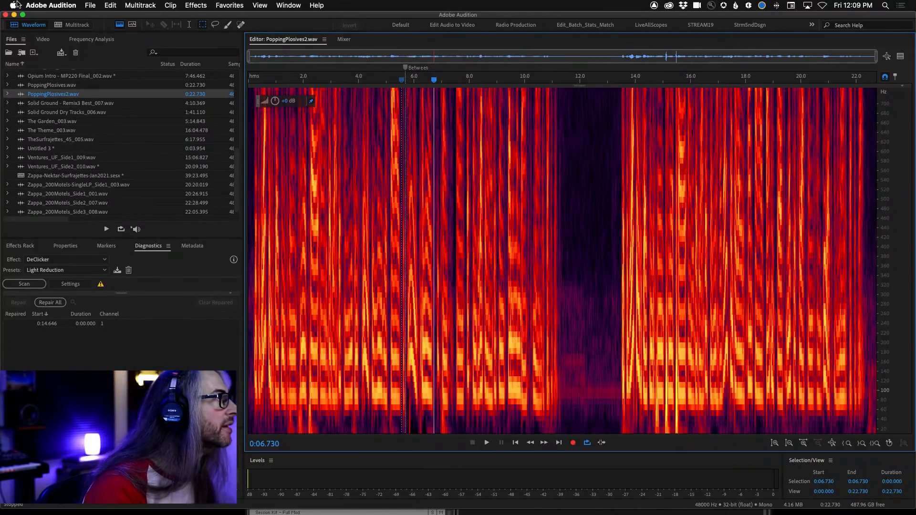
scroll(64, 122, "up", 3)
scroll(64, 122, "up", 5)
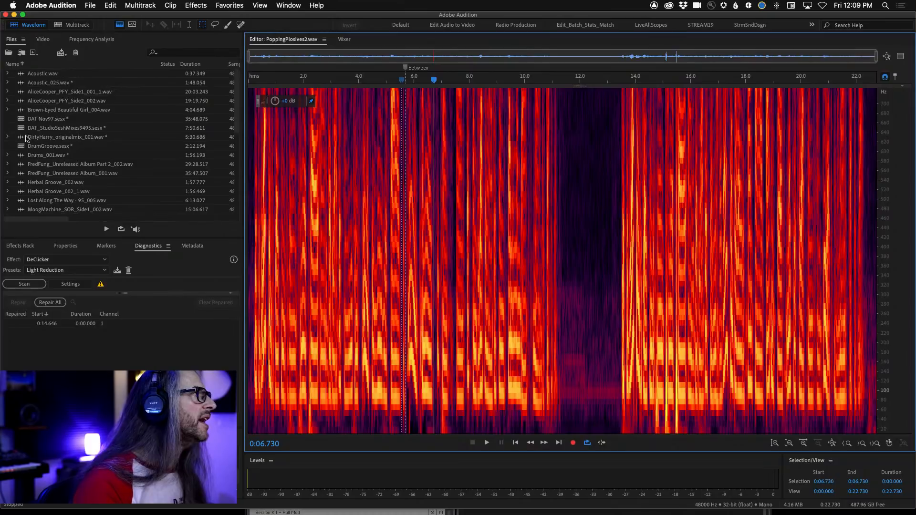
double_click(22, 138)
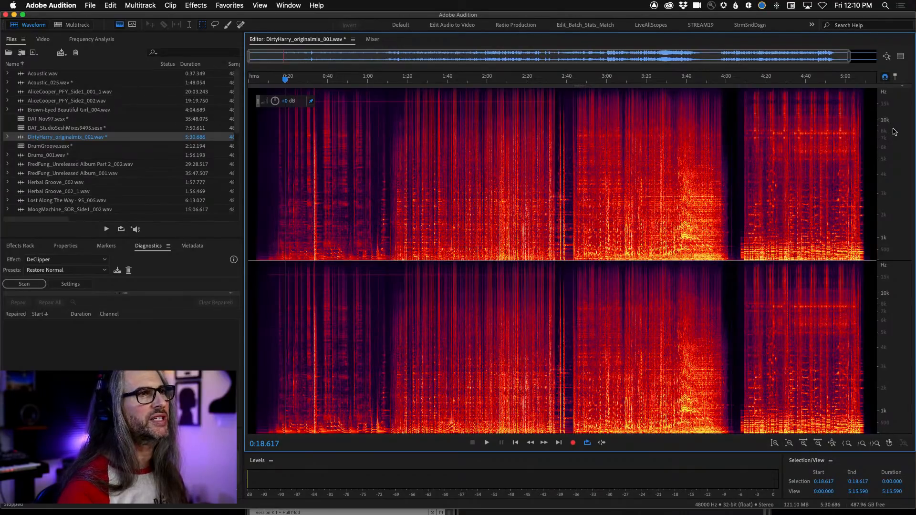
Step: Mark the constant tone near 16 kHz from 0:08.626 to 2:45.822, then only its quiet passage from 1:02.063 to 1:18.837
left_click(886, 58)
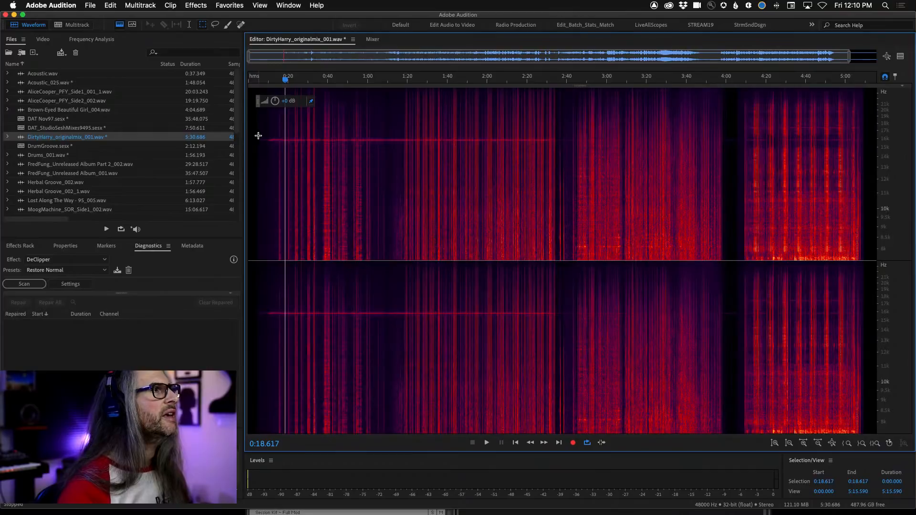
left_click_drag(265, 135, 577, 146)
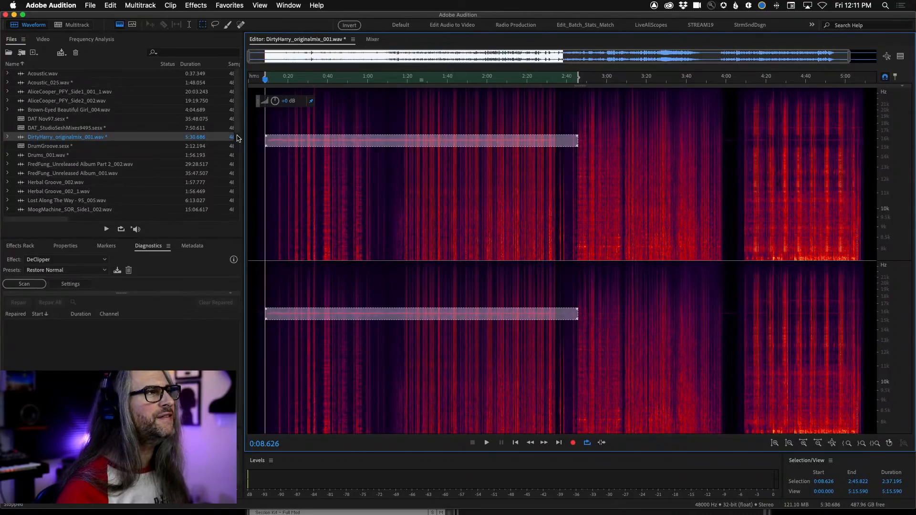
left_click(385, 134)
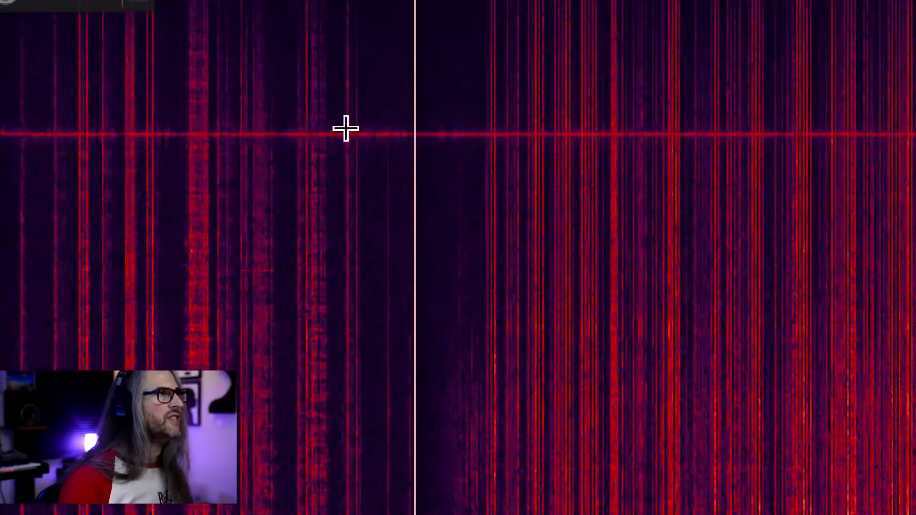
left_click_drag(372, 138, 398, 143)
left_click_drag(459, 143, 487, 141)
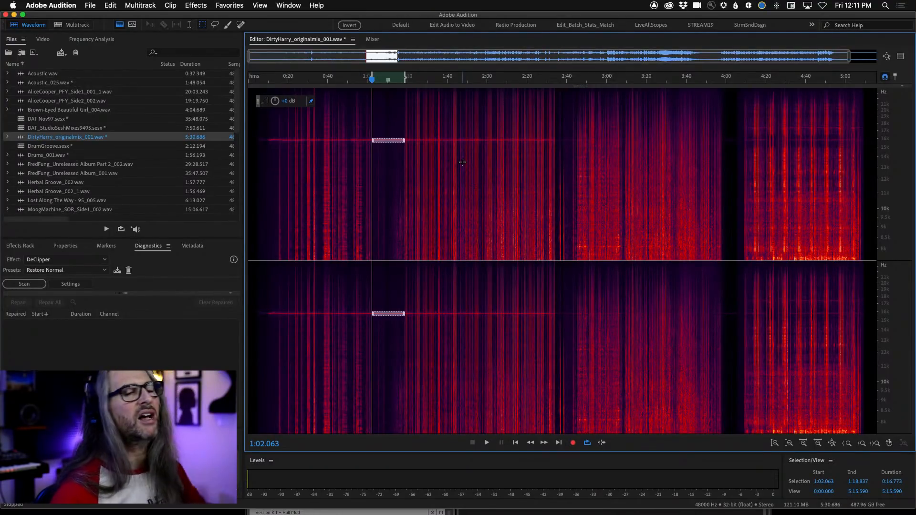
left_click(275, 132)
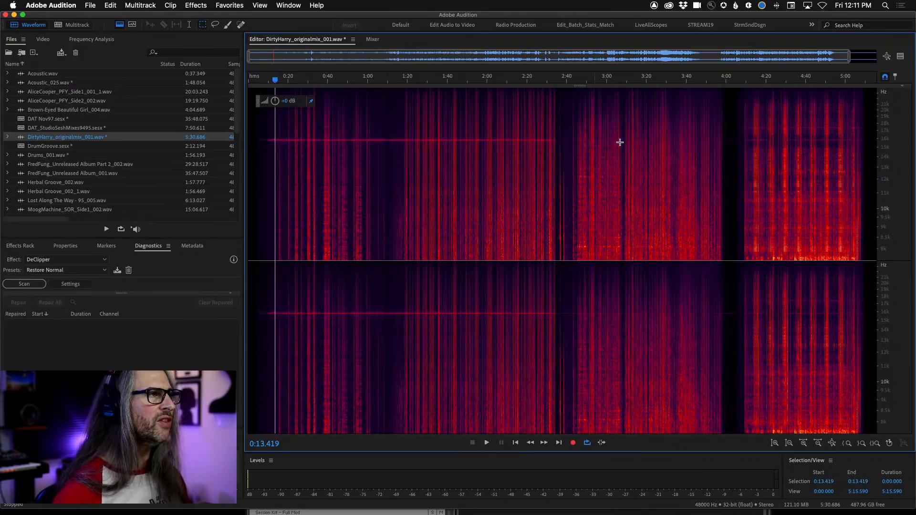
Step: Magnify the frequencies around 15.7 kHz, select the tone from 1:03.261 to 1:17.160 and play only that spectral selection
scroll(891, 141, "up", 5)
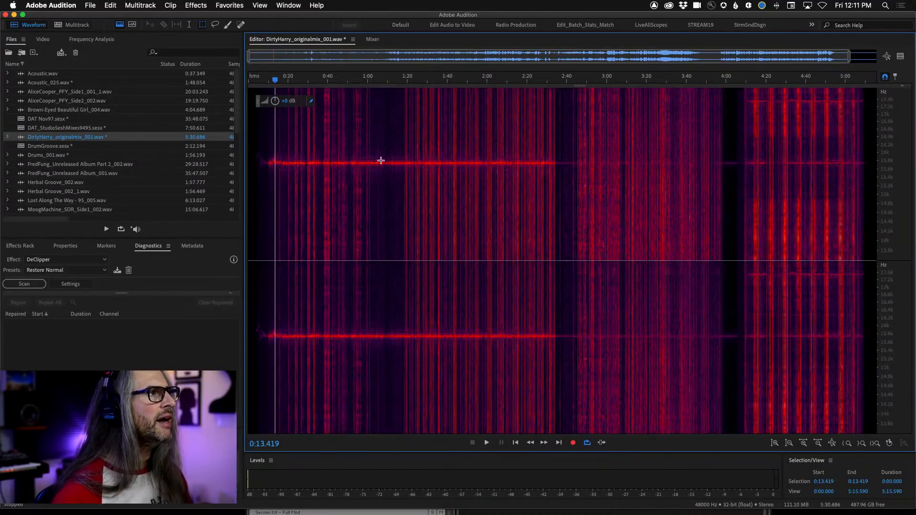
scroll(891, 145, "up", 3)
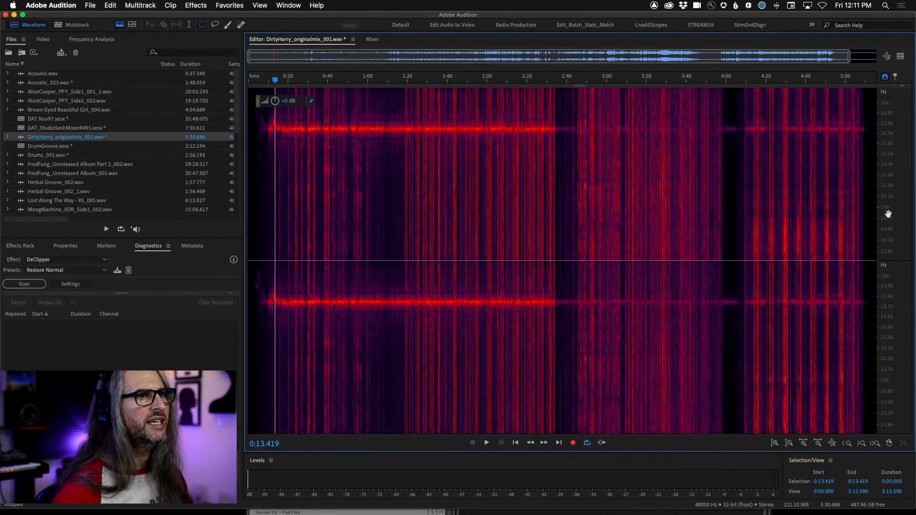
scroll(886, 143, "up", 2)
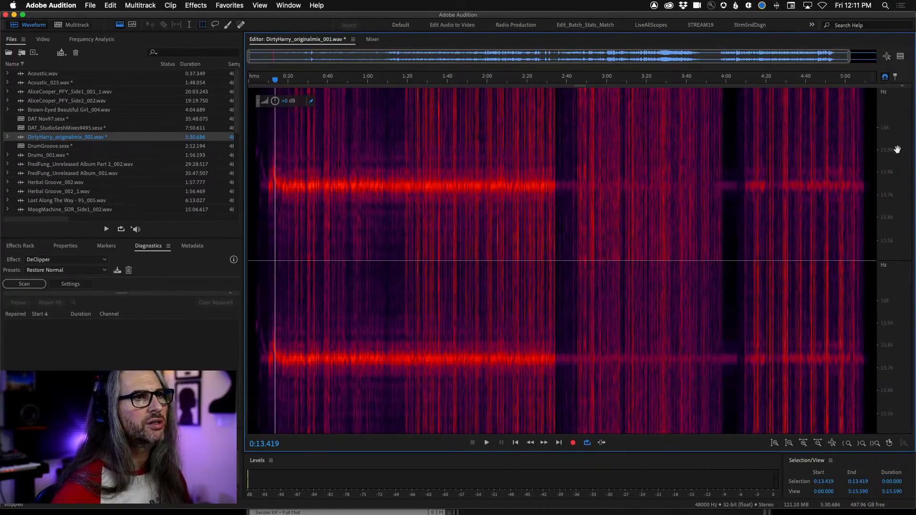
right_click(900, 231)
left_click(876, 169)
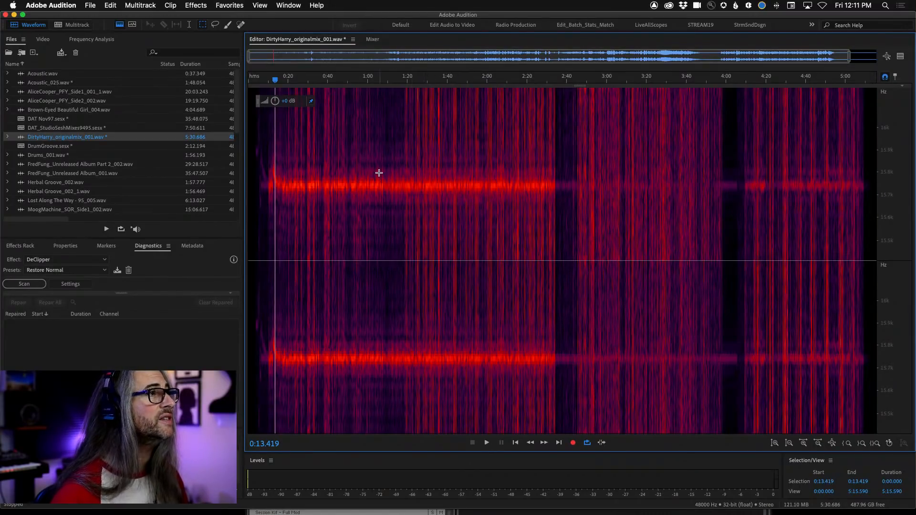
left_click_drag(375, 167, 402, 205)
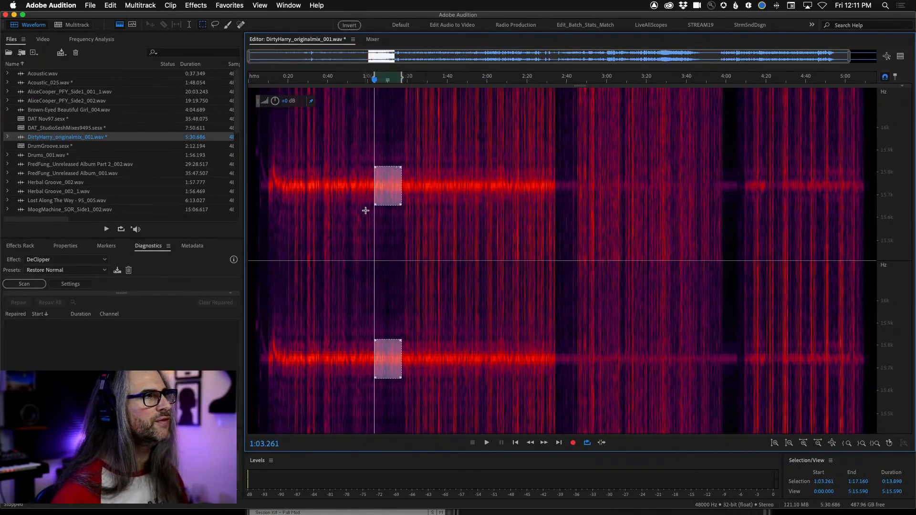
key("space")
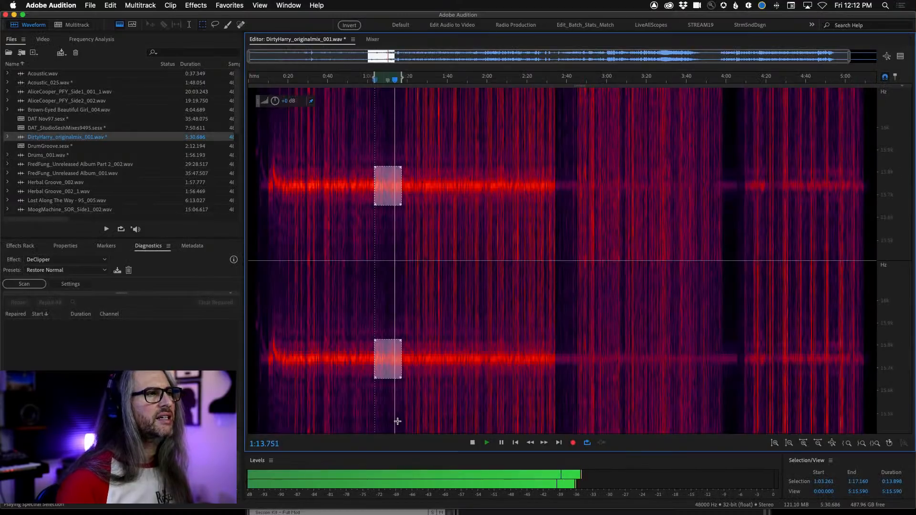
key("space")
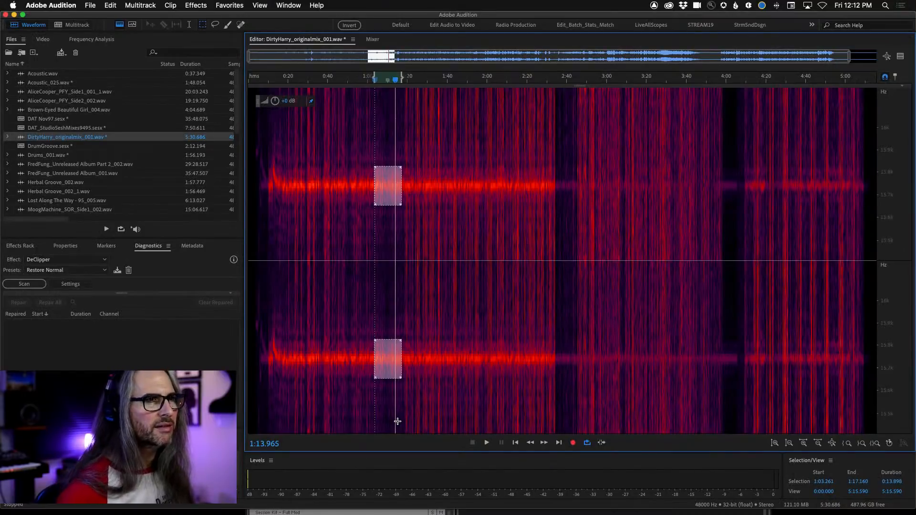
left_click(370, 199)
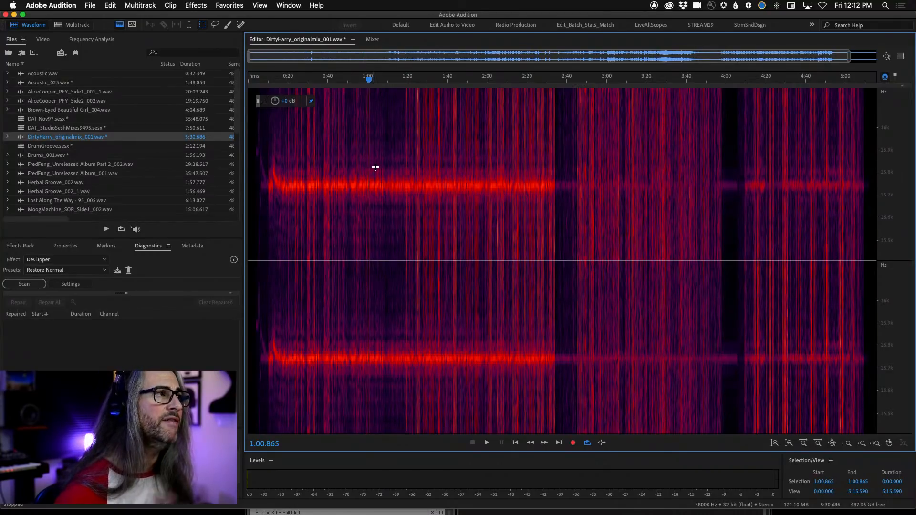
Step: Look at the mix as a plain waveform for comparison and return to the spectral frequency display
left_click(132, 24)
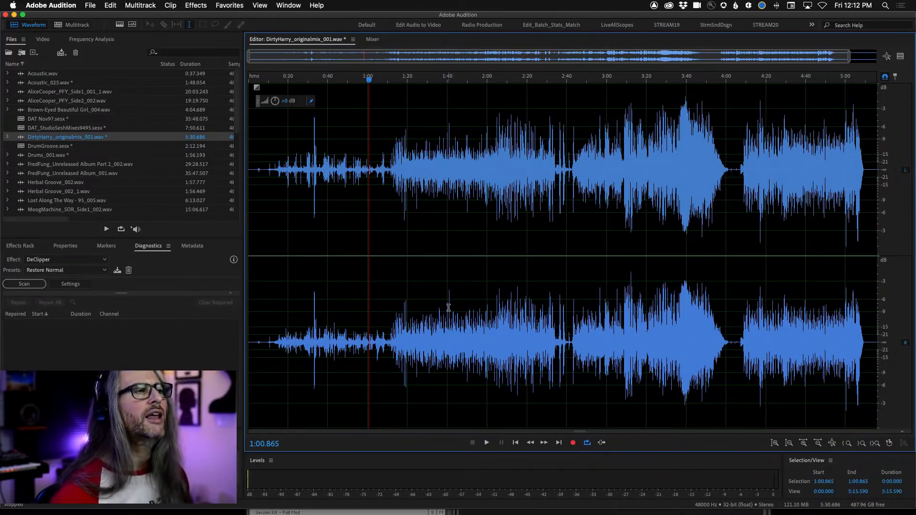
left_click(120, 25)
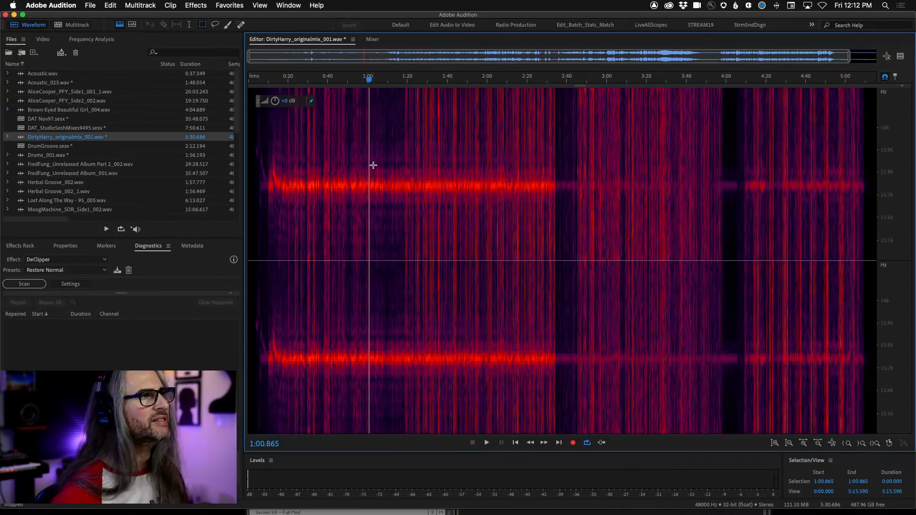
scroll(389, 172, "up", 10)
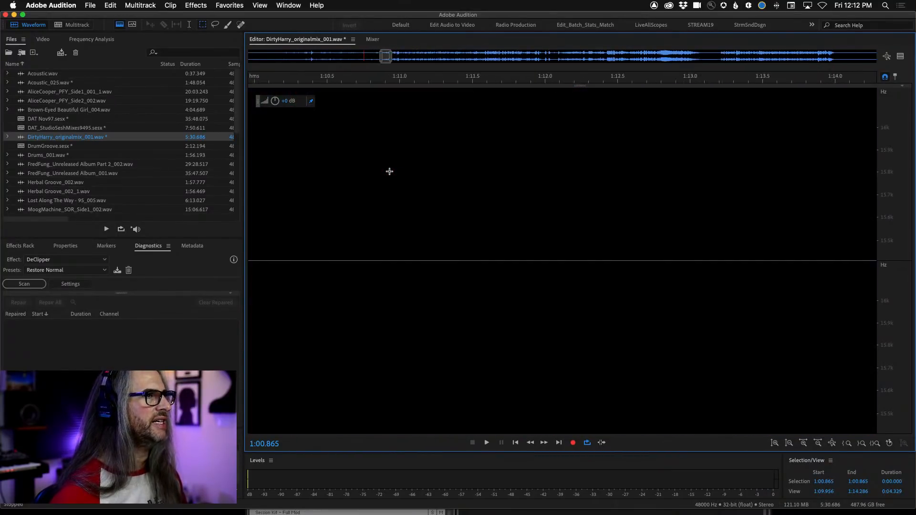
scroll(390, 171, "down", 10)
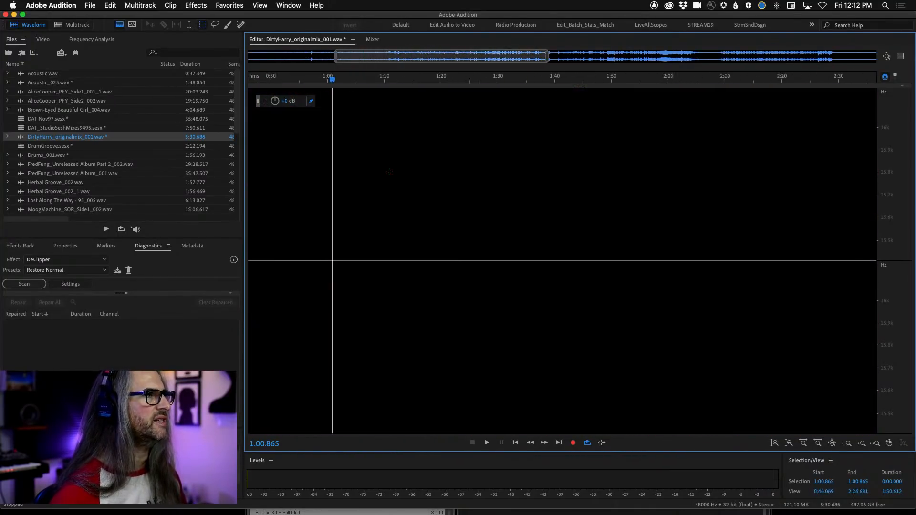
scroll(389, 171, "down", 2)
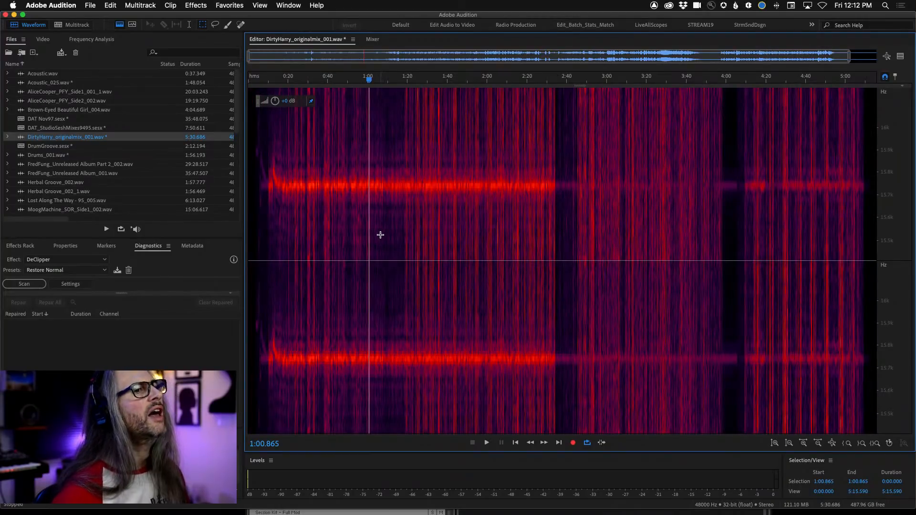
Step: Select the exposed tone around 15.7 kHz from 1:09.139 to 1:10.399, audition it and capture it as a noise print
scroll(378, 237, "up", 7)
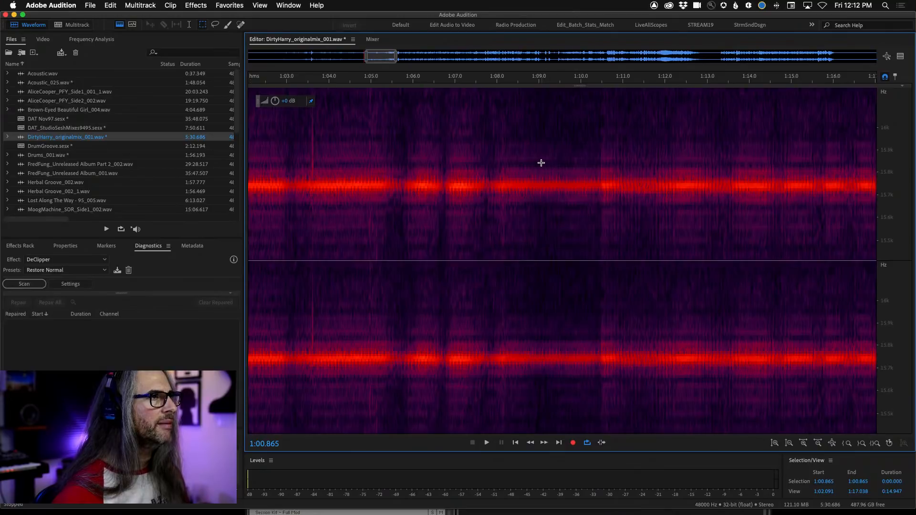
left_click_drag(544, 165, 597, 207)
key("space")
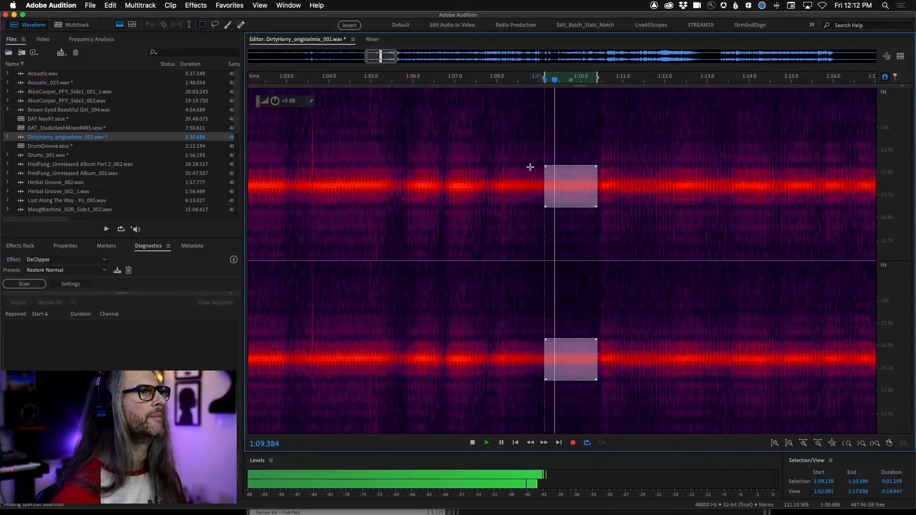
key("space")
right_click(566, 184)
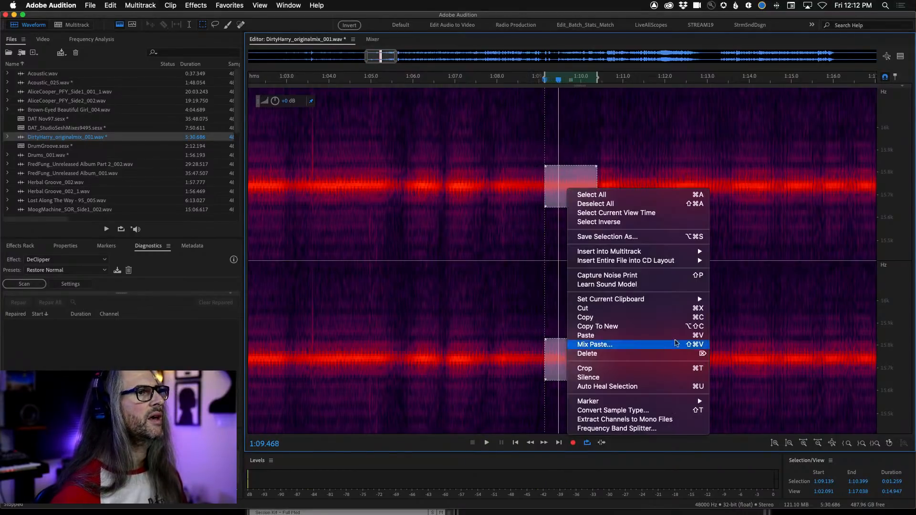
Step: Apply the Noise Reduction process to the entire file with the captured noise print and the existing settings
left_click(193, 5)
mouse_move(282, 161)
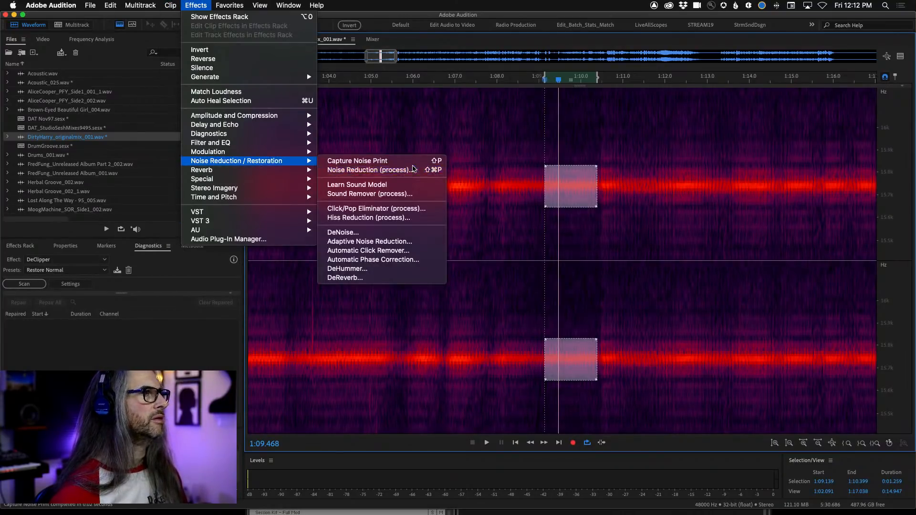
left_click(413, 170)
left_click(318, 242)
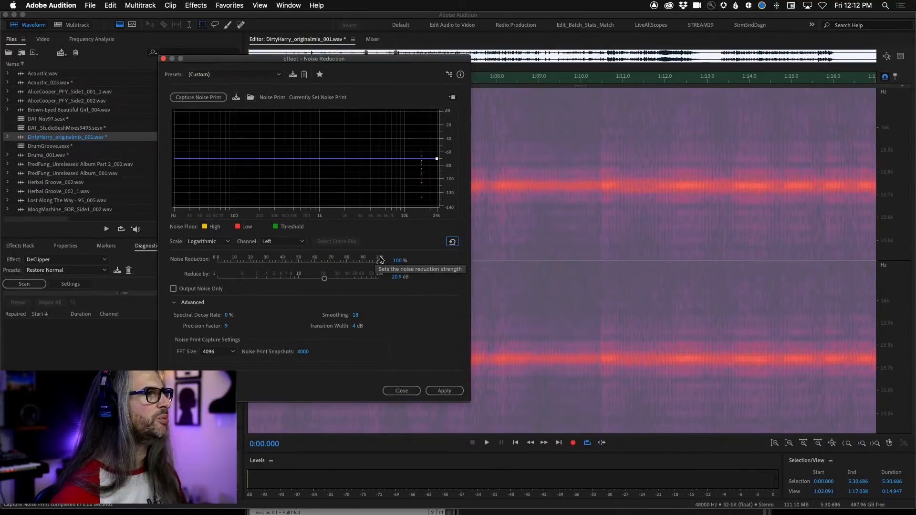
left_click(448, 395)
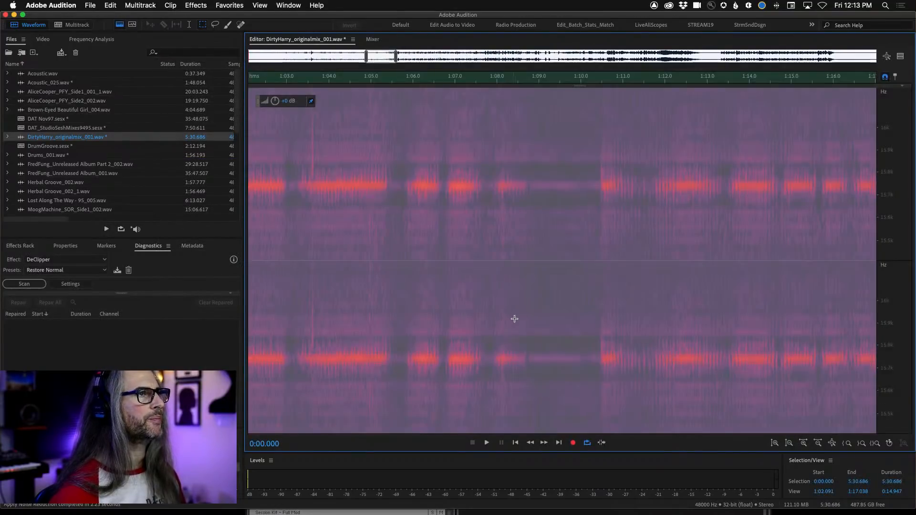
Step: Select the remaining tone from 1:03.964 to 1:05.326 and capture a new noise print from it
scroll(563, 239, "left", 5)
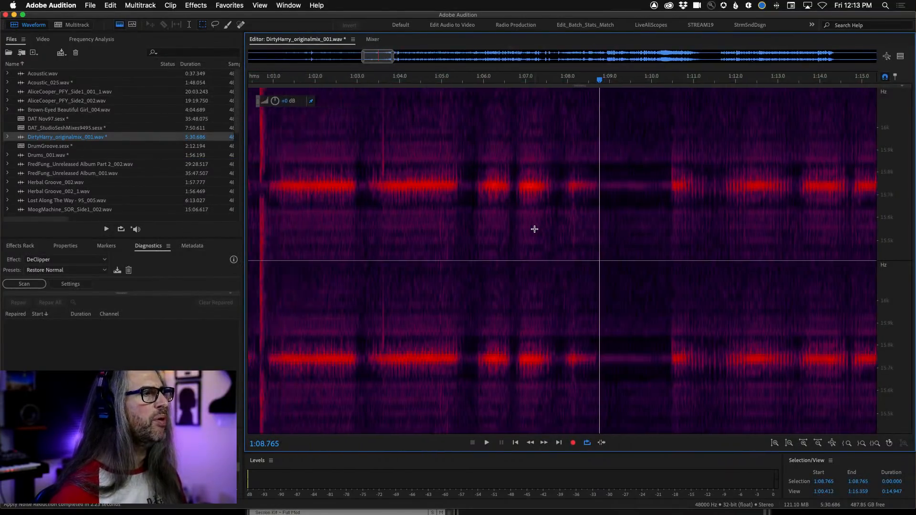
left_click_drag(477, 176, 417, 193)
right_click(440, 189)
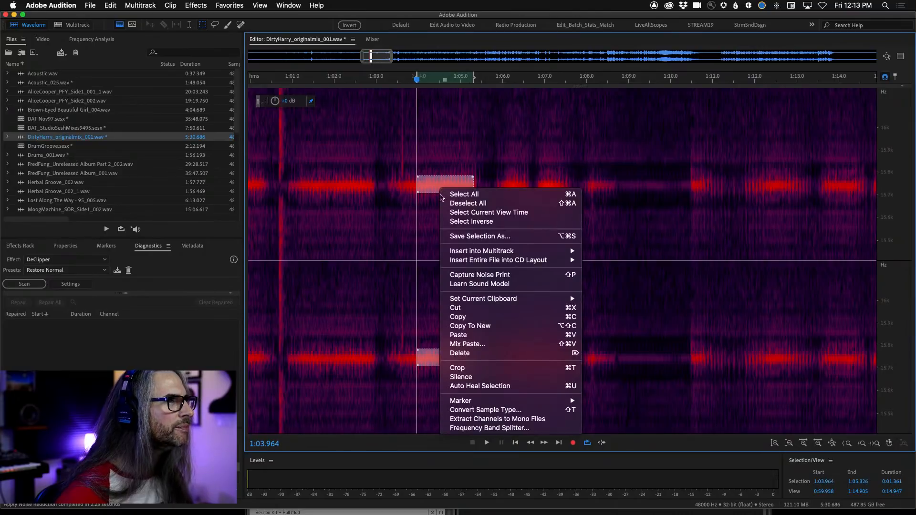
left_click(494, 276)
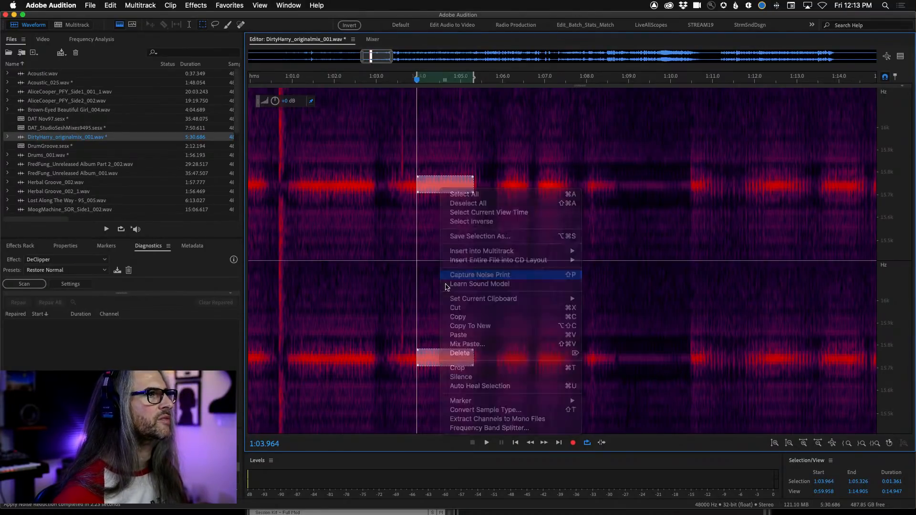
Step: Apply Noise Reduction to the entire file again with the new noise print, setting the reduction to 29.7 dB
left_click(192, 5)
mouse_move(254, 162)
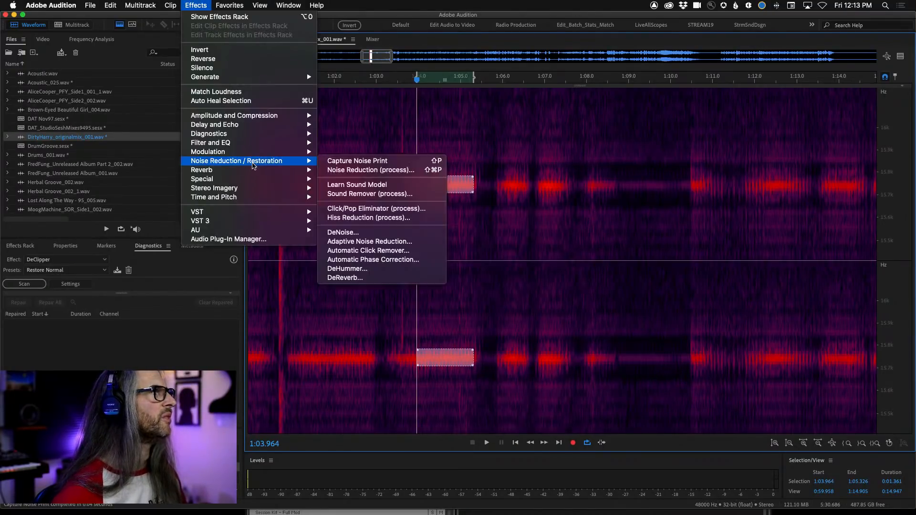
left_click(408, 171)
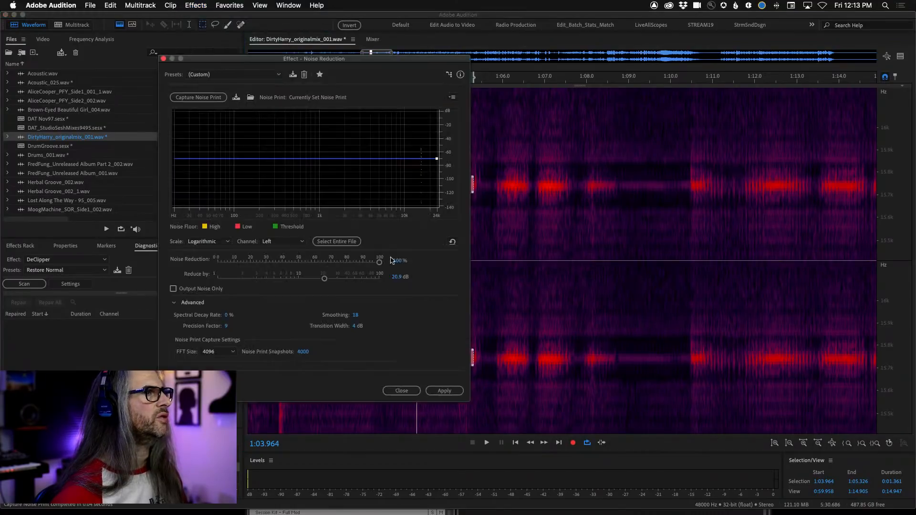
left_click(336, 241)
left_click_drag(324, 278, 338, 282)
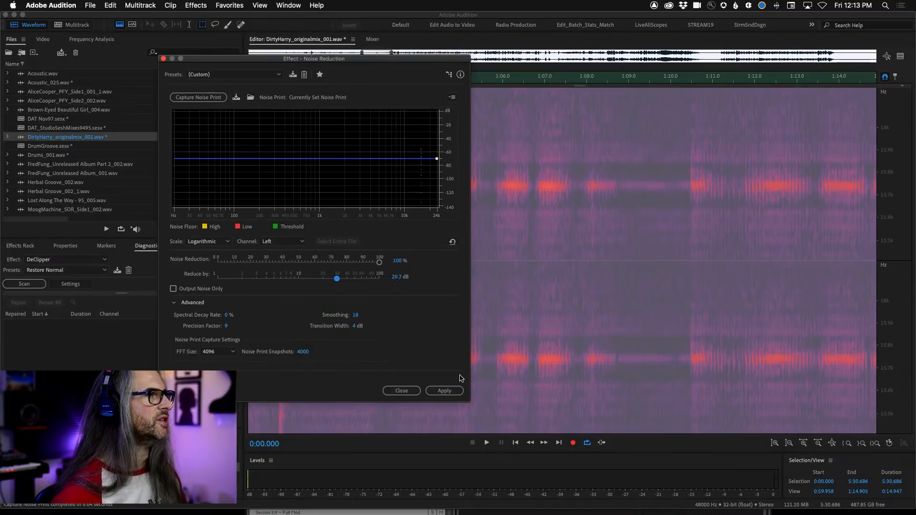
left_click(457, 395)
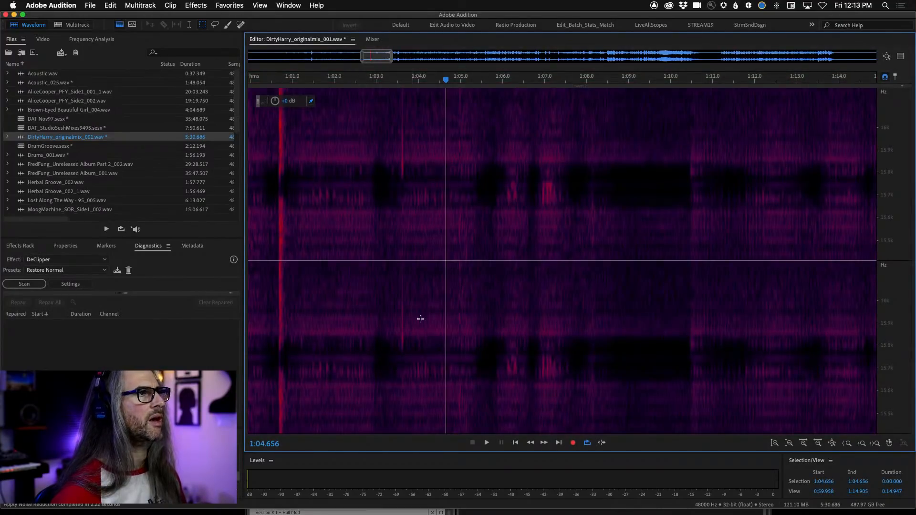
Step: Inspect the processed band around 15.7 kHz across the full mix and in a close-up near 1:34.65
scroll(429, 313, "down", 3)
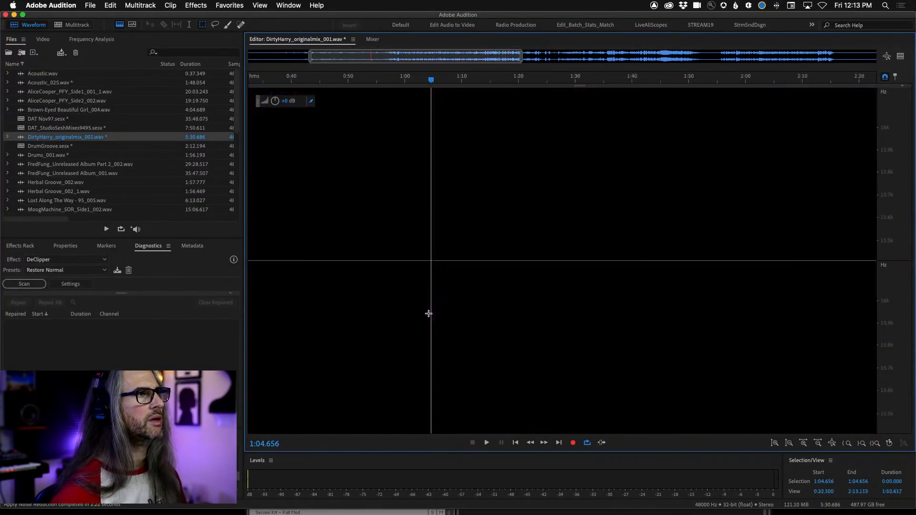
scroll(428, 314, "down", 3)
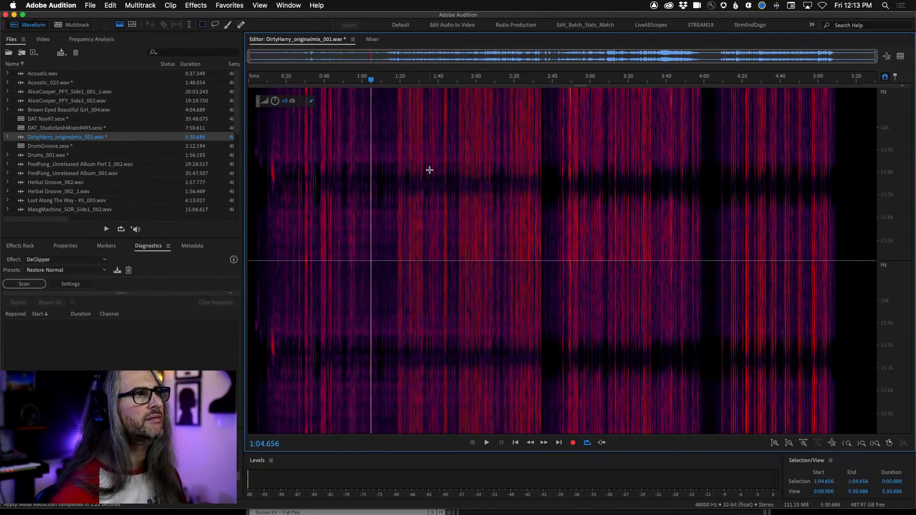
scroll(430, 171, "up", 2)
scroll(429, 171, "up", 10)
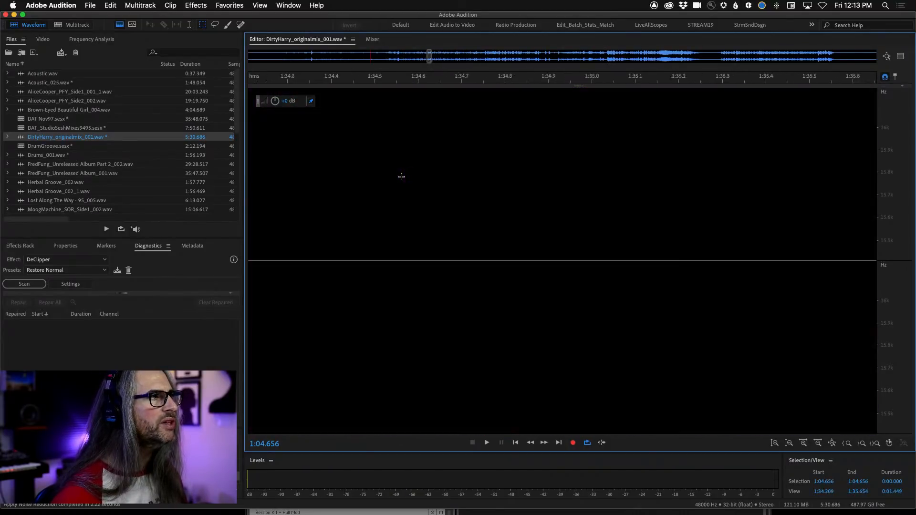
scroll(482, 180, "up", 3)
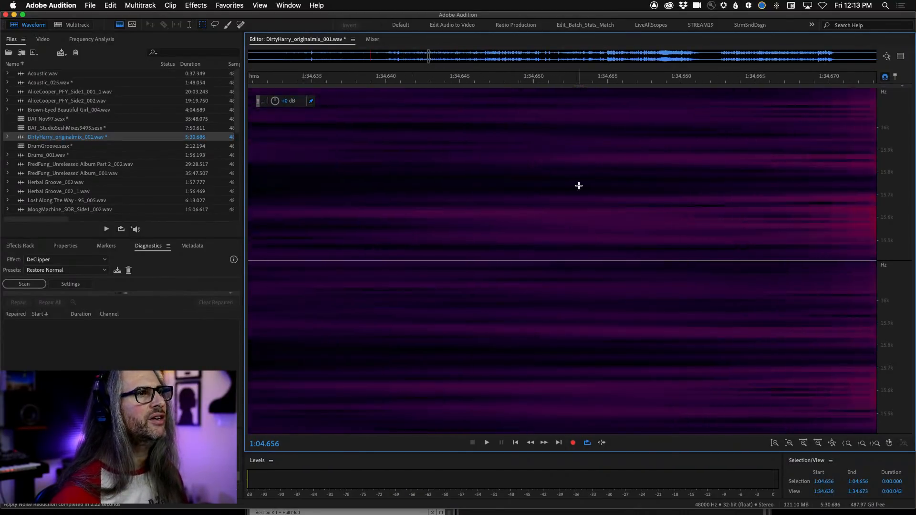
Step: Examine the band around 15.7 kHz from about 1:34.5 to 1:36.6, then across the whole file
scroll(818, 195, "down", 1)
scroll(791, 190, "right", 5)
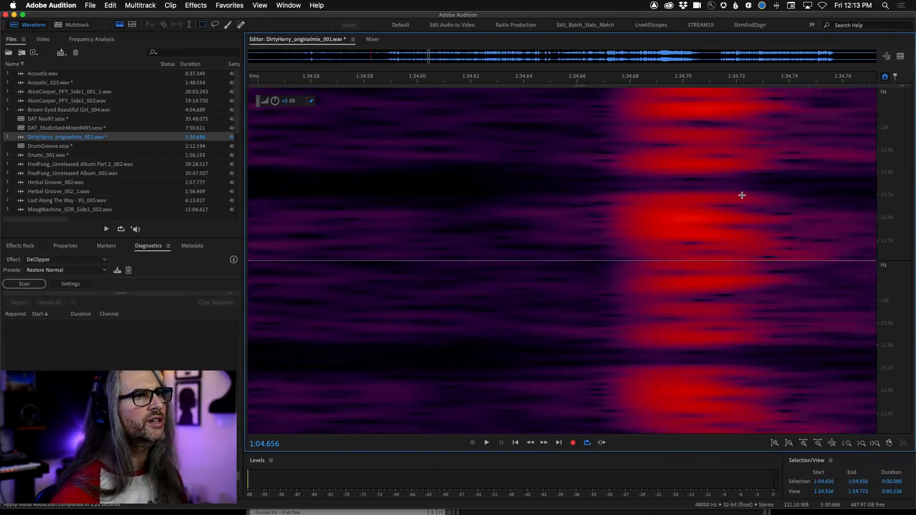
scroll(748, 198, "right", 20)
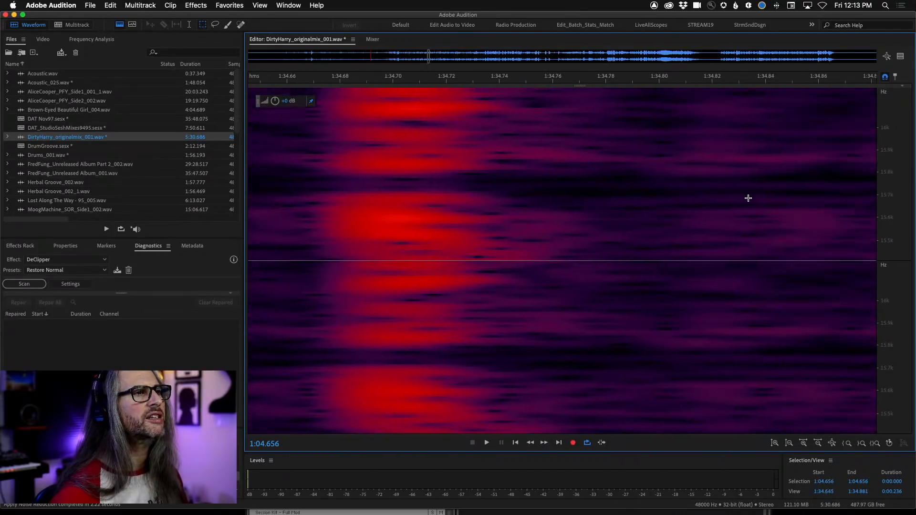
scroll(749, 198, "right", 20)
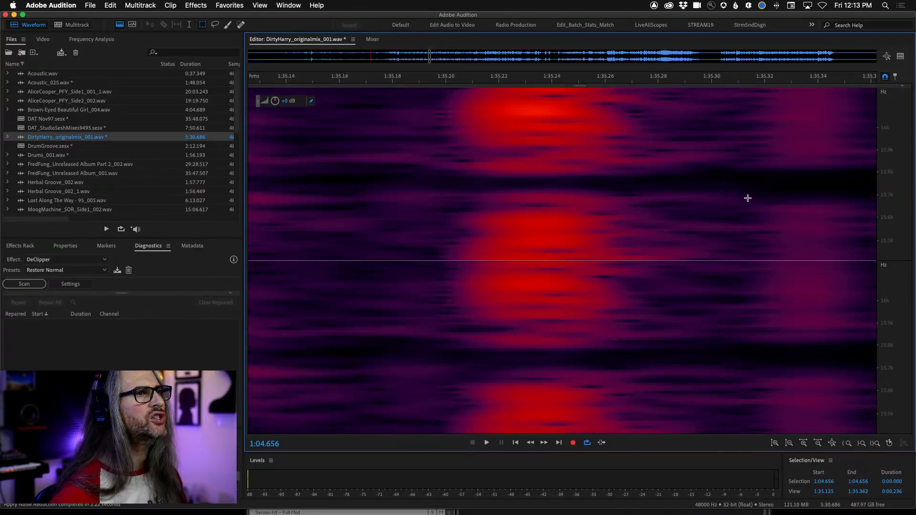
scroll(748, 198, "right", 20)
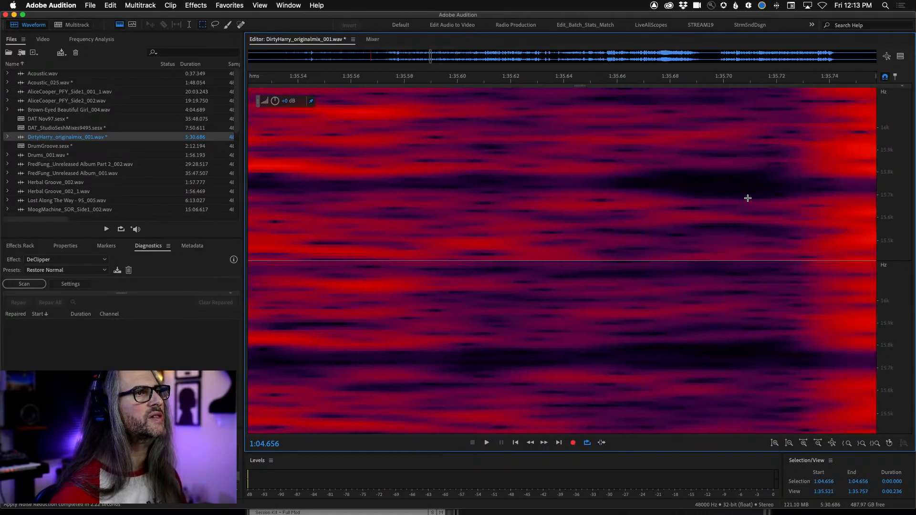
scroll(748, 199, "right", 20)
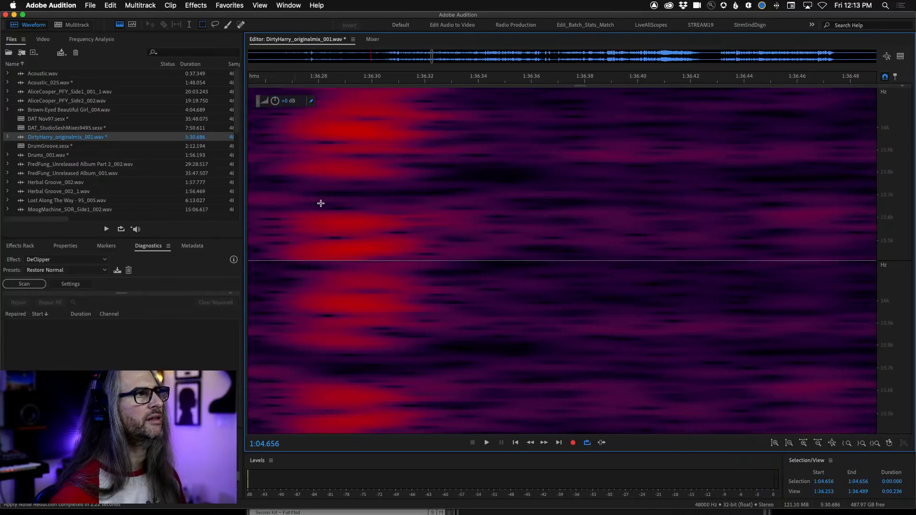
scroll(365, 213, "down", 2)
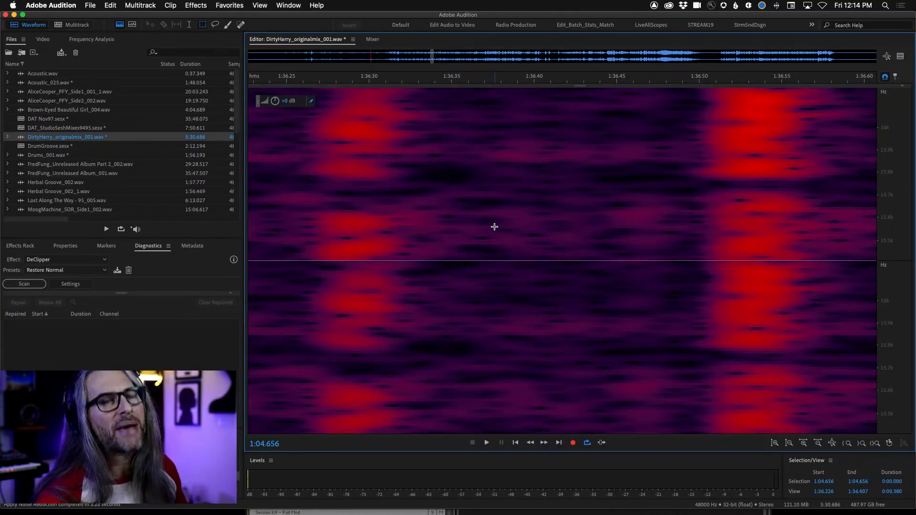
key("backslash")
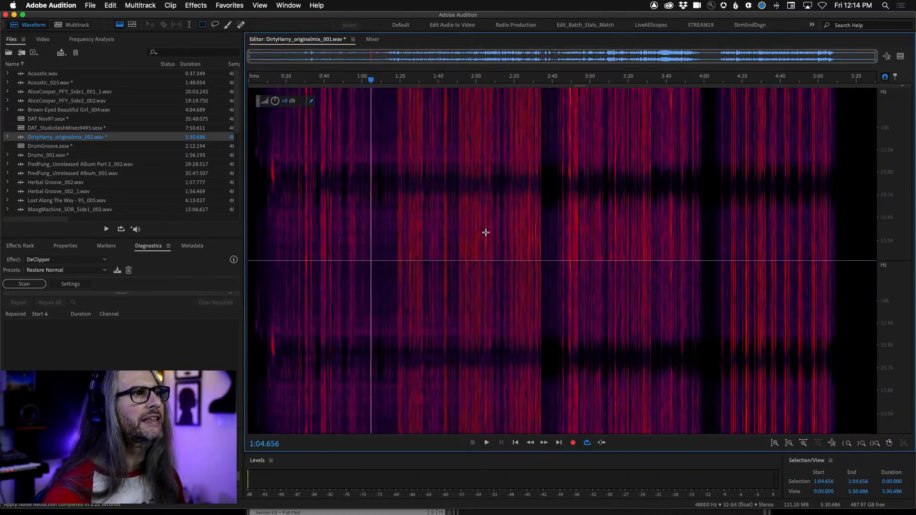
Step: Restore the full frequency range and audition the mix from 0:54.752 and from about 1:05.5
scroll(904, 224, "down", 10)
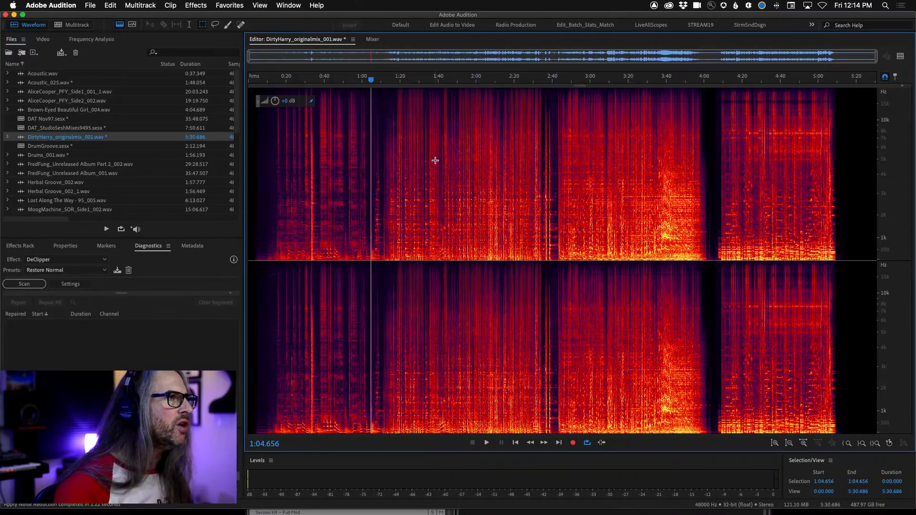
scroll(432, 157, "up", 2)
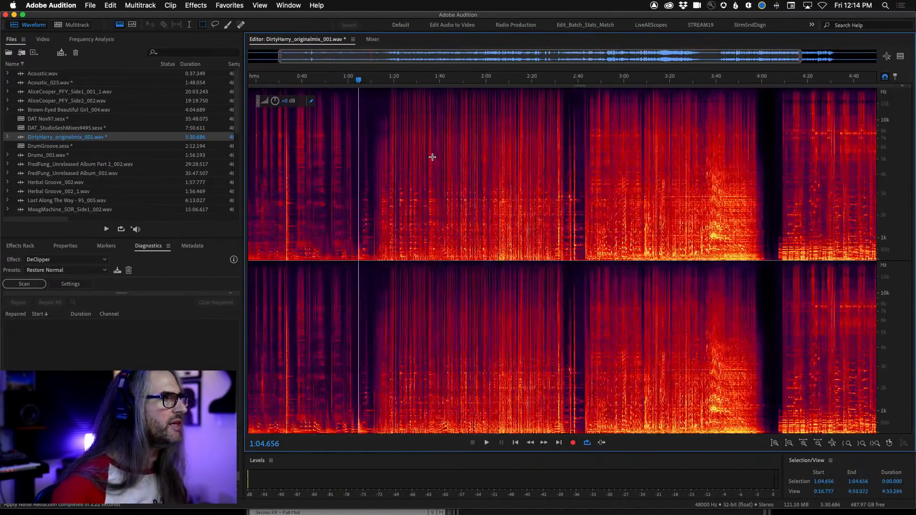
key("space")
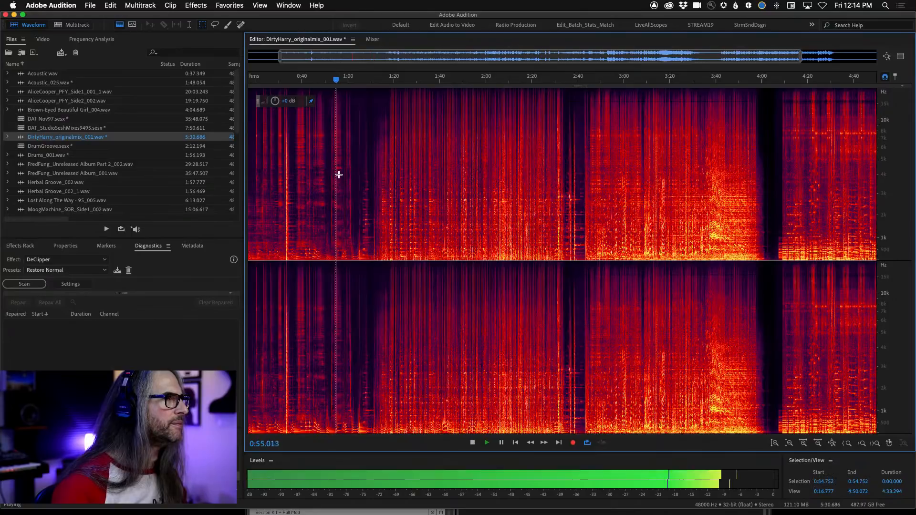
left_click(360, 186)
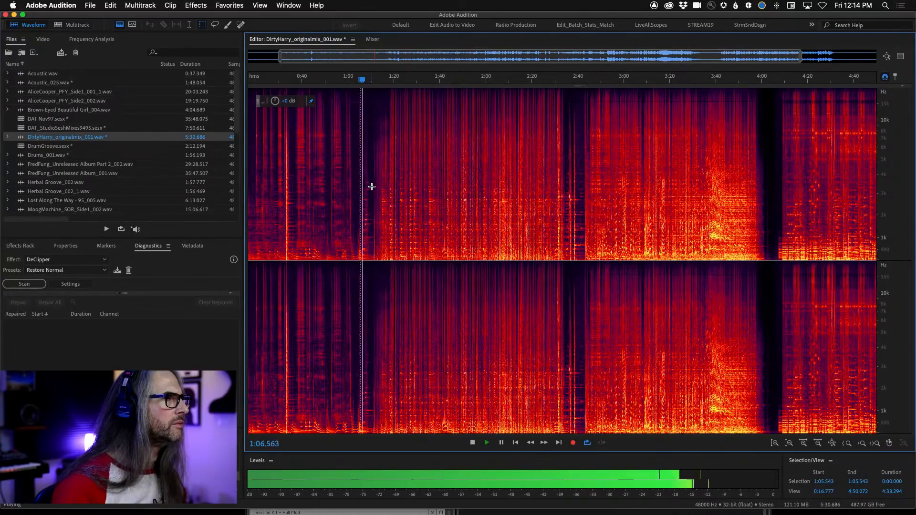
key("space")
left_click(360, 206)
scroll(360, 206, "up", 10)
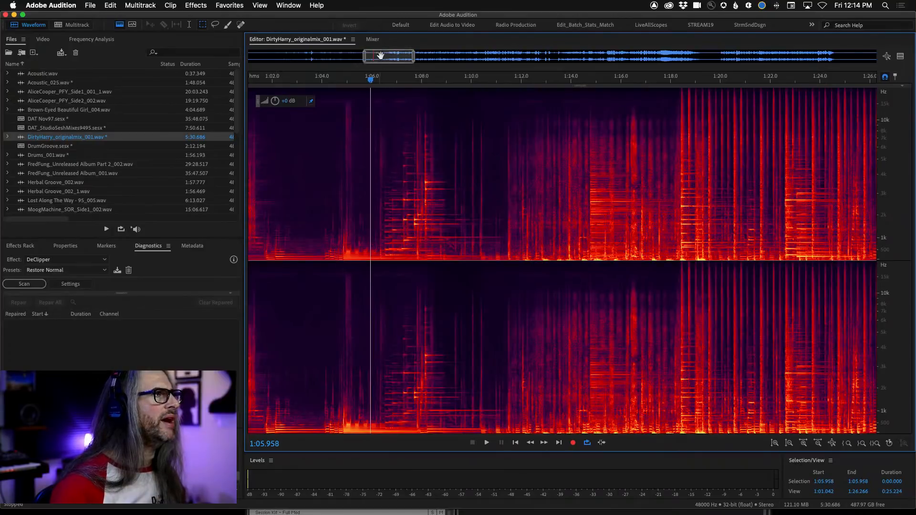
Step: Audition the phrase between about 1:06.2 and 1:10.5 several times to find where it starts
left_click_drag(380, 55, 373, 54)
left_click(464, 158)
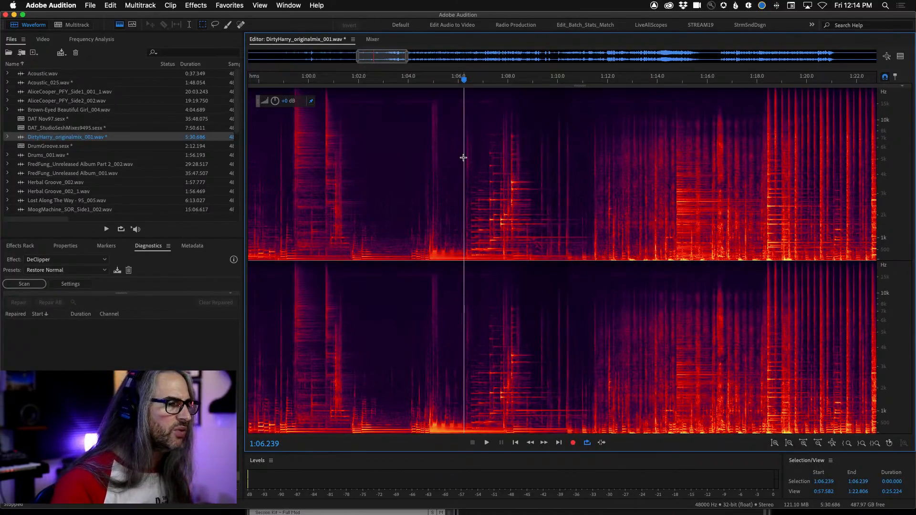
key("space")
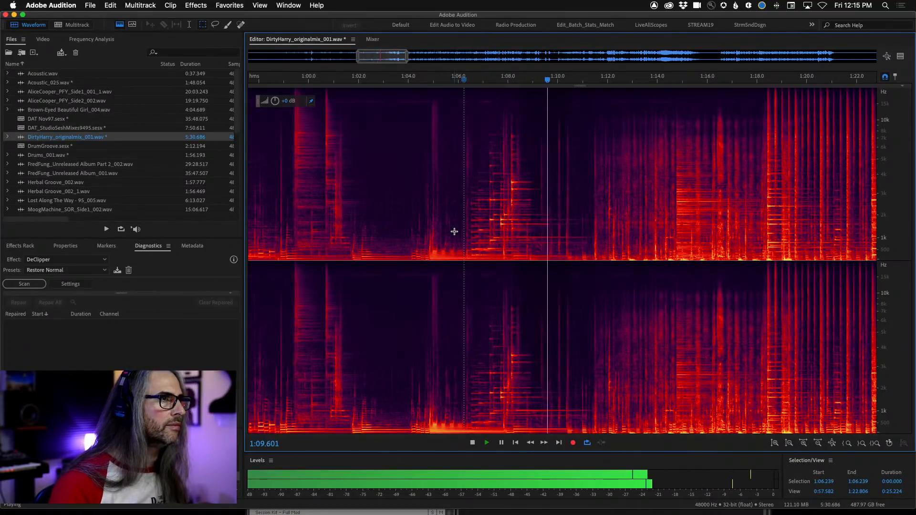
left_click(465, 198)
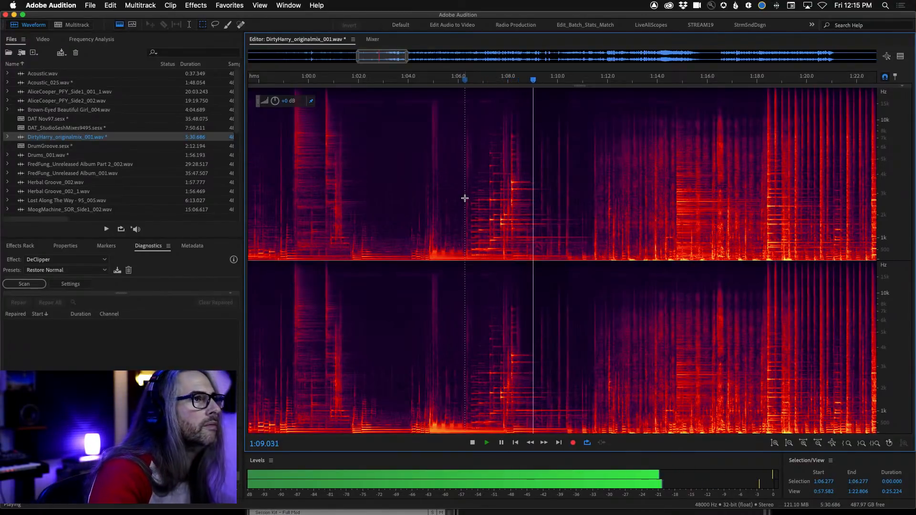
key("space")
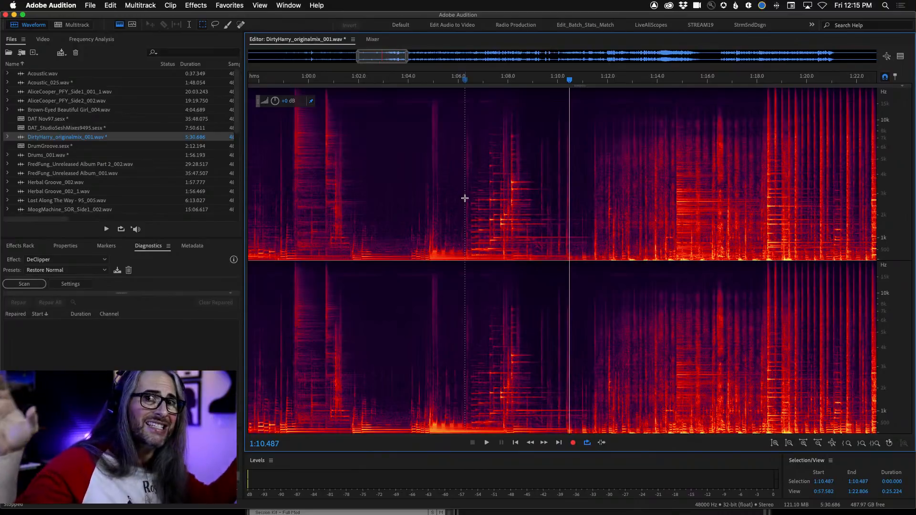
left_click(468, 171)
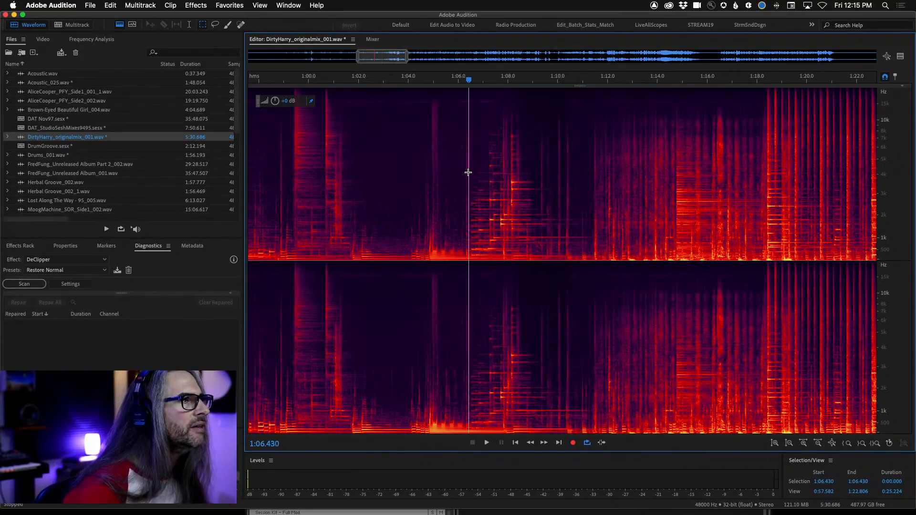
key("space")
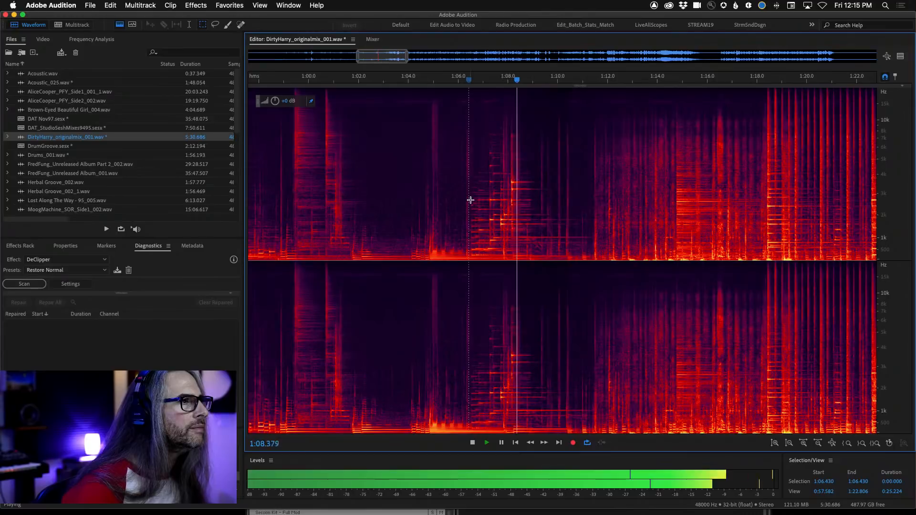
key("space")
left_click(471, 229)
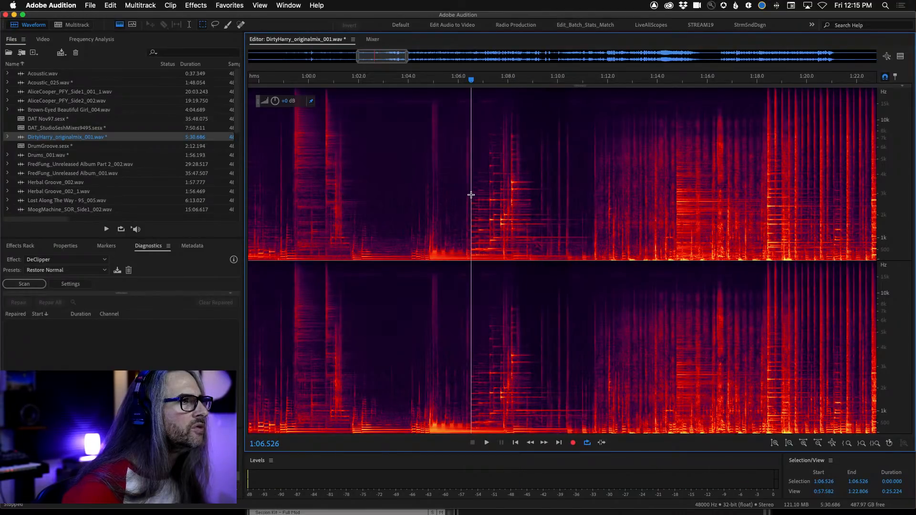
Step: Marquee-select the phrase from 1:06.583 to 1:10.031, between about 500 Hz and just under 4 kHz, and audition only that region
left_click_drag(473, 173, 586, 250)
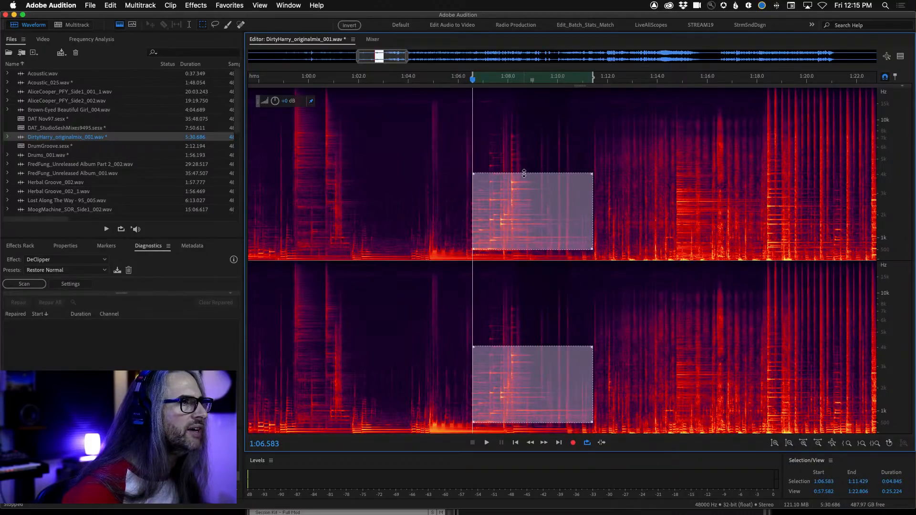
left_click_drag(524, 173, 524, 179)
key("space")
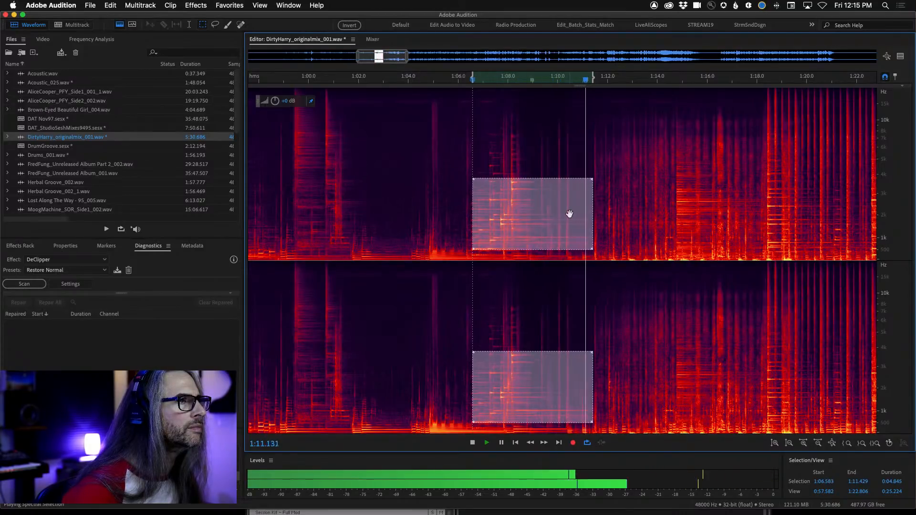
left_click_drag(592, 215, 558, 215)
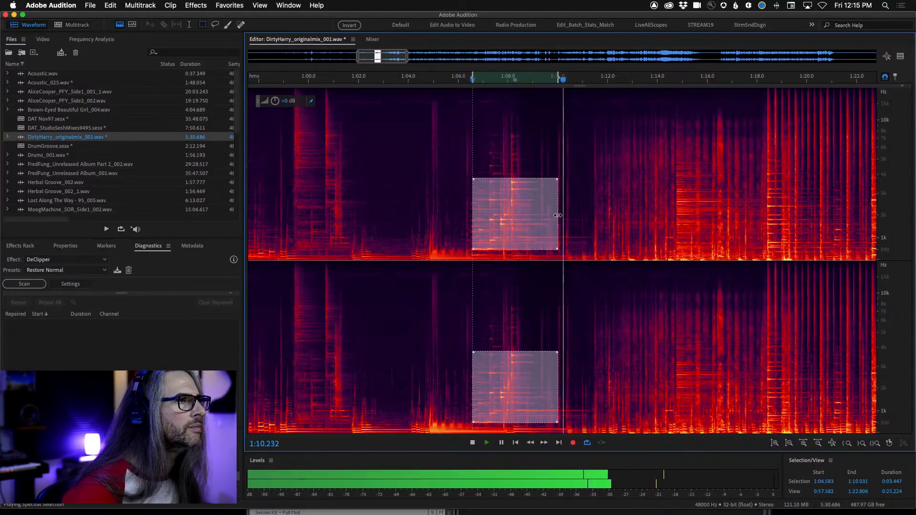
key("space")
Step: Open the Analog Delay effect for the selected region and preview it from the selection start
left_click(197, 4)
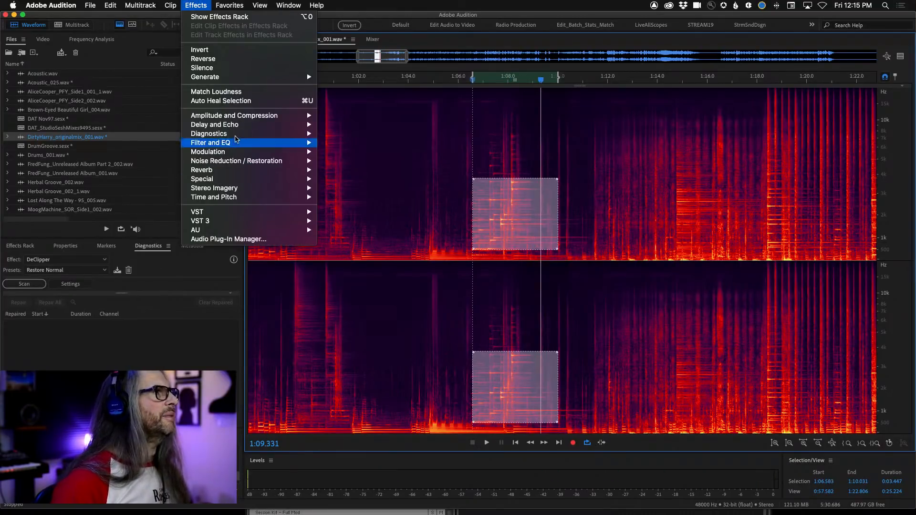
mouse_move(235, 129)
left_click(358, 127)
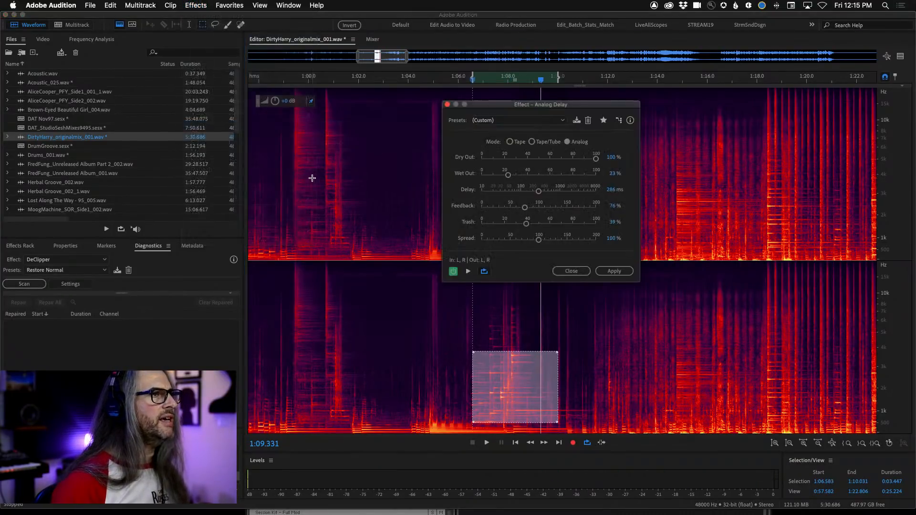
left_click_drag(556, 108, 313, 77)
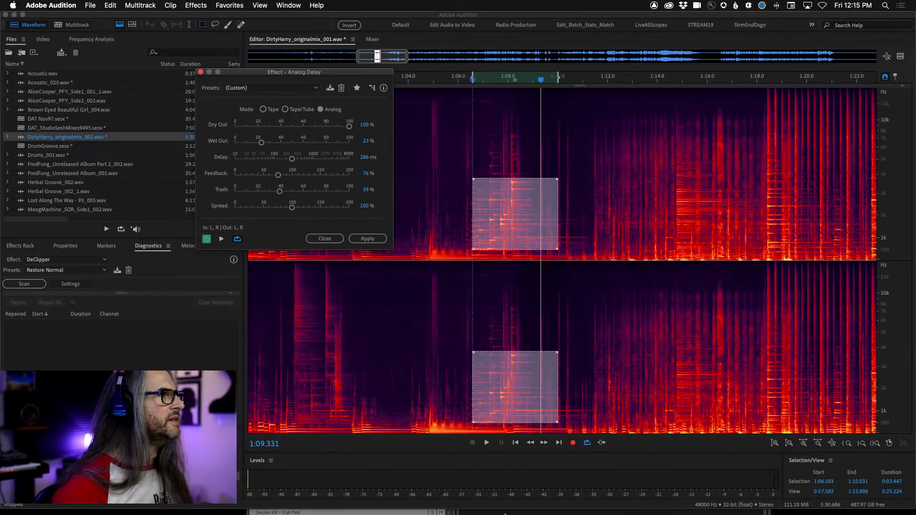
left_click(516, 442)
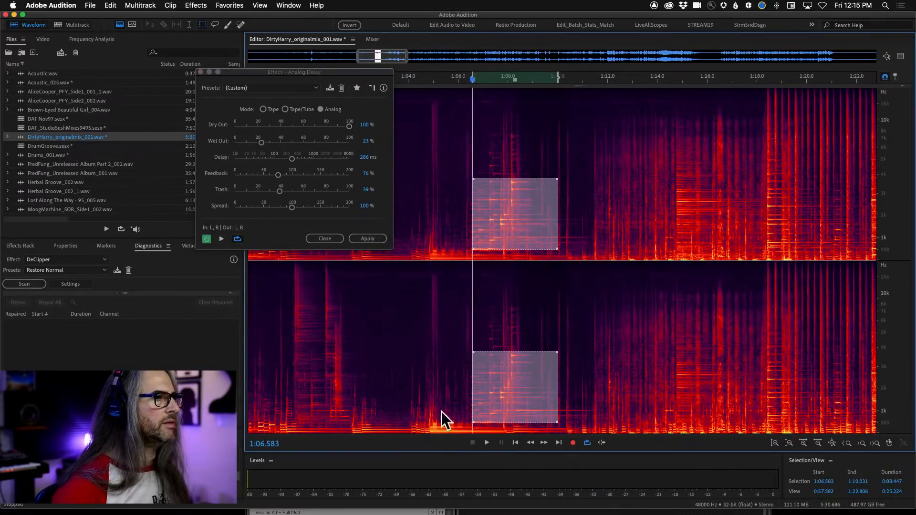
left_click(220, 240)
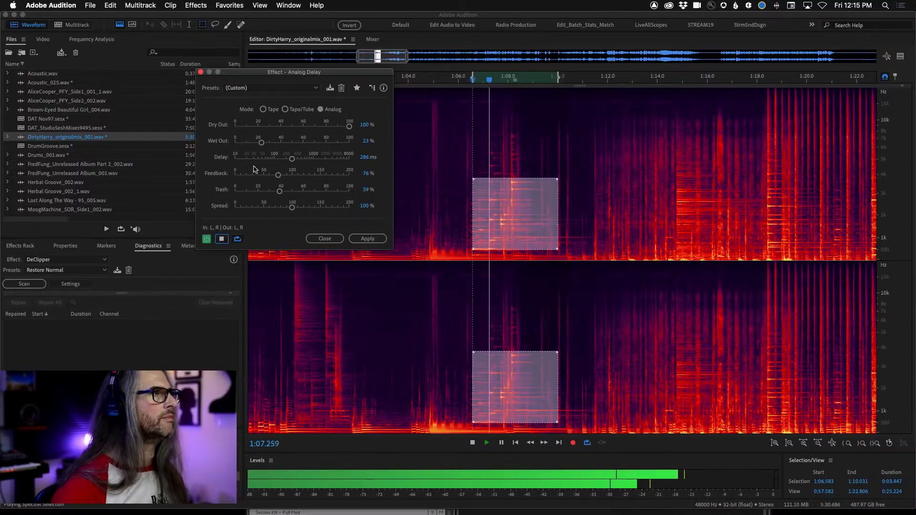
Step: Extend the selection to 1:10.318, set the delay's Feedback to 59%, and apply the Analog Delay
left_click_drag(558, 217, 566, 217)
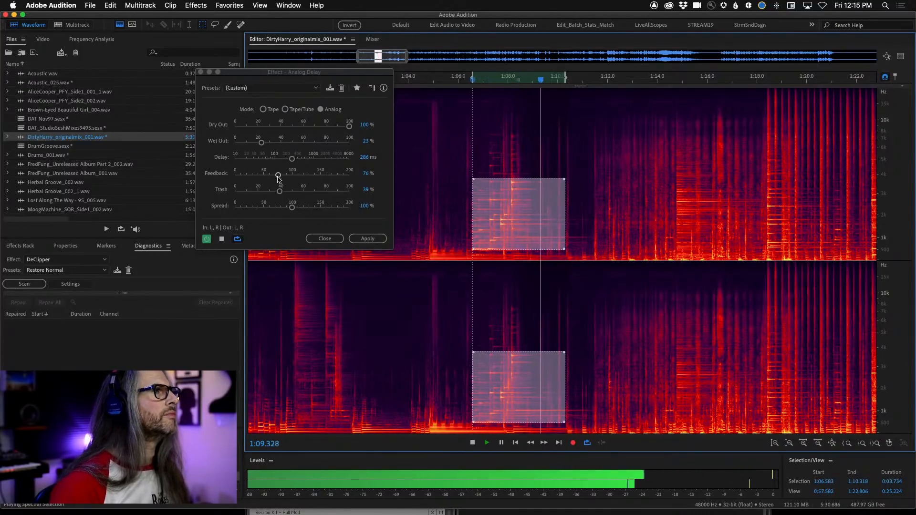
left_click_drag(279, 175, 268, 175)
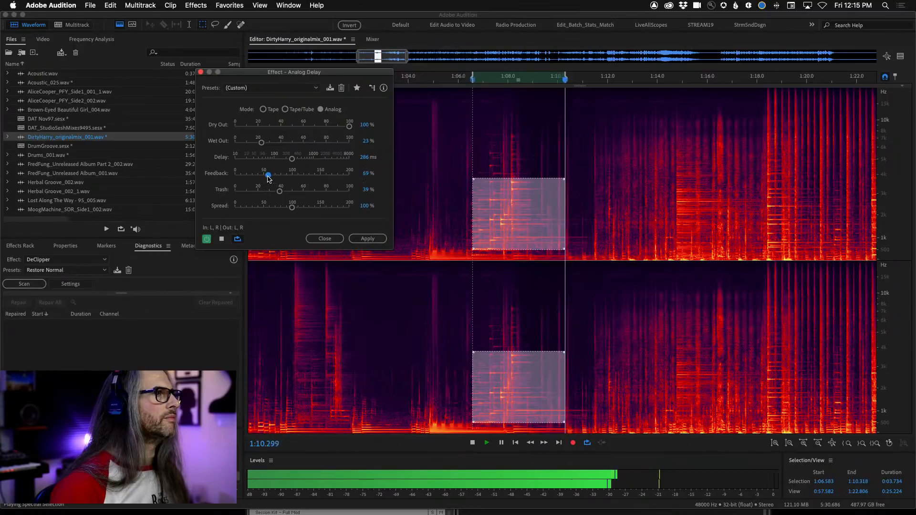
left_click(222, 239)
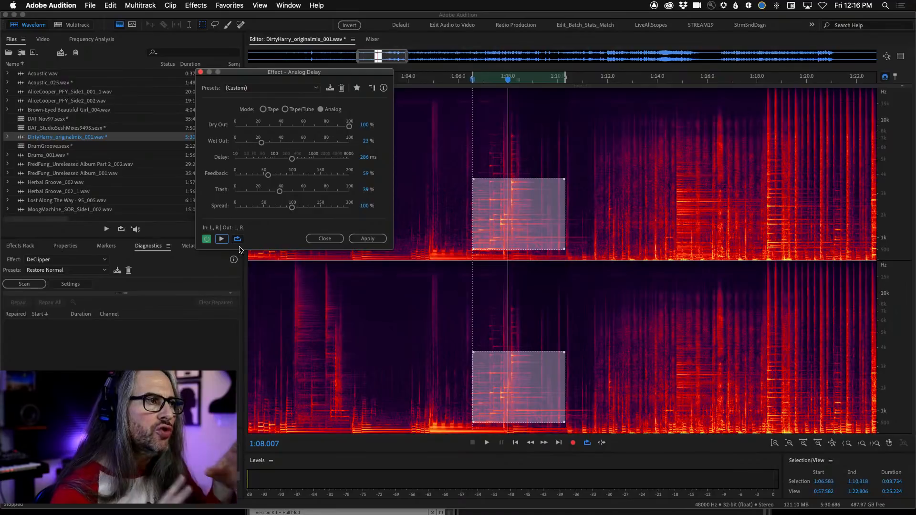
left_click(354, 240)
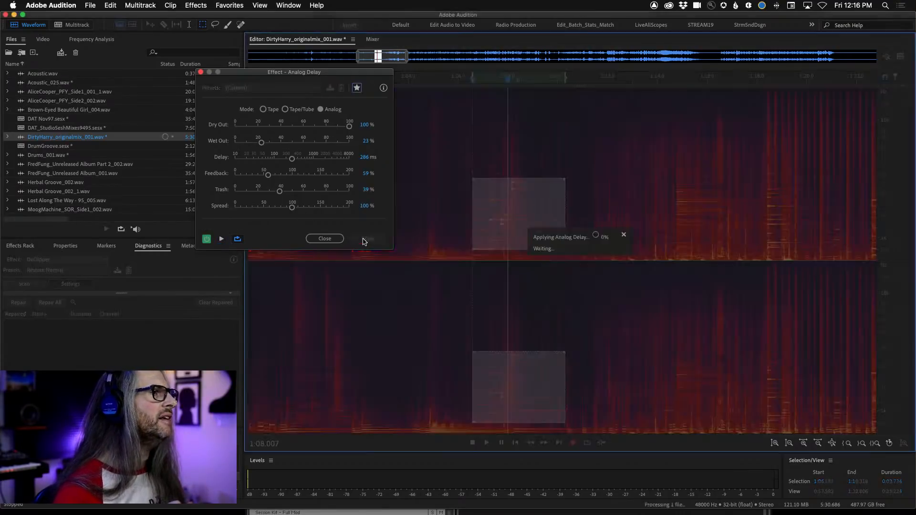
Step: Clear the selection and play the delayed phrase in context from 1:04.783
left_click(434, 148)
left_click(427, 148)
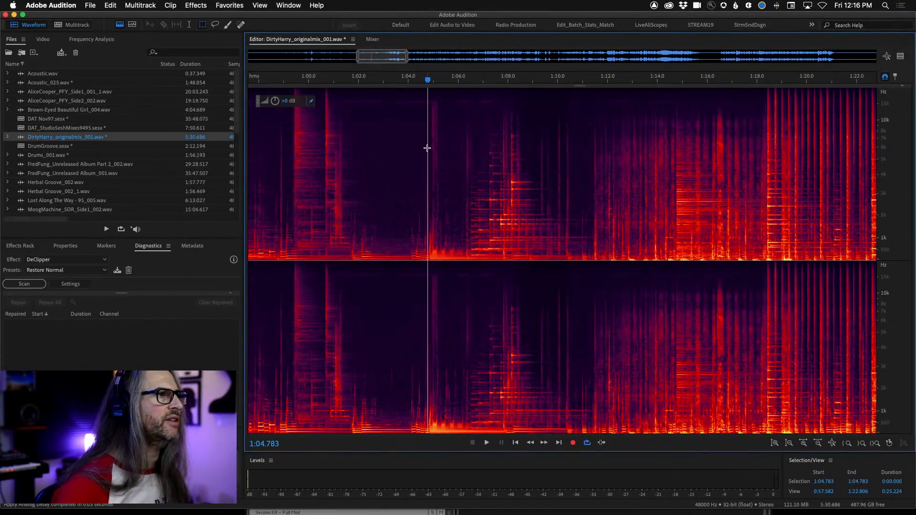
key("space")
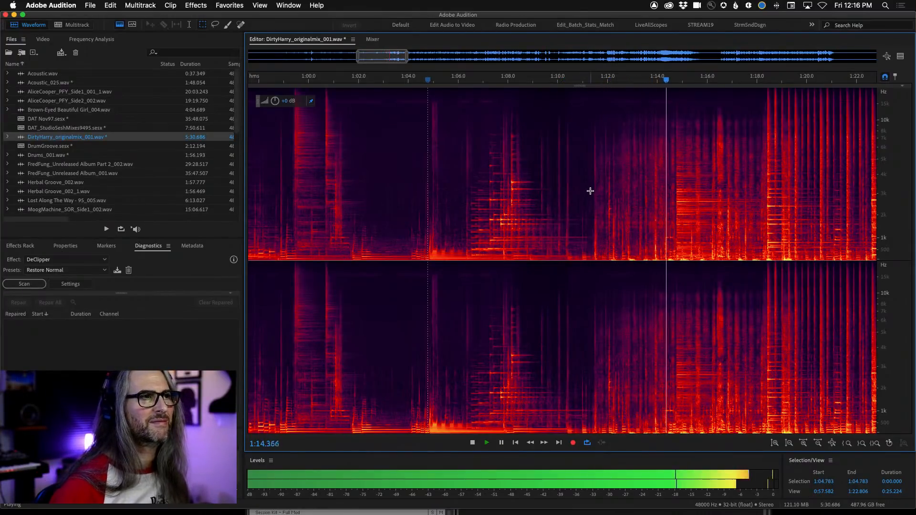
key("space")
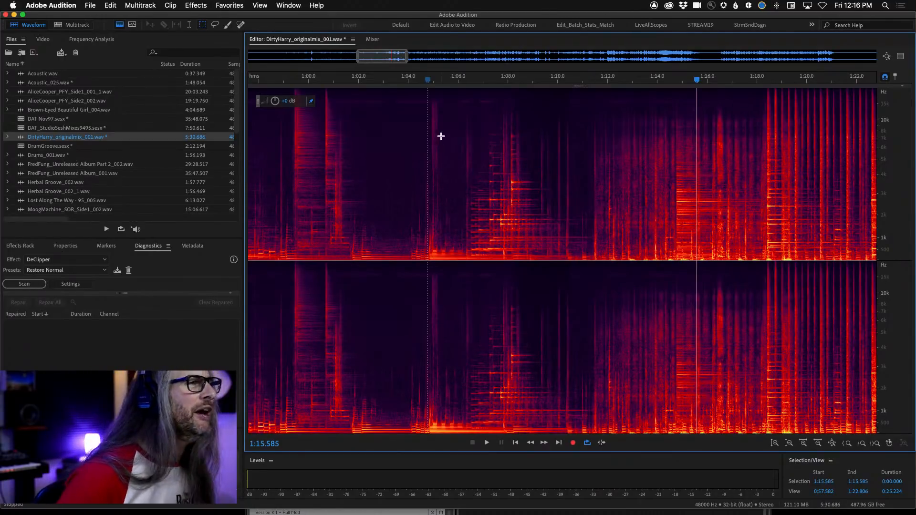
left_click(464, 143)
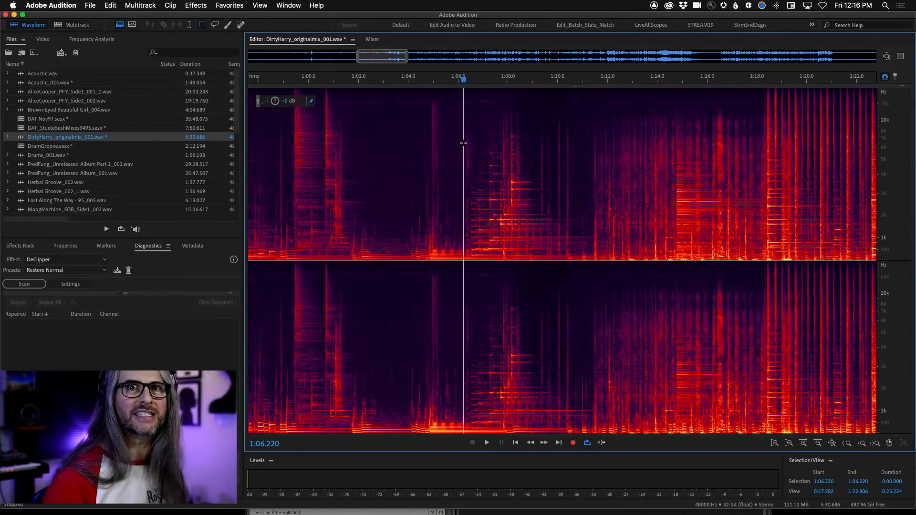
Step: Play the DirtyHarry mix from 1:06.220 to hear the delayed phrase again
key("space")
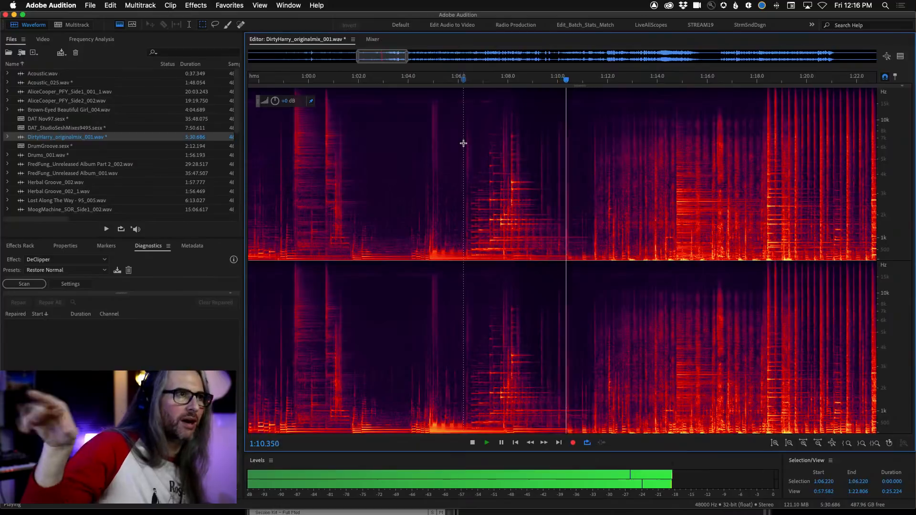
key("space")
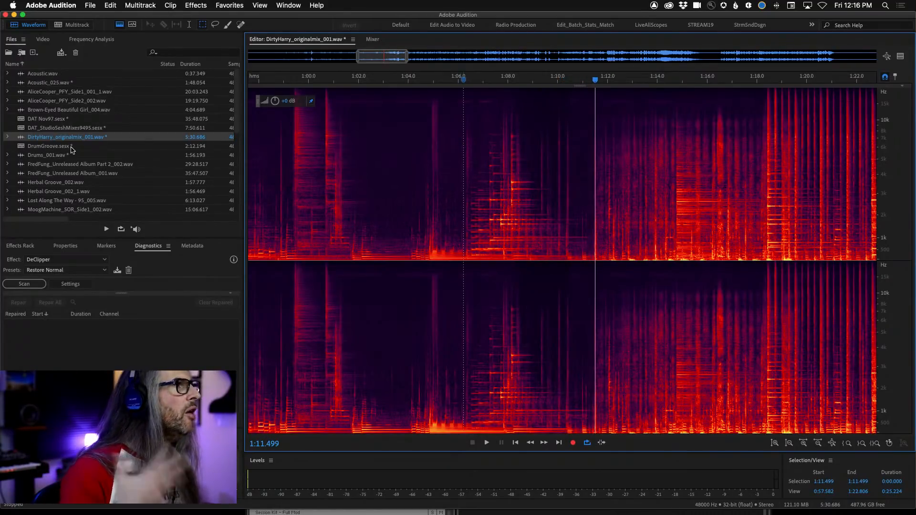
Step: Open Opium Intro - MP220 Final_002.wav and play the Marker 01 passage from 2:44.225 and again from 2:43.971
scroll(72, 187, "down", 5)
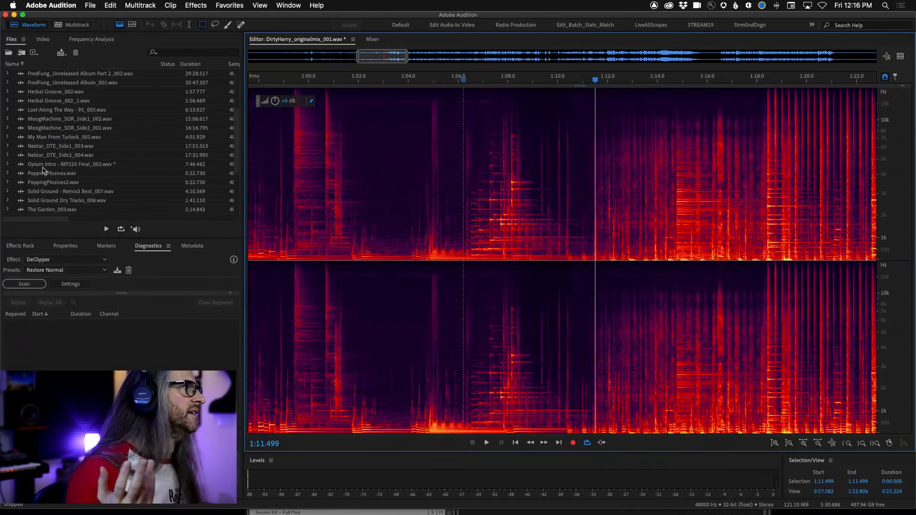
double_click(38, 165)
key("backslash")
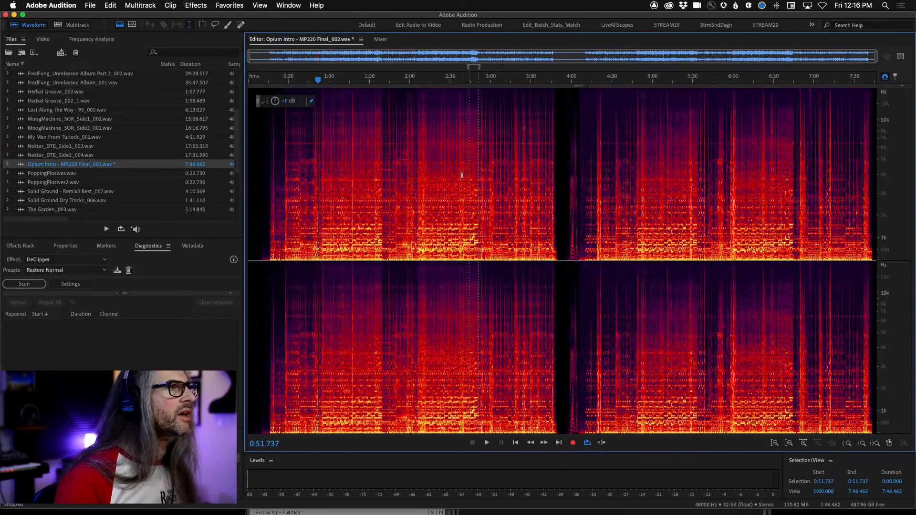
scroll(471, 189, "up", 5)
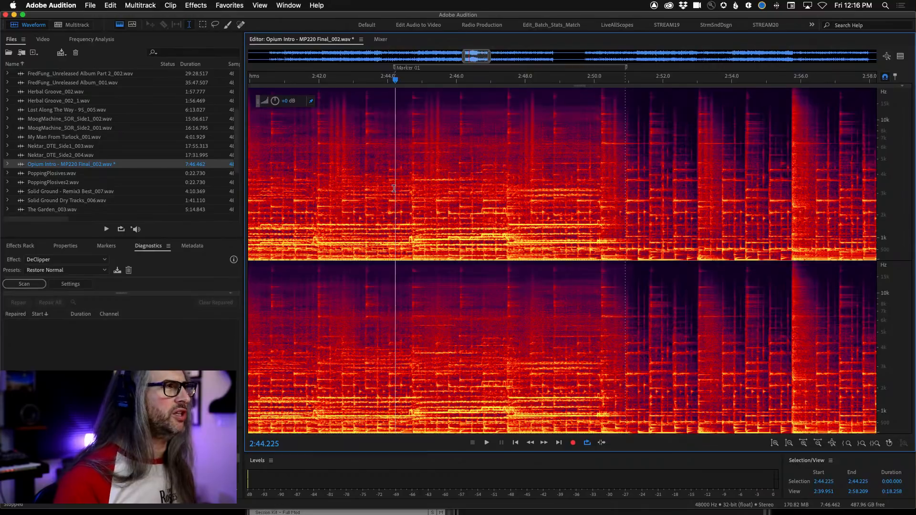
key("space")
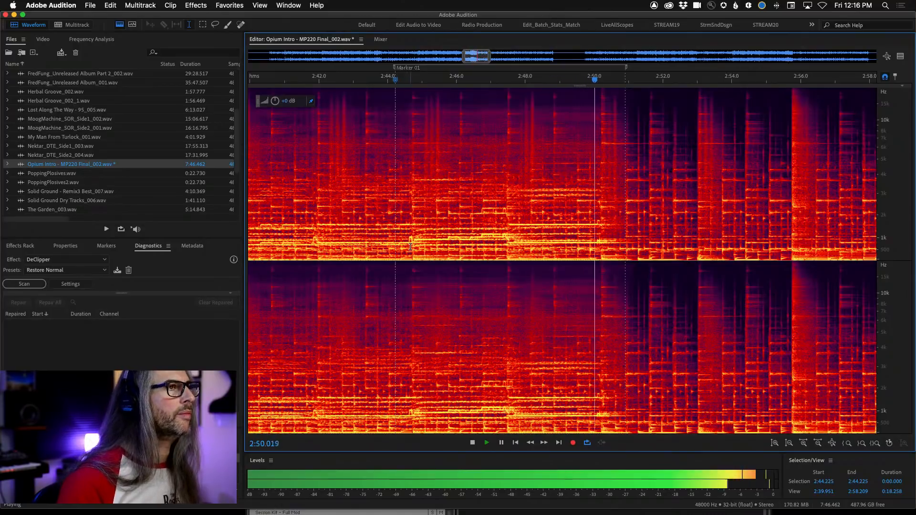
left_click(387, 239)
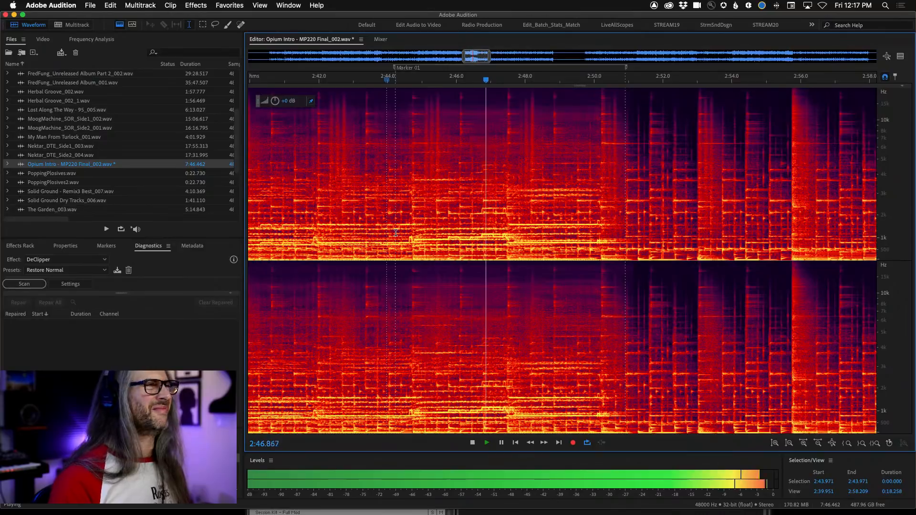
key("space")
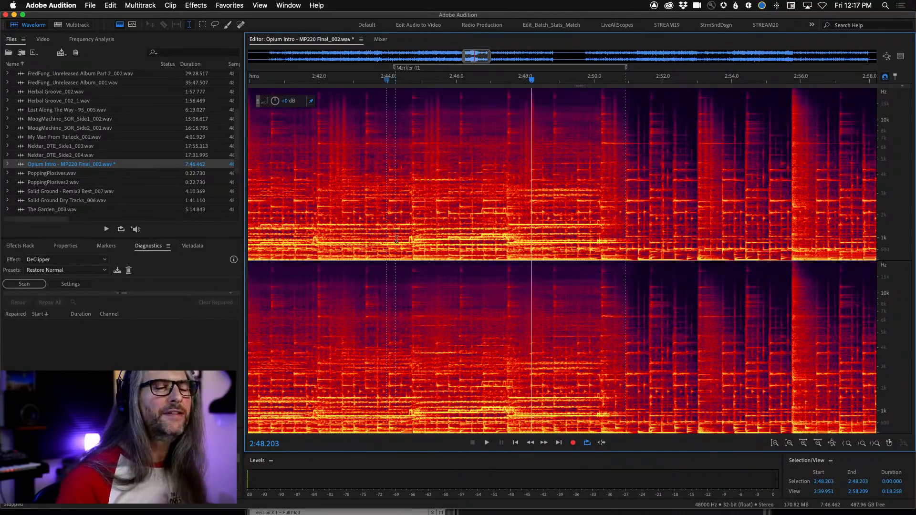
Step: Marquee-select the narrow band around 1 kHz from 2:44.581 to 2:50.446 and audition only that region
left_click(203, 26)
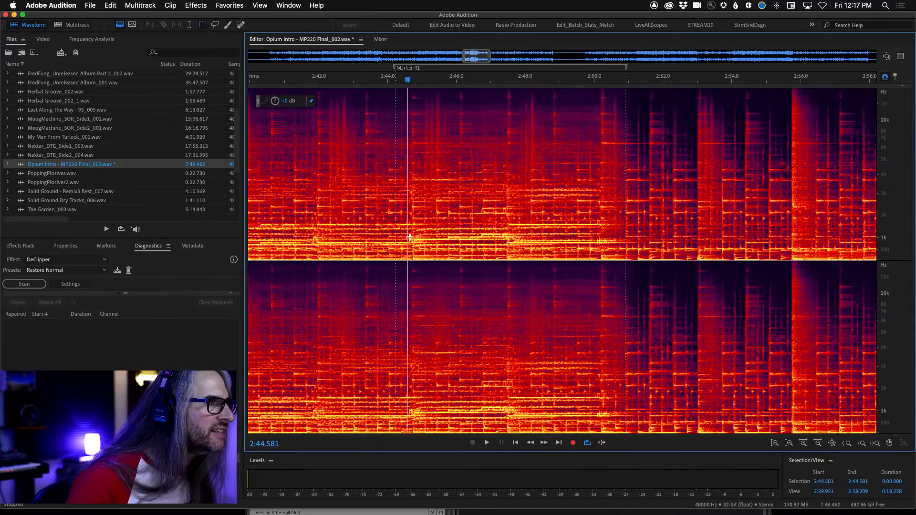
left_click_drag(409, 238, 597, 244)
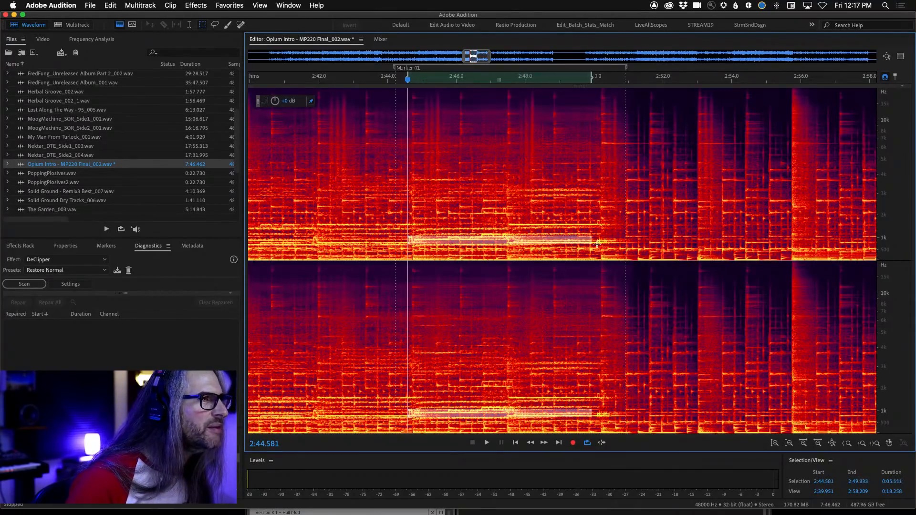
key("space")
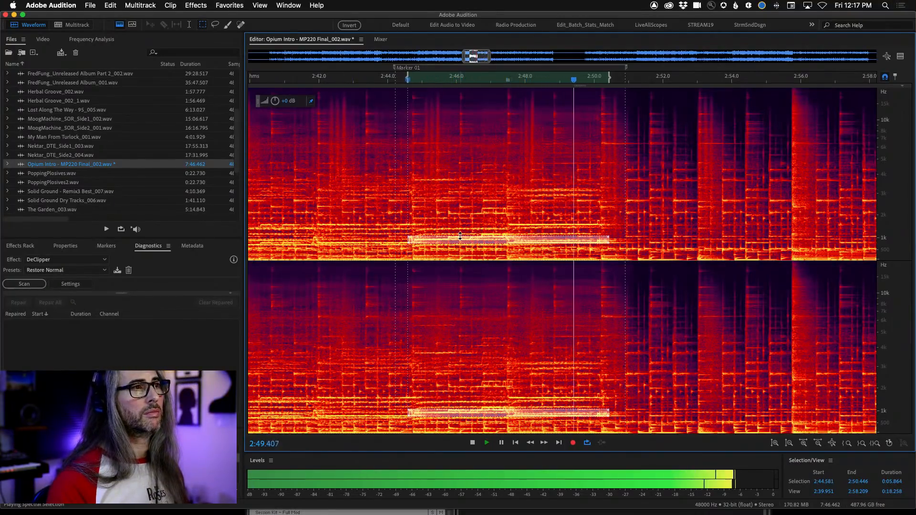
key("space")
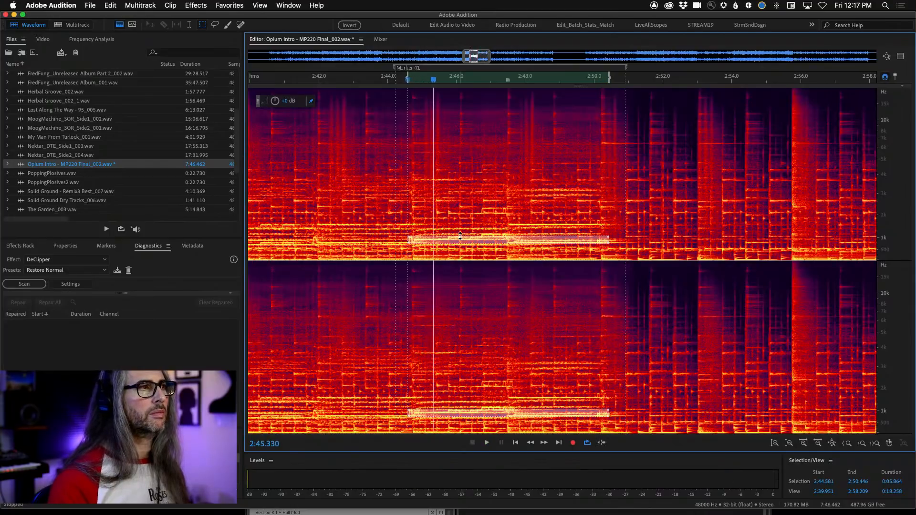
Step: Extend the spectral selection upward to just under 2 kHz, move its end to 2:50.460, and audition it
left_click_drag(460, 236, 460, 222)
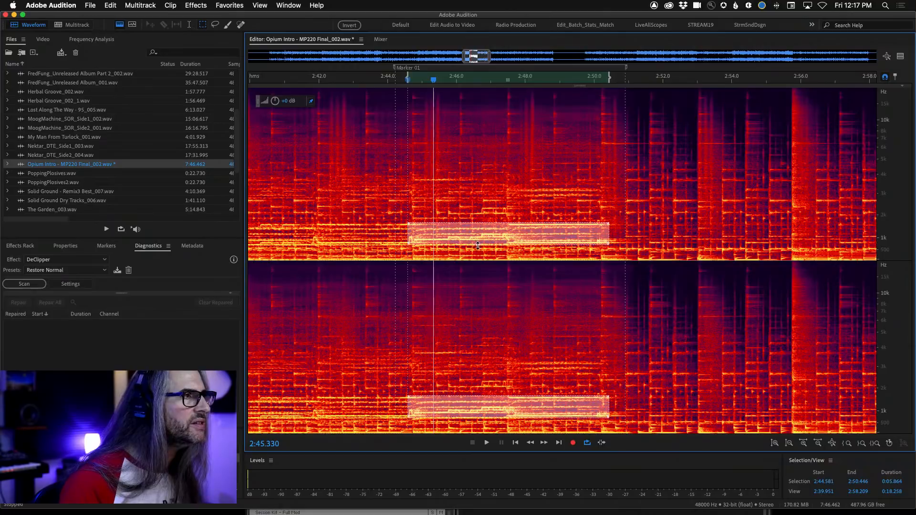
left_click_drag(477, 246, 478, 248)
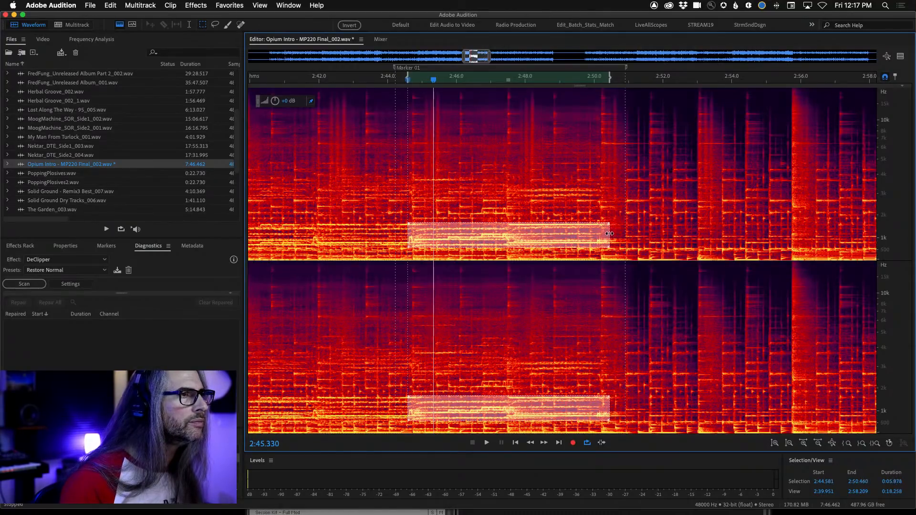
key("space")
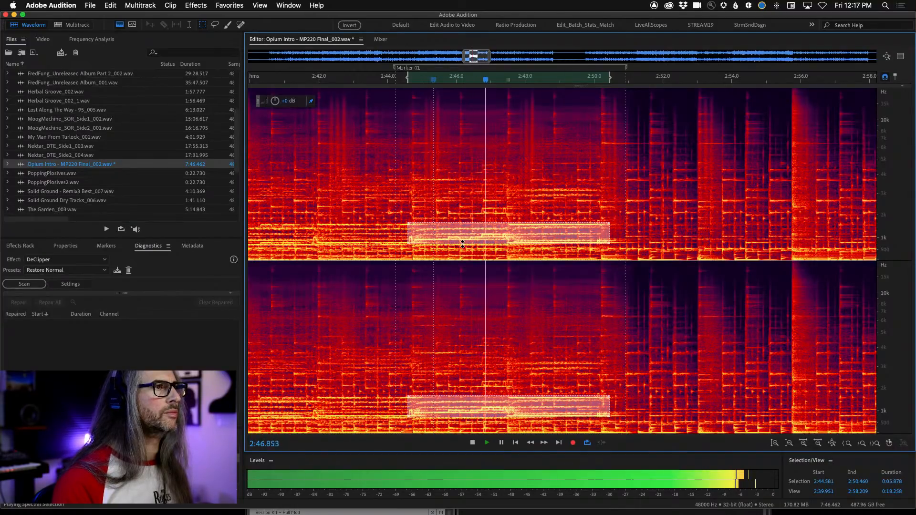
key("space")
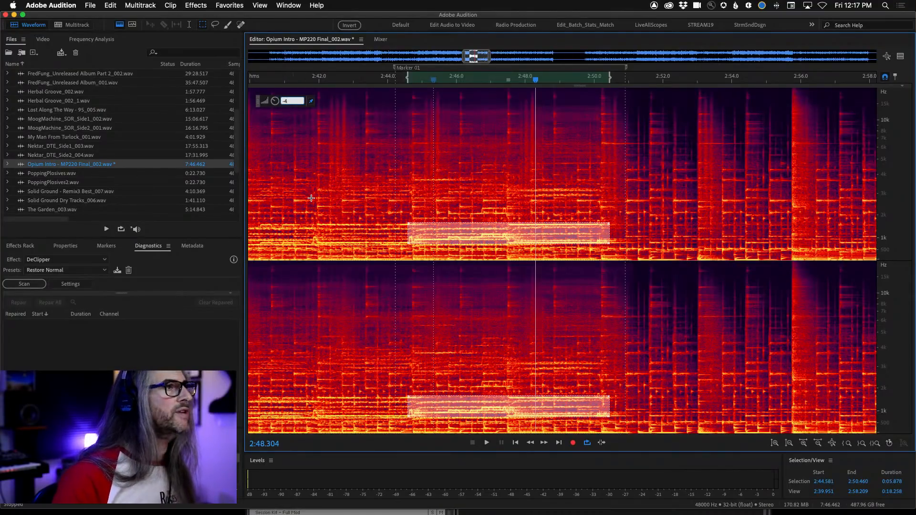
Step: Apply a gain change of -4 dB to the selected band and play the passage in context from 2:41.878
key("Return")
left_click(384, 196)
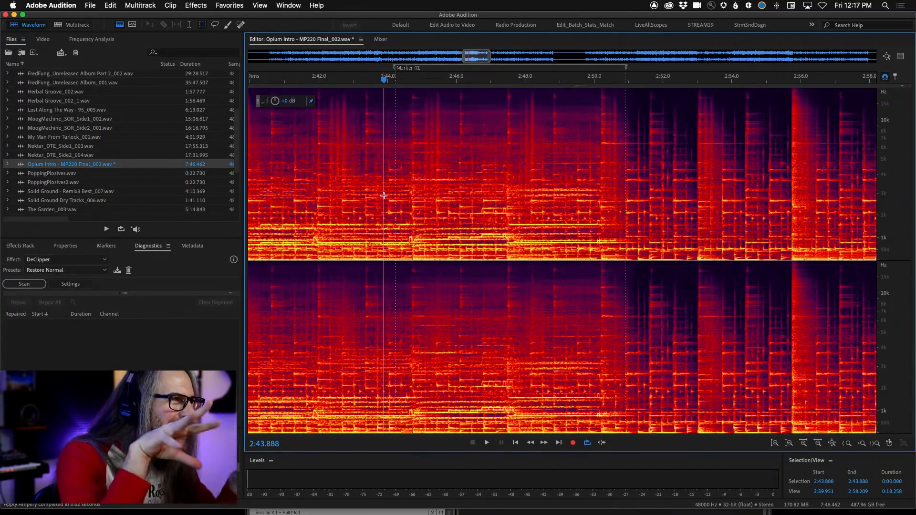
left_click(315, 145)
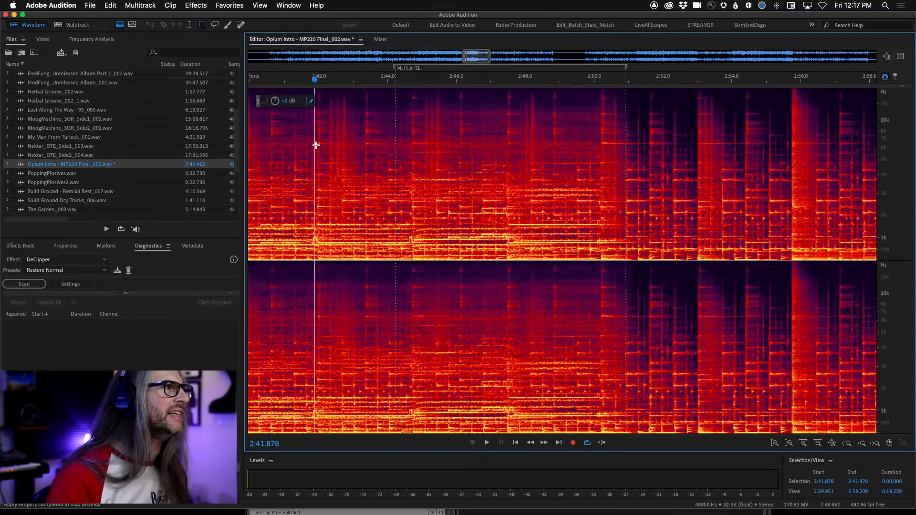
key("space")
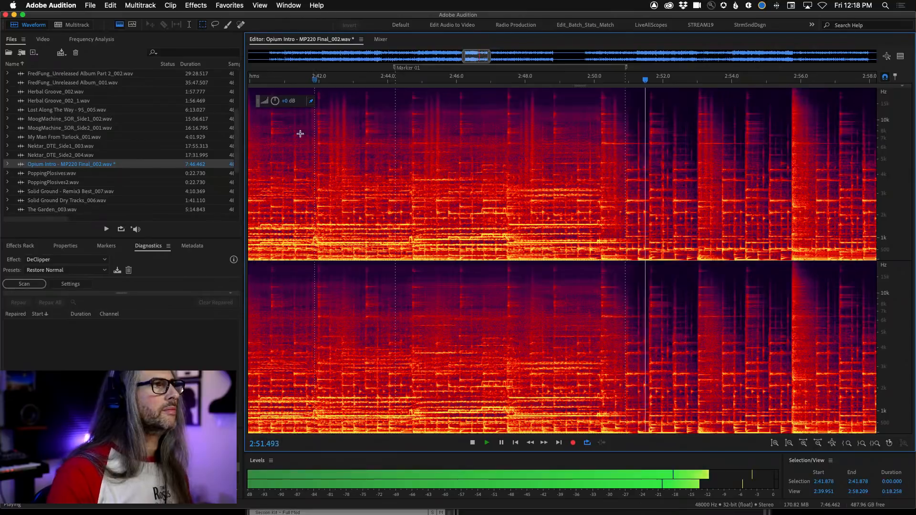
key("space")
Step: Undo the amplification and play the original passage from 2:41.933 for comparison
left_click(110, 5)
left_click(114, 18)
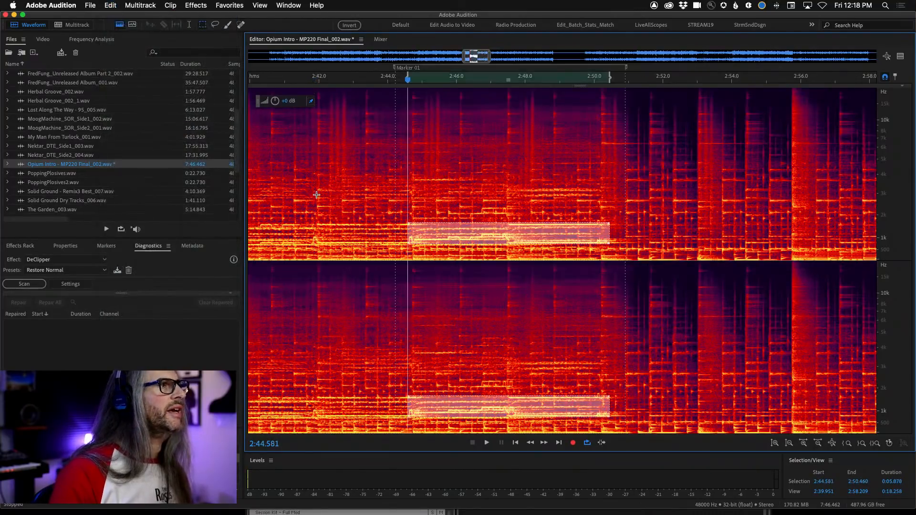
left_click(316, 195)
key("space")
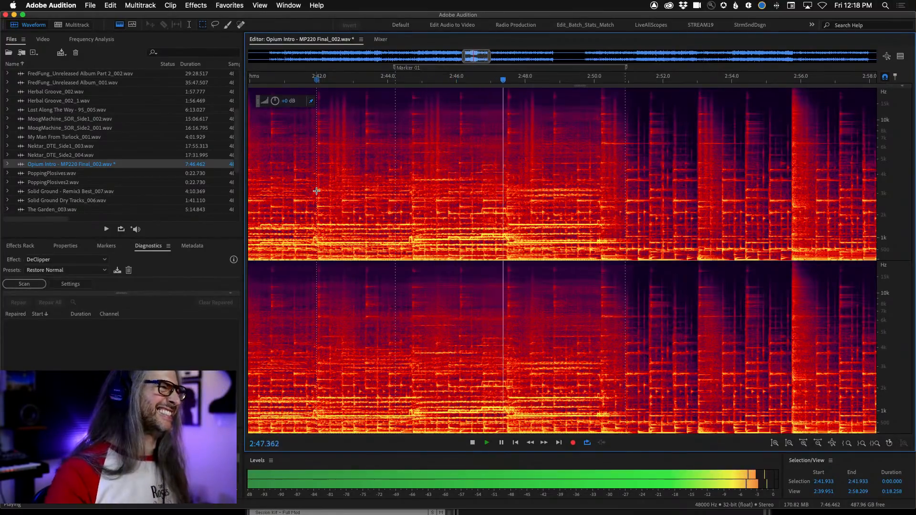
key("space")
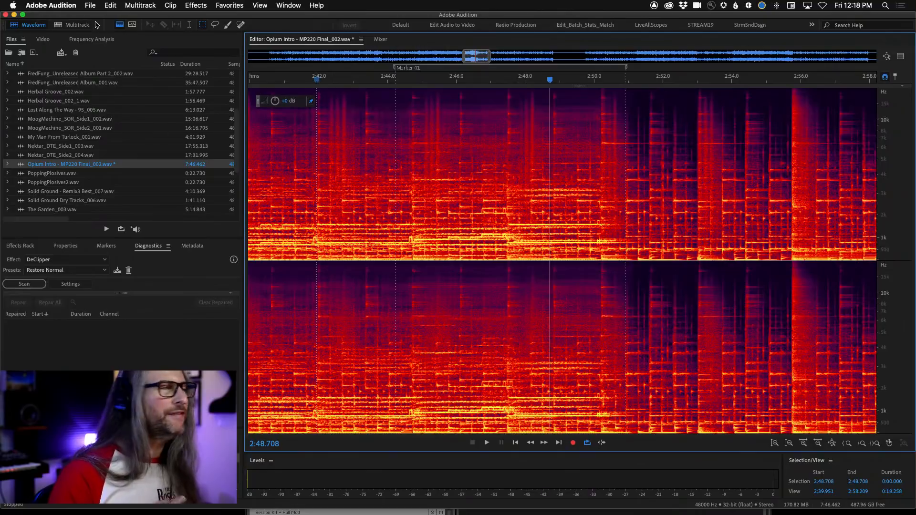
Step: Redo the amplification and play the processed passage from 2:44.027
left_click(111, 5)
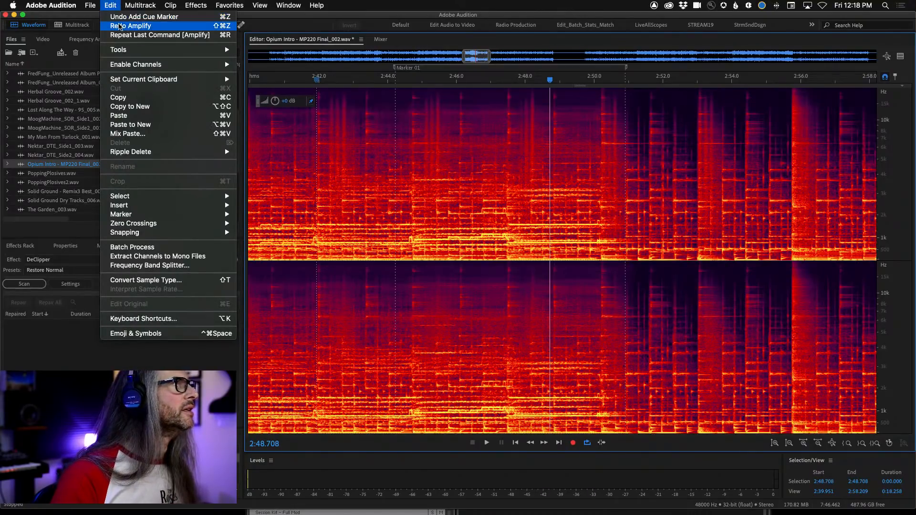
left_click(120, 27)
left_click(388, 213)
key("space")
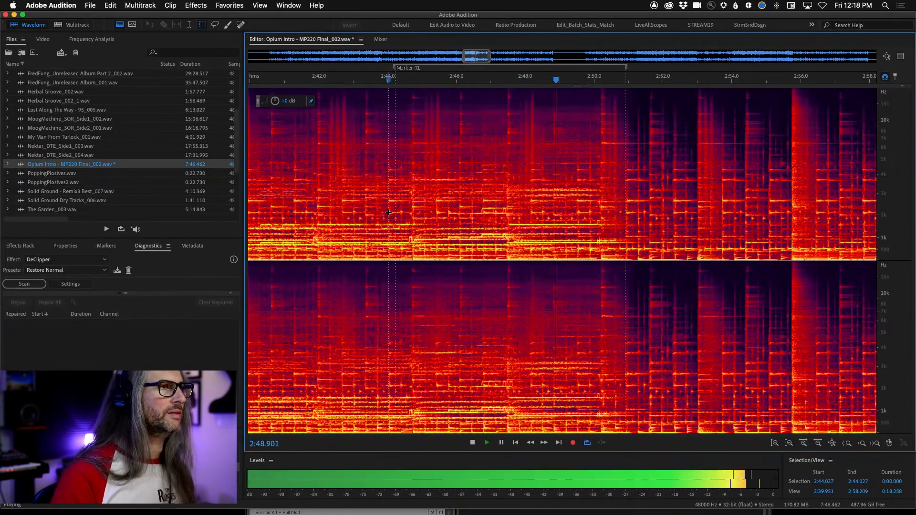
key("space")
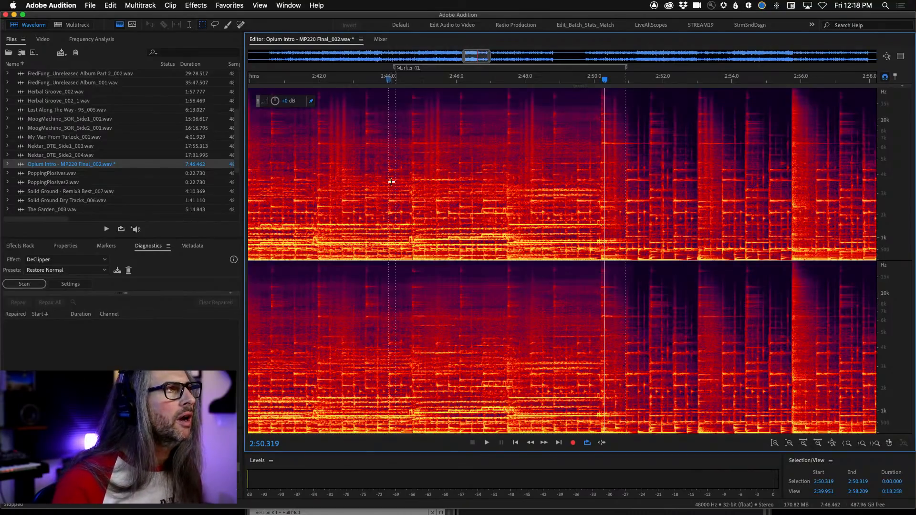
Step: Marquee-select the thin harmonic near 3 kHz from 2:47.784 to 2:50.168, audition it alone, and clear the selection
left_click_drag(413, 180, 602, 193)
key("space")
key("space")
key("space")
key("space")
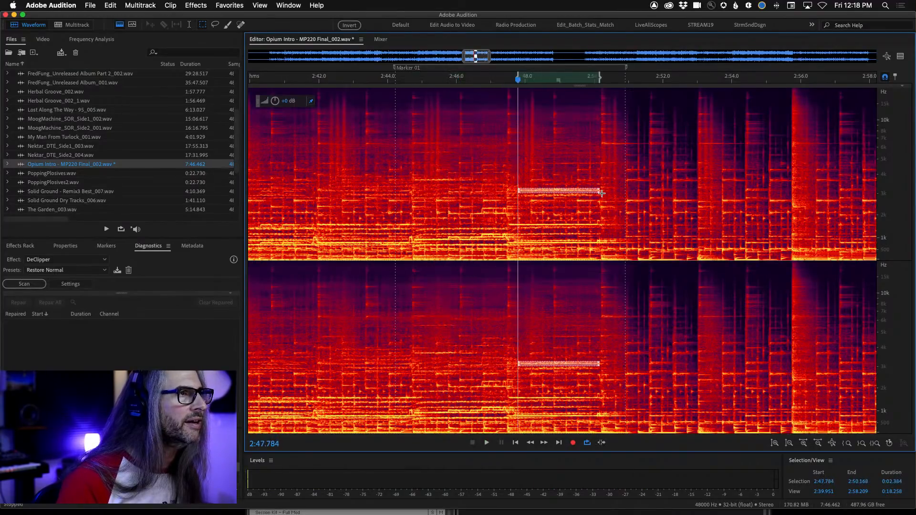
key("space")
key("space")
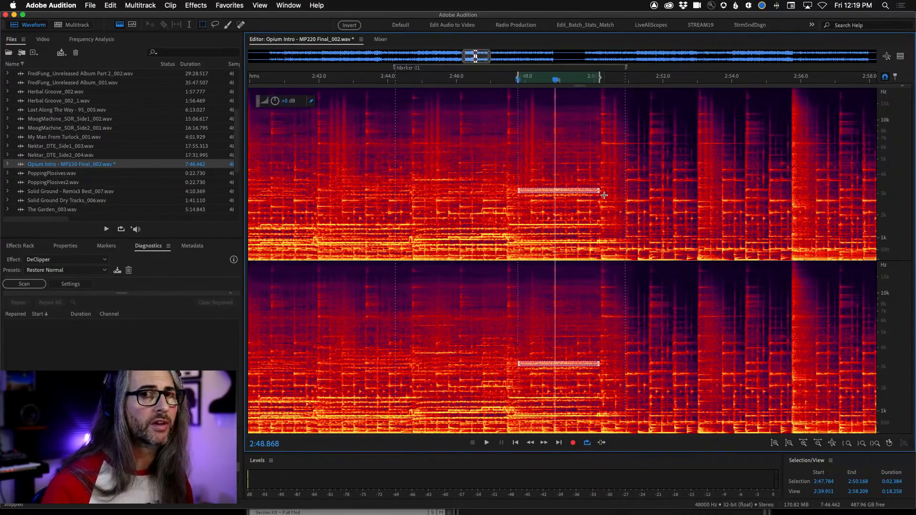
left_click(473, 186)
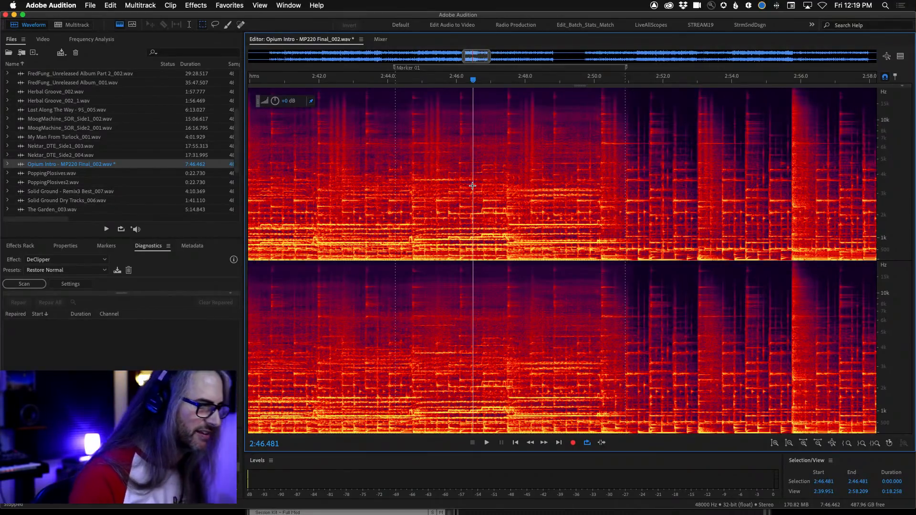
left_click(417, 225)
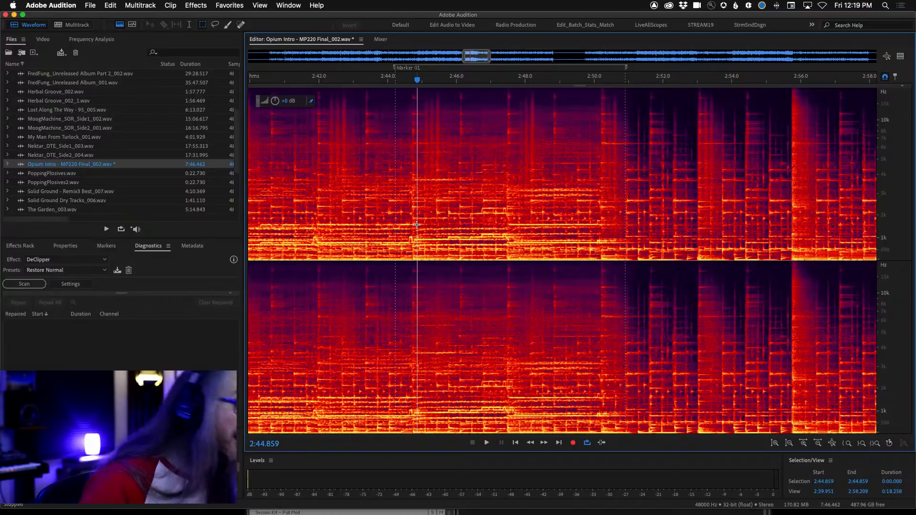
left_click(503, 189)
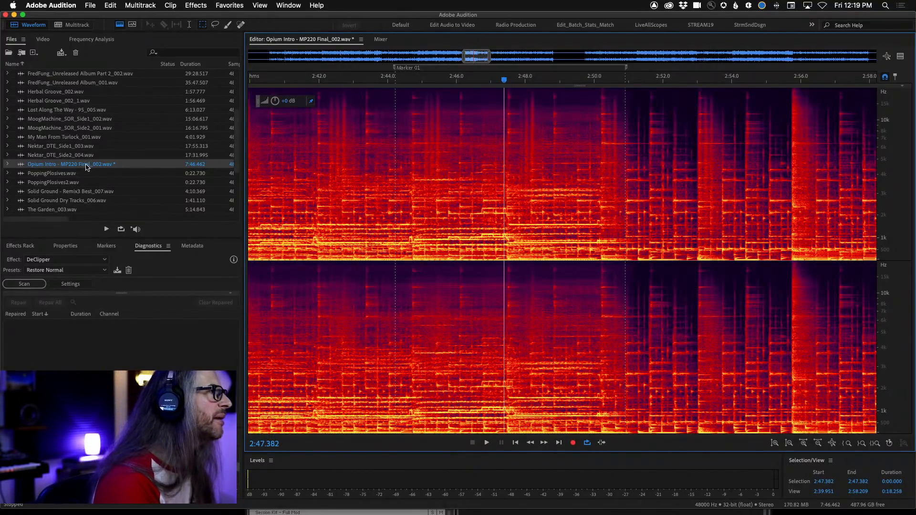
Step: Open Acoustic_025.wav, look through the project's files, and select Acoustic.wav
scroll(87, 166, "up", 5)
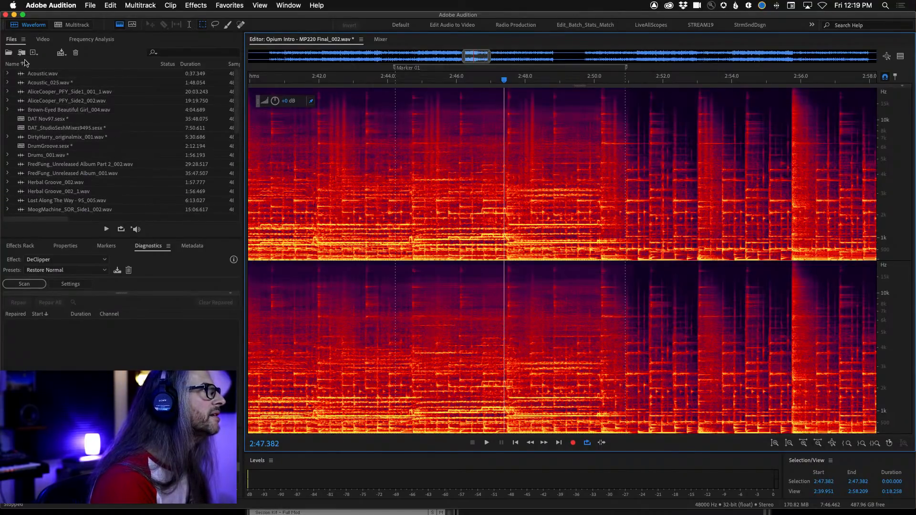
double_click(47, 84)
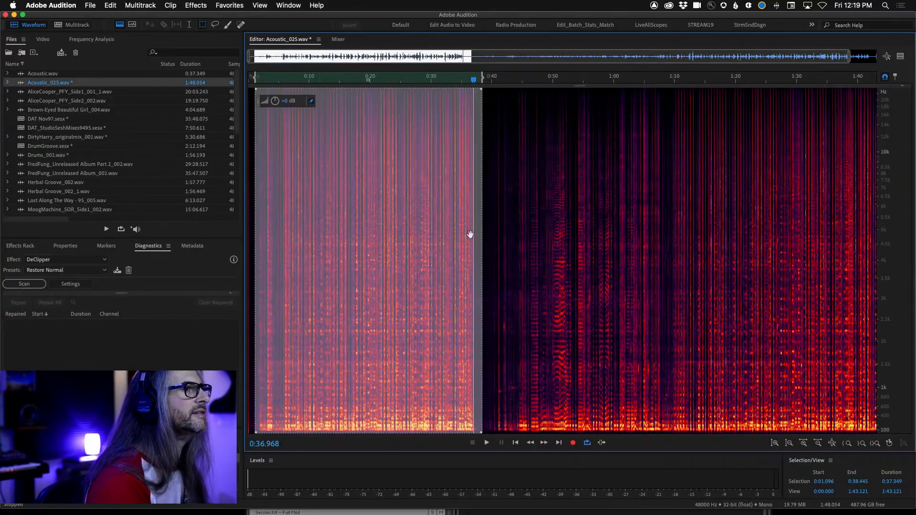
scroll(67, 139, "down", 2)
scroll(70, 144, "down", 10)
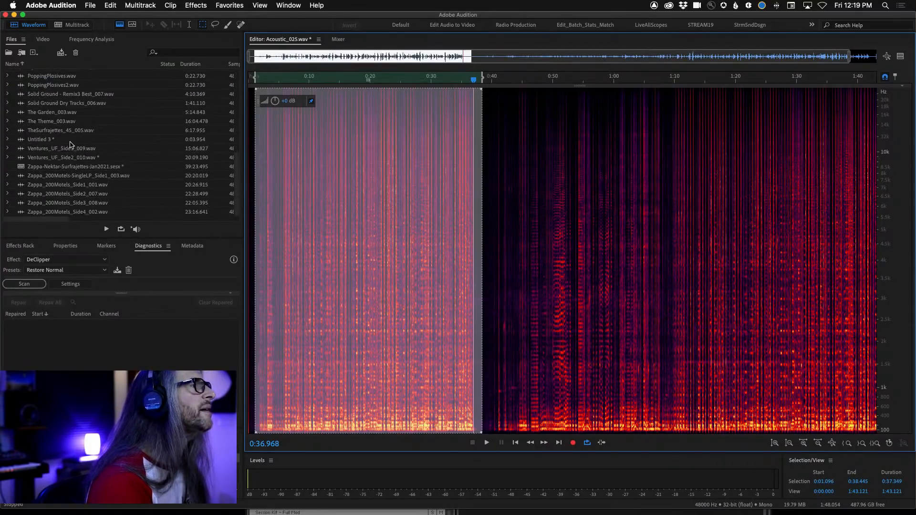
scroll(70, 144, "up", 12)
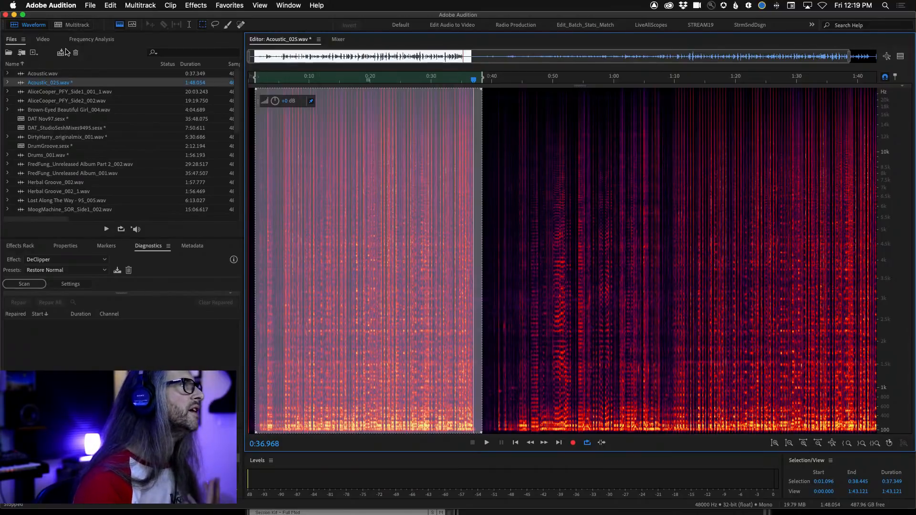
left_click(43, 76)
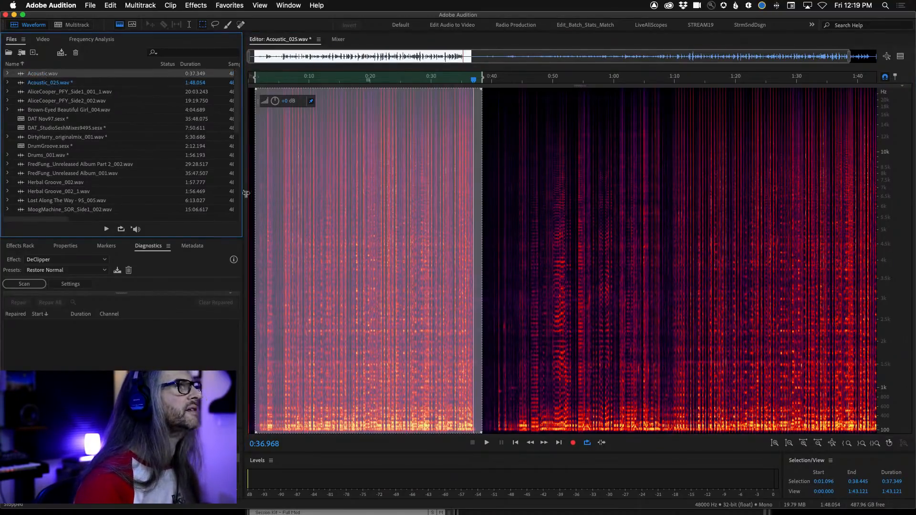
Step: Open Acoustic.wav and hide its spectral frequency display, showing the full length of the file as a waveform
double_click(24, 75)
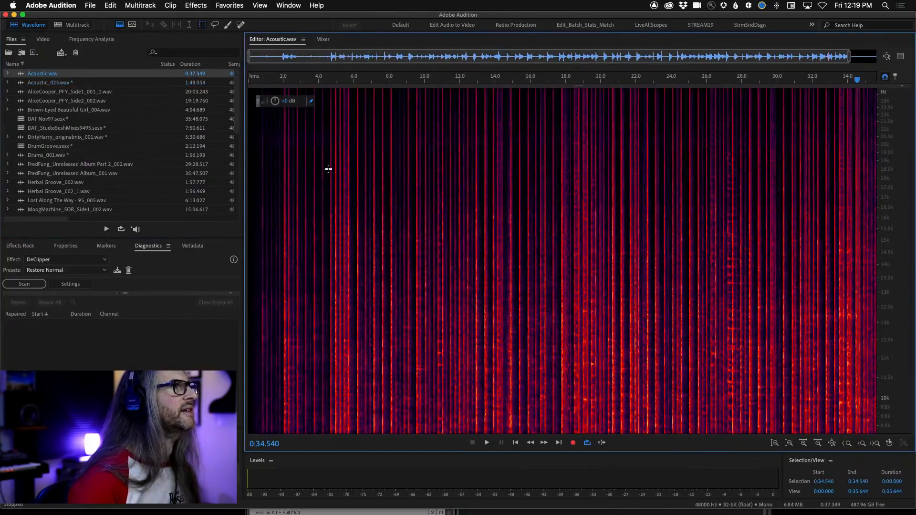
left_click(118, 27)
scroll(487, 226, "down", 1)
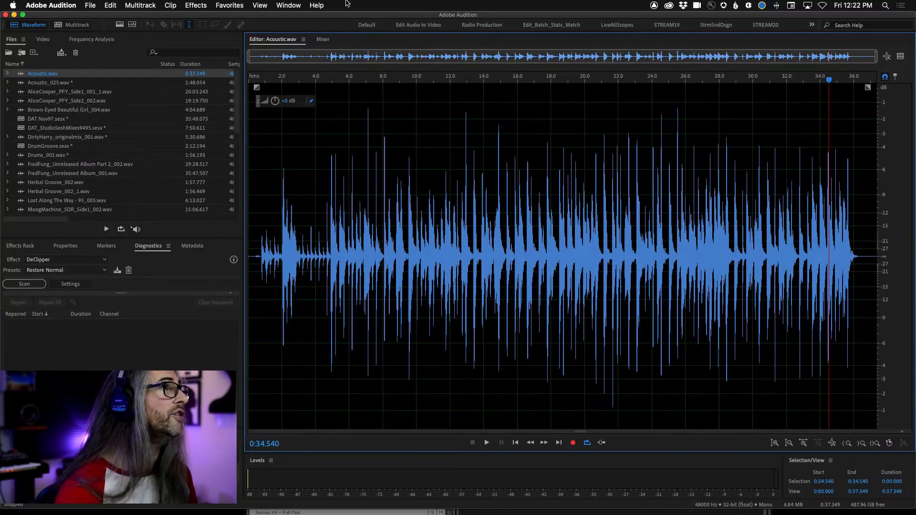
Step: Play Acoustic.wav from 0:04.849 and stop at 0:09.950
left_click(111, 5)
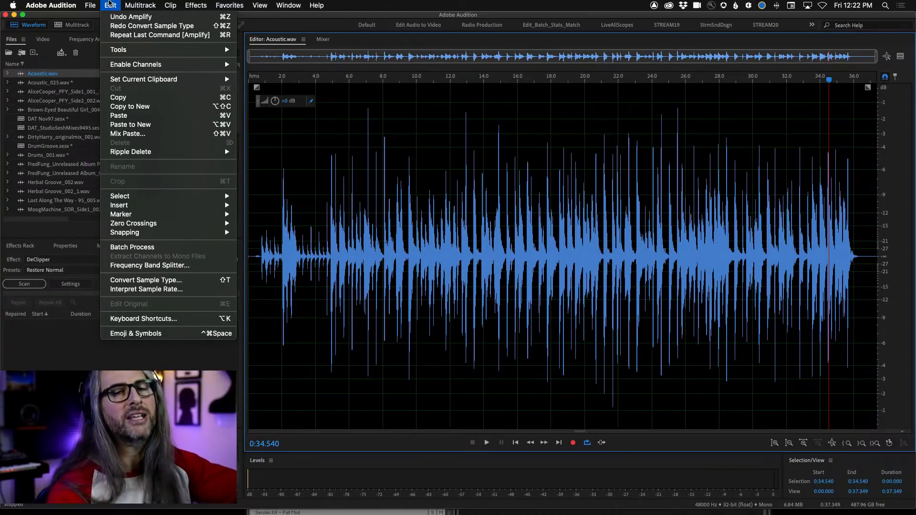
key("Escape")
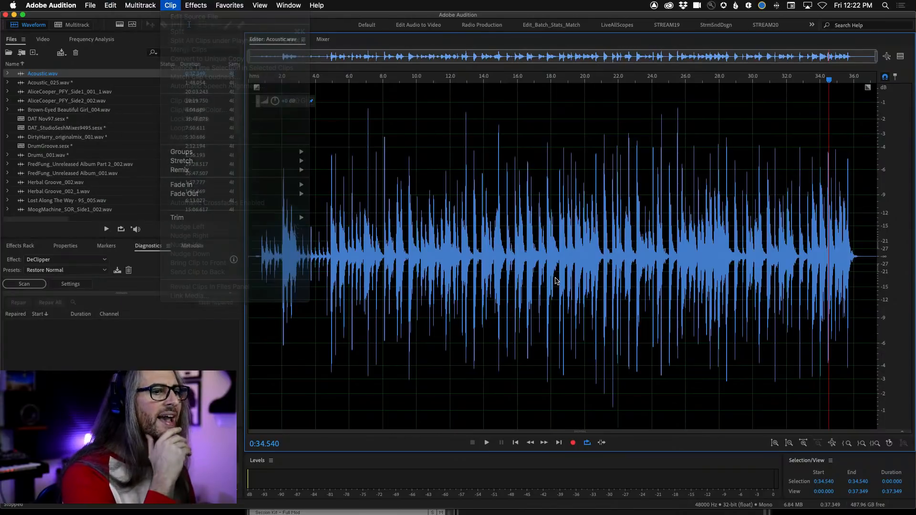
left_click(330, 223)
key("space")
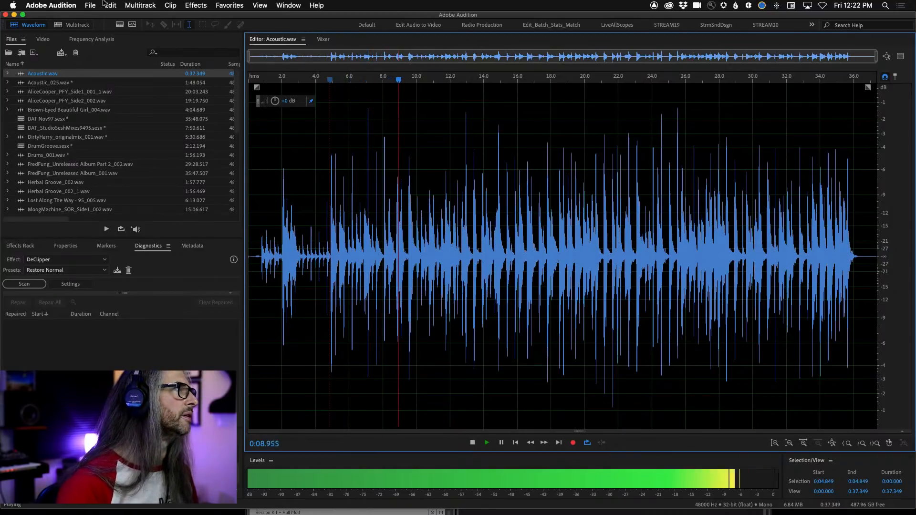
key("space")
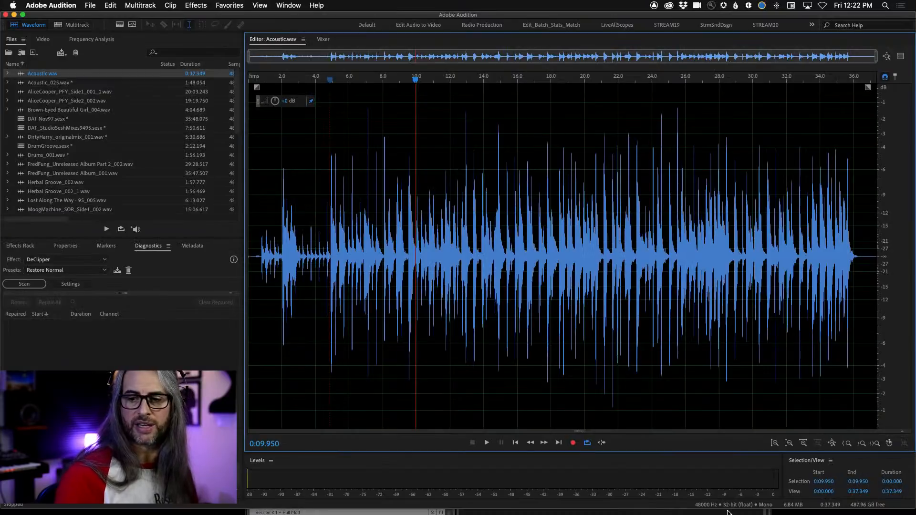
Step: Open Convert Sample Type for Acoustic.wav and review the sample rate choices, keeping 48000 Hz
left_click(111, 5)
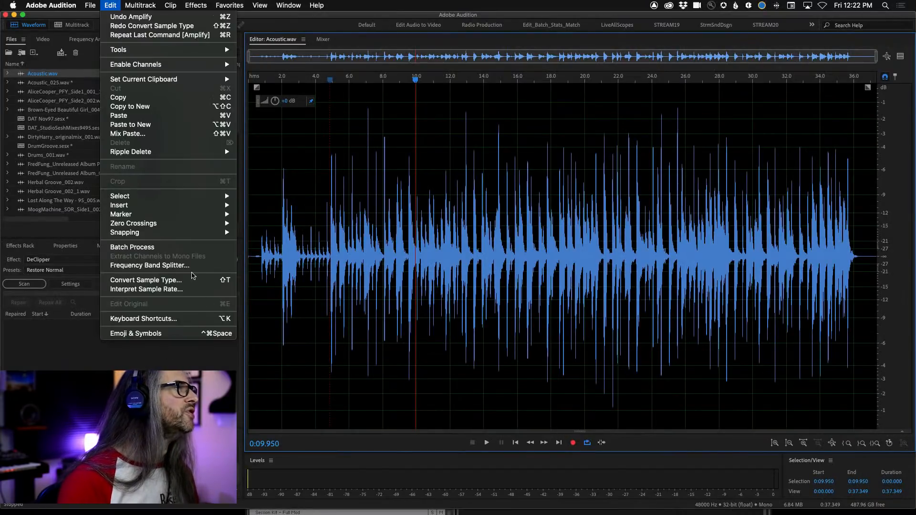
left_click(193, 280)
left_click_drag(465, 59, 517, 85)
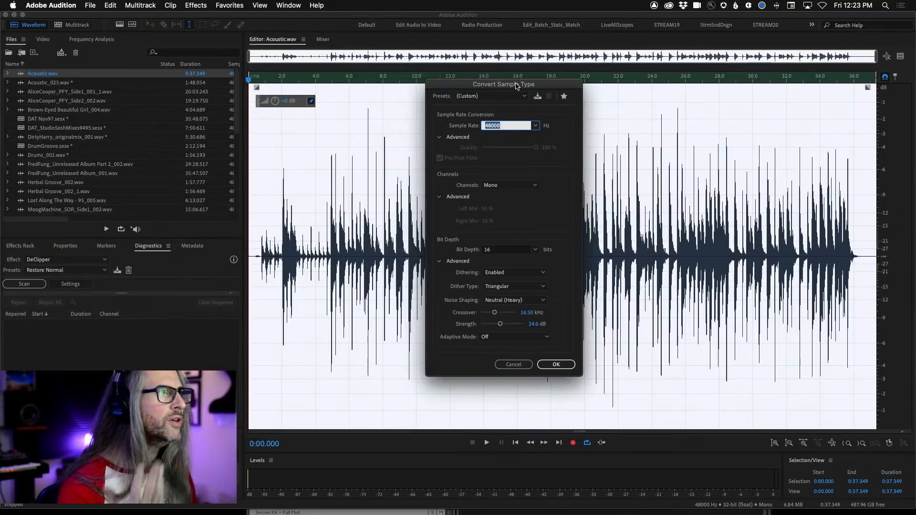
left_click(534, 126)
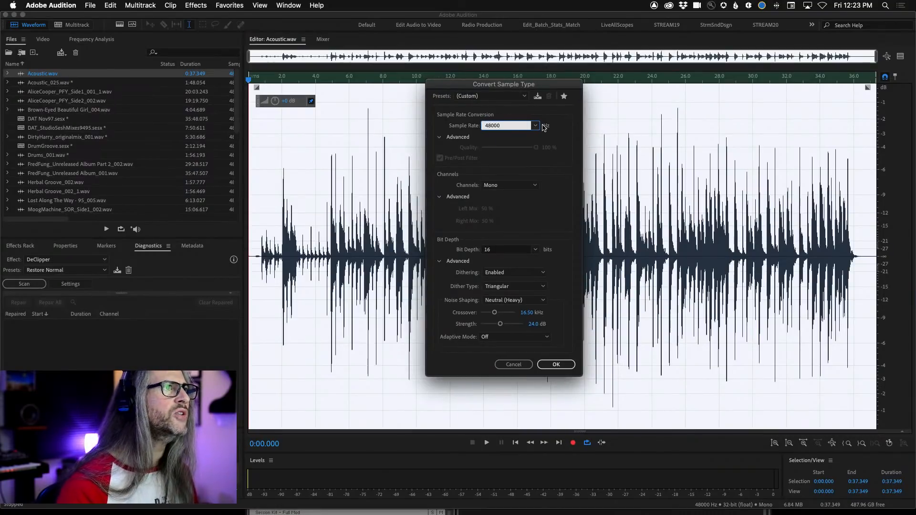
left_click(537, 126)
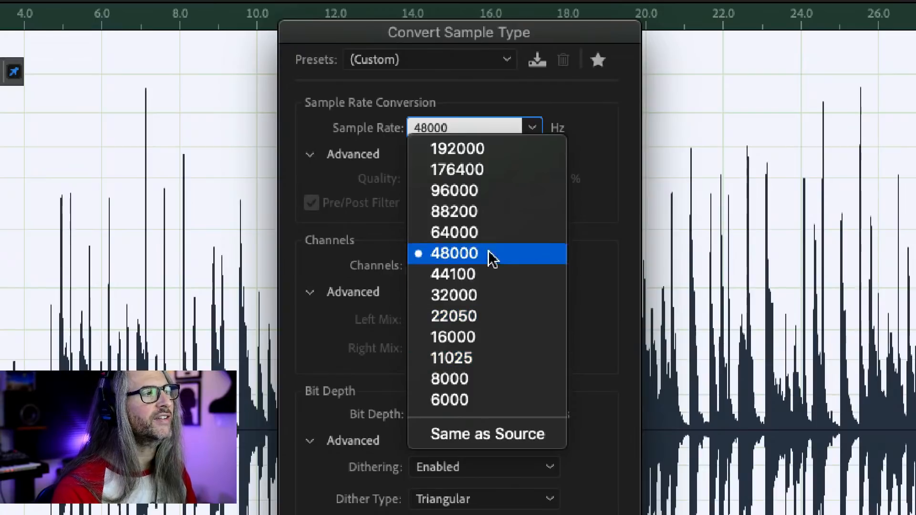
left_click(590, 112)
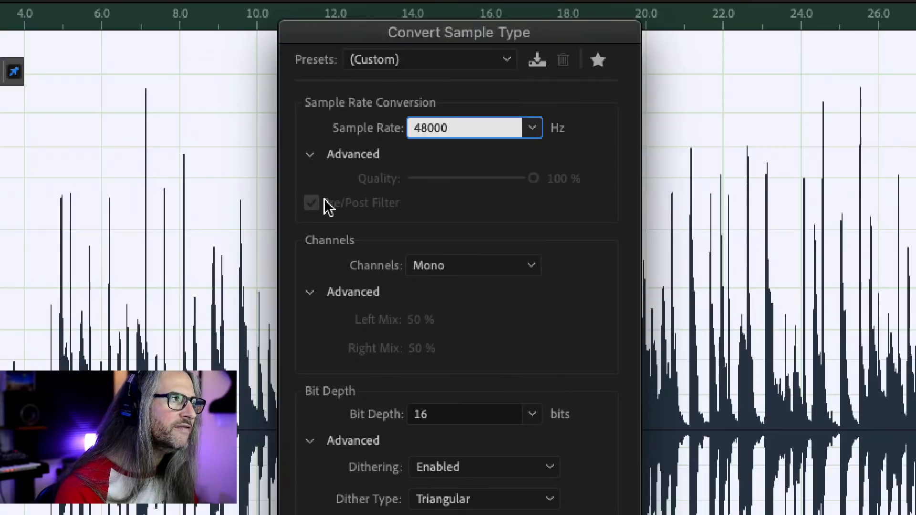
Step: Review the channel and bit depth choices for the conversion, keeping Mono and 16 bits
left_click(486, 267)
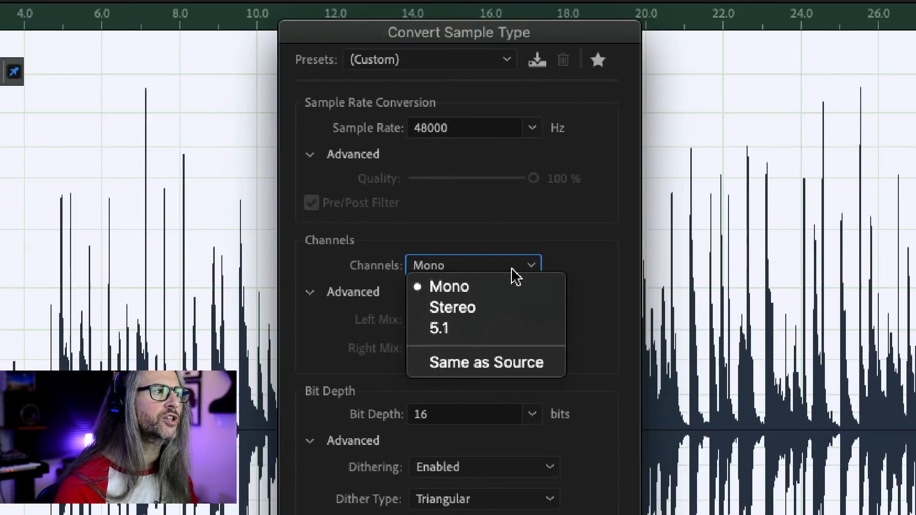
left_click(601, 258)
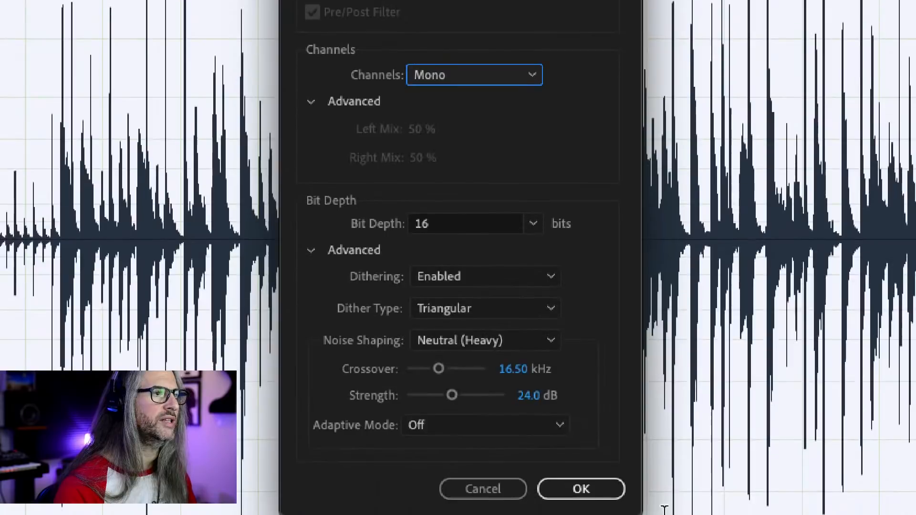
left_click(534, 226)
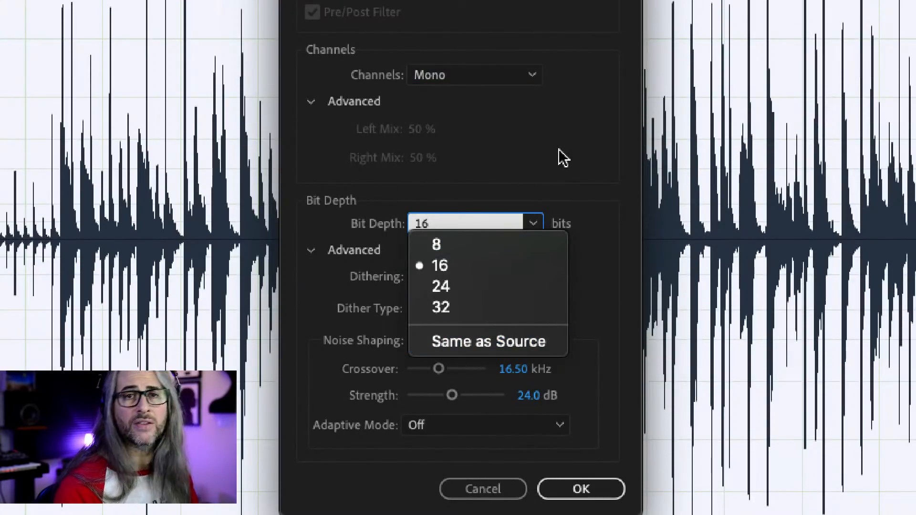
left_click(493, 266)
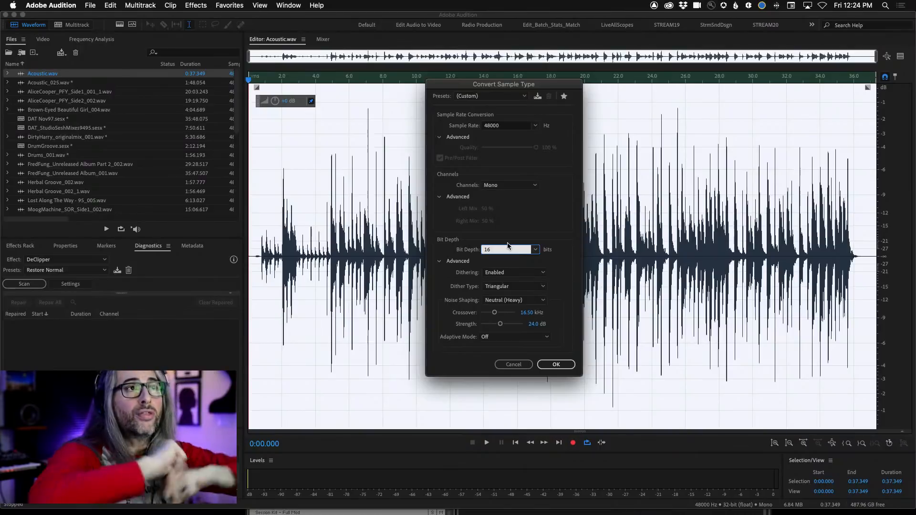
Step: Switch dithering to Disabled and back to Enabled, keeping the Triangular dither type
left_click(540, 272)
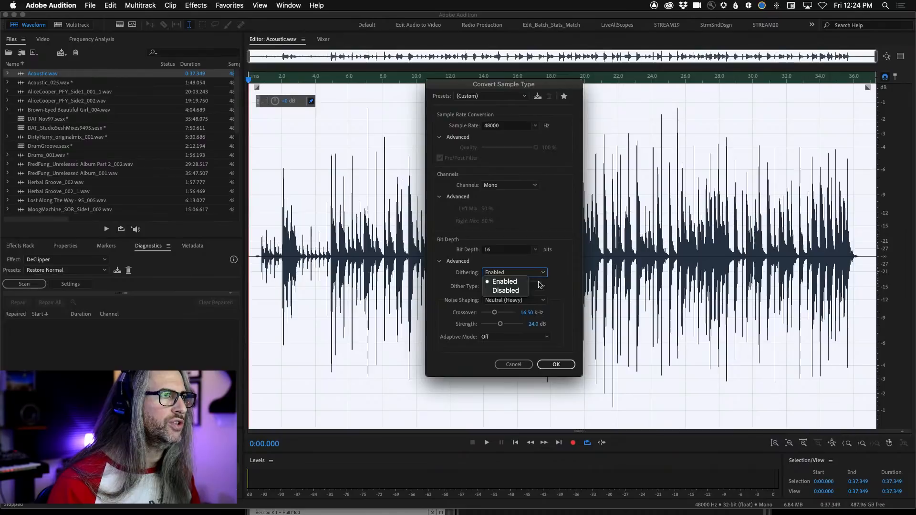
left_click(520, 291)
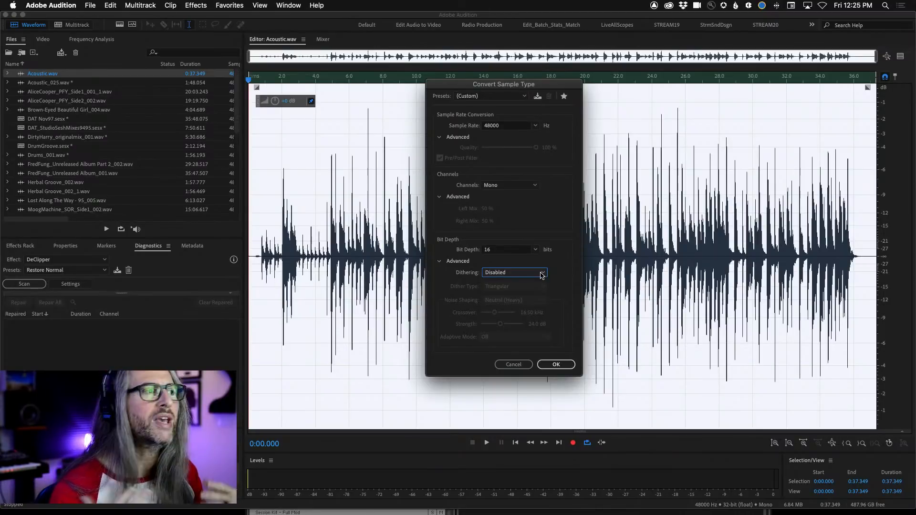
left_click(542, 273)
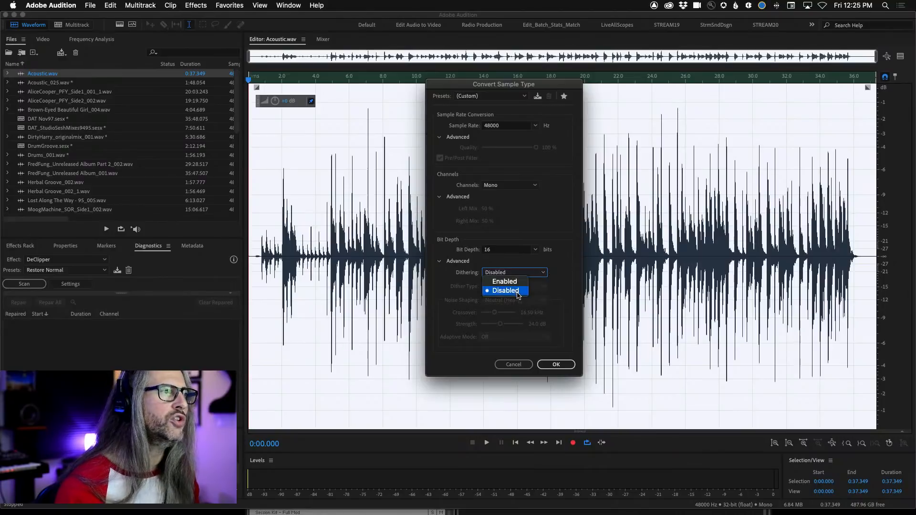
left_click(506, 282)
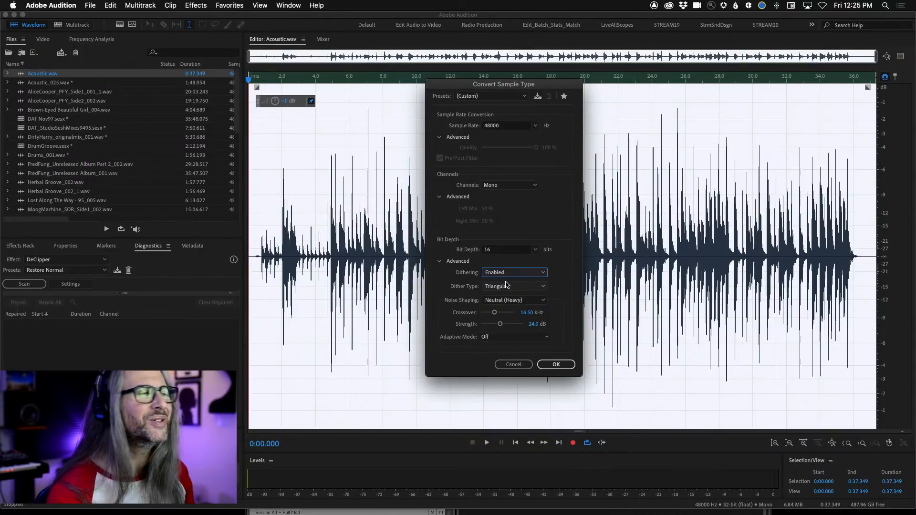
left_click(534, 287)
left_click(567, 285)
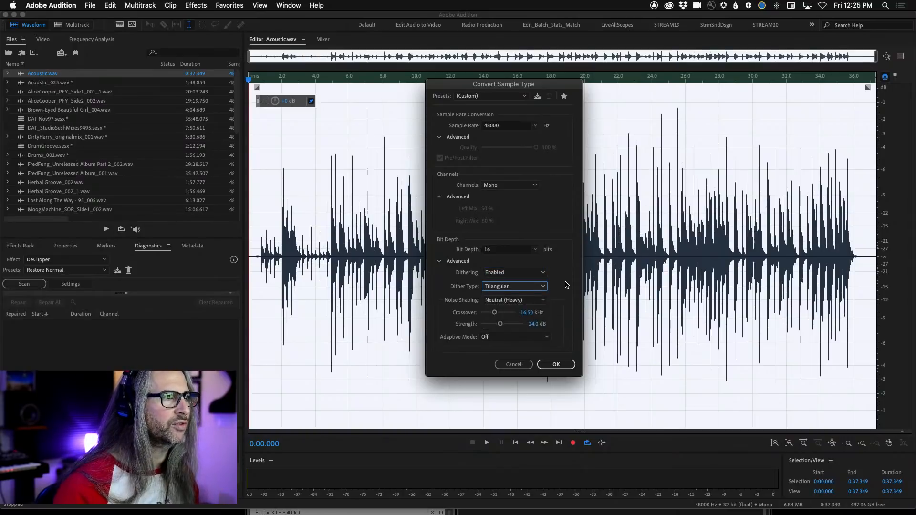
Step: Try noise shaping None, return it to Neutral (Heavy), and convert Acoustic.wav to 16-bit
left_click(535, 299)
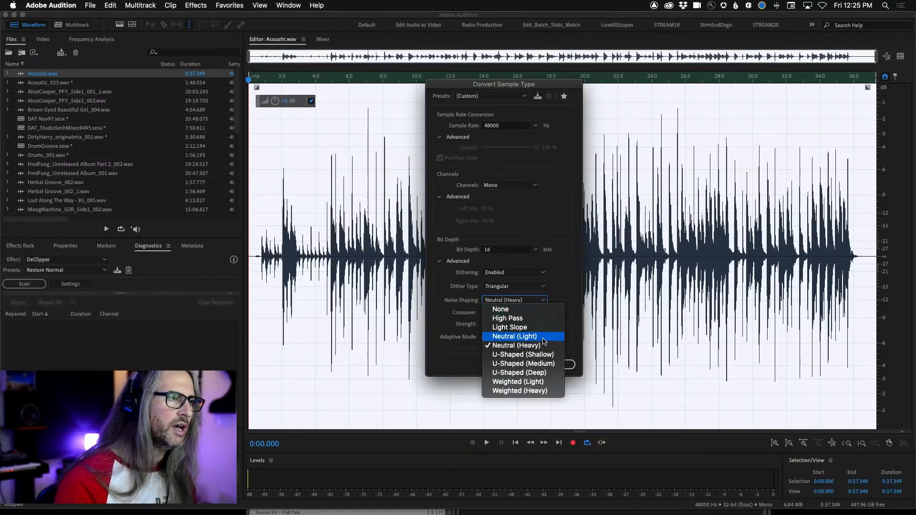
left_click(534, 309)
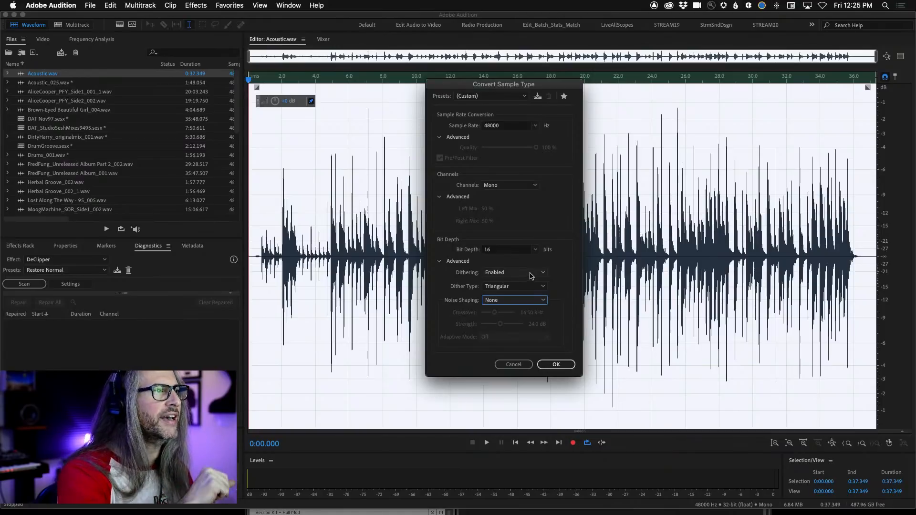
left_click(534, 300)
left_click(535, 346)
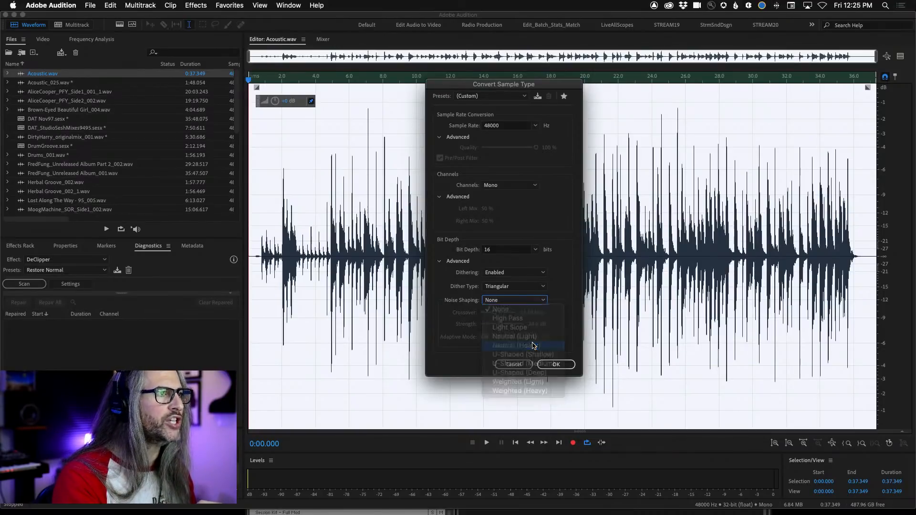
left_click(557, 366)
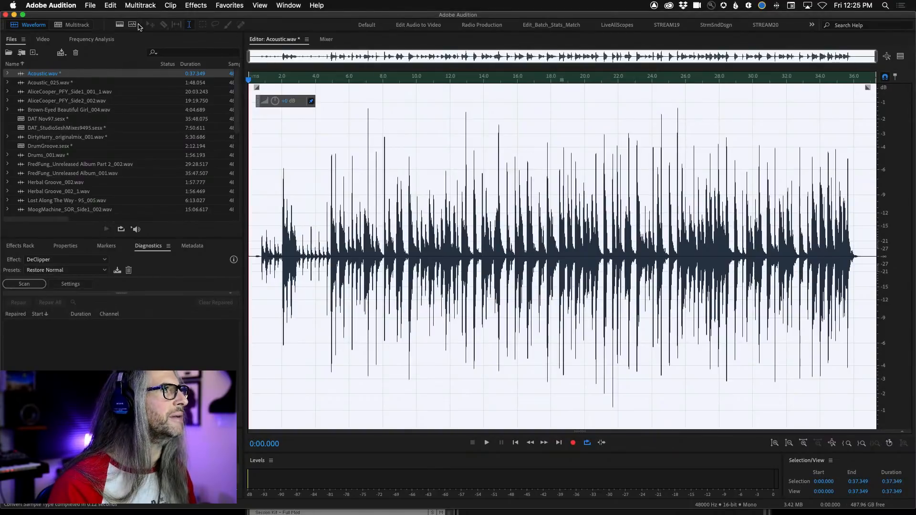
Step: Show the spectral frequency display and examine the file's quiet tail from 0:33.492 to the end for dither noise
left_click(120, 24)
left_click(810, 184)
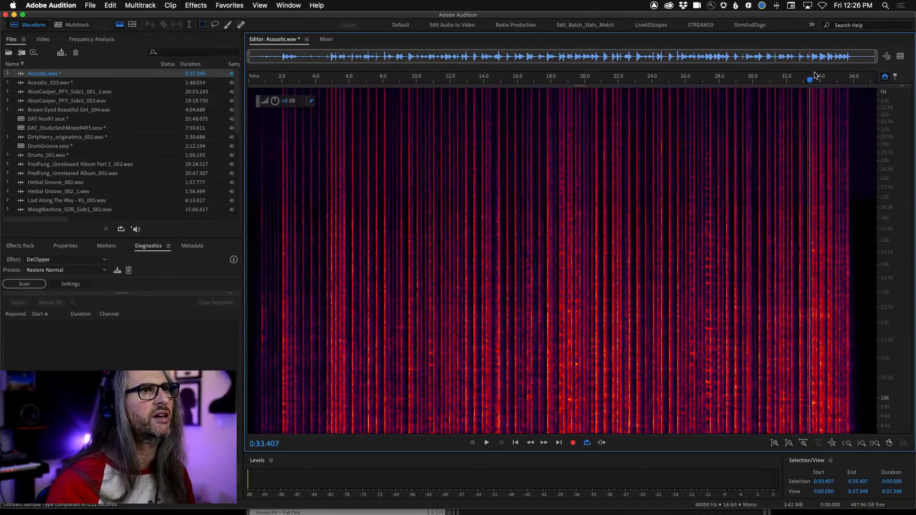
left_click_drag(812, 75, 876, 77)
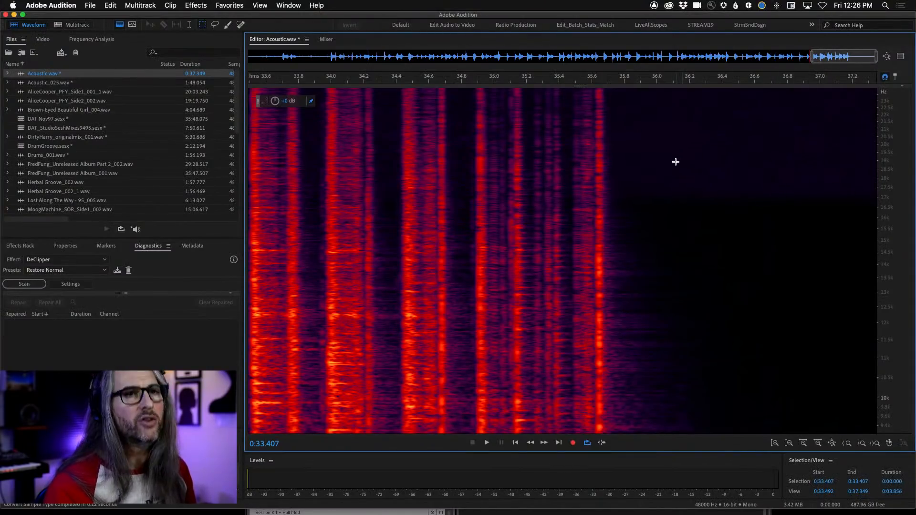
Step: Undo the sample type conversion of Acoustic.wav
left_click(111, 6)
left_click(112, 6)
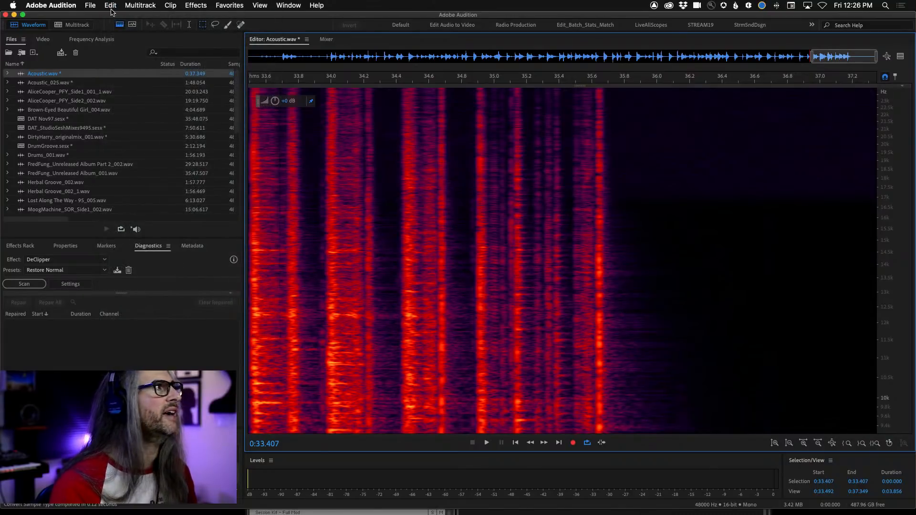
left_click(111, 6)
left_click(116, 20)
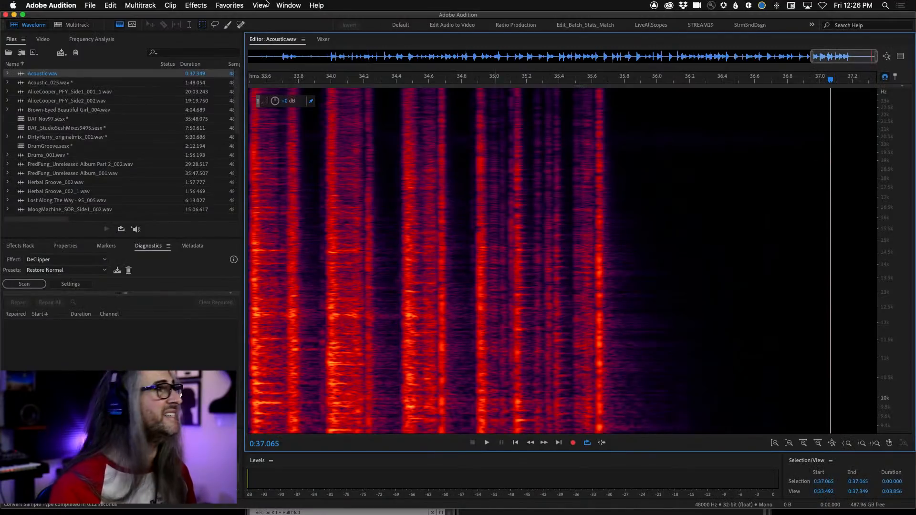
Step: Convert Acoustic.wav to 16-bit with Triangular dithering and noise shaping set to None, and clear the selection
left_click(98, 5)
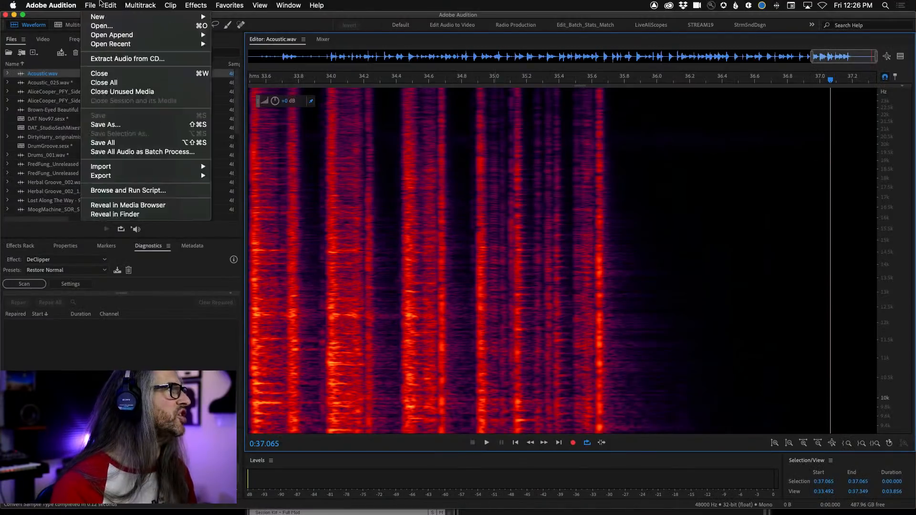
mouse_move(111, 5)
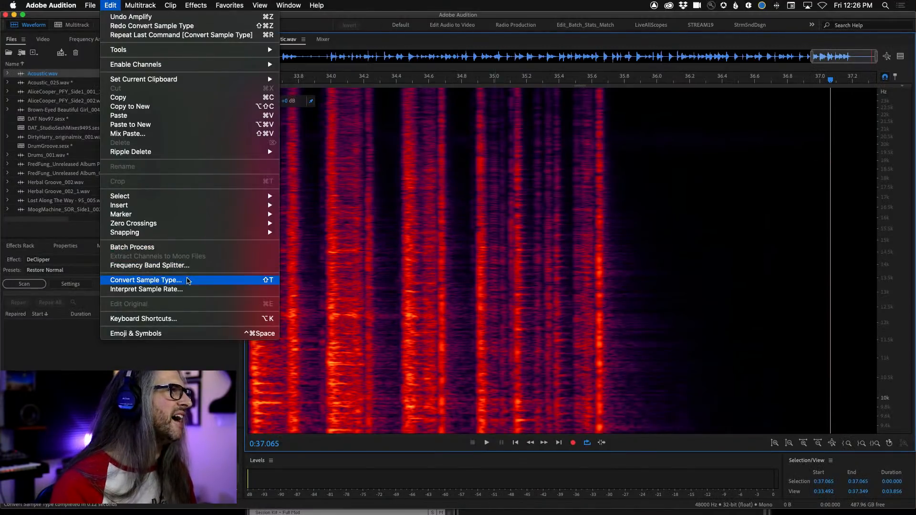
left_click(189, 281)
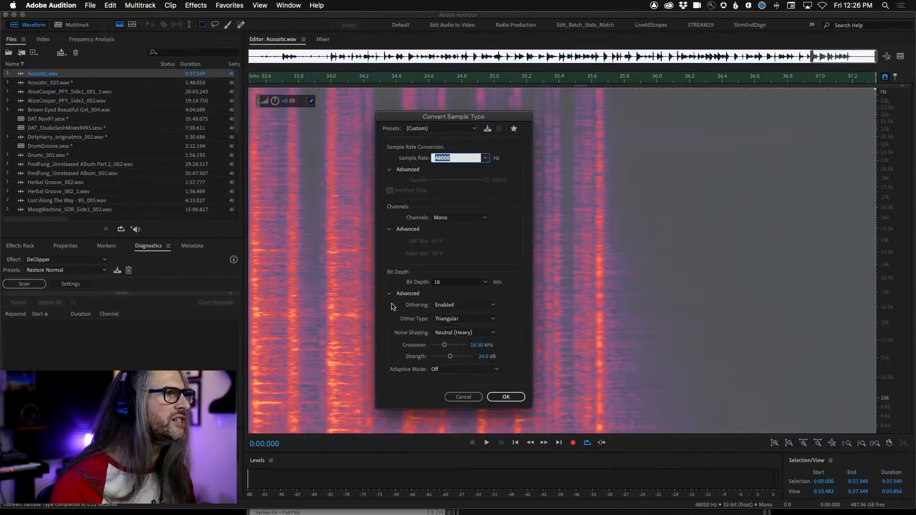
left_click(471, 332)
left_click(478, 343)
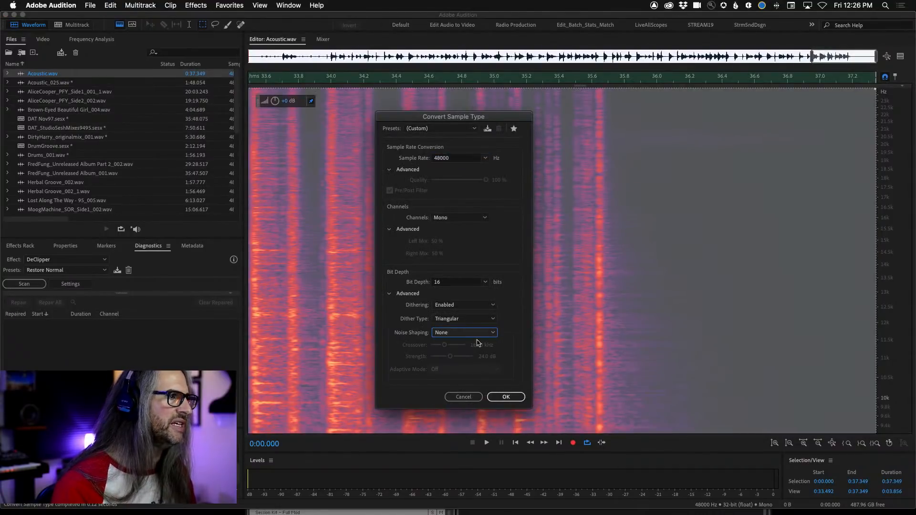
left_click(506, 397)
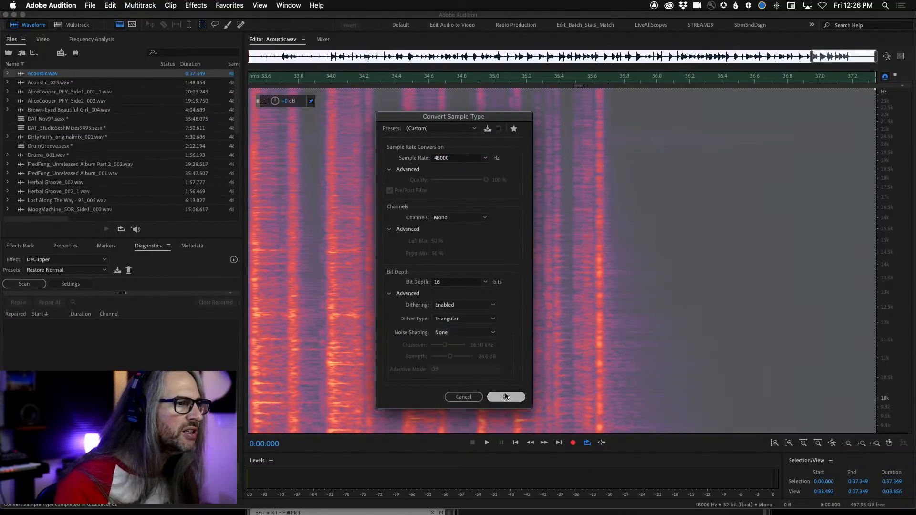
left_click(739, 280)
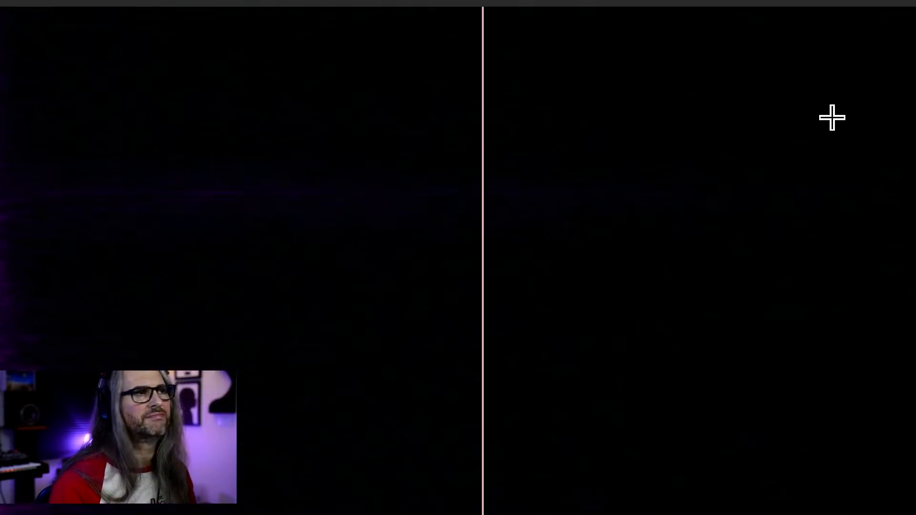